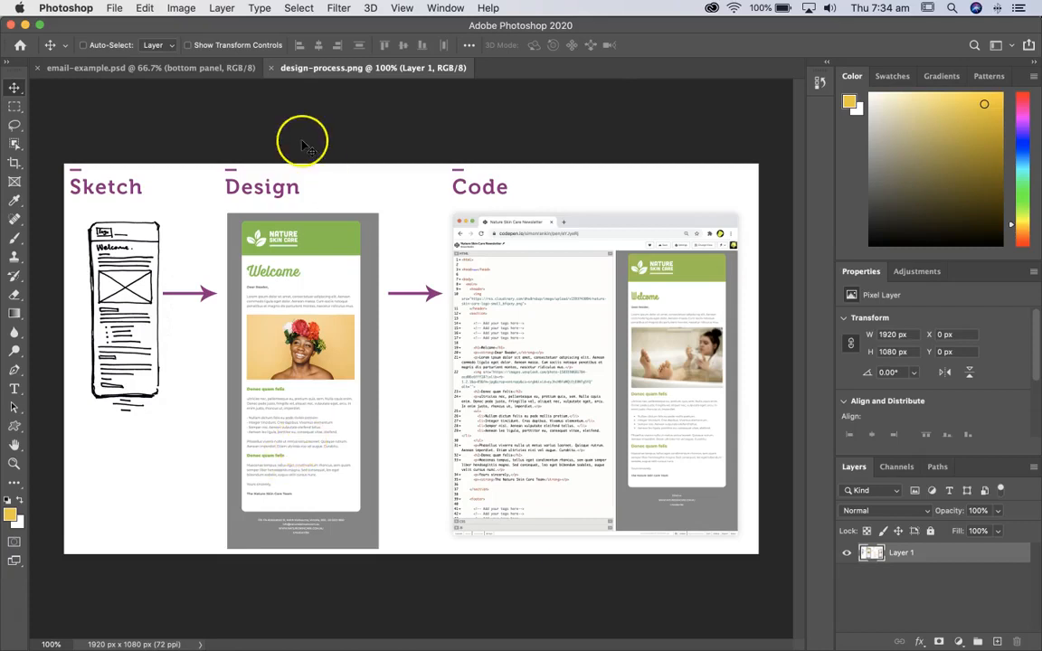
- Create a new document named mock-up, 1000 px wide and 1700 px high, at 72 pixels/inch in RGB with a white background
left_click(116, 12)
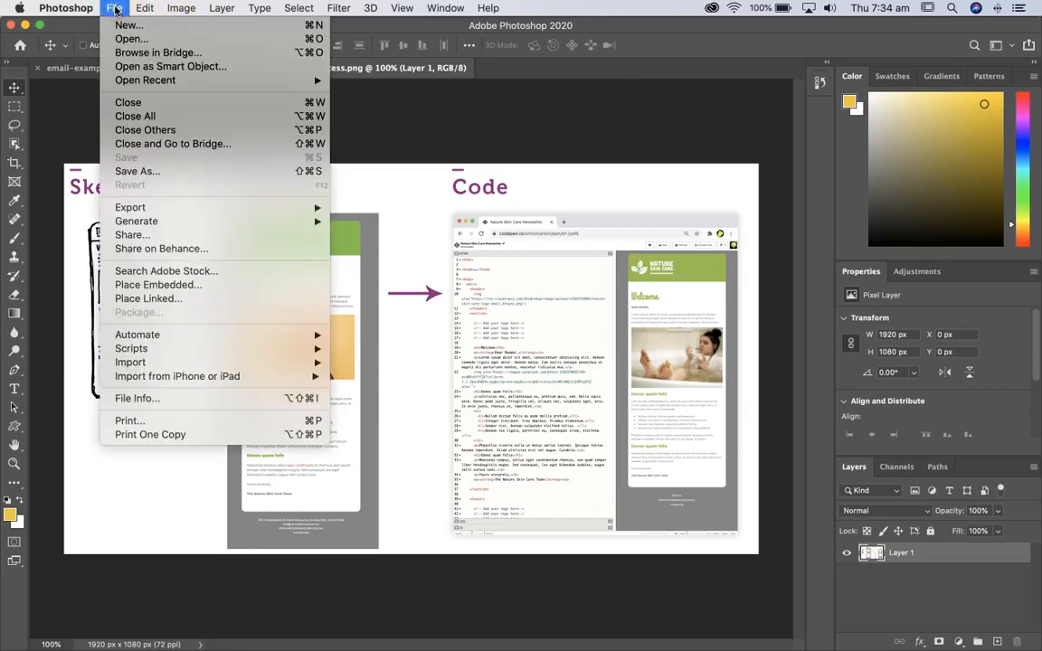
left_click(114, 12)
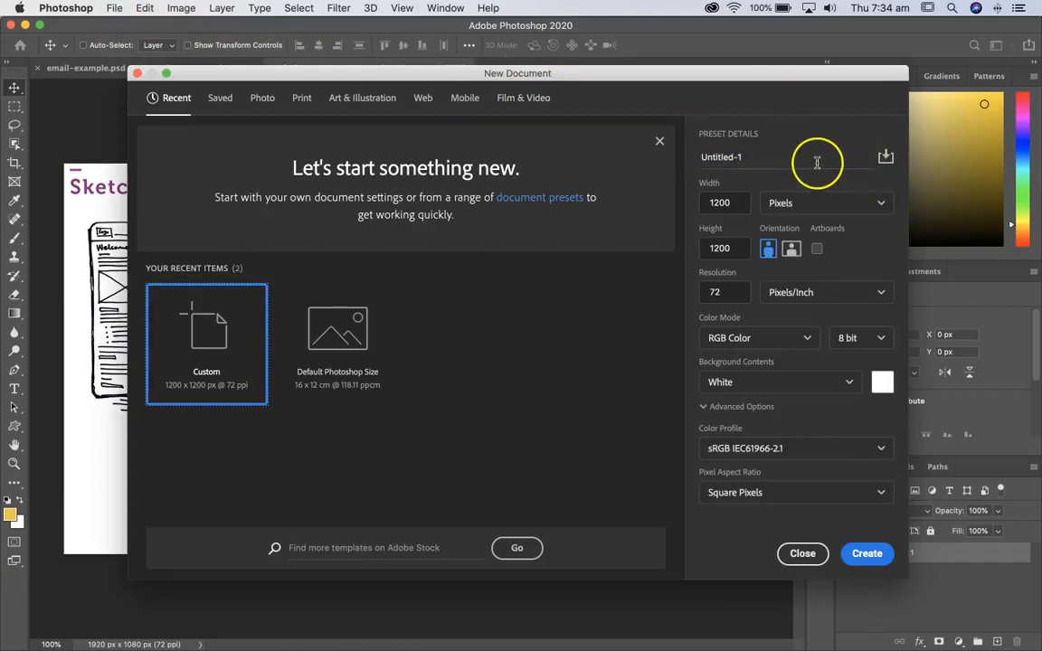
left_click(777, 158)
type("mock-up")
left_click(735, 202)
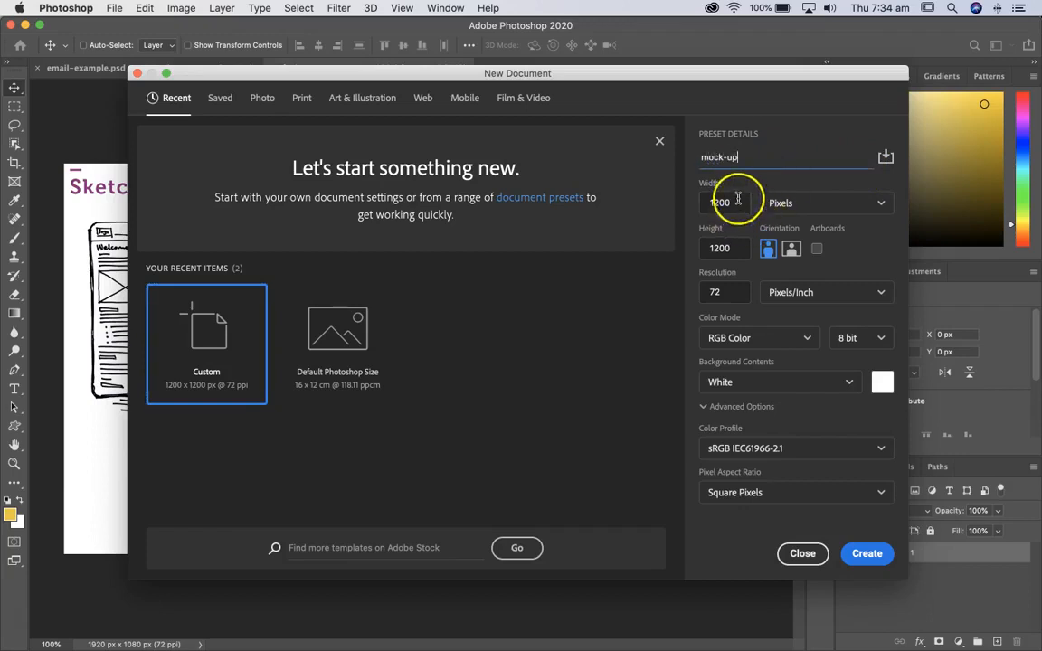
type("1000")
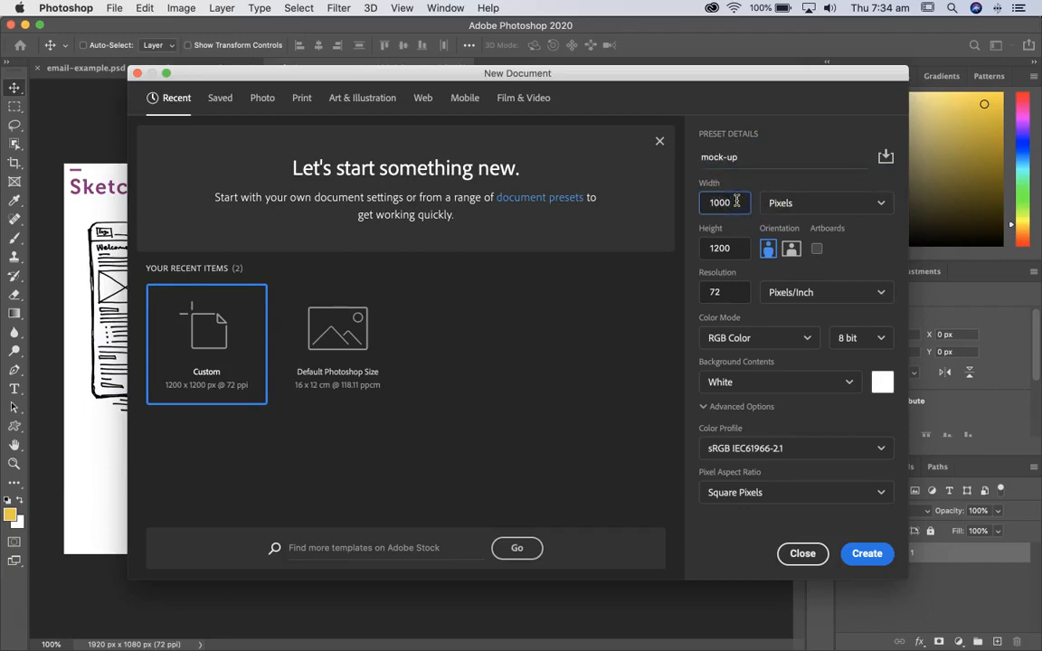
left_click(736, 248)
type("1700")
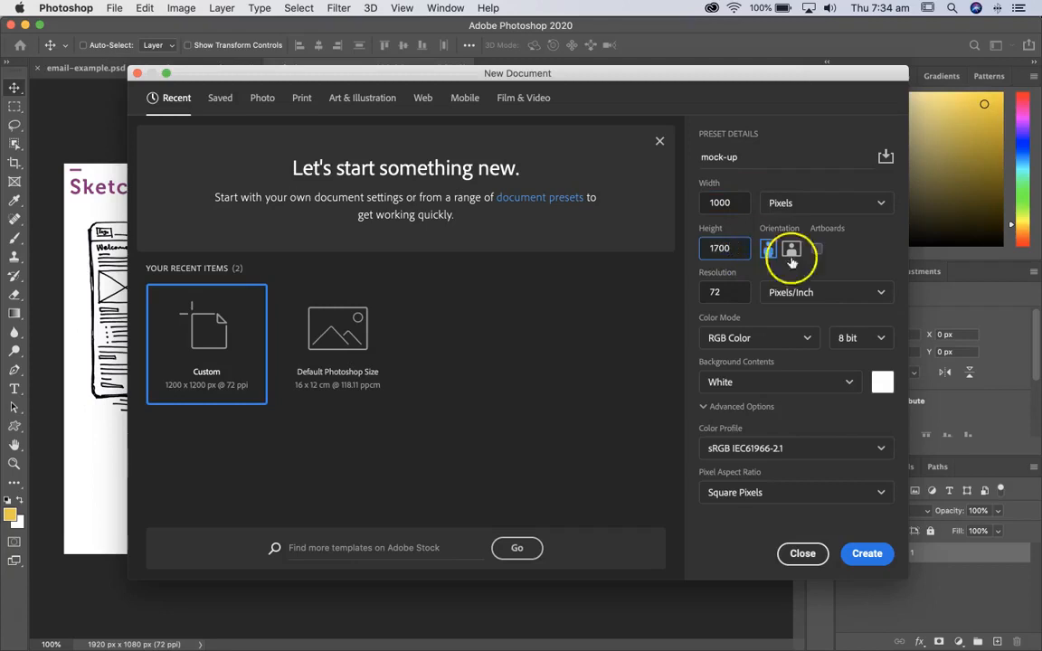
left_click(729, 292)
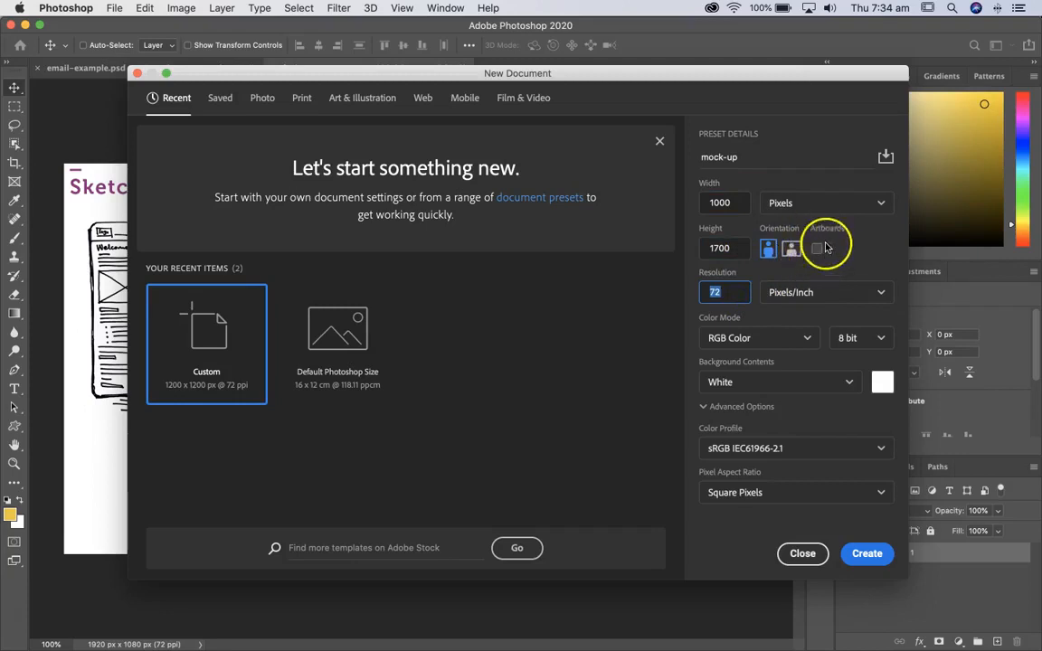
left_click(732, 293)
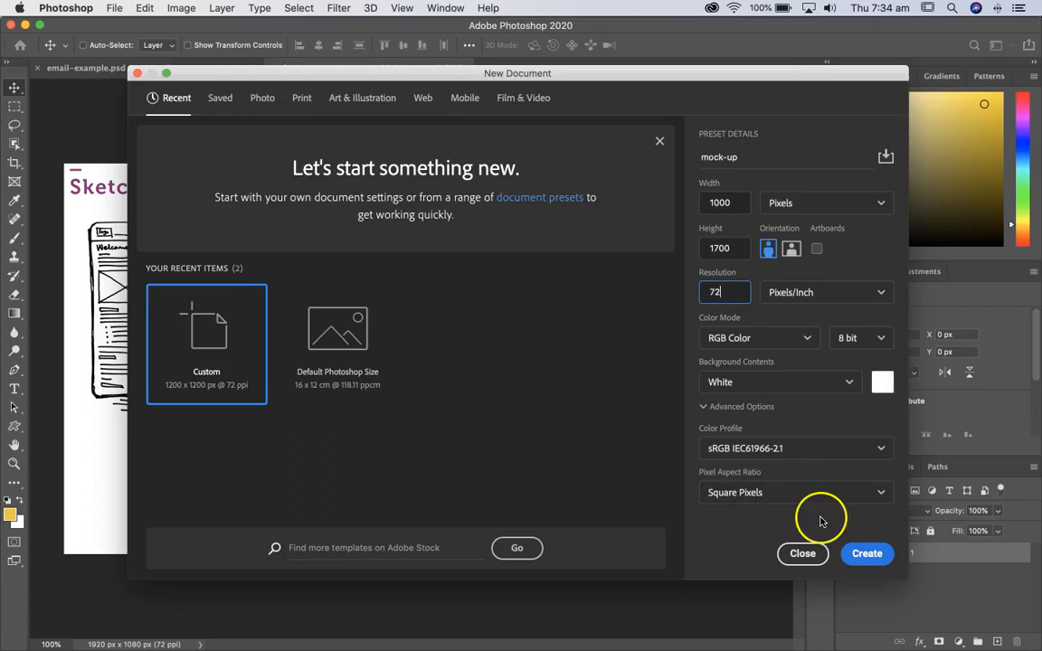
left_click(866, 555)
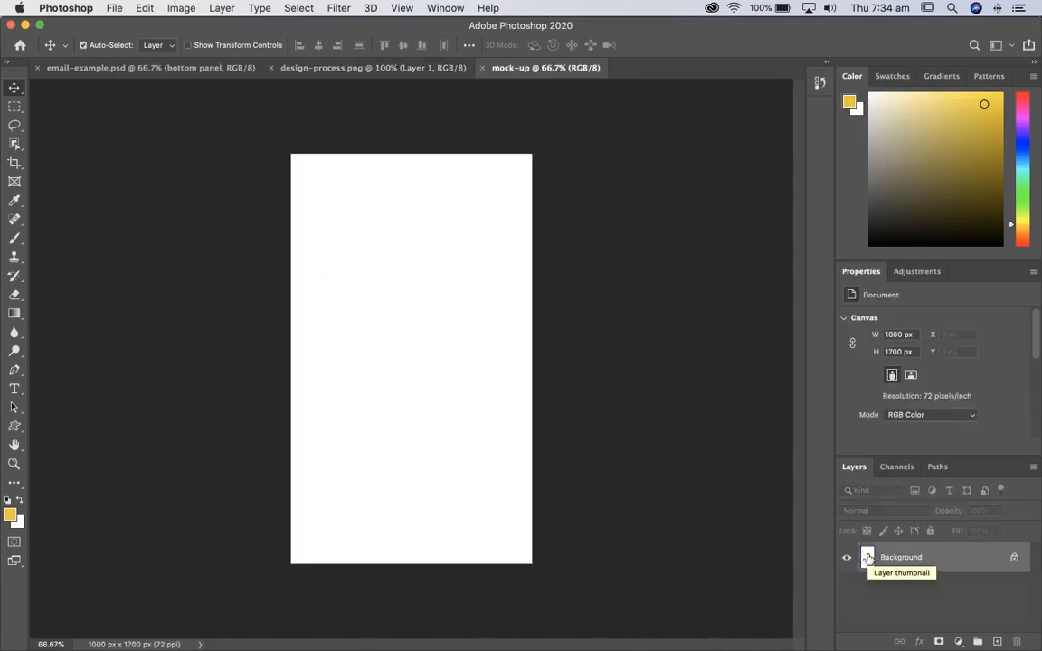
- Show the rulers along the edges of the blank mock-up canvas
key("super+1")
scroll(520, 500, "up", 3)
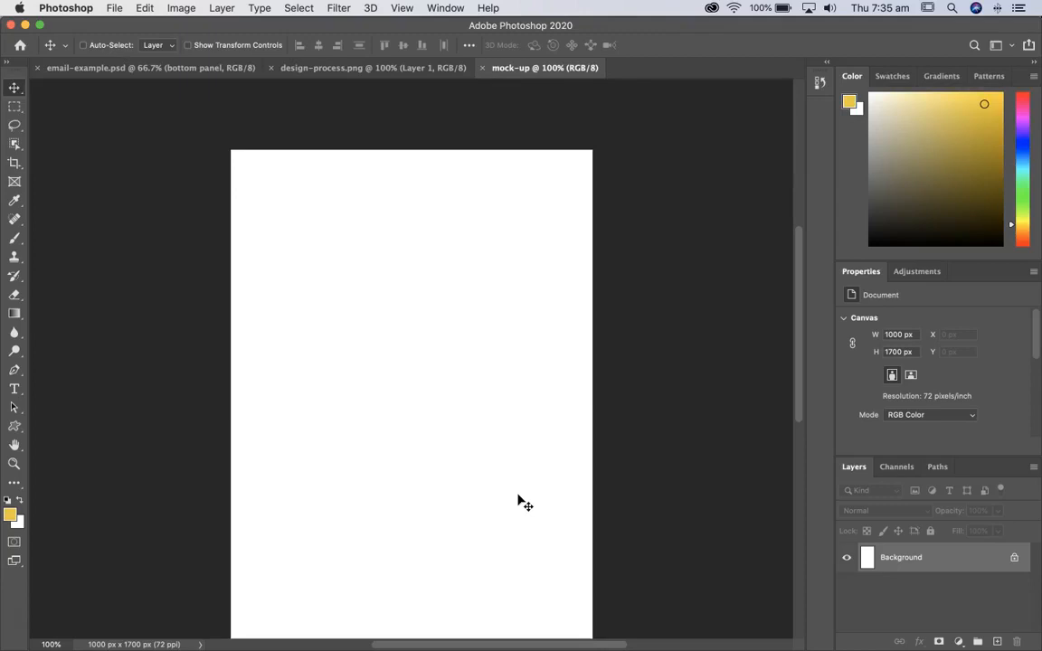
key("super+r")
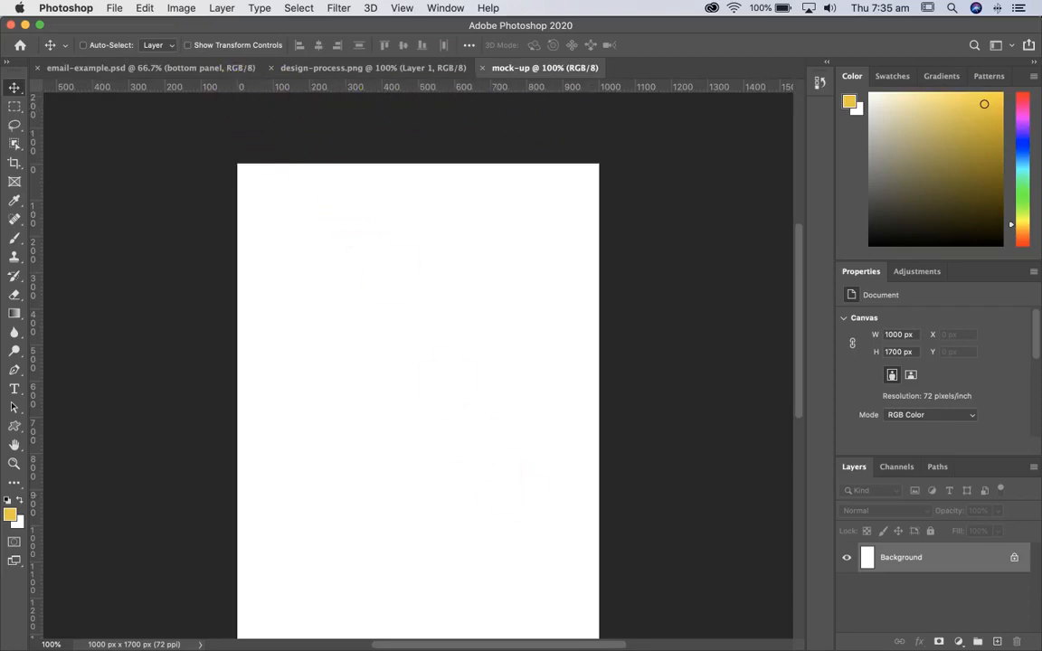
left_click(78, 9)
mouse_move(65, 54)
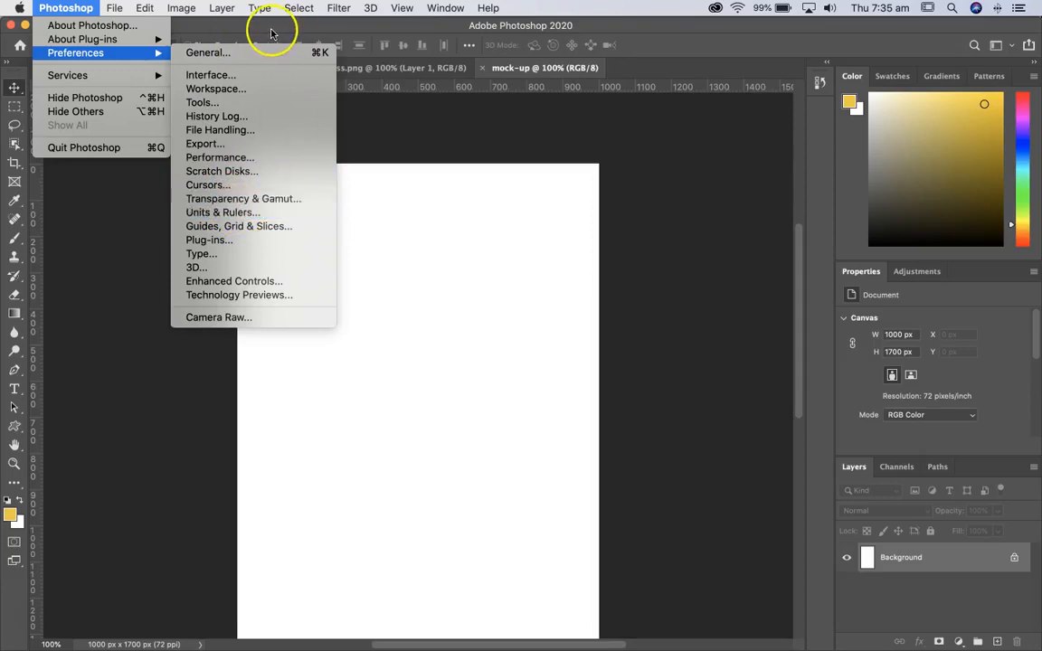
left_click(234, 22)
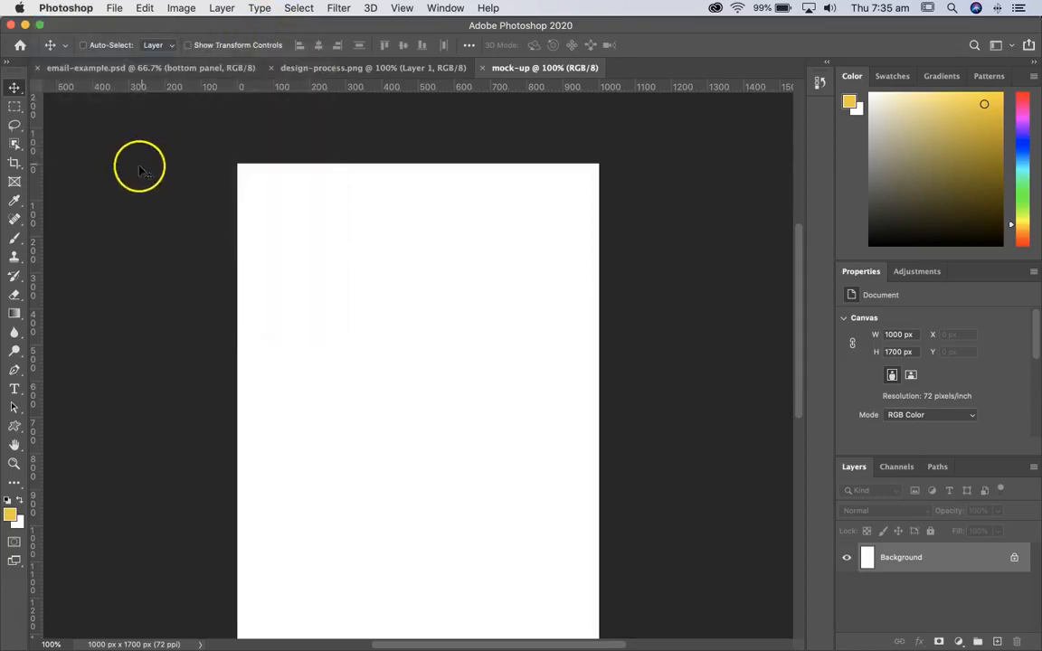
- Place vertical guides at about 200 px and 800 px and a horizontal guide about 40 px below the canvas's upper edge
left_click_drag(38, 201, 311, 210)
left_click_drag(37, 191, 527, 189)
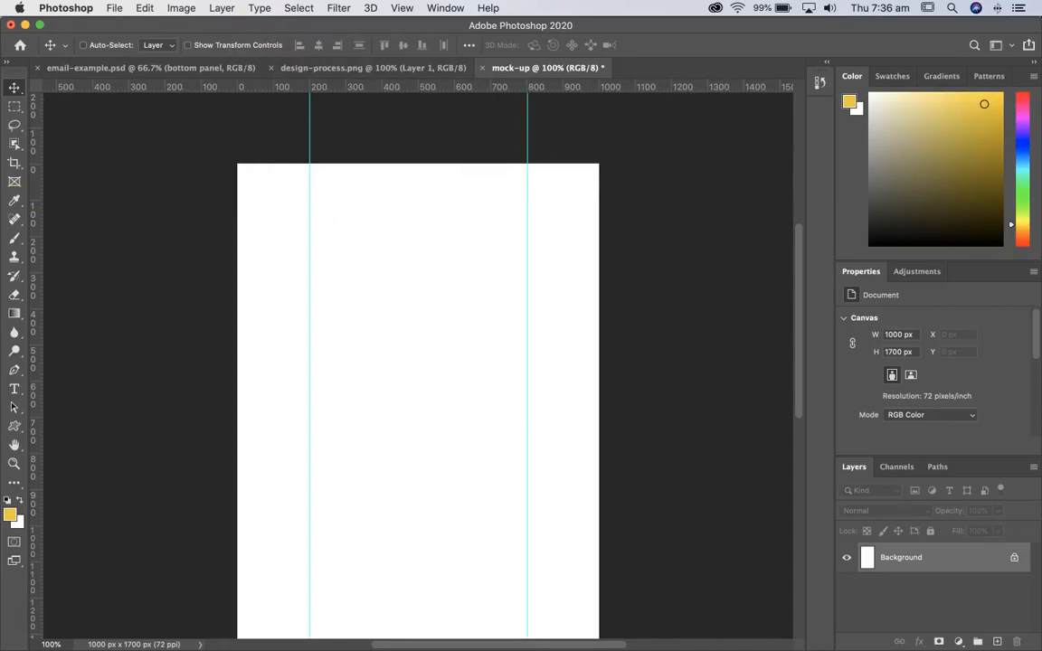
left_click(445, 7)
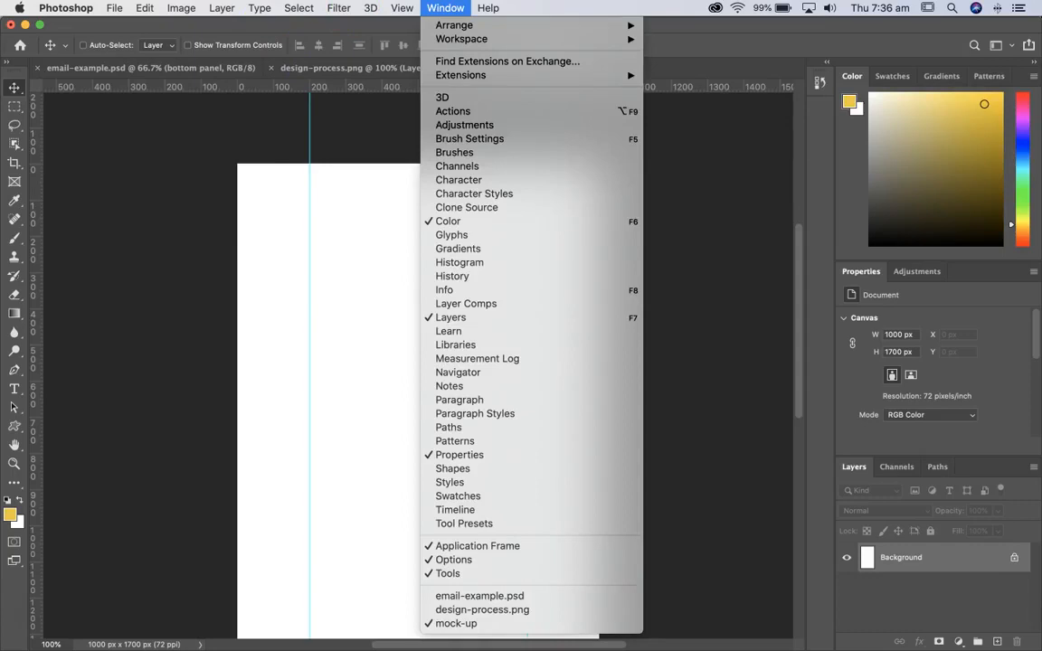
mouse_move(402, 7)
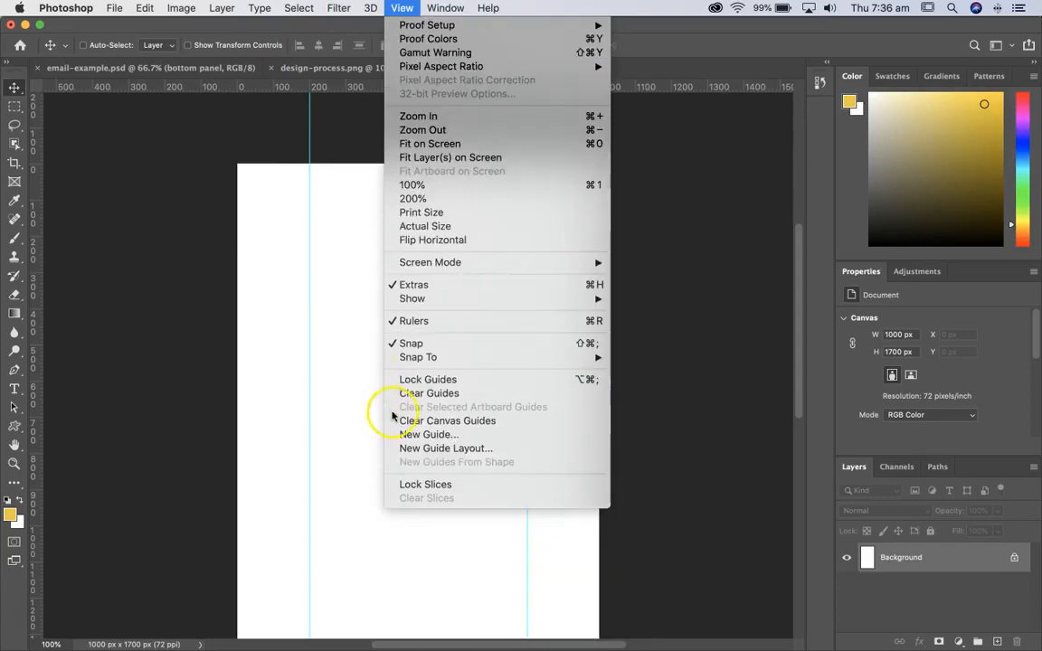
left_click(407, 7)
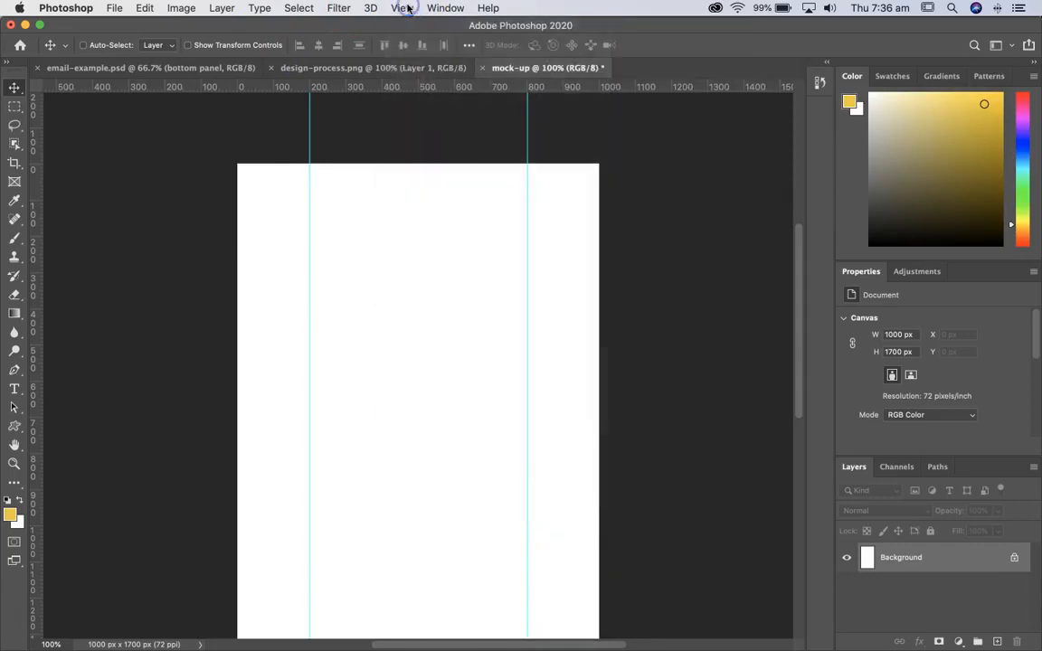
left_click_drag(207, 87, 203, 178)
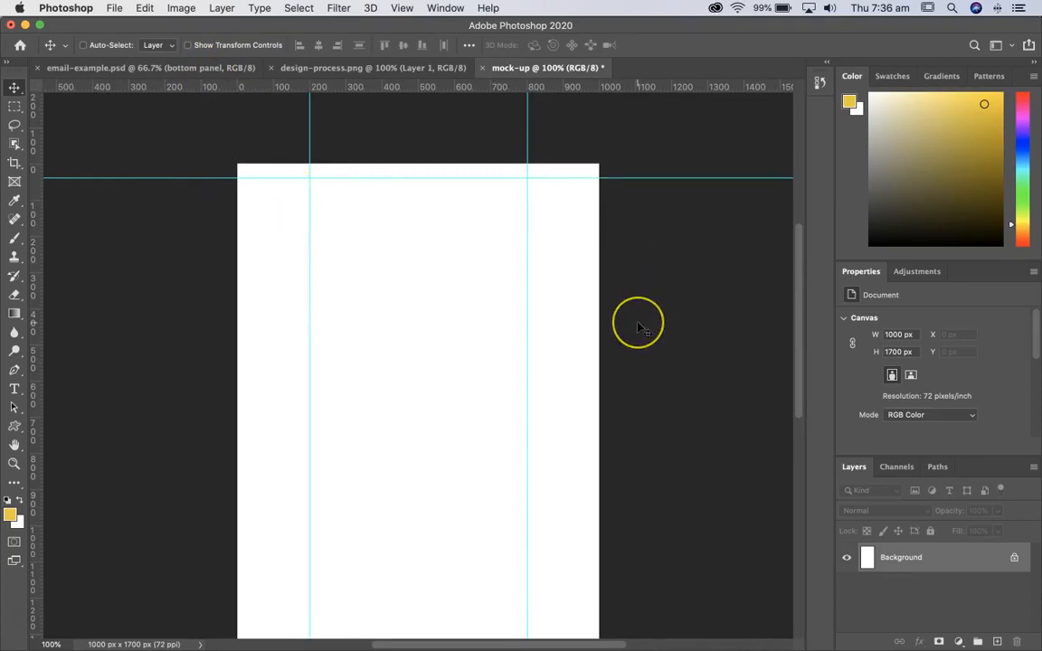
- Add a Solid Color fill layer in mid-grey #868686 above the background
scroll(637, 327, "down", 3)
scroll(637, 327, "up", 3)
scroll(637, 328, "down", 2)
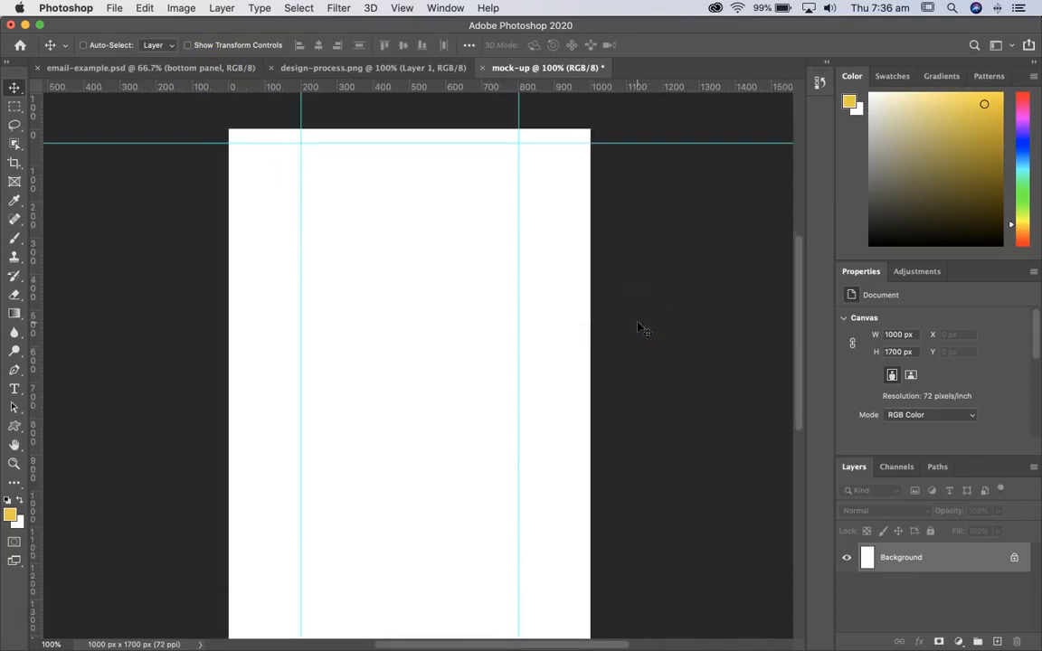
scroll(637, 327, "down", 2)
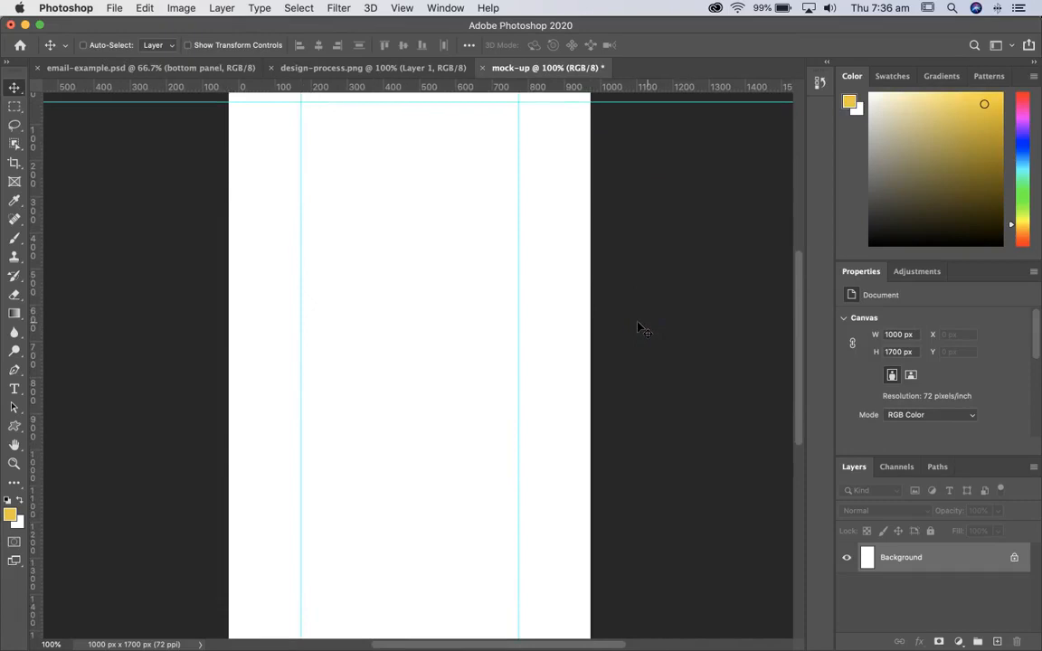
scroll(638, 327, "left", 2)
scroll(638, 327, "up", 3)
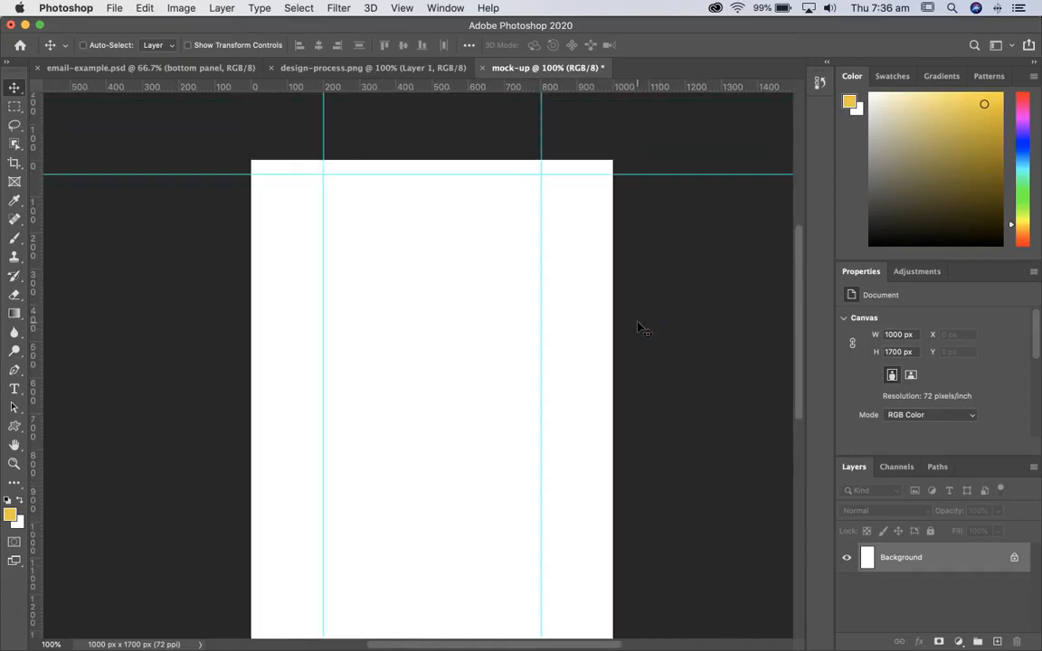
left_click(958, 642)
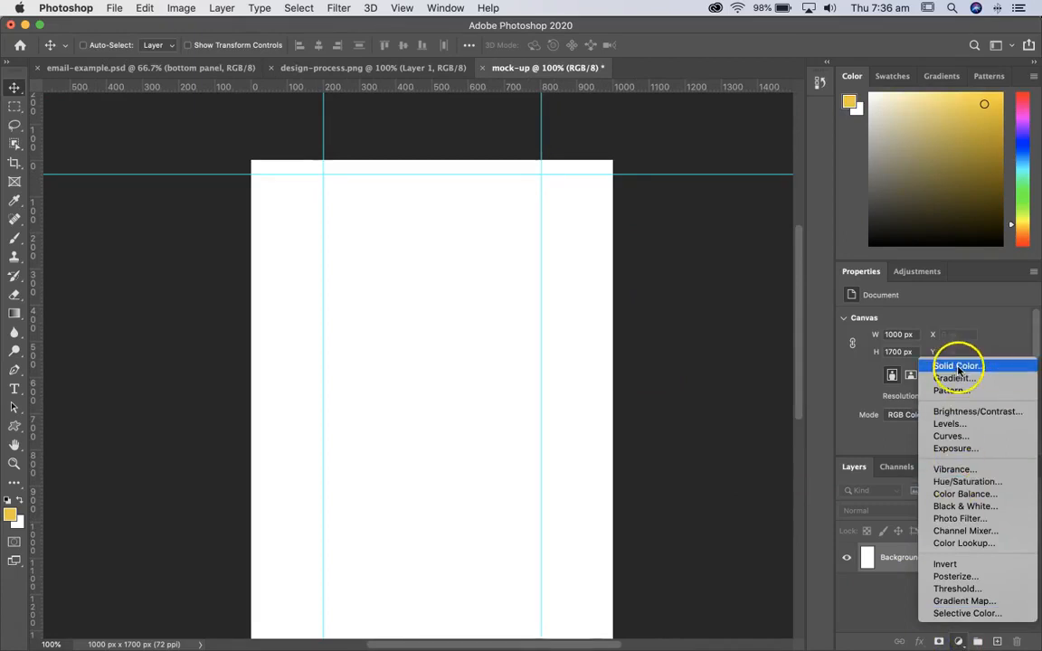
left_click(958, 366)
left_click_drag(660, 234, 439, 268)
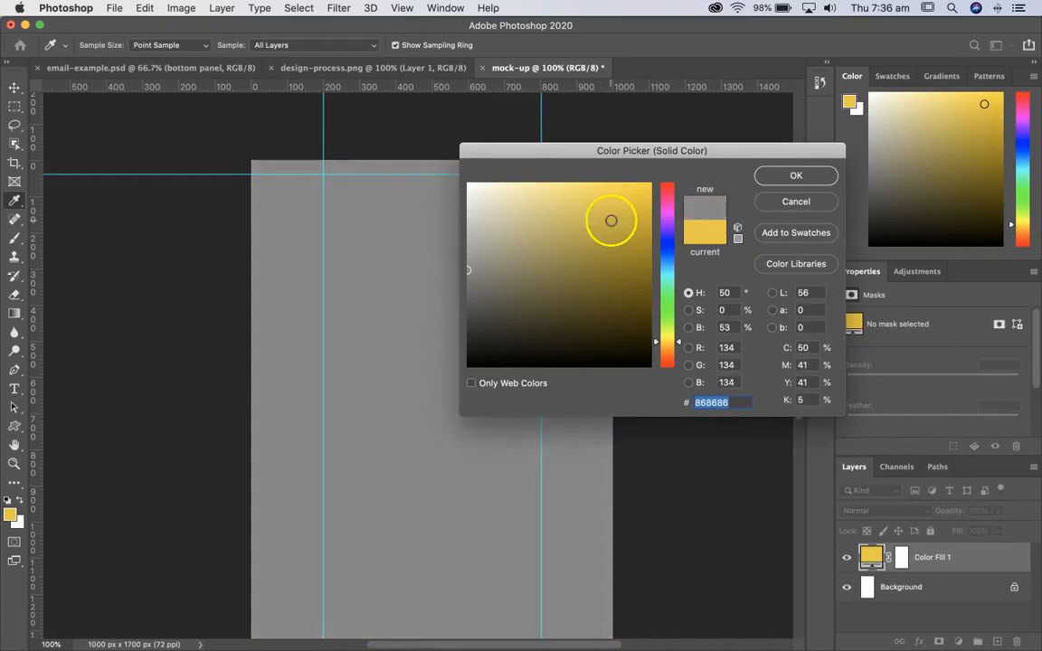
left_click(795, 176)
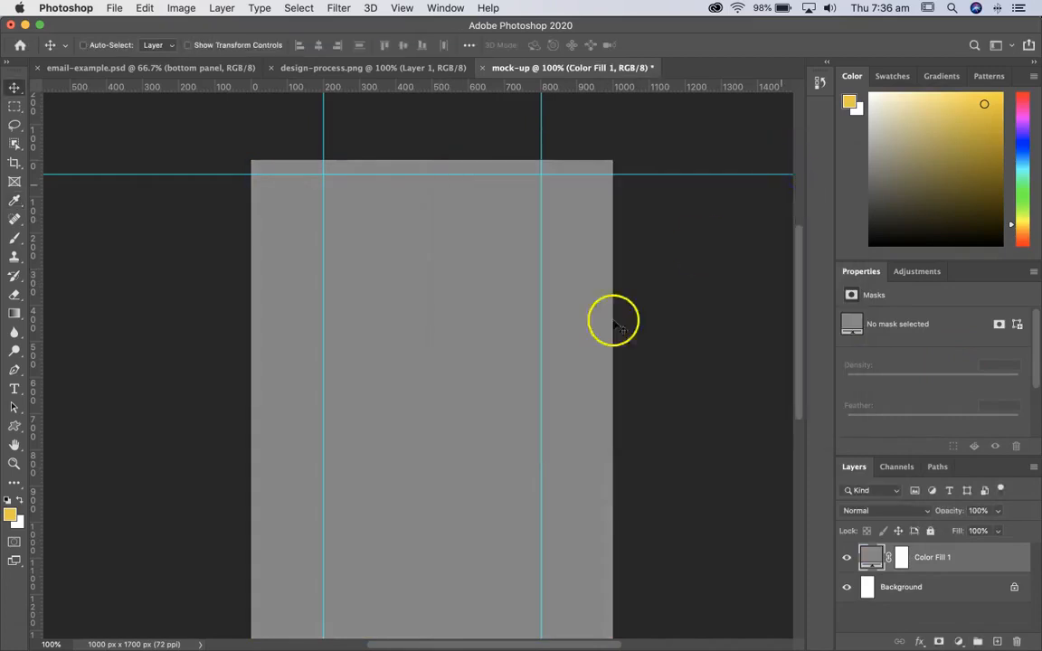
- Choose the Rounded Rectangle tool and set the foreground colour to white #ffffff
scroll(534, 418, "down", 5)
scroll(540, 423, "up", 5)
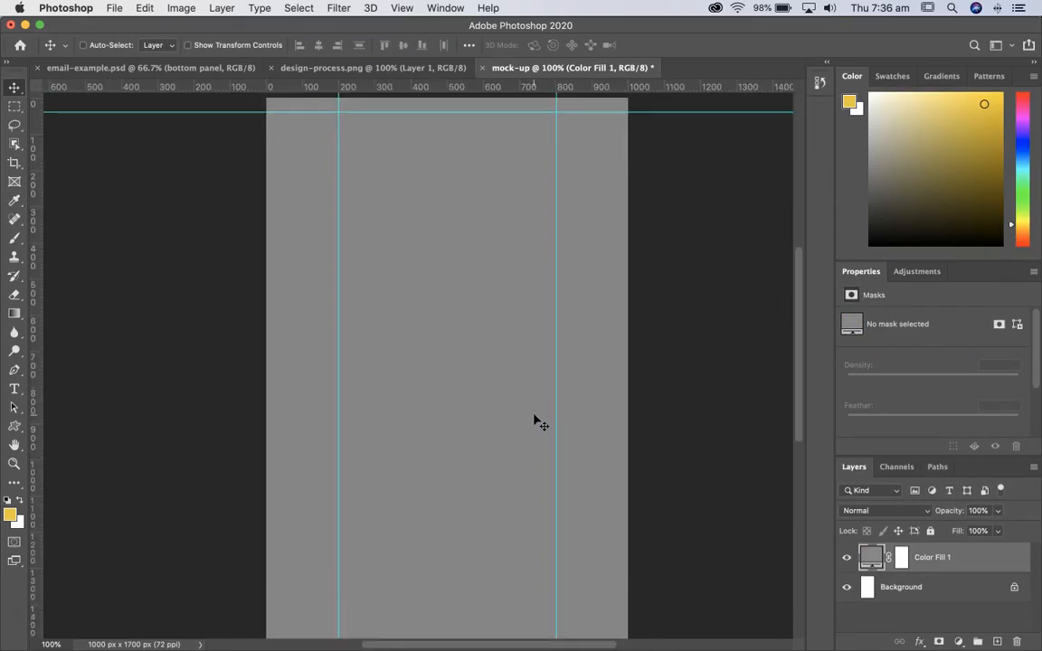
key("super+minus")
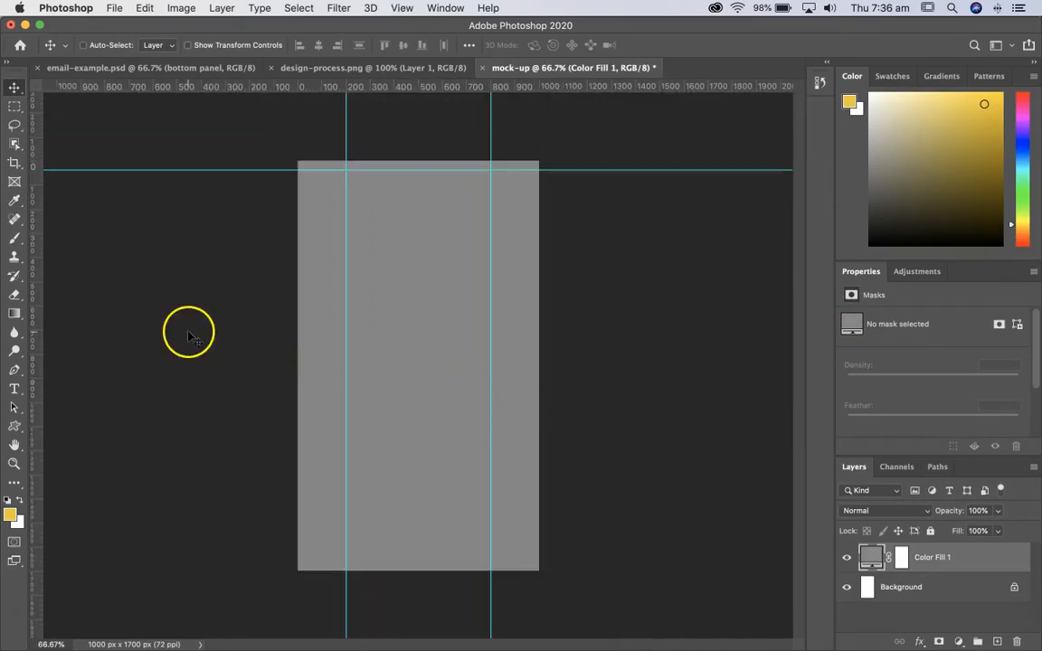
left_click(18, 425)
left_click_drag(18, 425, 75, 442)
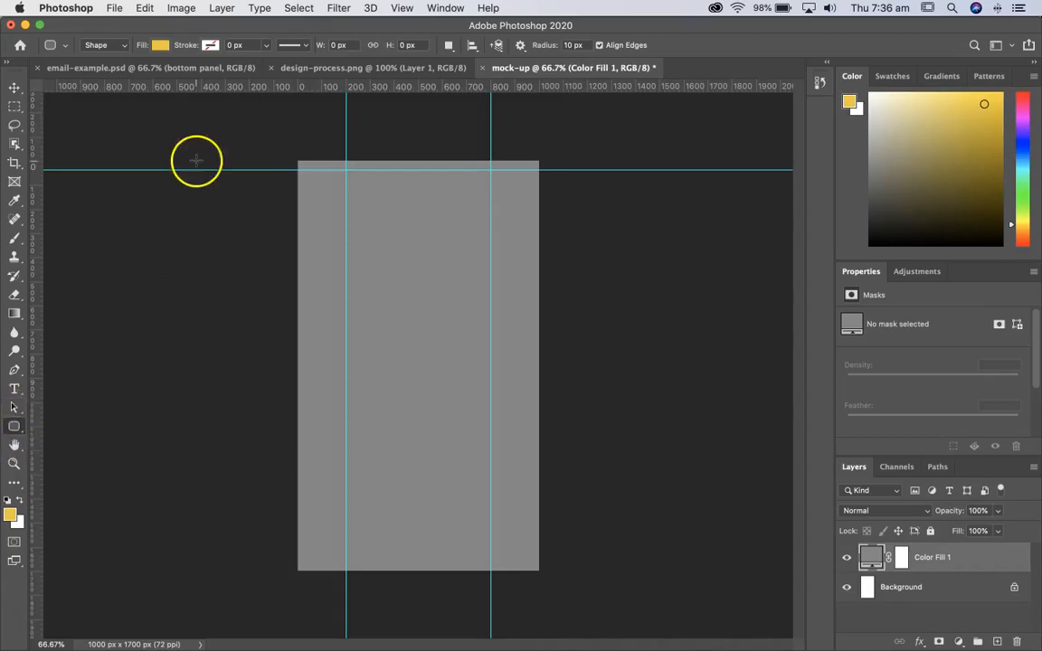
left_click(14, 428)
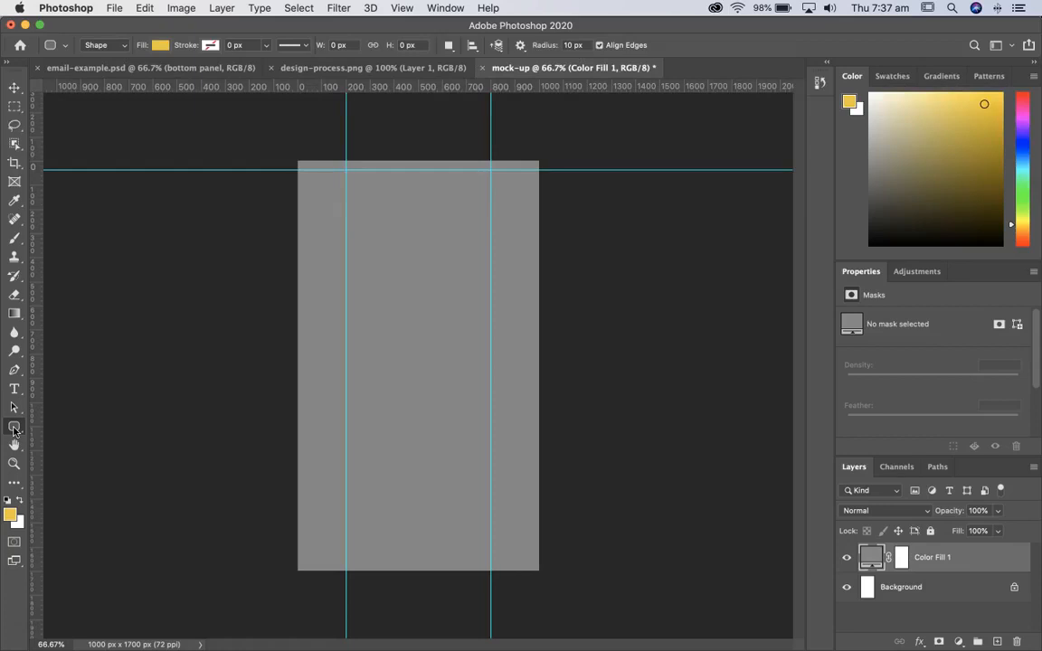
left_click(14, 429)
mouse_move(15, 428)
left_mouse_down()
mouse_move(90, 439)
mouse_move(15, 425)
left_mouse_up()
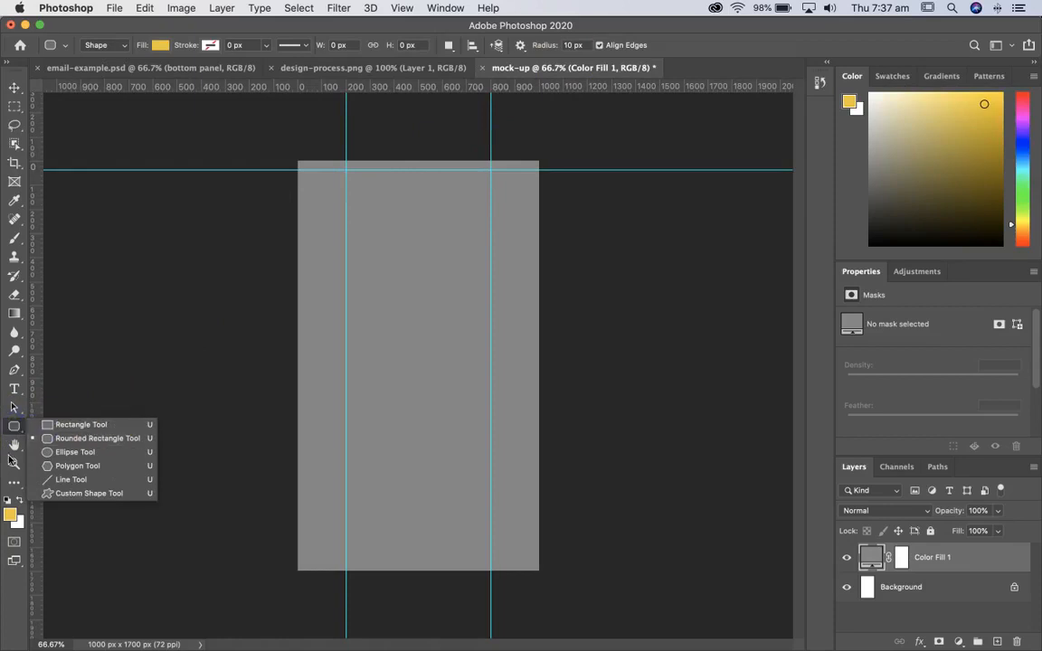
left_click(11, 514)
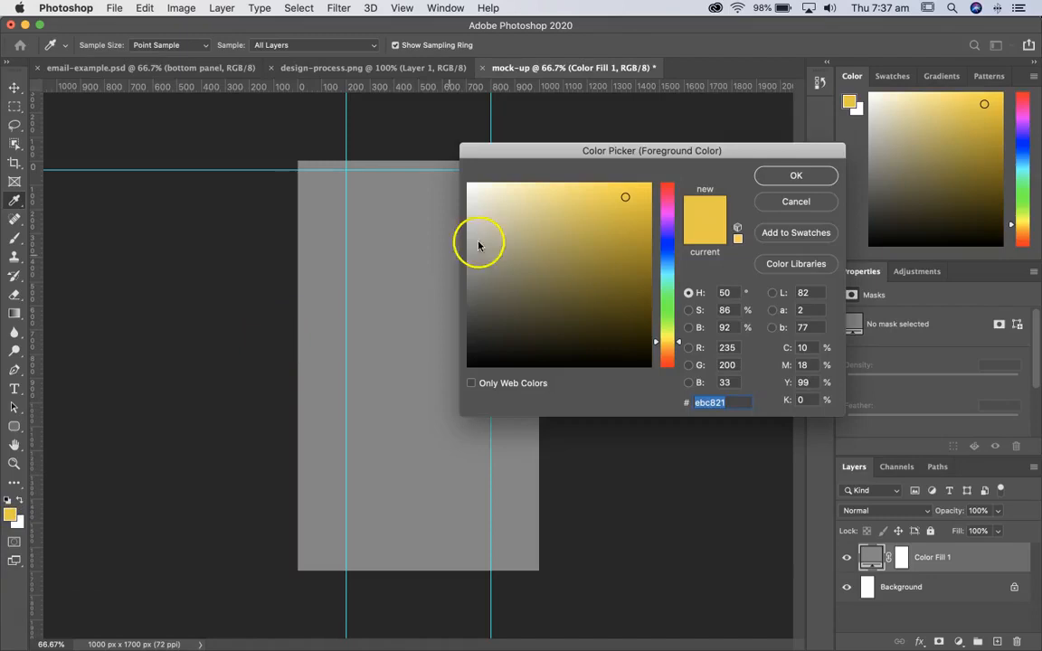
left_click_drag(525, 216, 444, 162)
left_click(784, 174)
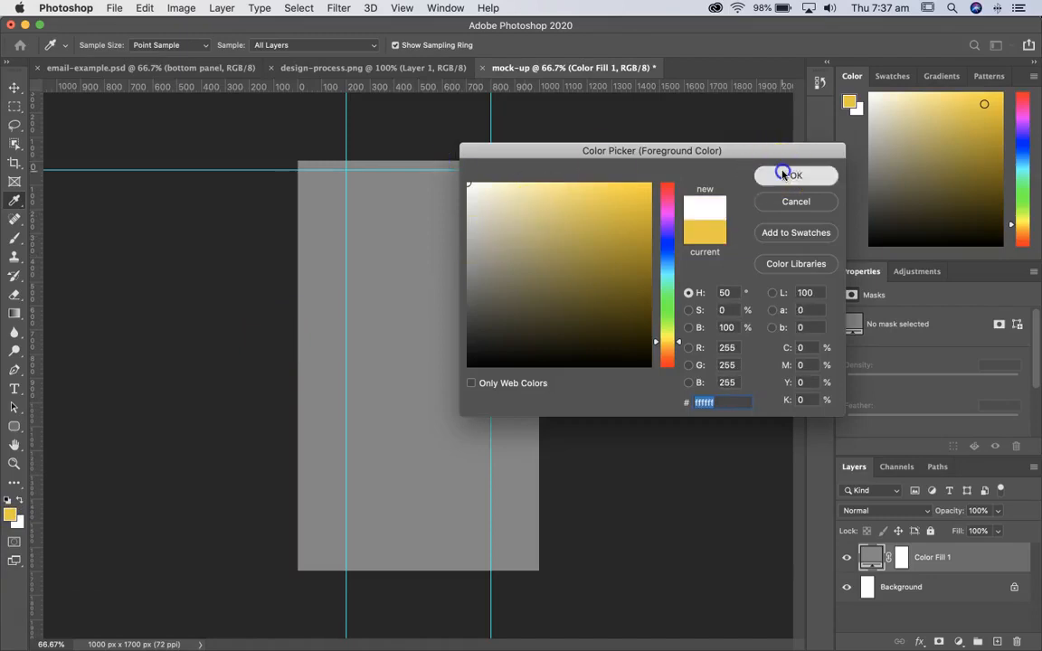
- Draw a rounded rectangle with 25 px corner radius, about 602 × 1446 px, from the upper guide between the vertical guides, and hide the guides
double_click(569, 45)
left_click_drag(536, 44, 573, 50)
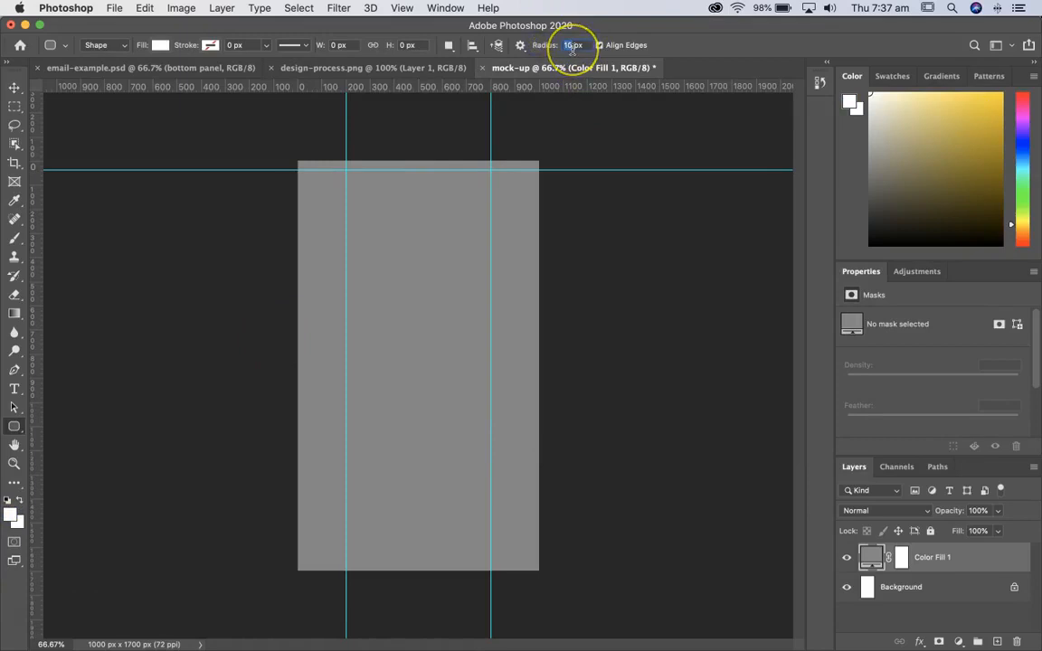
type("20")
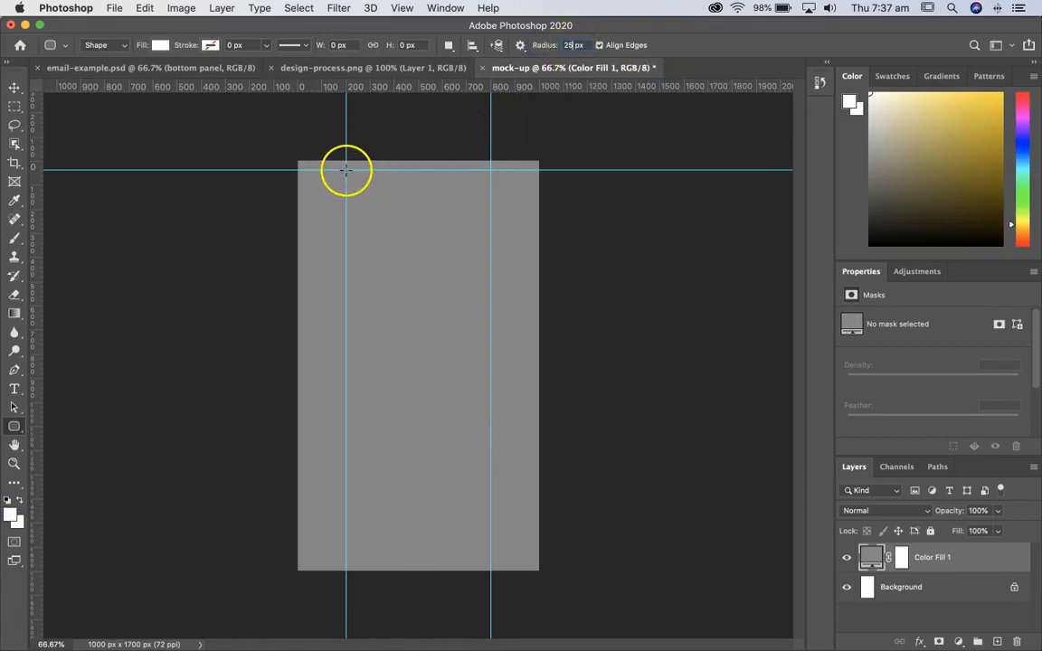
left_click_drag(345, 169, 489, 516)
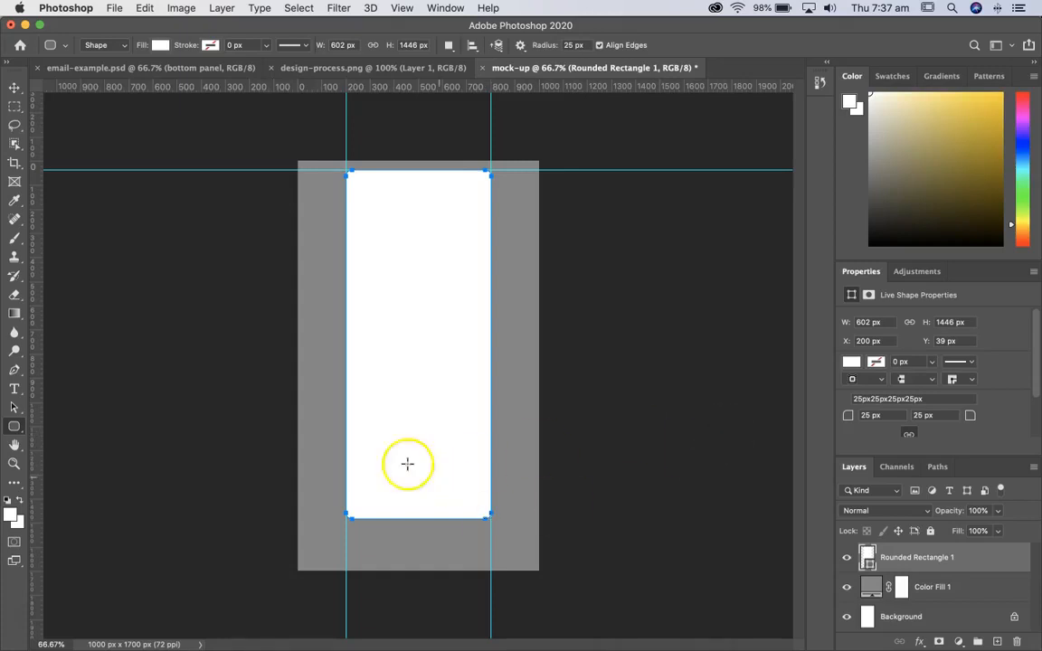
left_click(15, 90)
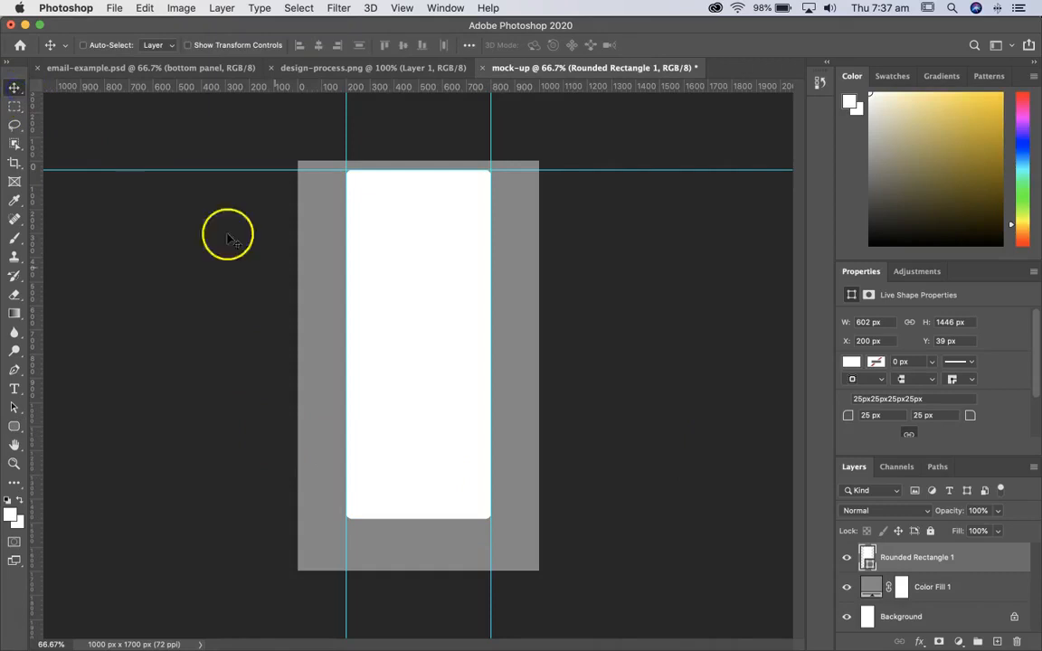
key("super+semicolon")
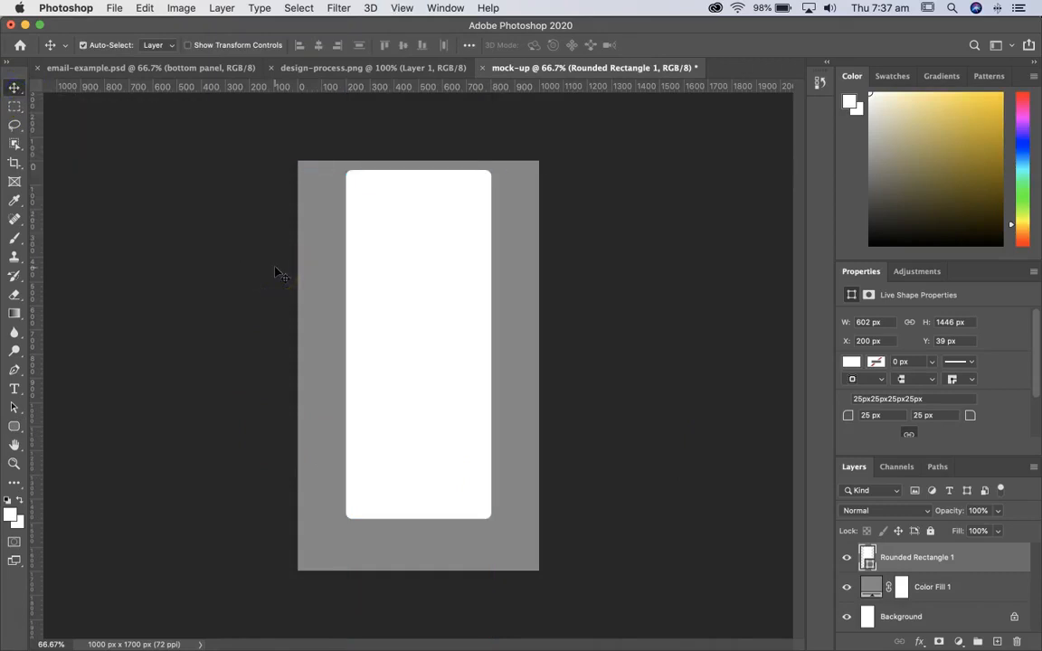
- Show the guides and add a second horizontal guide about 180 px below the canvas's upper edge
key("super+semicolon")
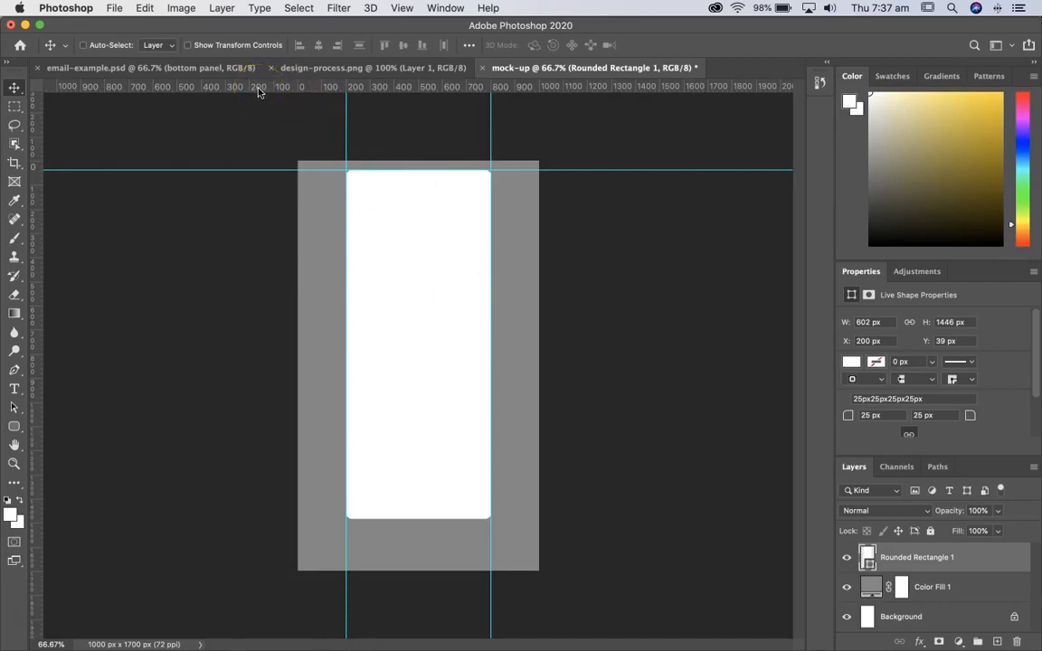
left_click_drag(258, 91, 241, 205)
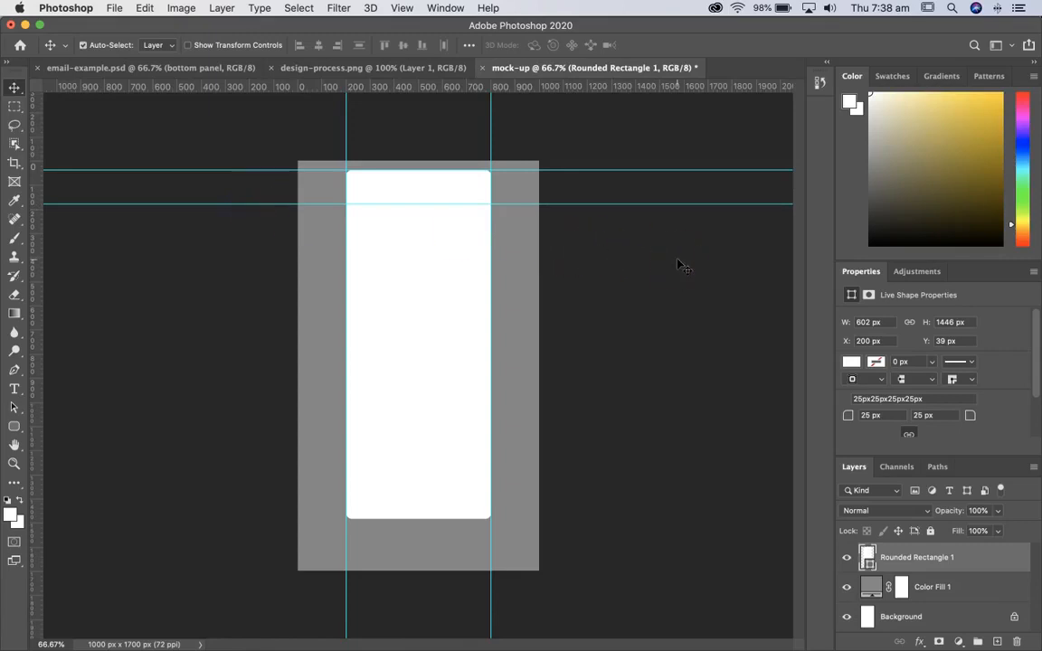
key("super+1")
scroll(682, 265, "up", 1)
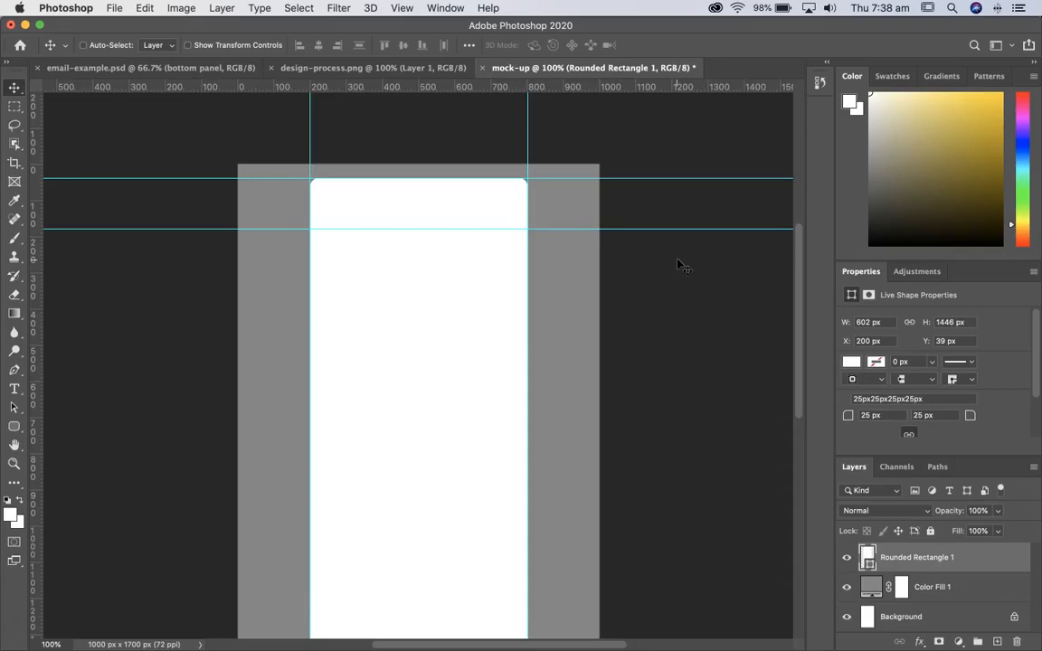
- Load the white rounded rectangle's outline as a selection and add a Solid Color fill layer in green #009e34 from it
left_click(281, 398)
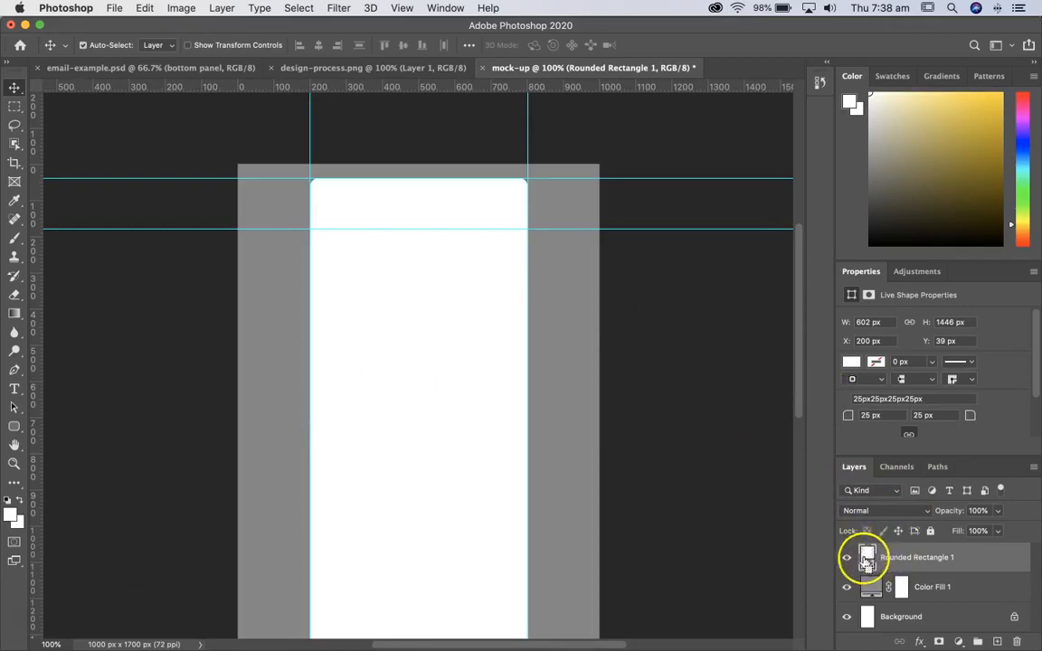
left_click(866, 557, "super")
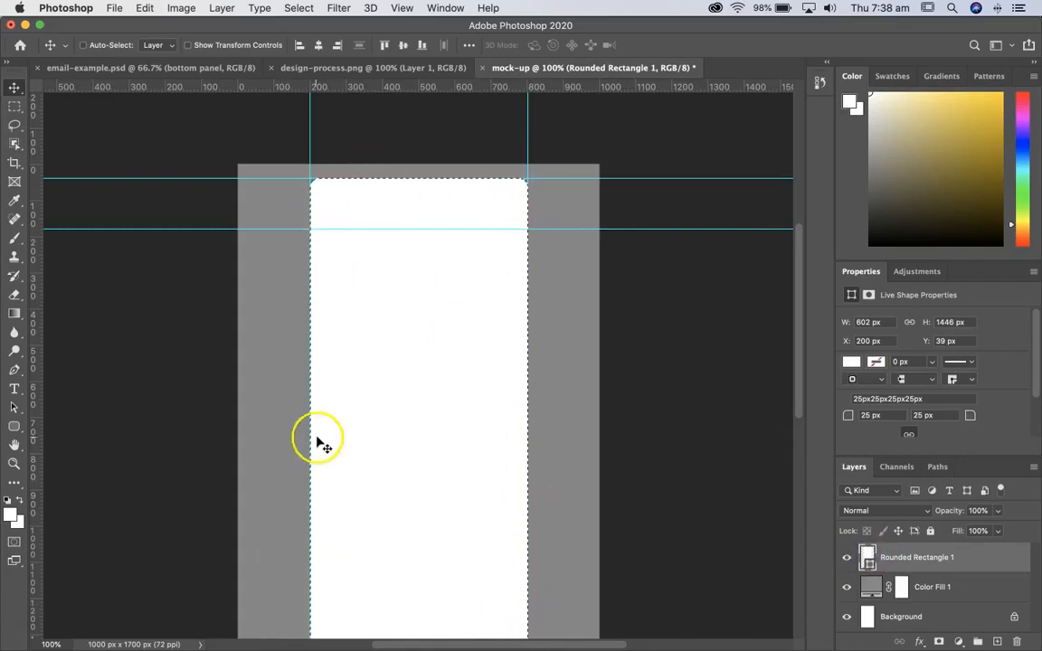
scroll(407, 420, "down", 3)
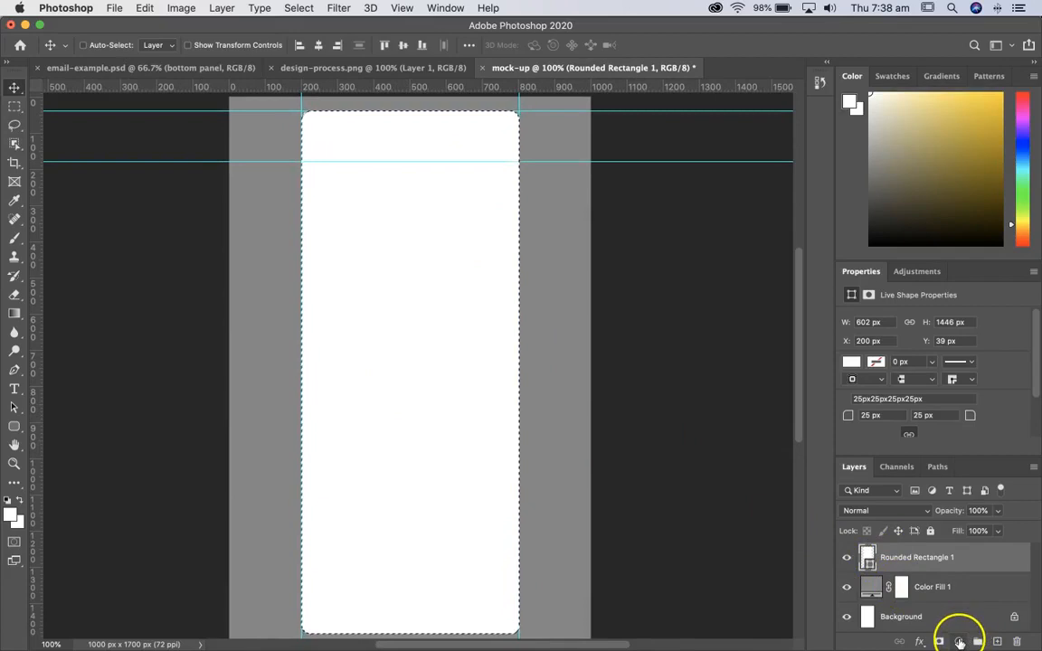
left_click(958, 641)
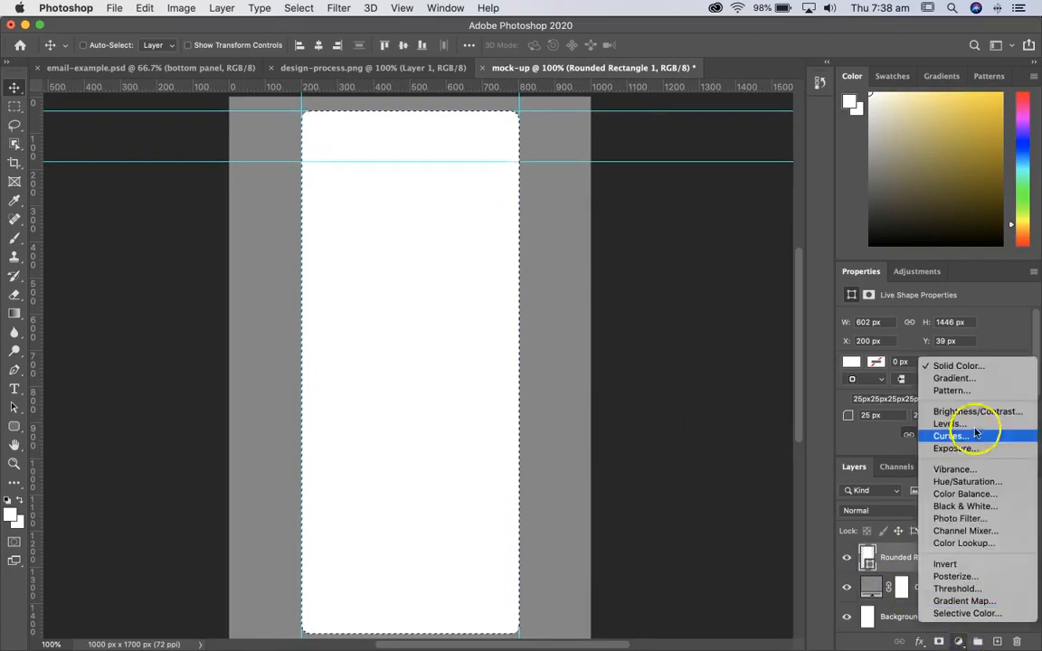
left_click(976, 369)
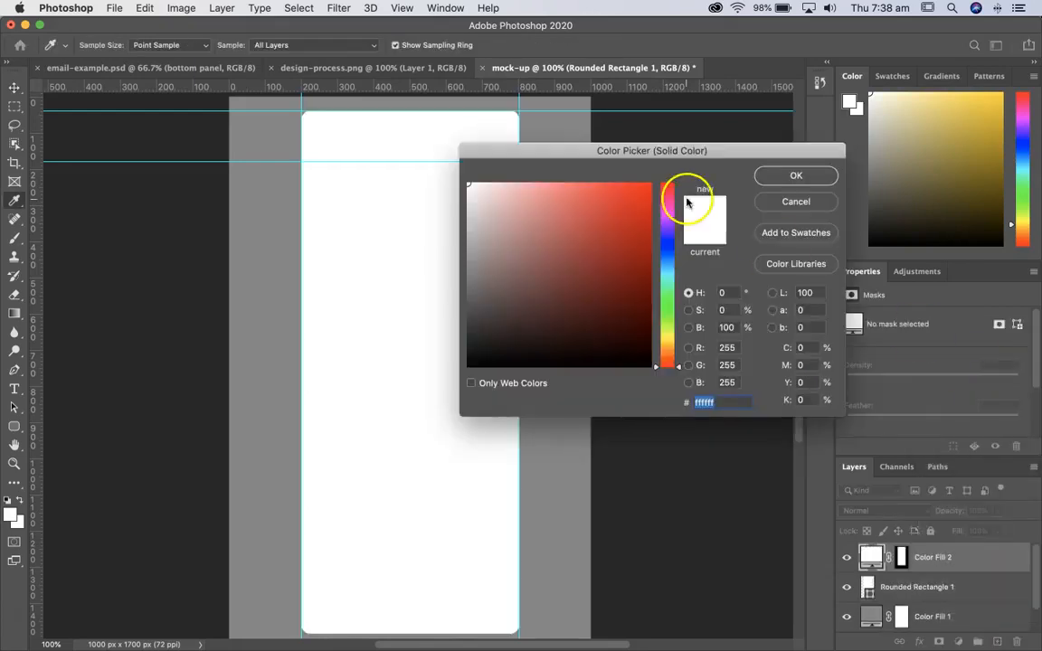
left_click(666, 313)
mouse_move(667, 325)
left_mouse_down()
mouse_move(668, 337)
mouse_move(667, 299)
left_mouse_up()
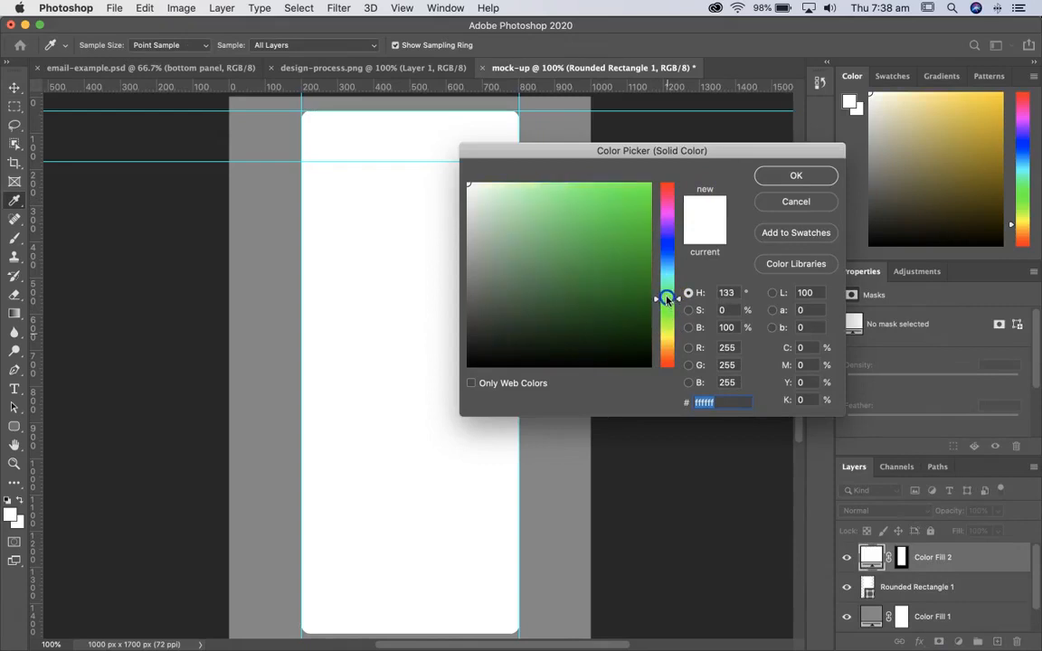
left_click_drag(640, 249, 656, 249)
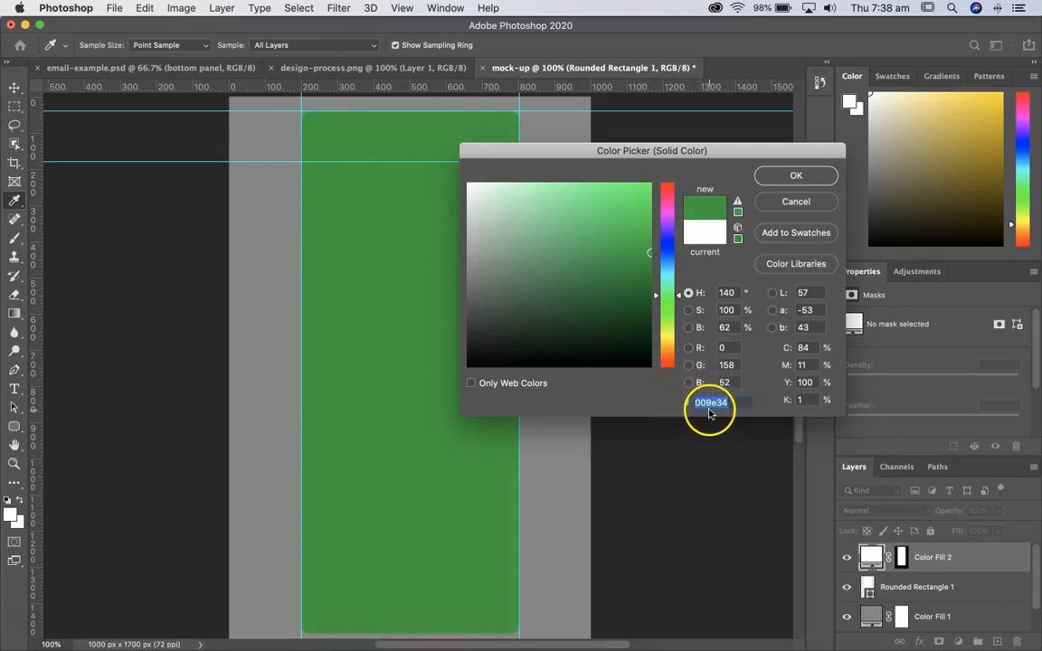
left_click(796, 177)
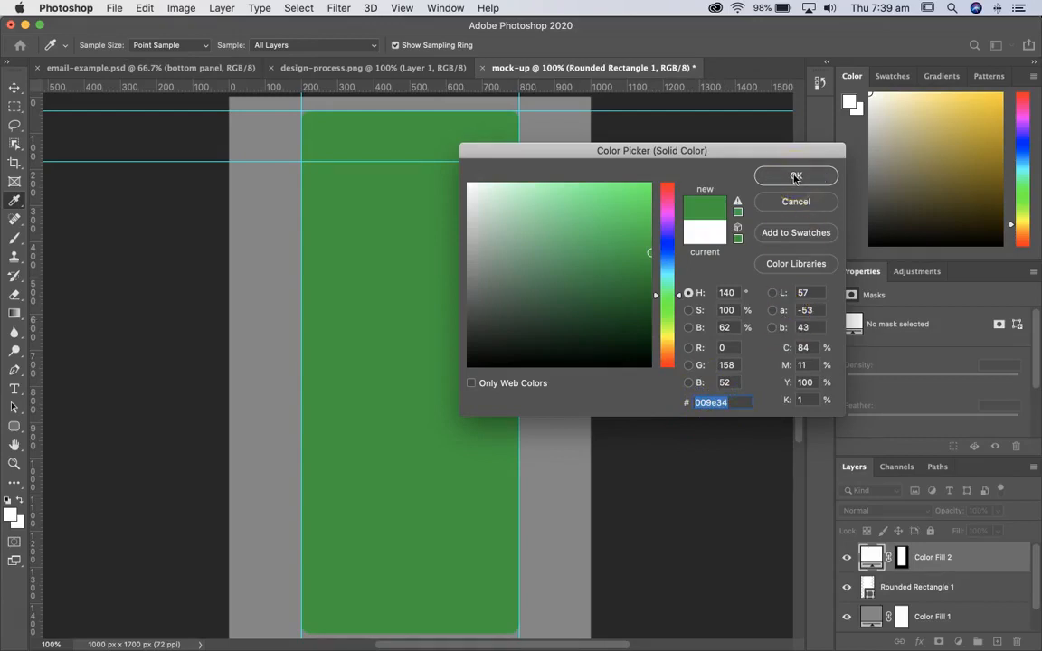
left_click(796, 176)
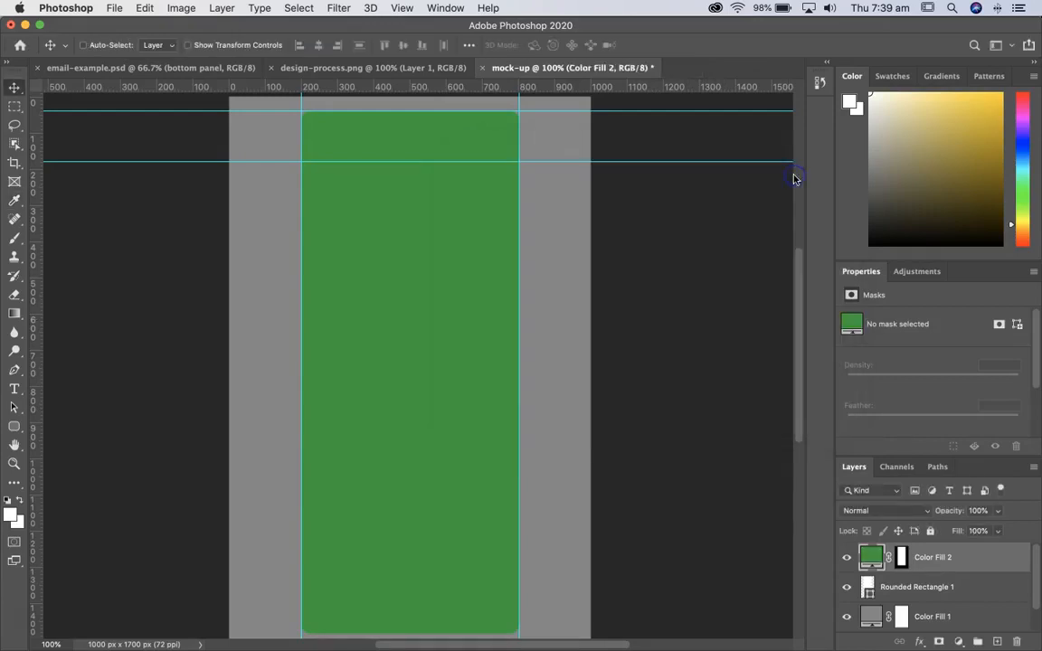
- Examine the green panel's edges and rounded corners from top to bottom, with the guides hidden and shown
left_click(628, 348)
scroll(629, 347, "down", 5)
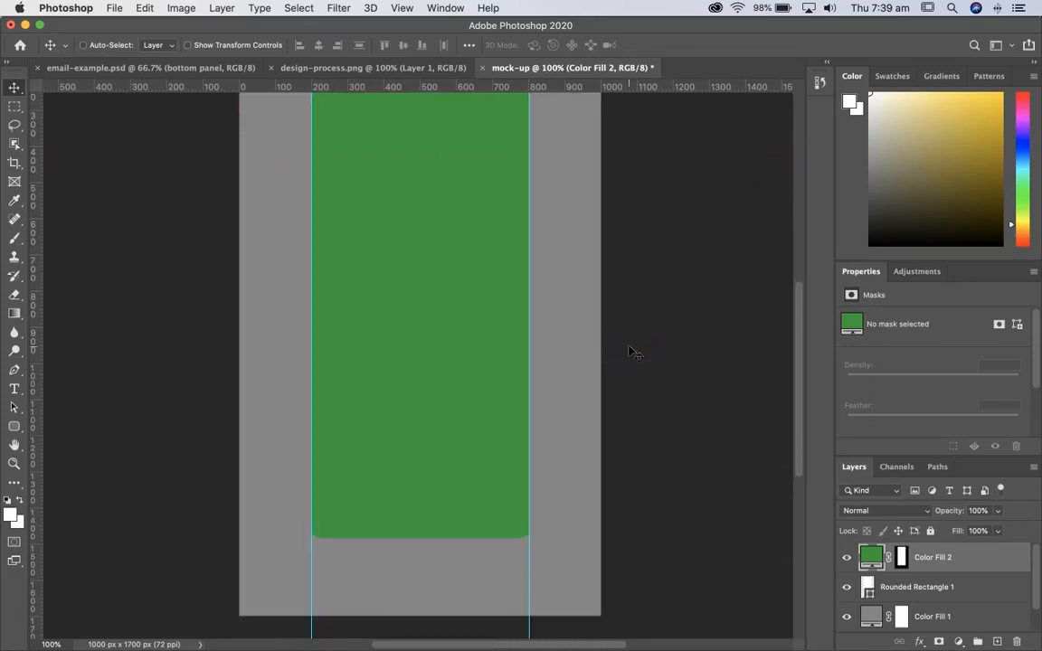
scroll(630, 348, "up", 5)
scroll(630, 347, "down", 3)
scroll(630, 347, "up", 3)
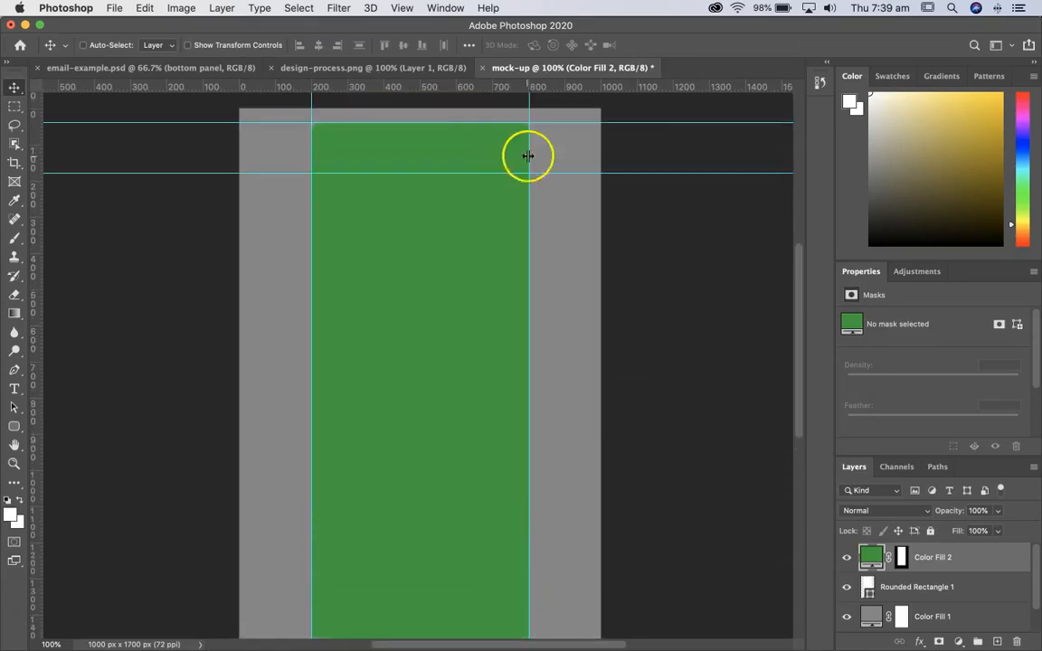
left_click(504, 227)
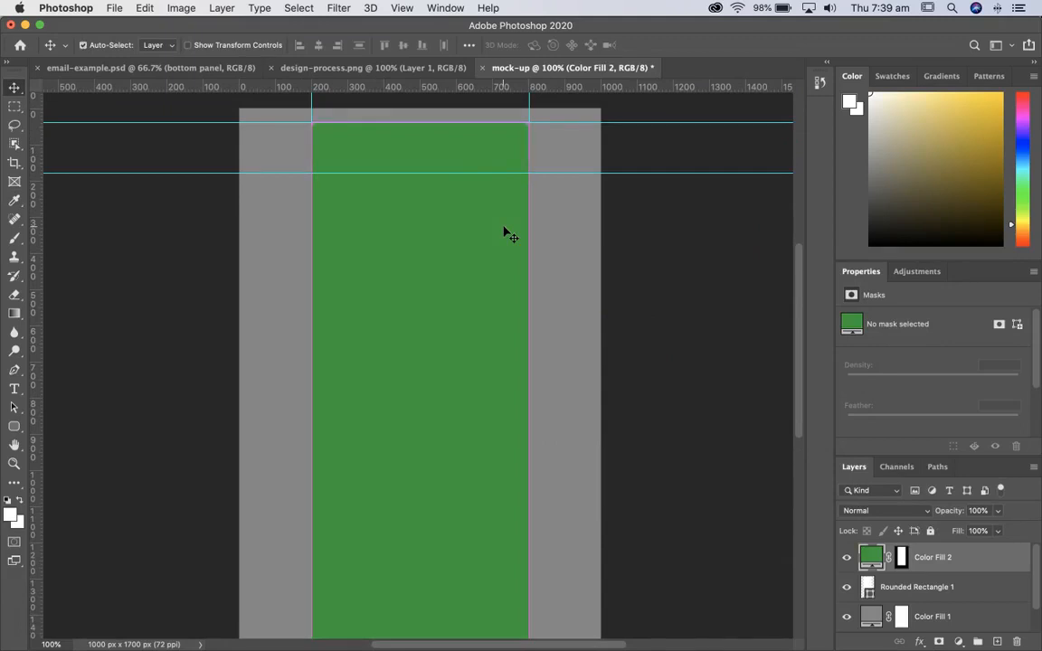
key("super+semicolon")
scroll(504, 233, "down", 3)
scroll(505, 233, "up", 3)
key("super+semicolon")
scroll(504, 234, "down", 3)
scroll(505, 233, "up", 1)
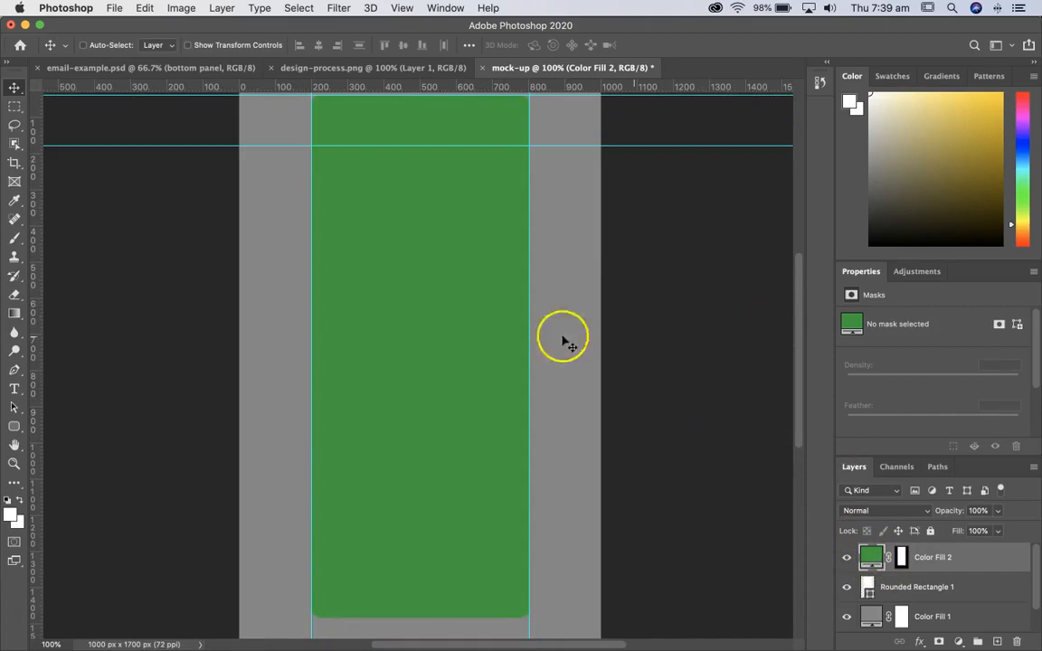
- Draw a rectangular marquee around the green panel below the second horizontal guide and display that layer's mask on its own
left_click(15, 106)
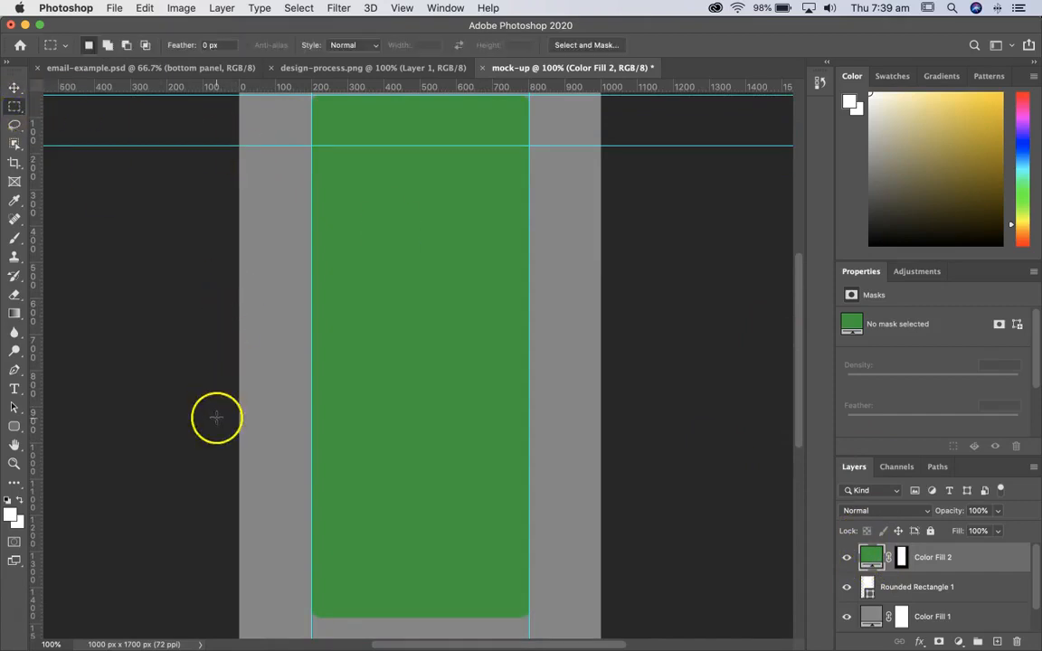
left_click_drag(294, 629, 551, 148)
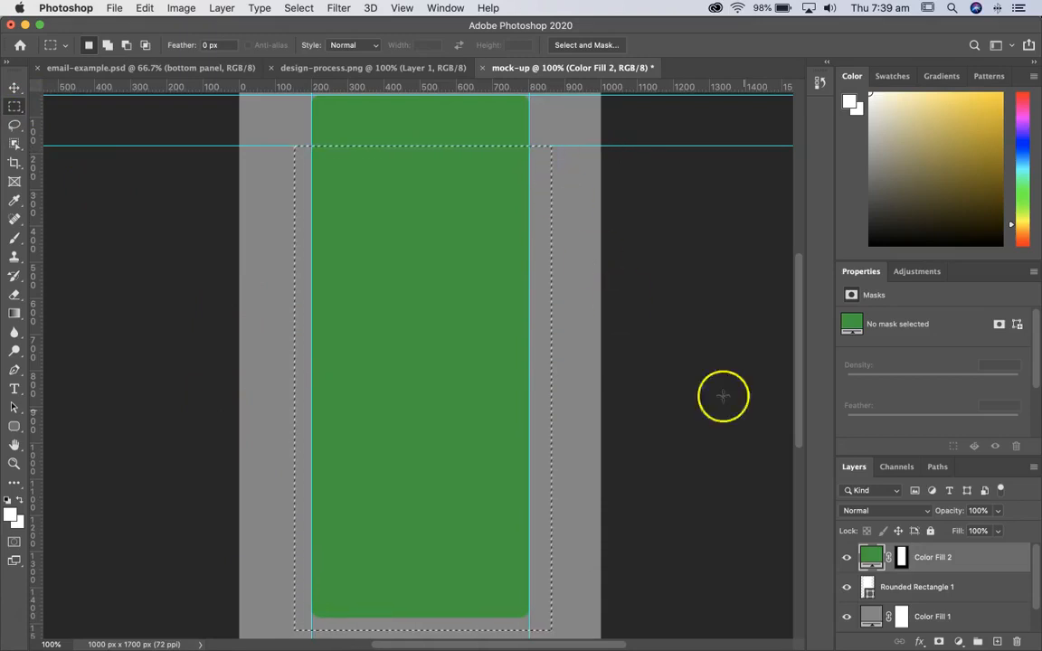
left_click(901, 557)
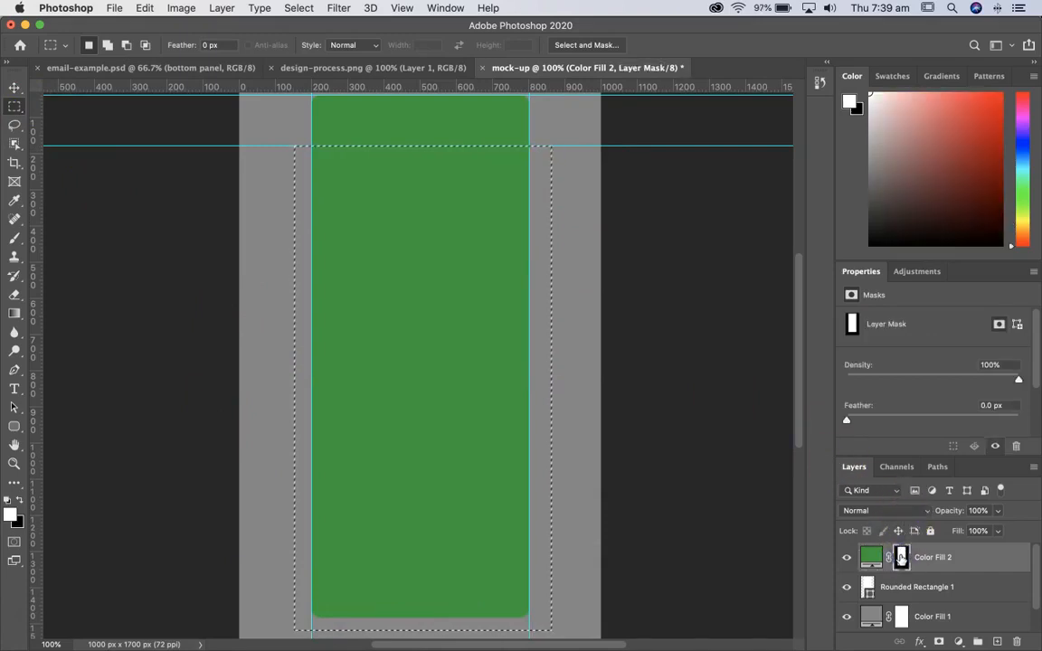
left_click(902, 561, "alt")
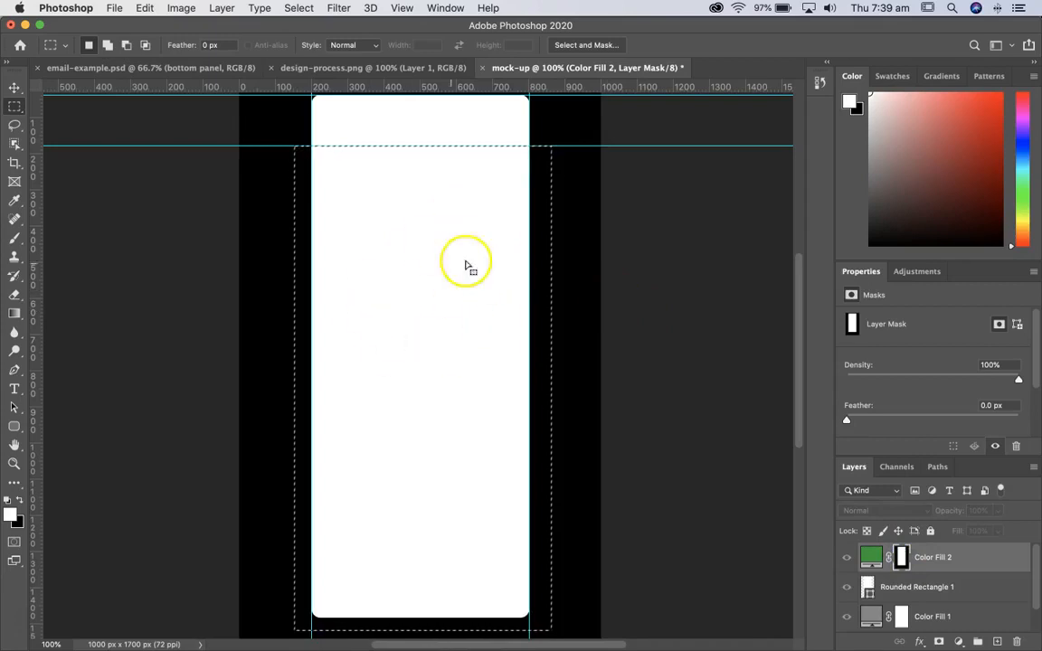
- Fill the selected mask area with black to leave a green header band, return to the normal layer view and hide the guides
left_click(145, 8)
left_click(168, 244)
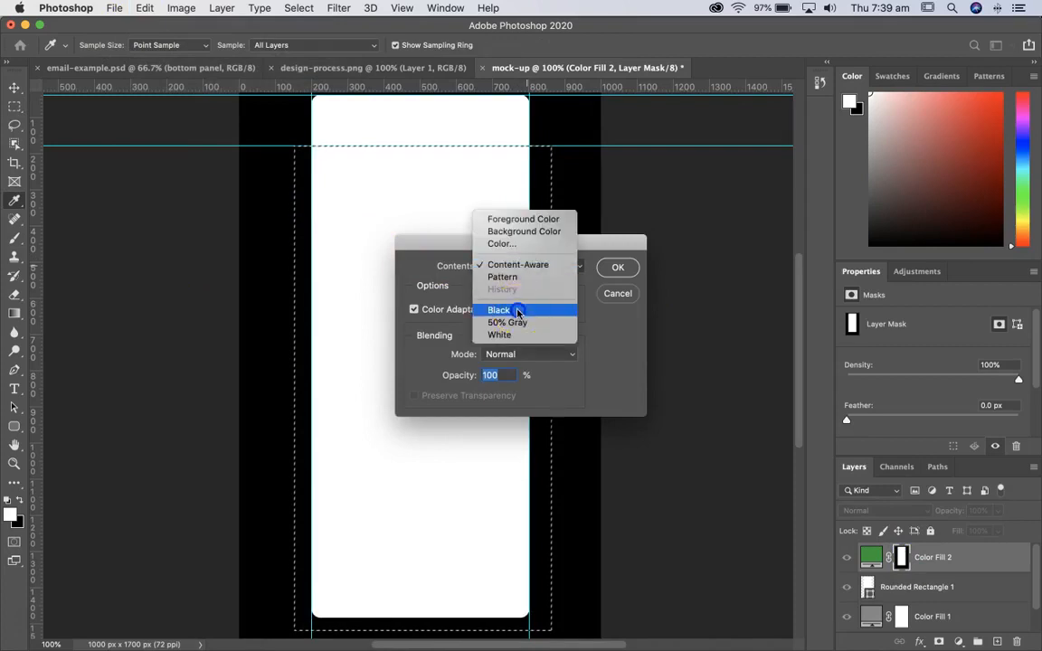
left_click(512, 309)
left_click(613, 268)
left_click(611, 273)
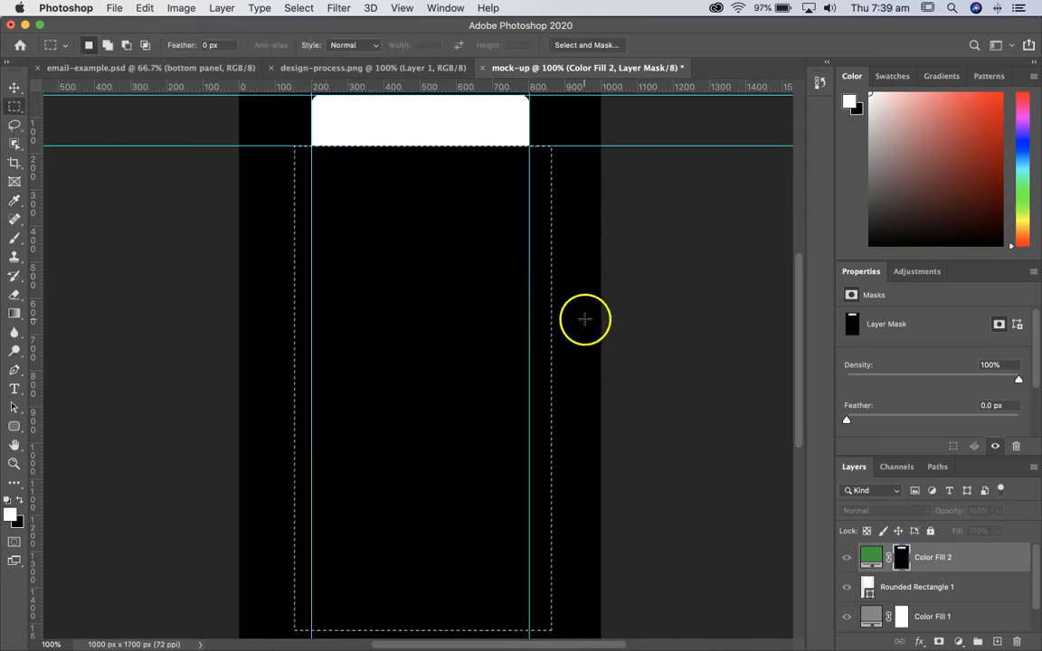
left_click(868, 555)
scroll(597, 448, "up", 3)
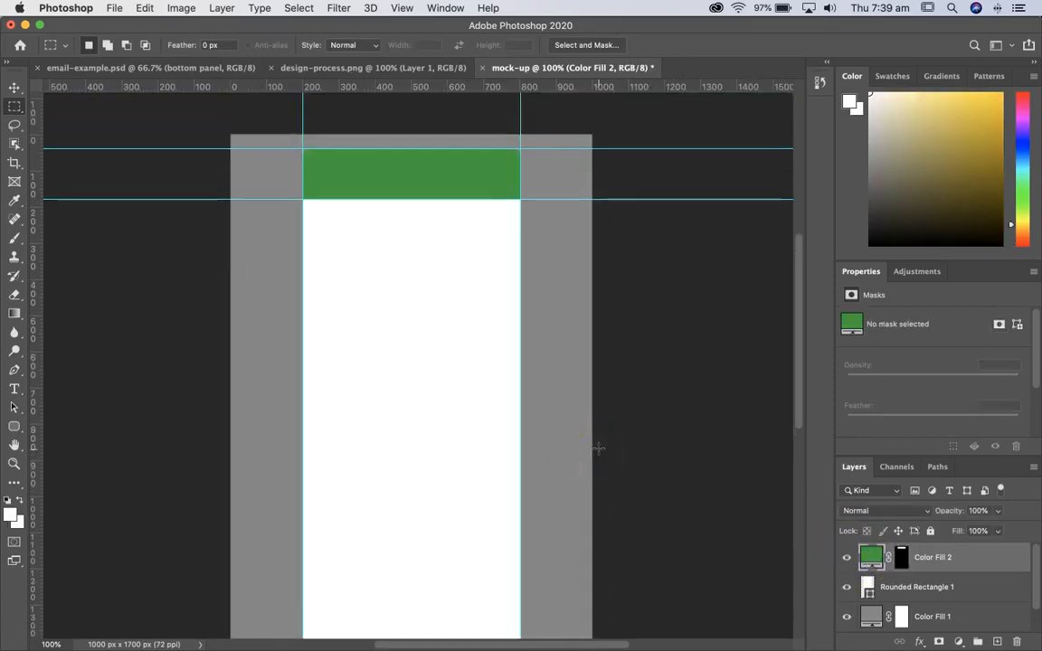
key("super+minus")
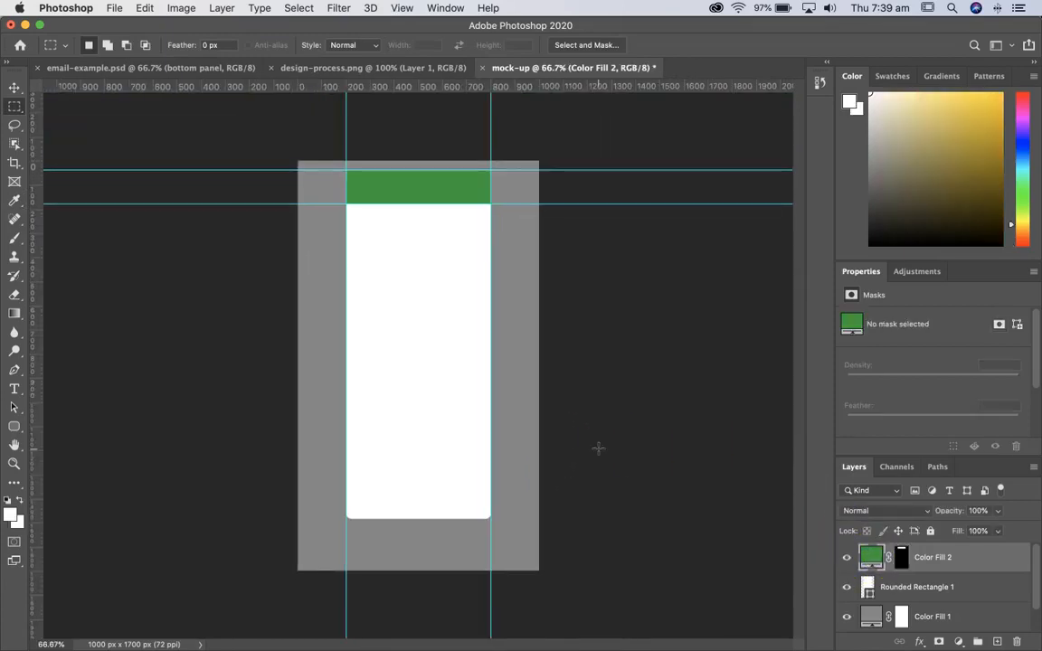
key("super+semicolon")
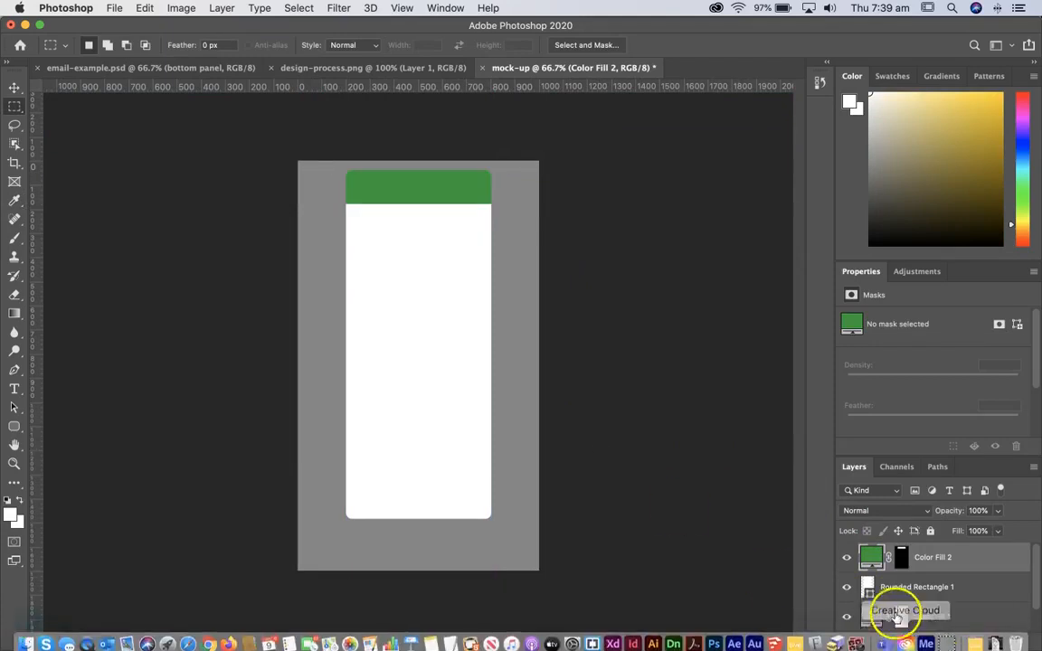
- Change the background Solid Color fill to the lighter grey #aeaeae
double_click(870, 619)
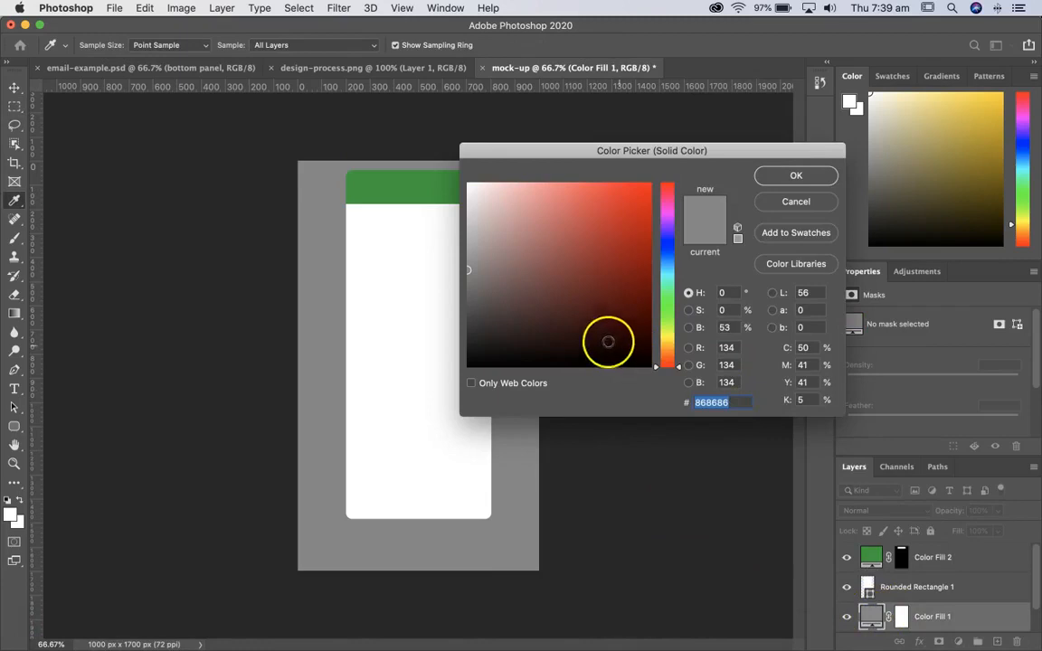
left_click_drag(520, 268, 457, 240)
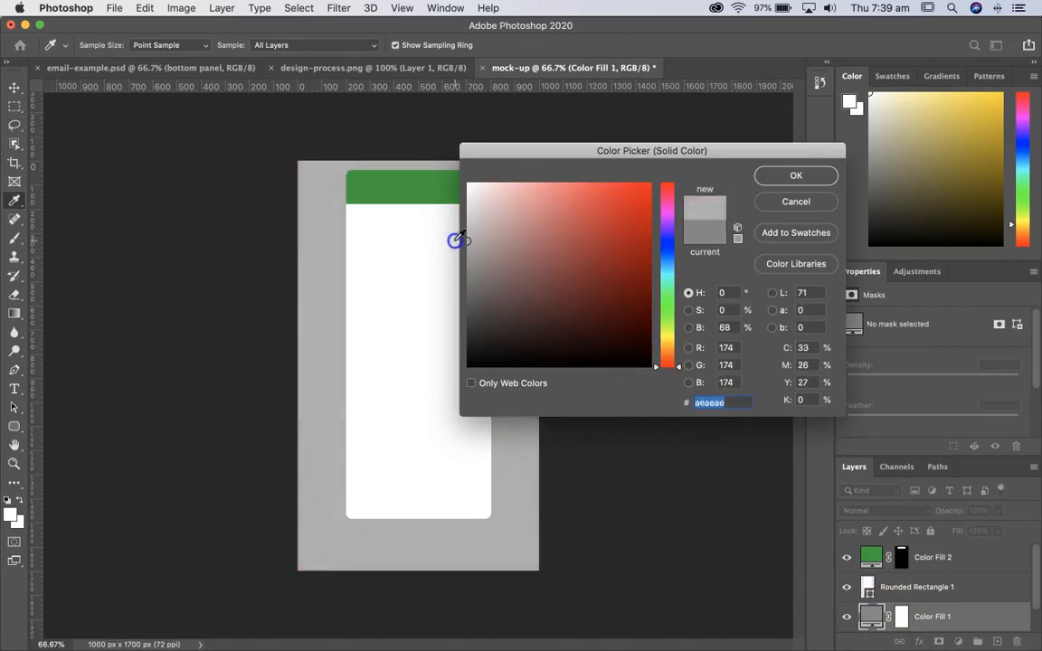
left_click(795, 175)
- Save the document to the Desktop as mock-up.psd in Photoshop format with Maximize Compatibility on
key("m")
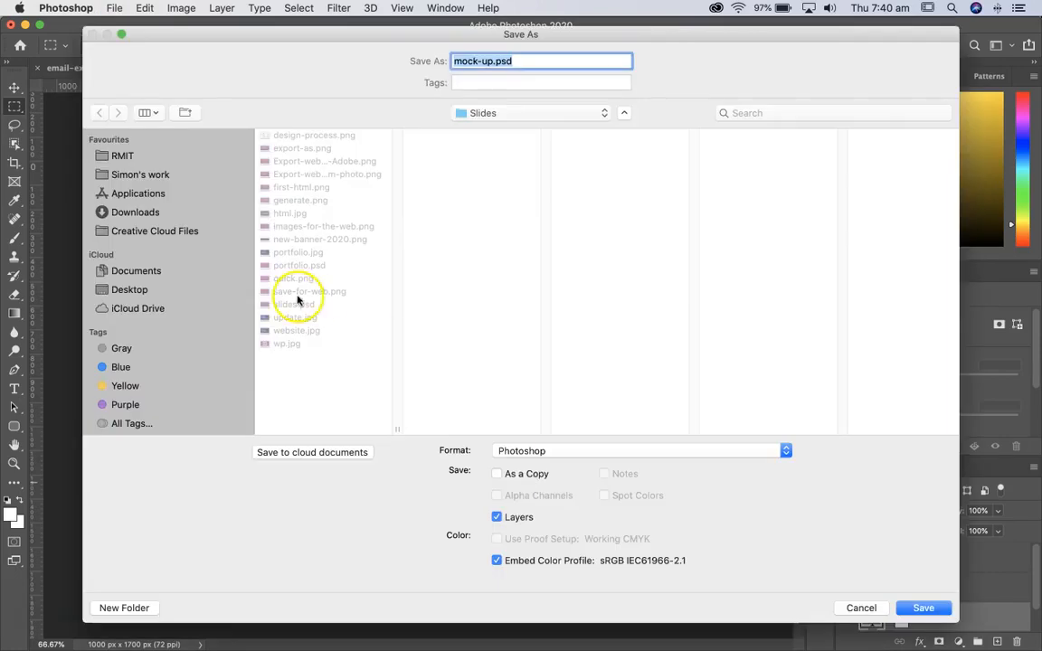
left_click(169, 288)
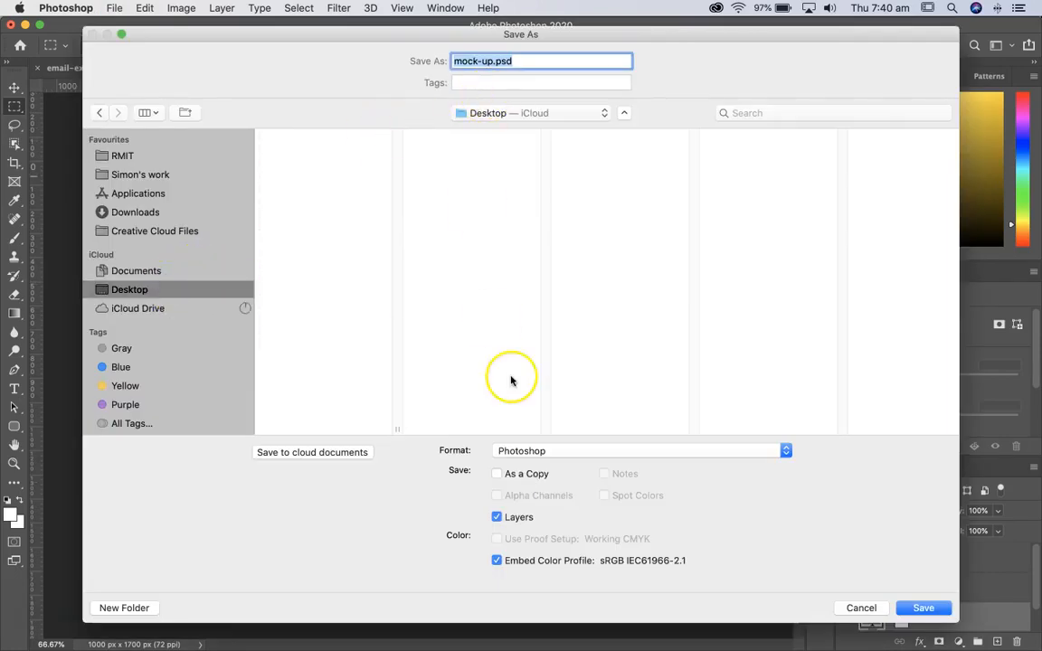
left_click(936, 611)
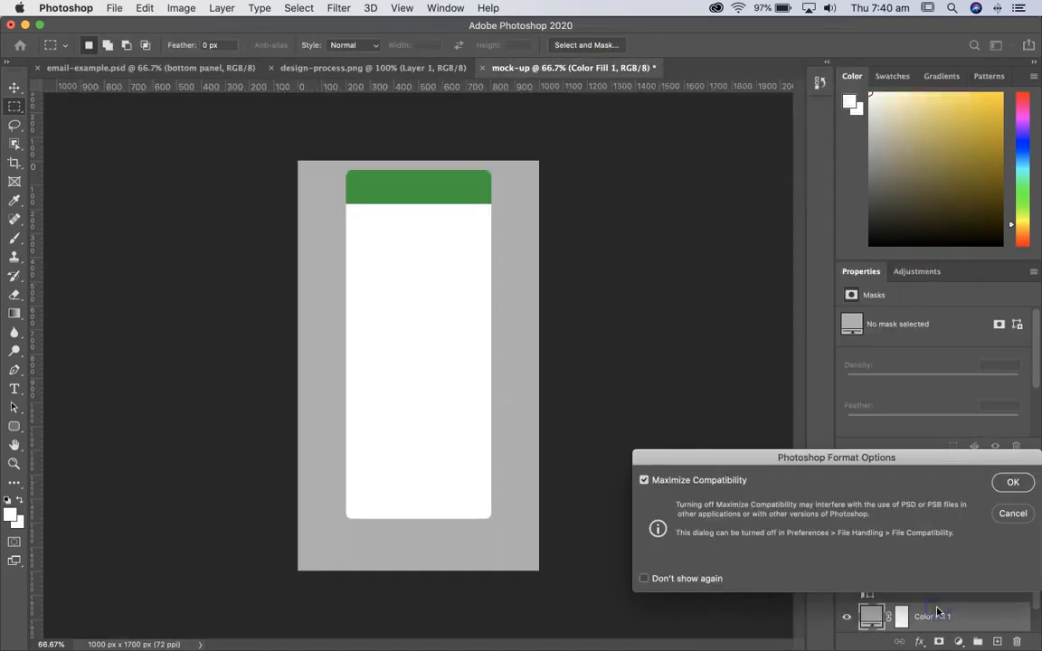
left_click(1013, 482)
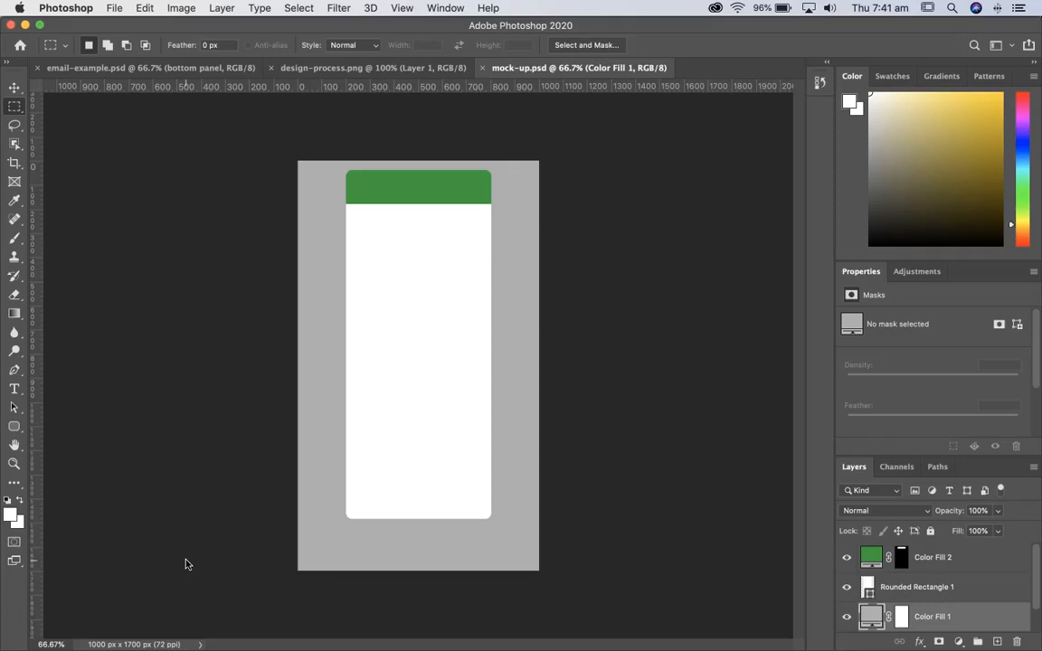
- Switch to Illustrator, sample the logo's leaf green with the Eyedropper, copy its hex code 7AC143 and return to Photoshop
key("super+Tab")
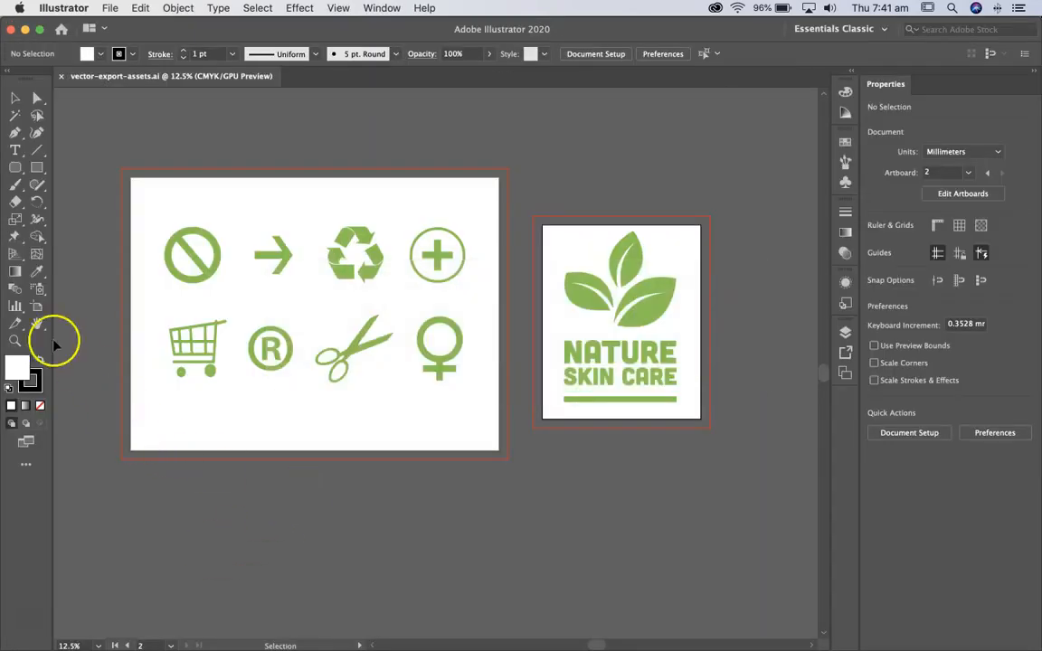
left_click(37, 271)
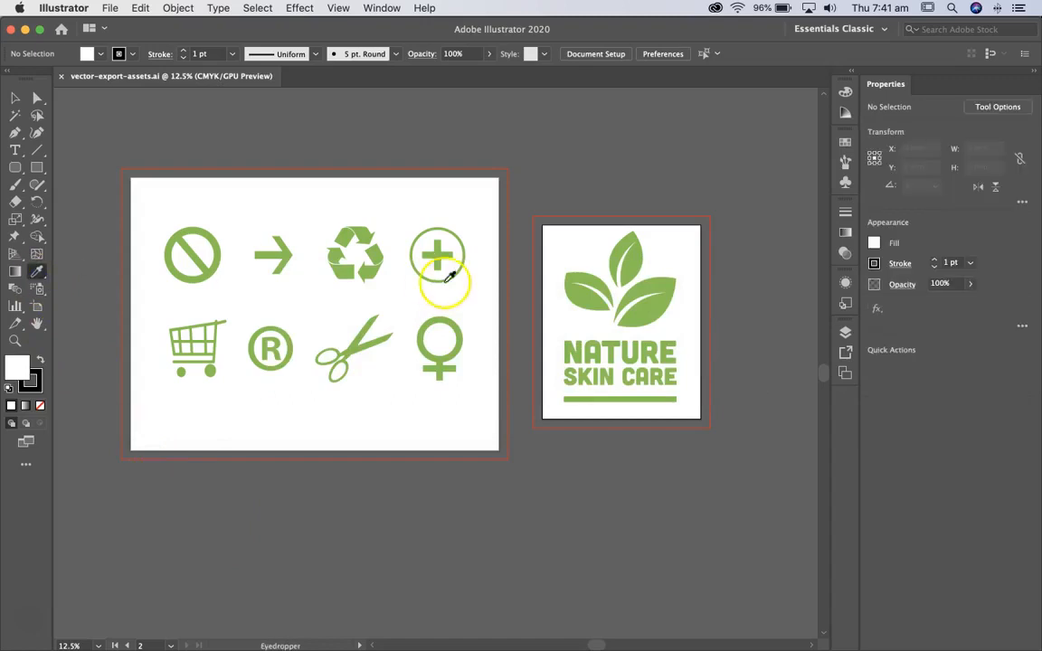
left_click(579, 287)
double_click(18, 369)
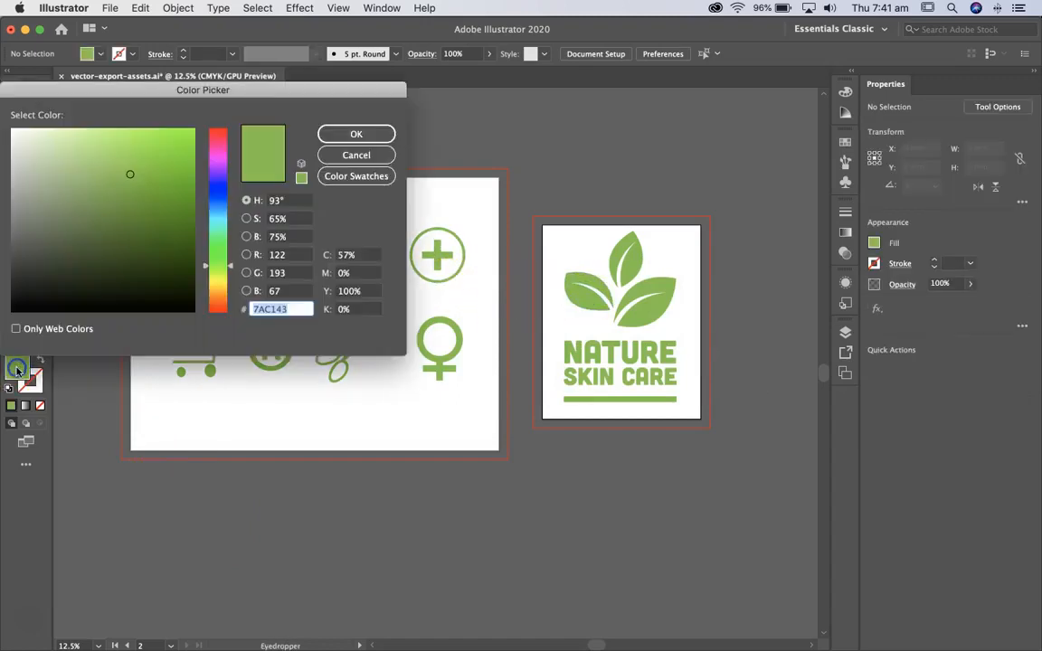
double_click(291, 309)
key("super+c")
key("super+Tab")
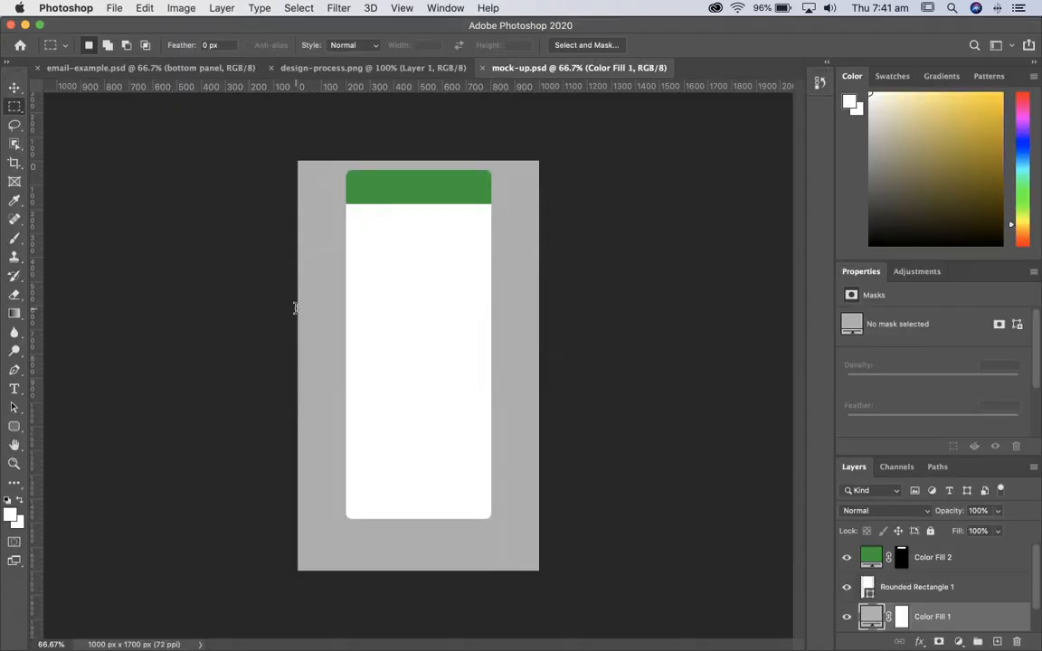
- Change the header band's Solid Color fill to the copied logo green #7AC143
double_click(871, 558)
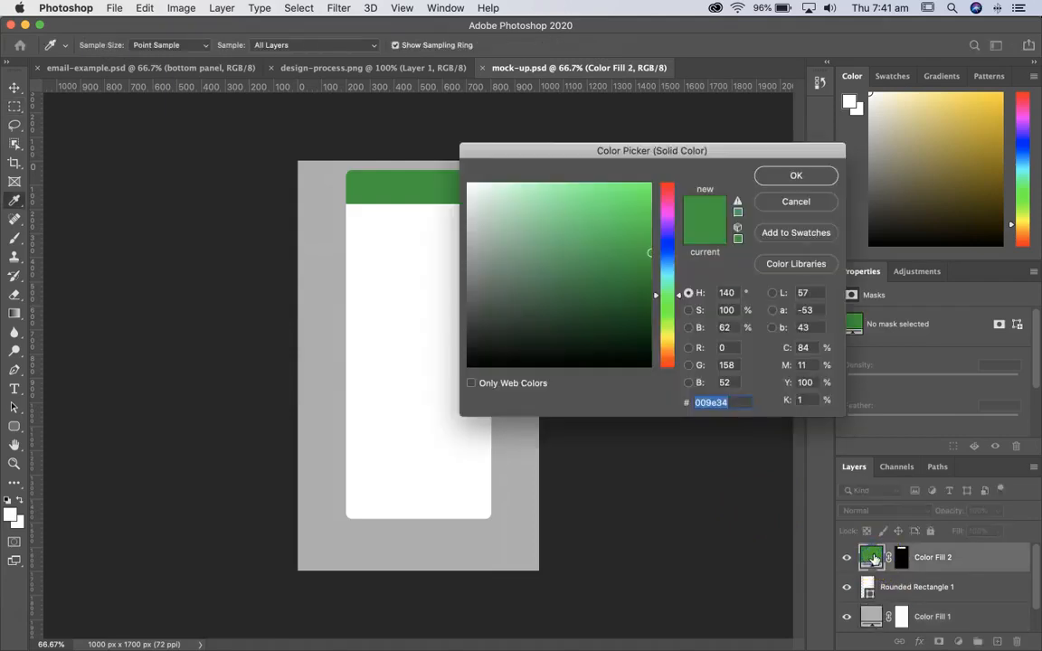
key("super+v")
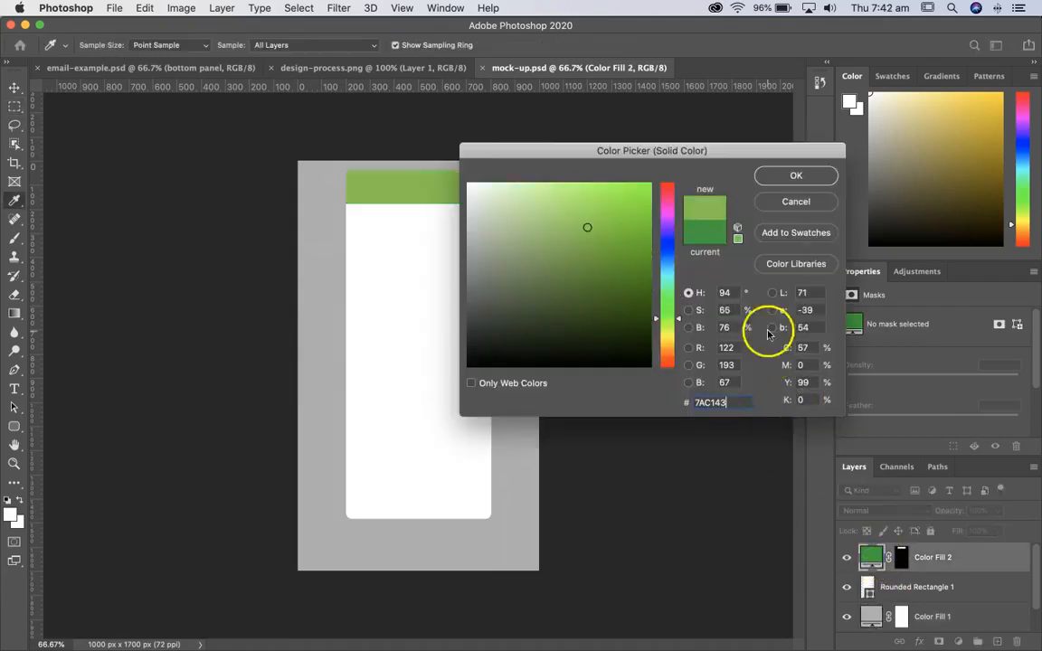
left_click(780, 182)
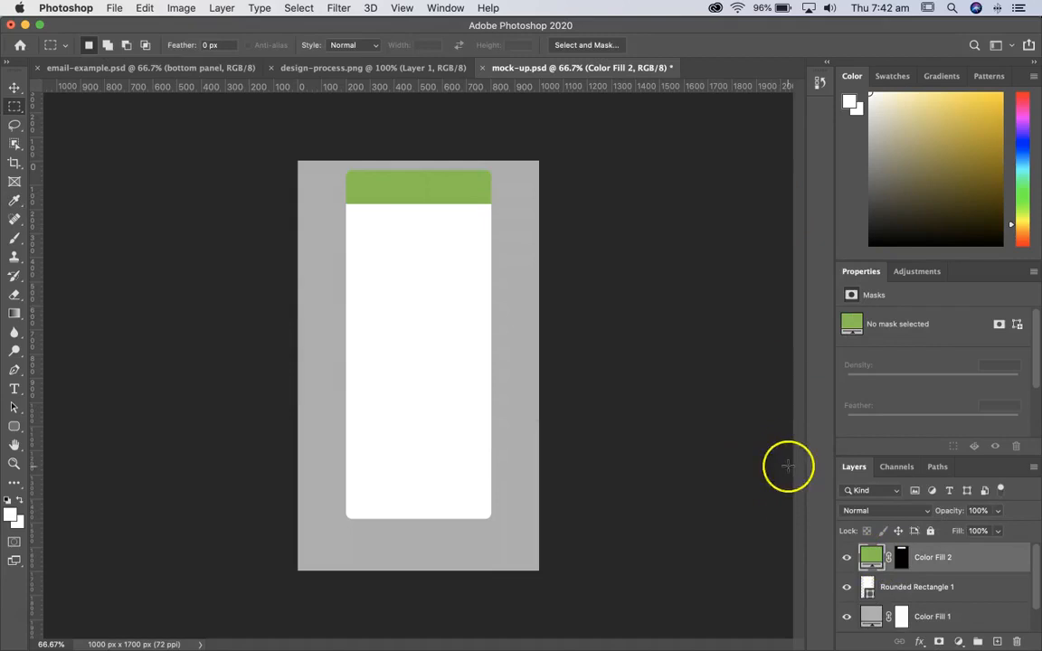
- Change the background Solid Color fill to the darker grey #777777
double_click(871, 617)
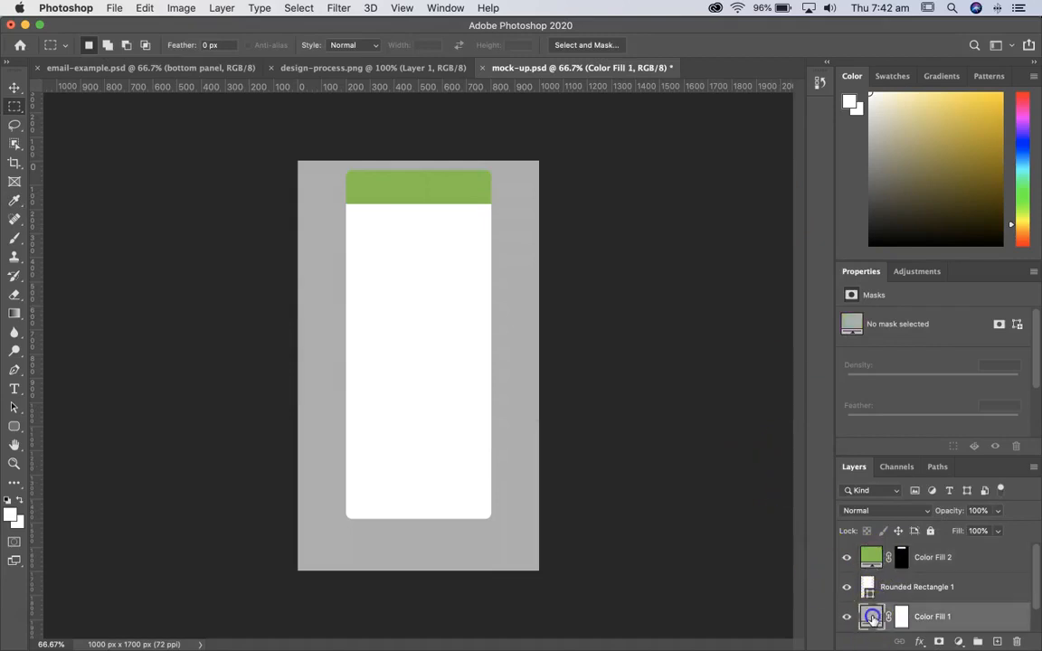
left_click(477, 260)
left_click_drag(477, 260, 460, 280)
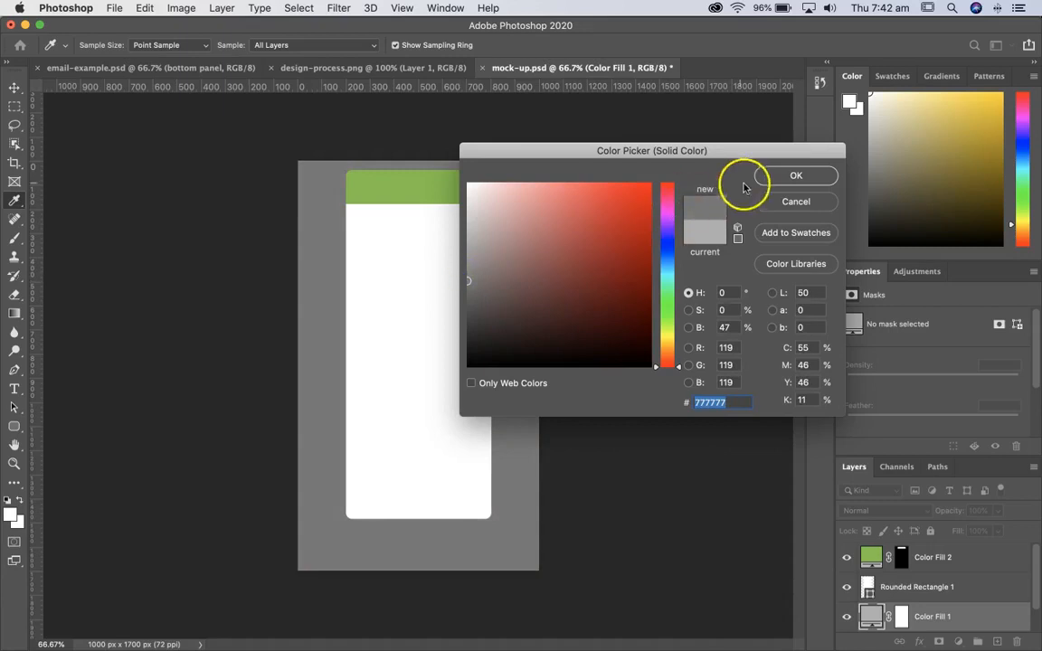
left_click(778, 183)
- Switch to Illustrator, cancel the Color Picker, copy the stacked Nature Skin Care logo from its artboard and return to Photoshop
key("super+Tab")
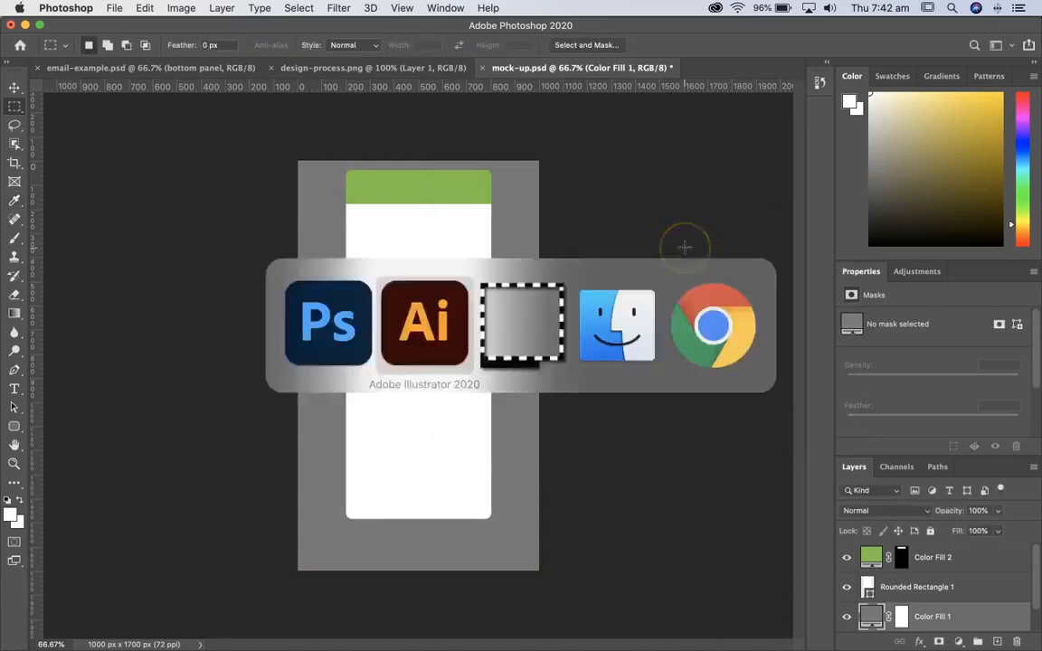
left_click(353, 153)
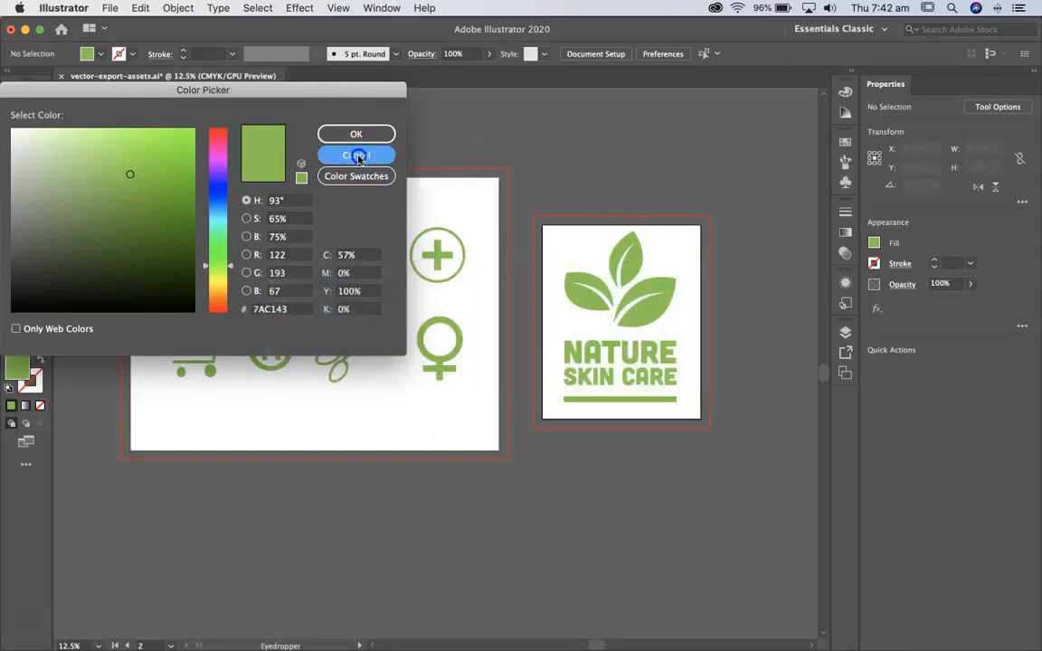
left_click(17, 98)
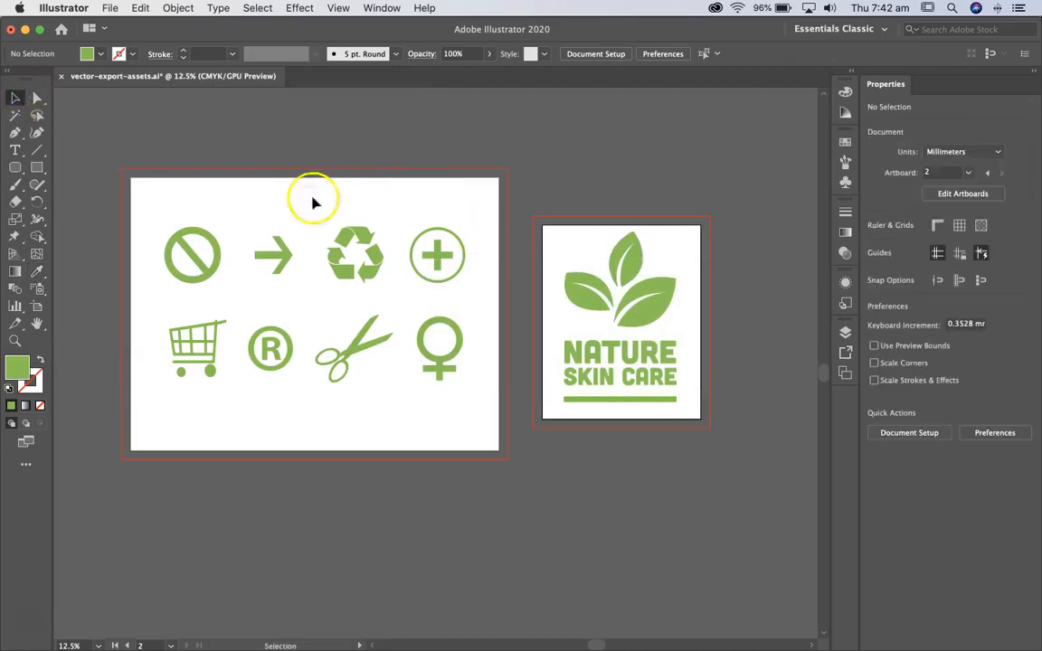
left_click(747, 205)
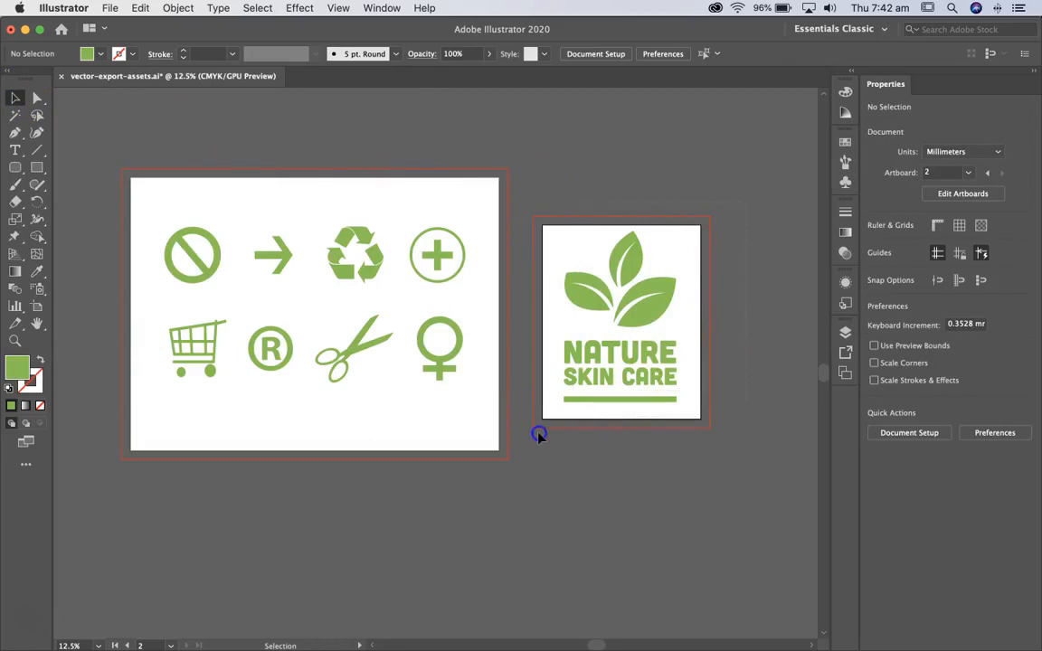
left_click_drag(746, 201, 539, 434)
key("c")
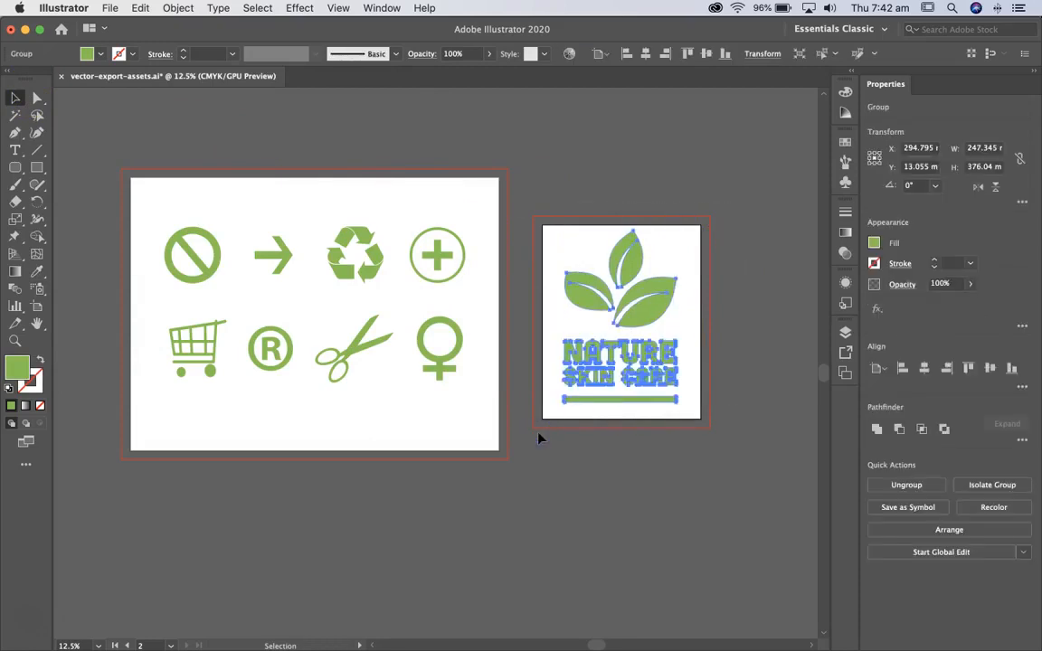
key("super+Tab")
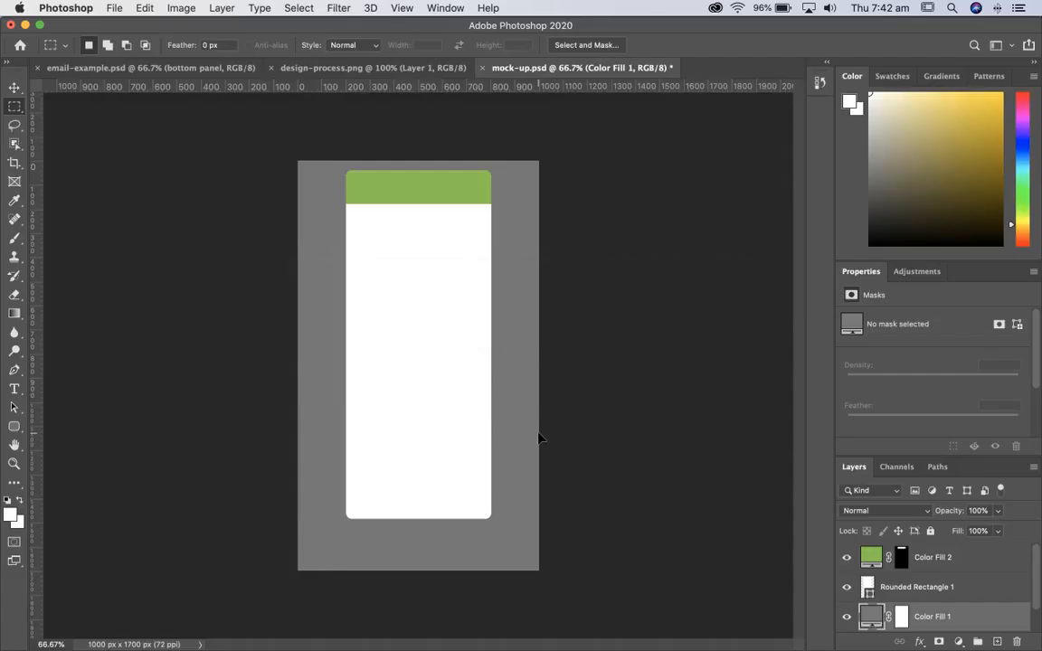
- Paste the stacked logo as a Shape Layer above the header band's fill layer
key("v")
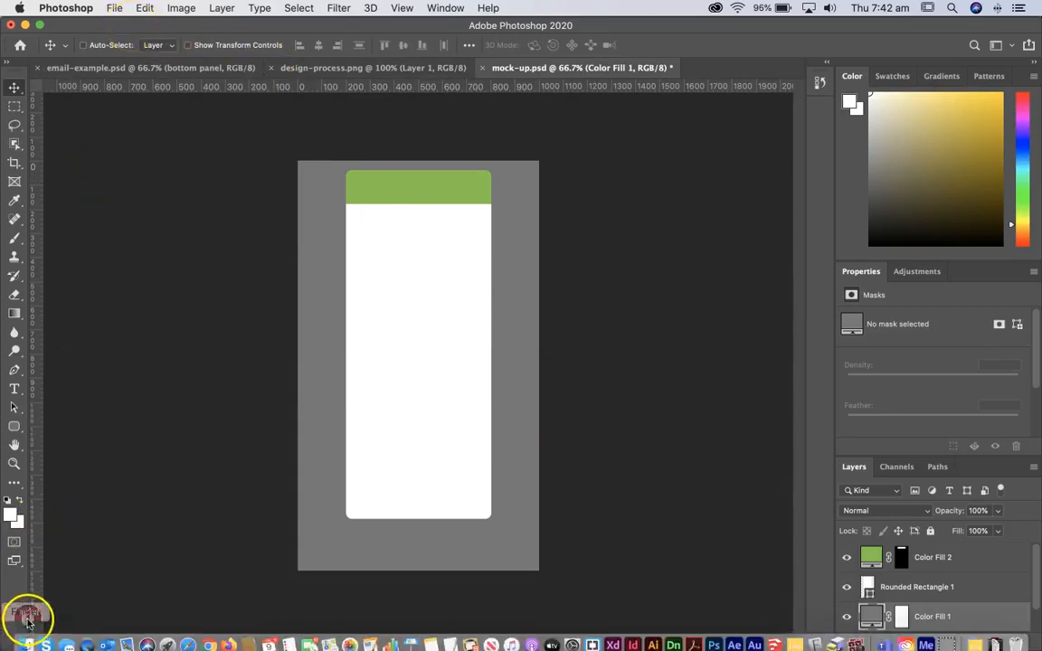
key("super+v")
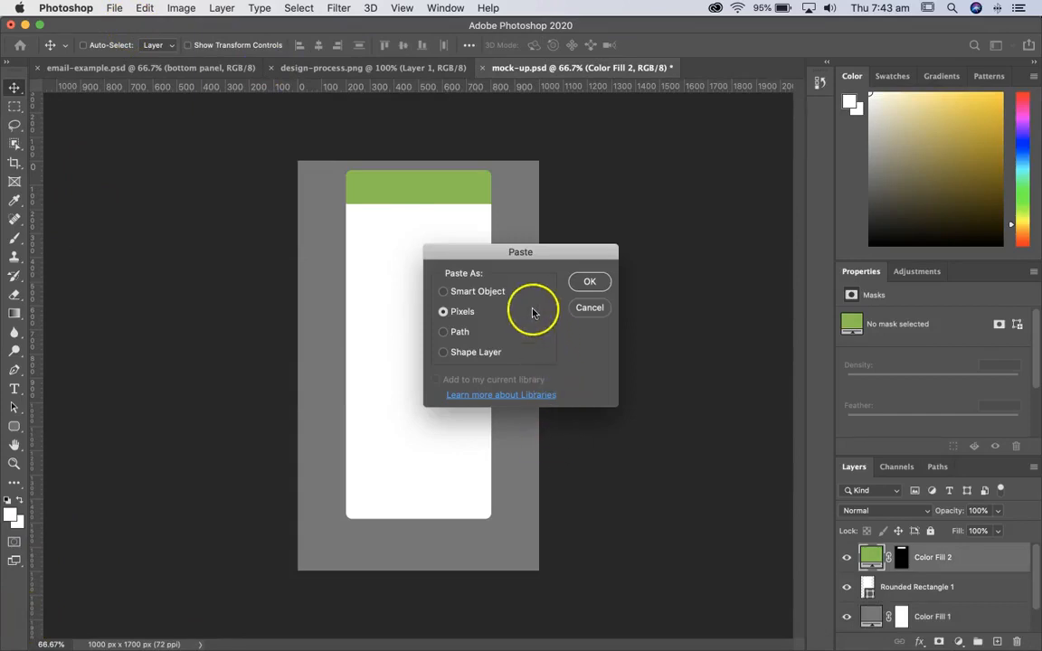
left_click(443, 353)
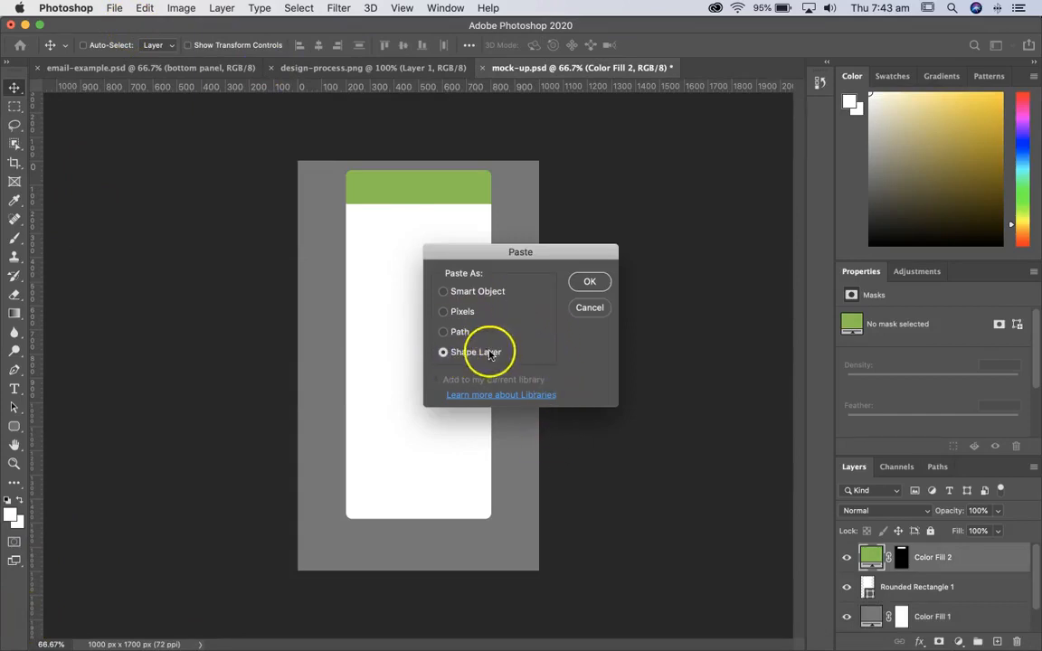
left_click(589, 283)
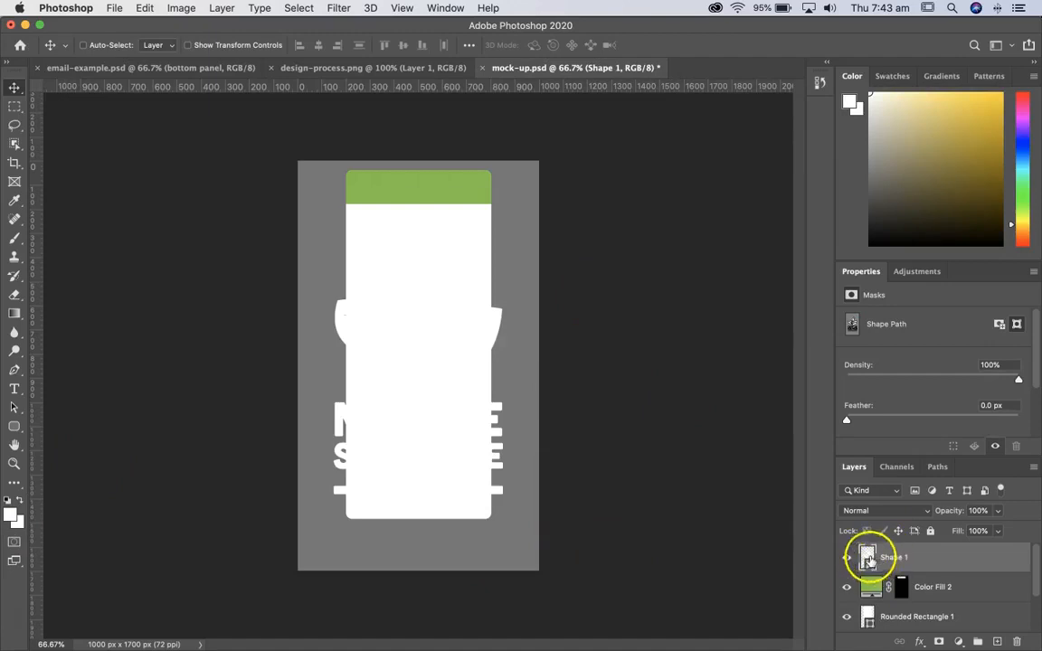
- Scale the pasted logo proportionally to about 9.6% and place it inside the left end of the green header band
left_click(868, 558)
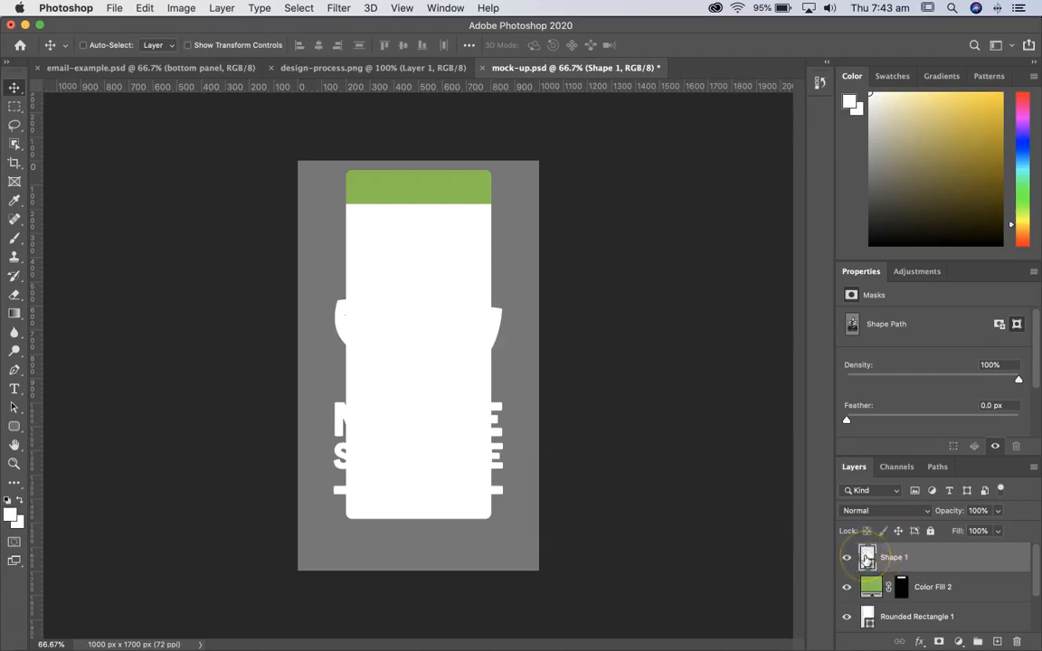
key("super+t")
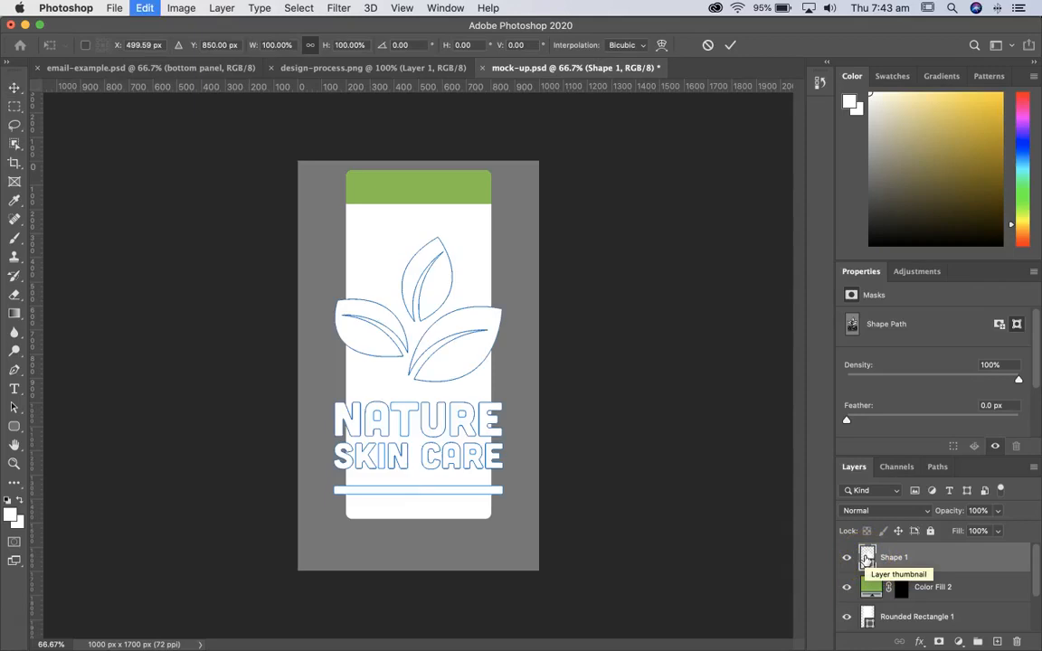
left_click_drag(502, 493, 372, 212)
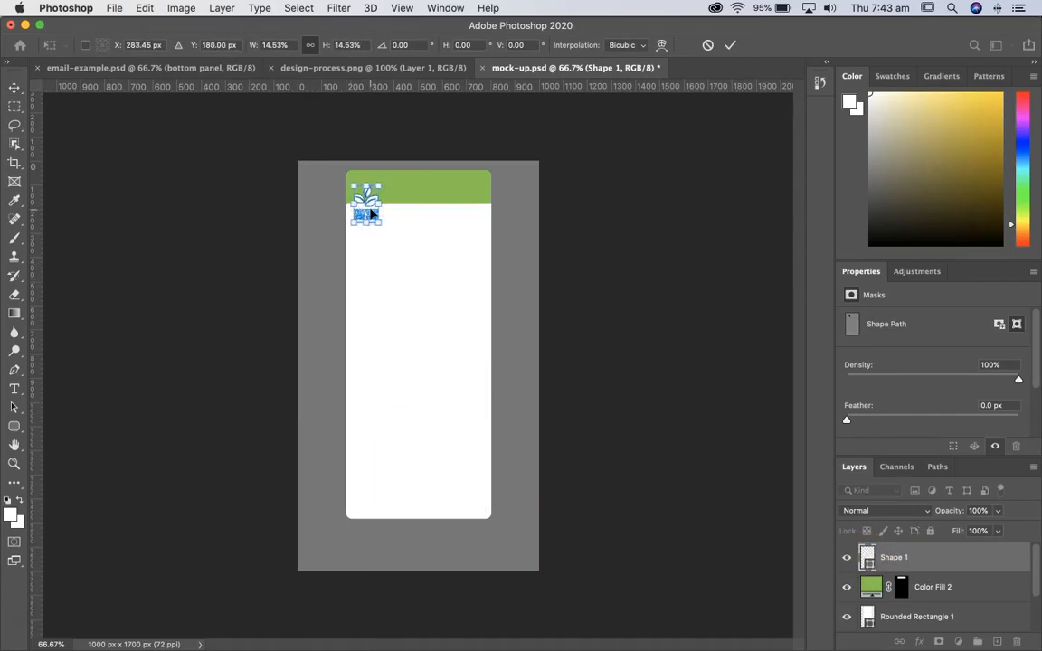
key("super+equal")
key("super+equal")
key("super+equal")
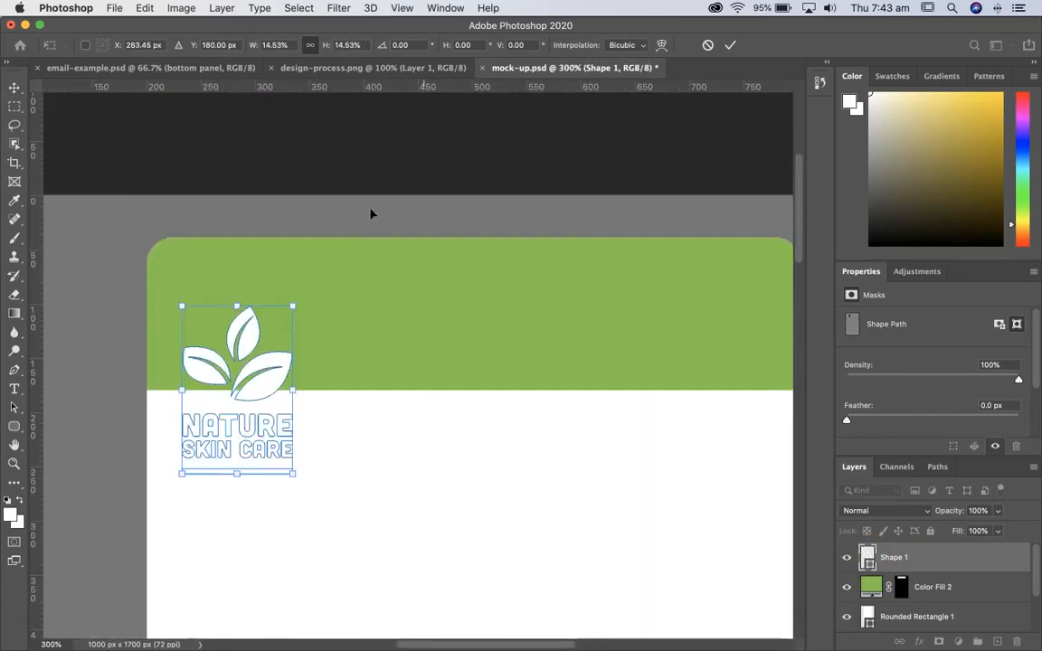
left_click_drag(294, 471, 272, 407)
left_click_drag(241, 368, 251, 328)
key("super+minus")
key("super+minus")
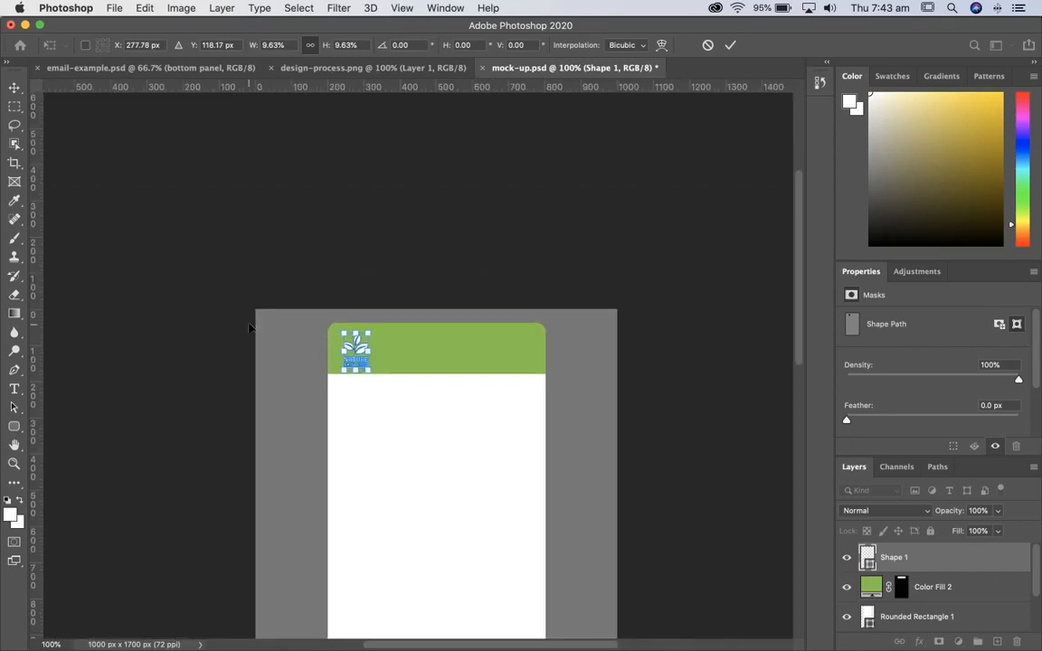
key("Return")
key("m")
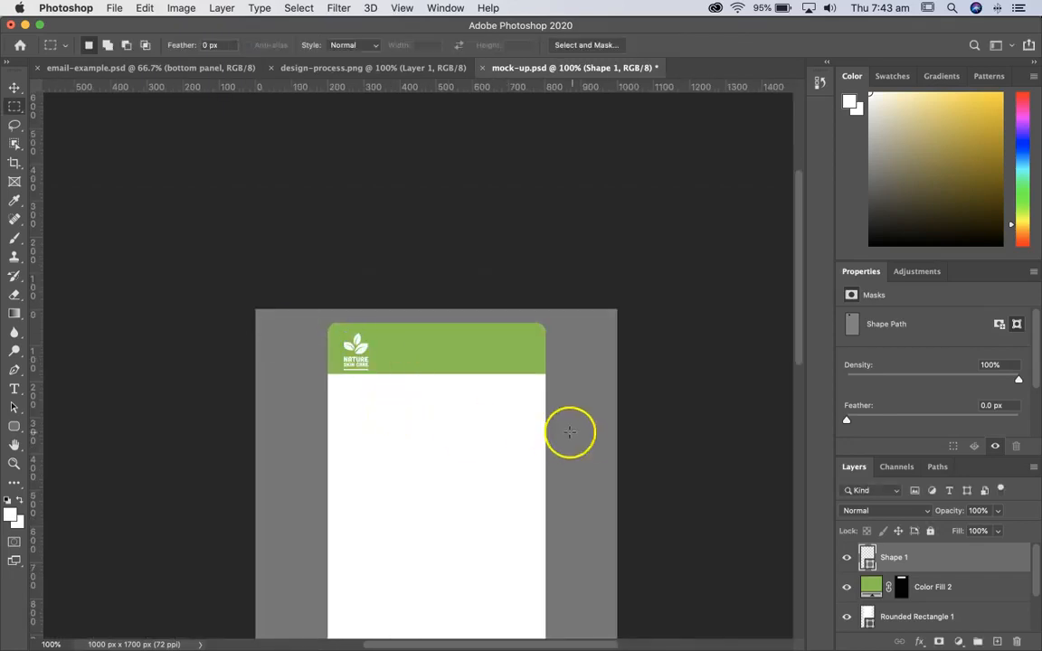
- Examine the header logo layout in design-process.png and email-example.psd, and return to mock-up.psd
scroll(426, 336, "down", 5)
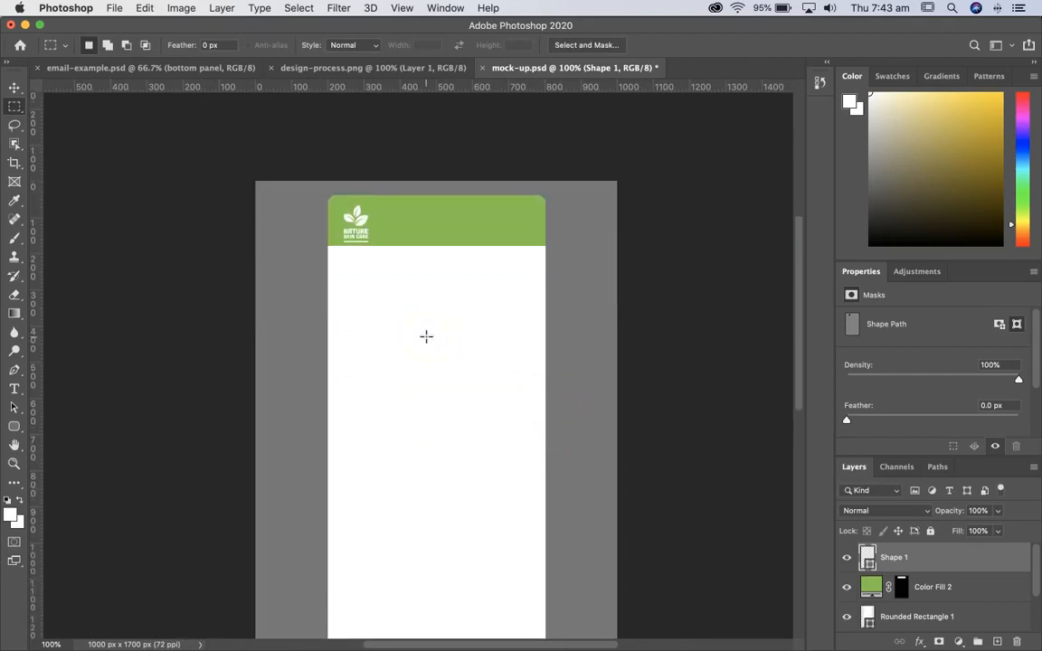
scroll(426, 337, "down", 2)
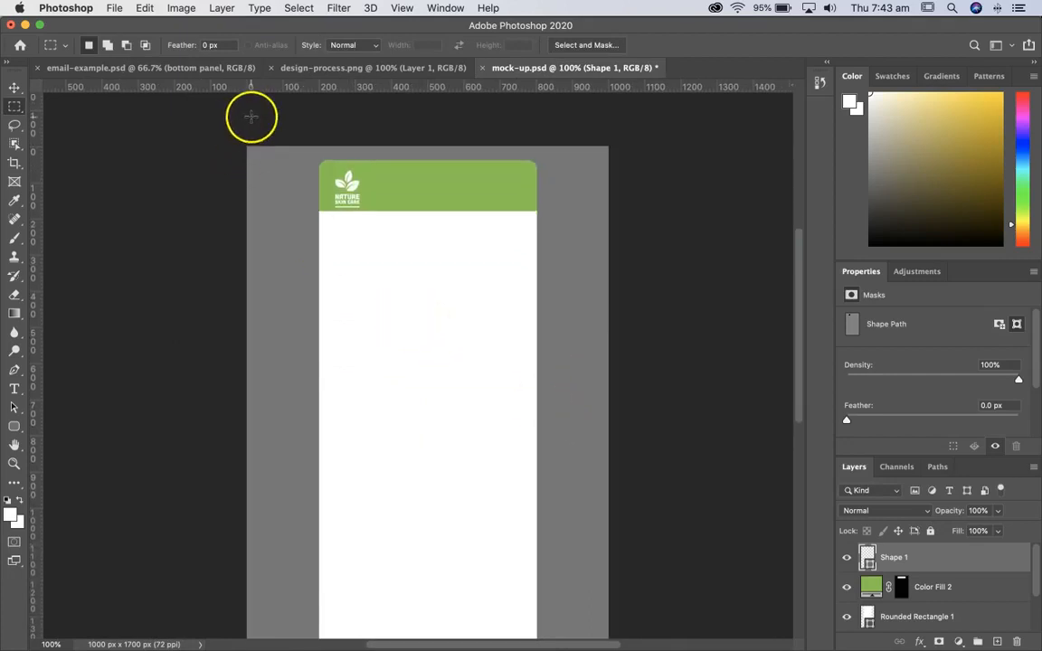
left_click(342, 71)
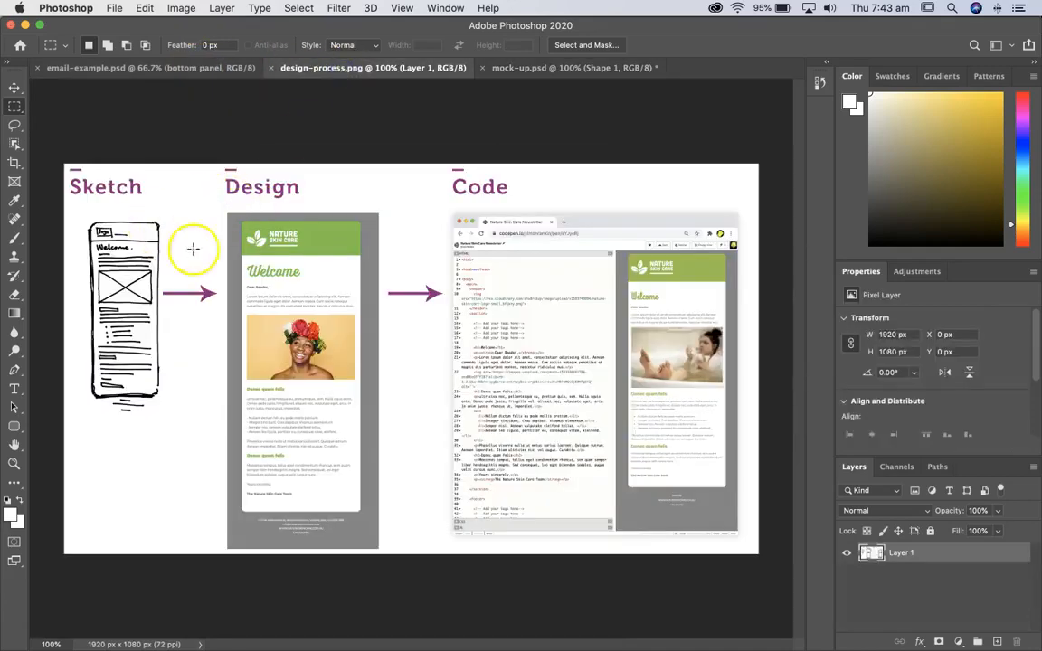
left_click(215, 68)
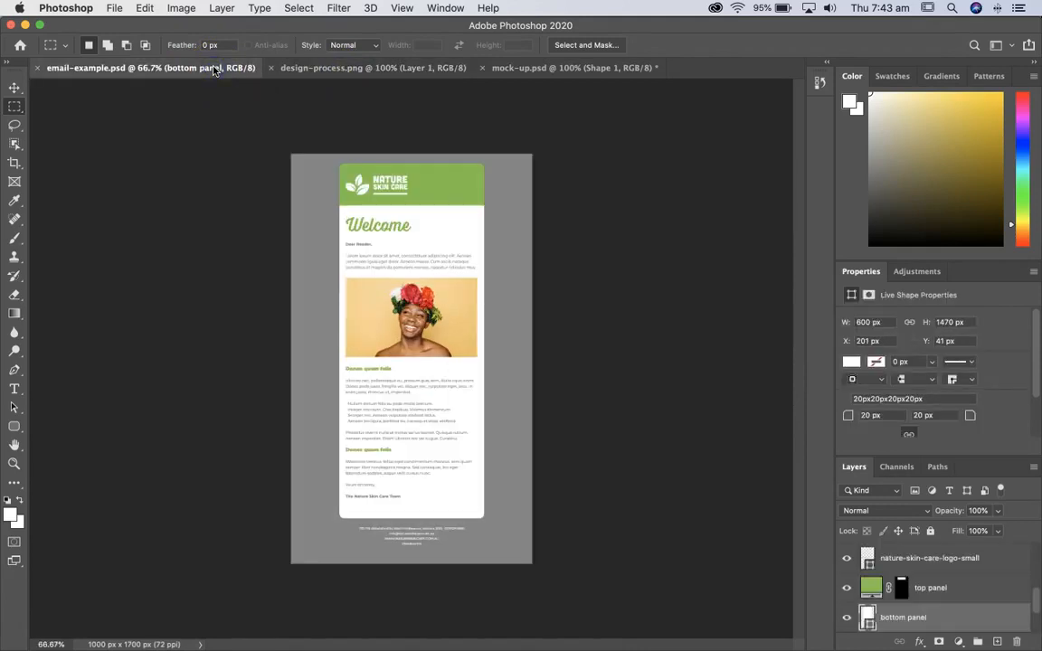
left_click(531, 69)
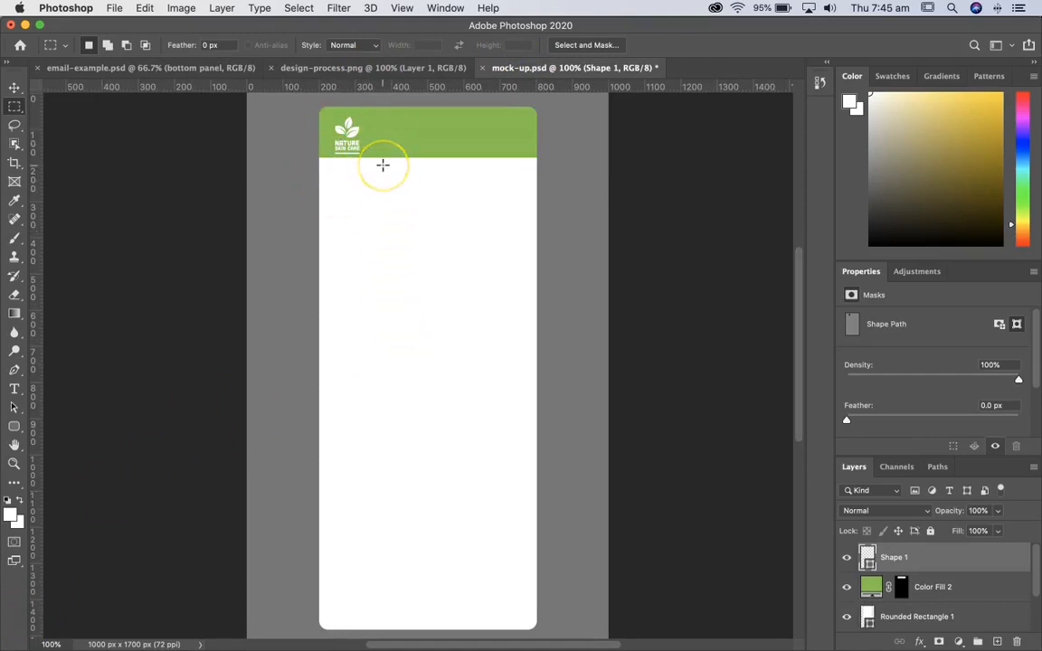
- Switch to Illustrator, copy the leaves, text and underline of the horizontal Nature Skin Care logo in hand-care.ai, and return to Photoshop
key("super+Tab")
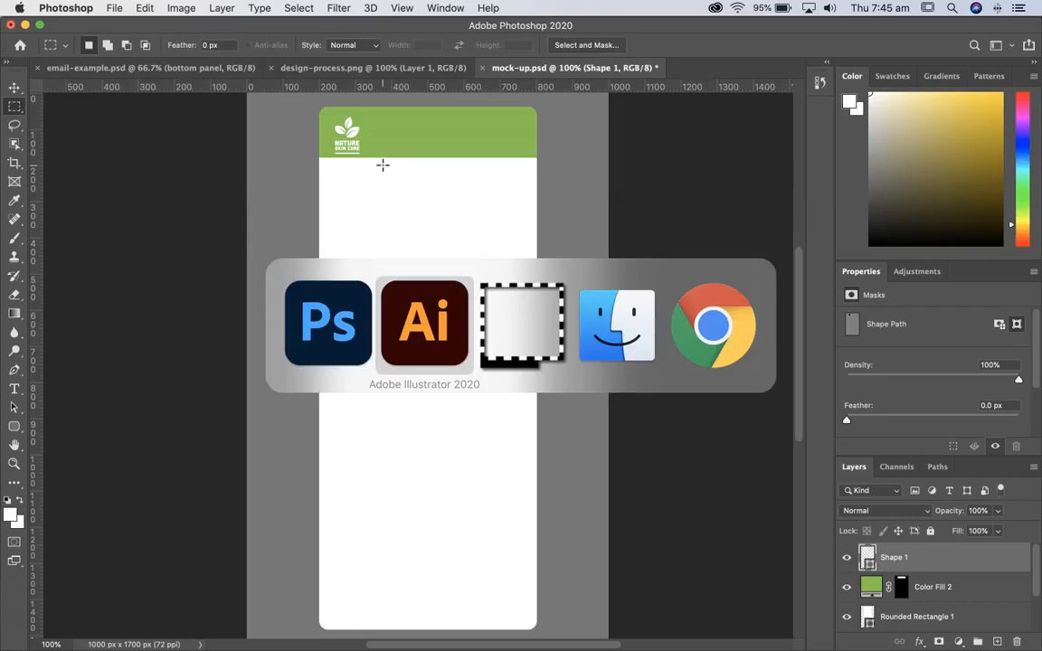
key("super+Tab")
key("super+shift+Tab")
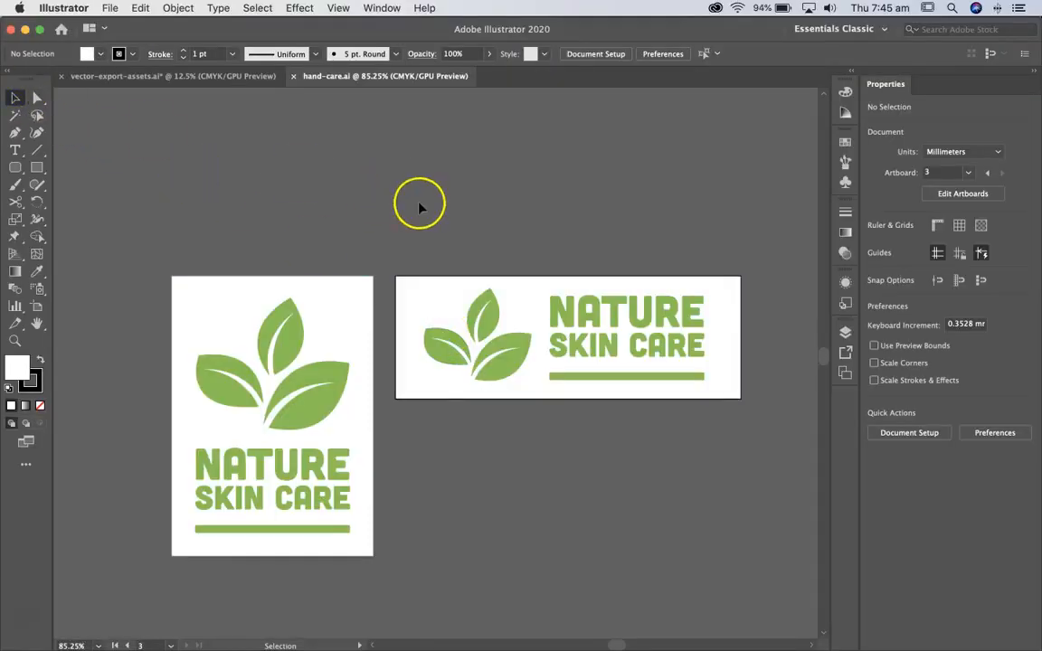
left_click_drag(412, 235, 749, 418)
left_click(590, 229)
left_click(495, 315)
left_click(562, 307, "shift")
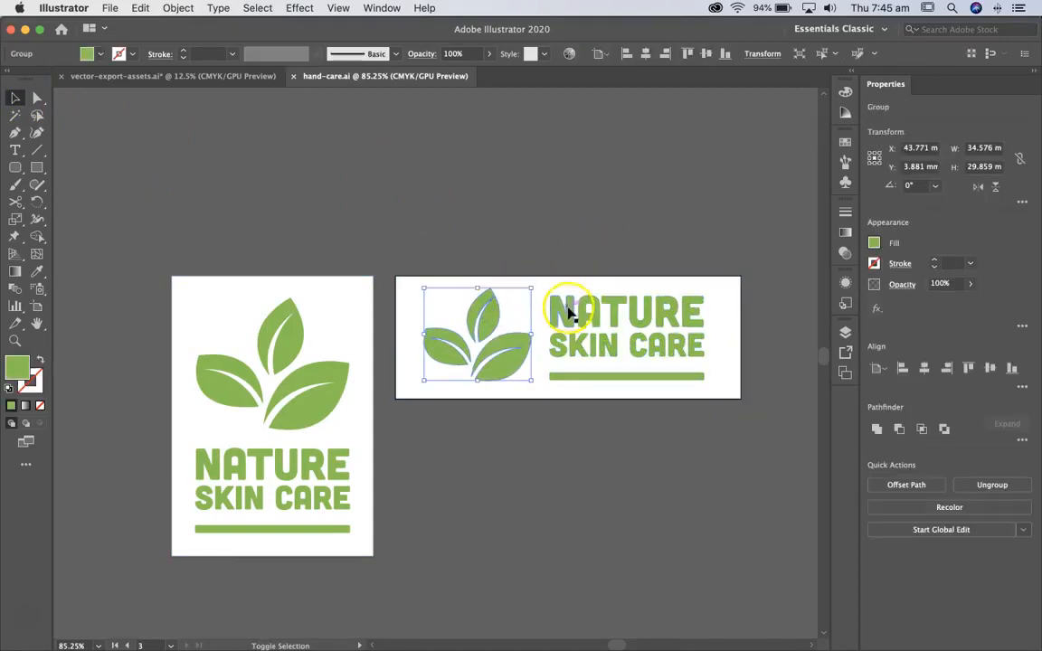
left_click(579, 339, "shift")
left_click(595, 382, "shift")
key("a")
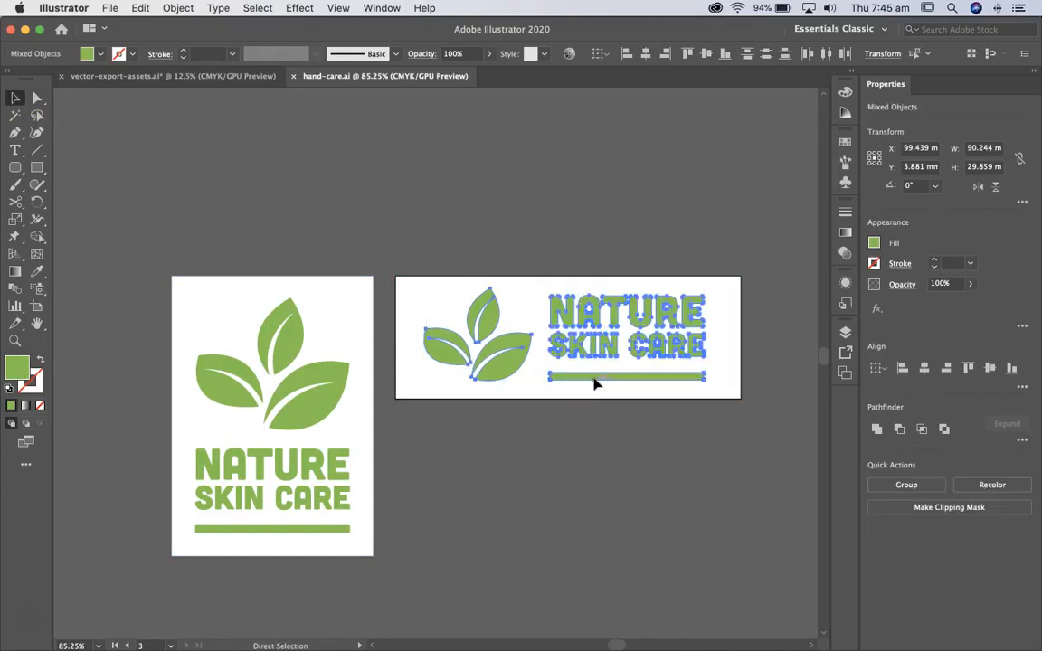
key("super+Tab")
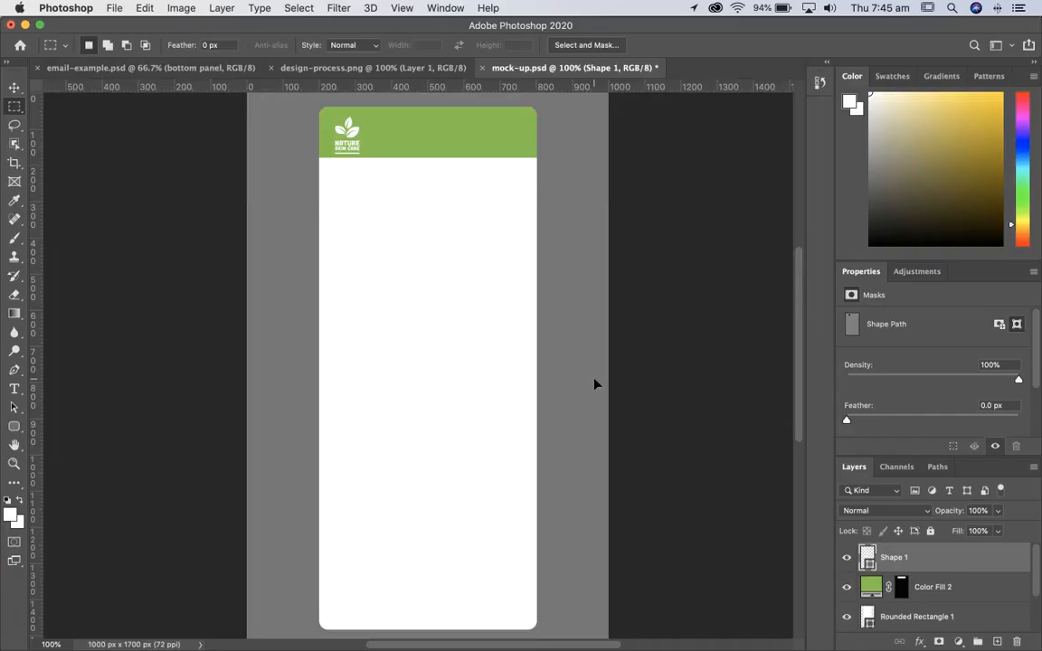
- Paste the horizontal logo as a Shape Layer and delete the stacked logo's layer
key("super+v")
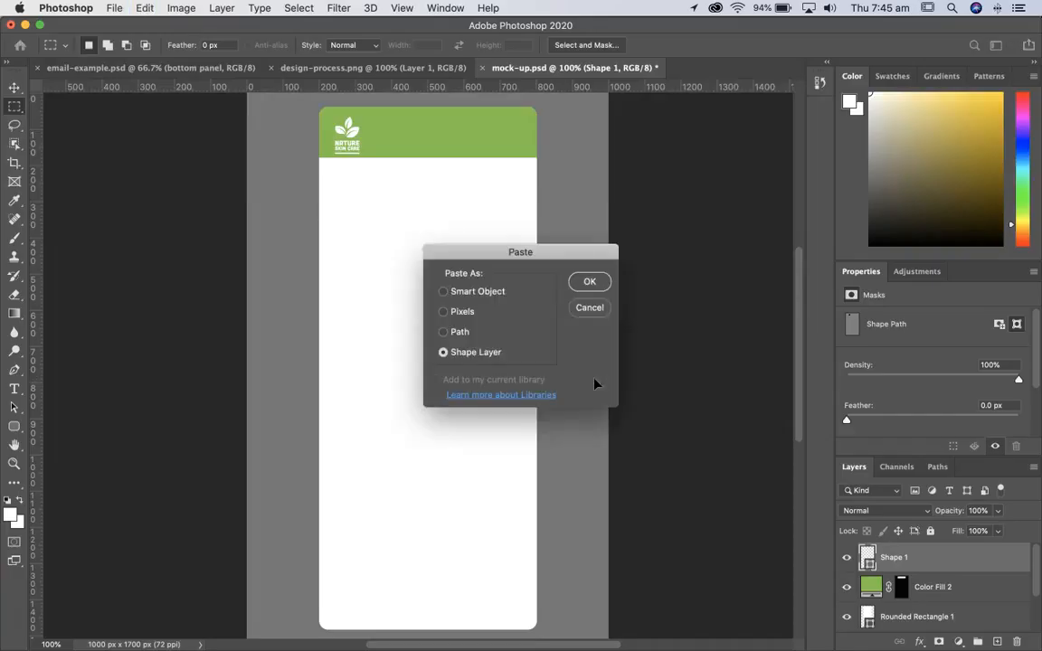
left_click(586, 282)
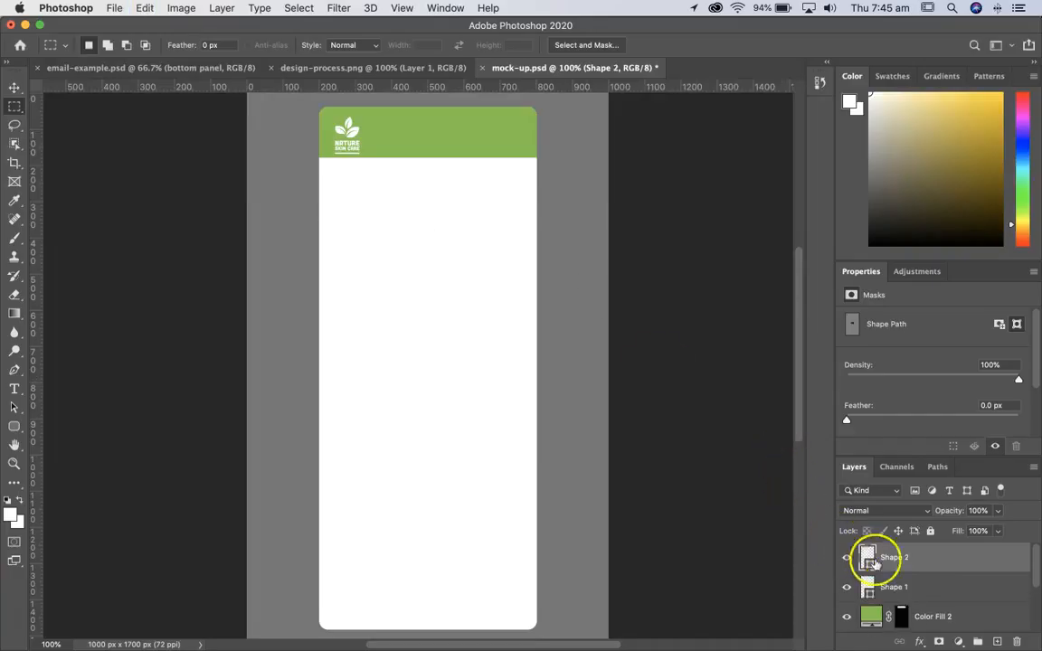
left_click(892, 587)
key("Delete")
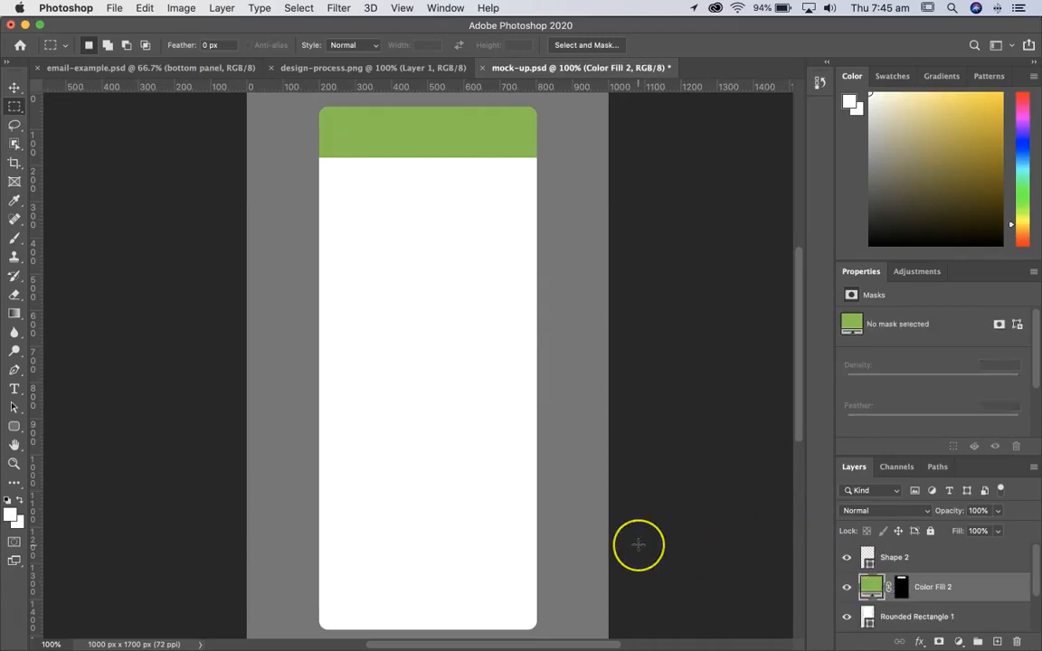
key("super+space")
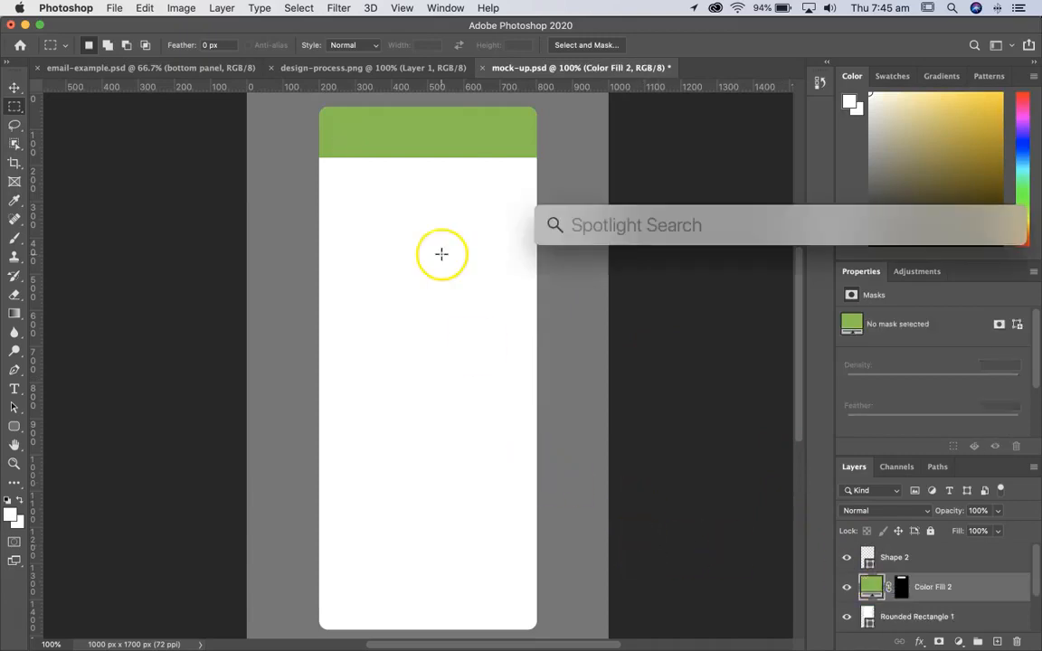
key("Escape")
left_click(20, 90)
key("super+t")
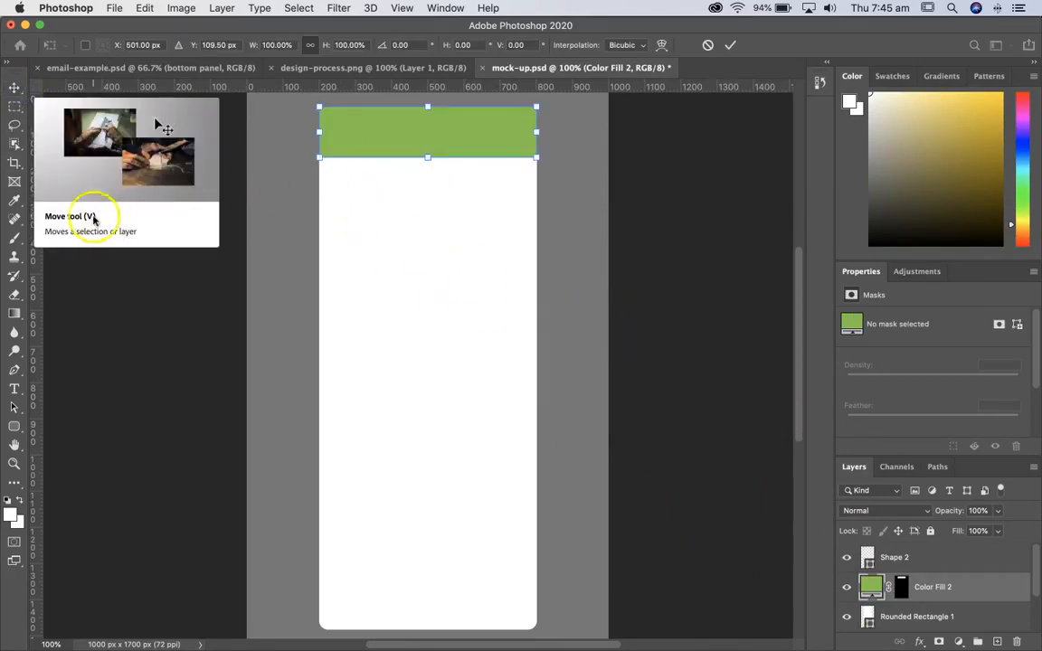
key("Return")
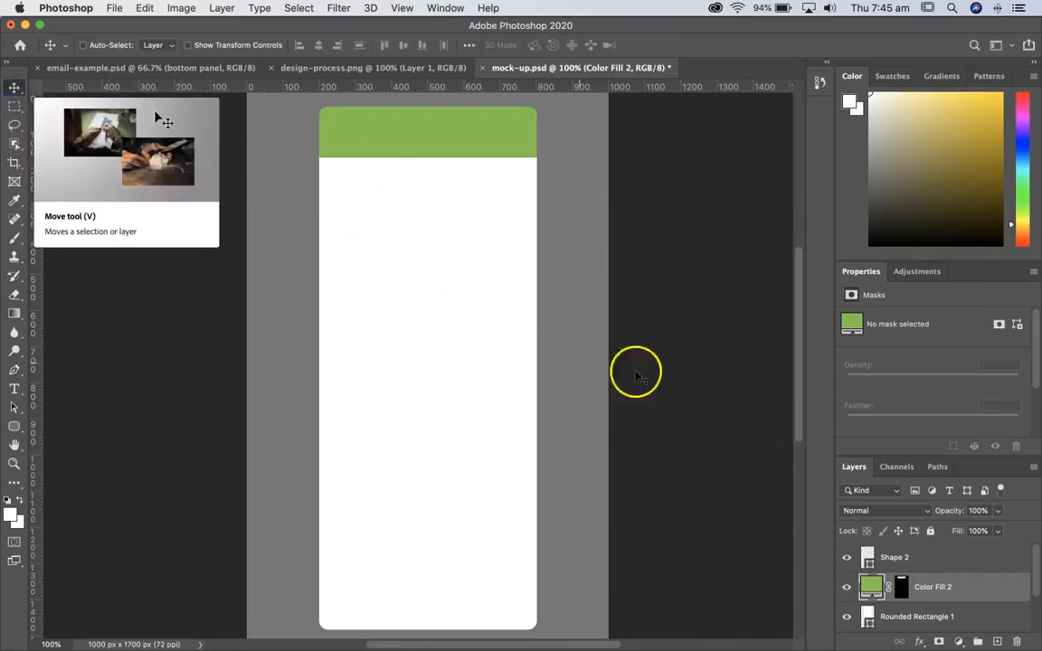
- Rename the Shape 2 layer as logo, and scale the logo to about 77.8% inside the left end of the green header
left_click(890, 557)
left_click(890, 559)
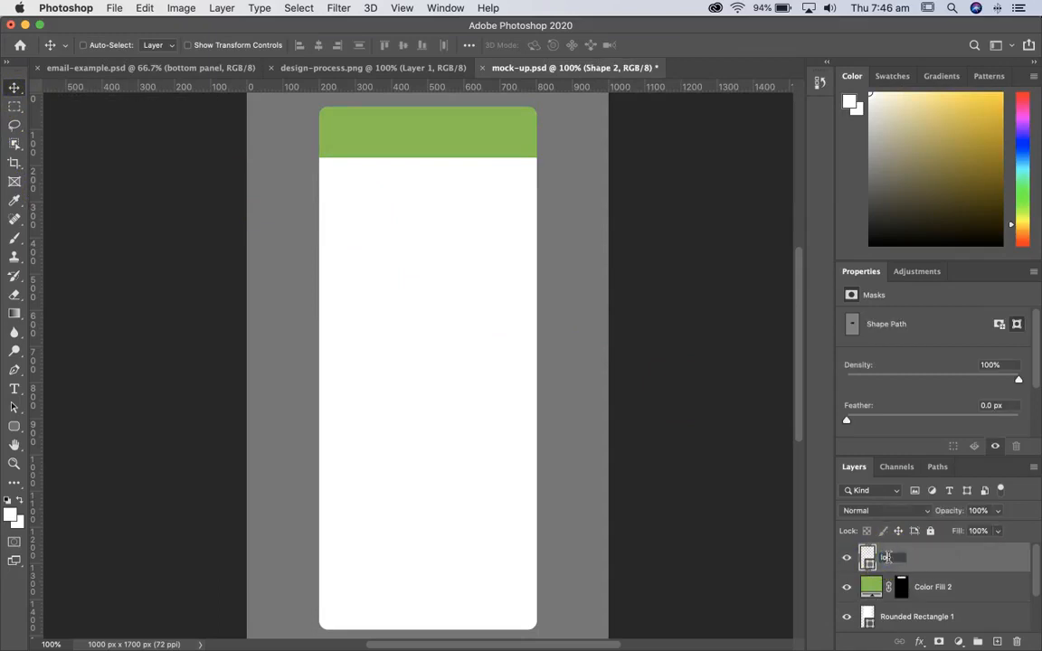
left_click(959, 562)
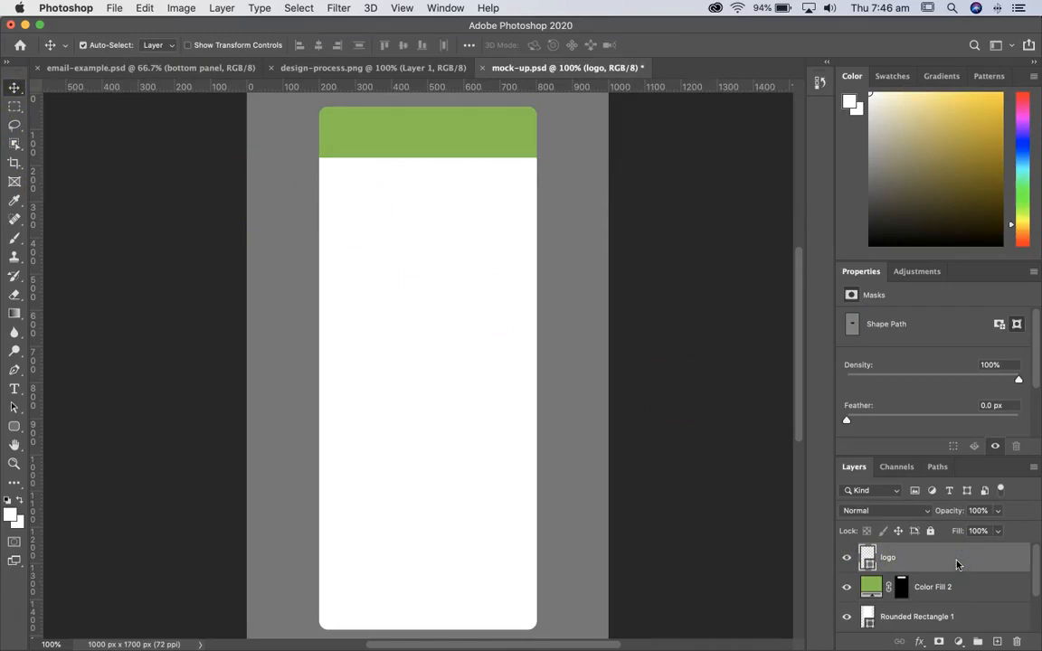
key("super+t")
left_click_drag(434, 367, 407, 121)
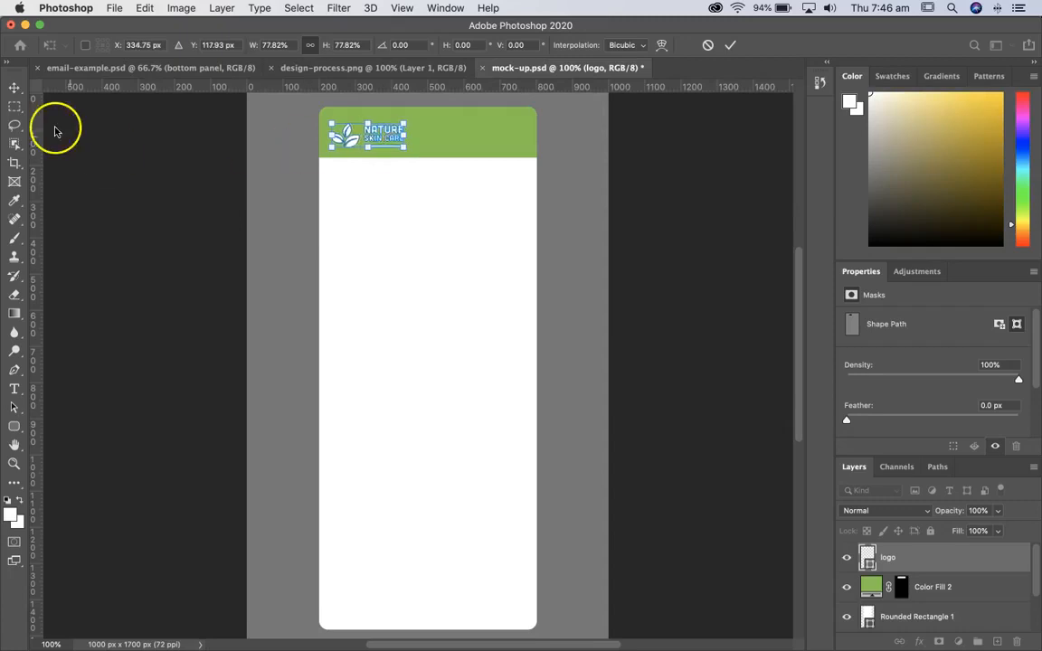
left_click(14, 88)
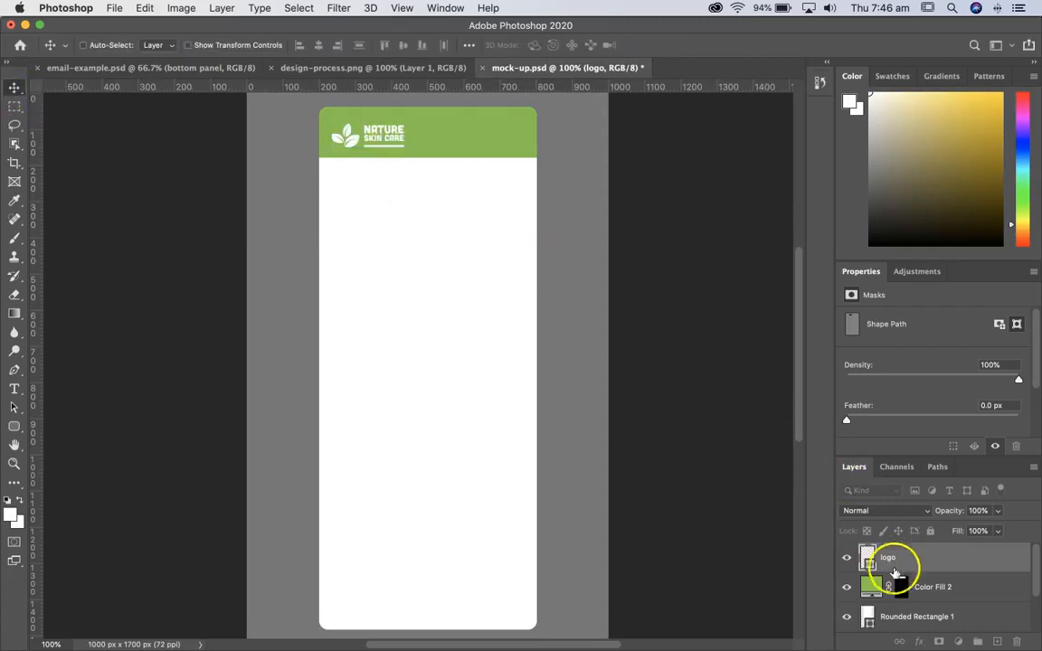
- Rename the Color Fill 2 layer as green panel
double_click(937, 586)
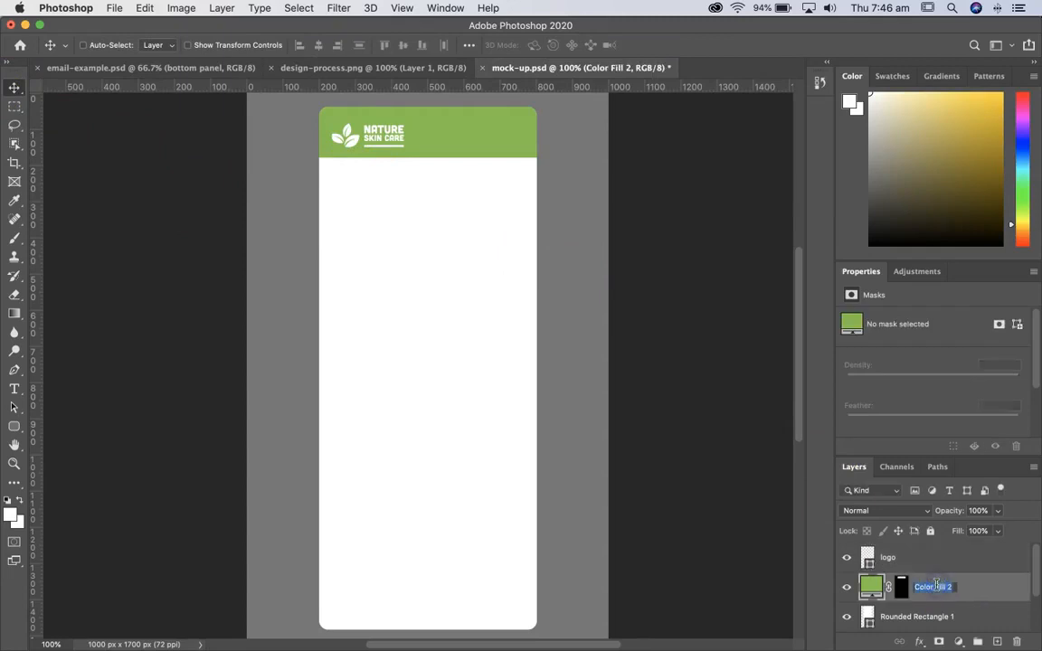
type("green")
left_click(993, 600)
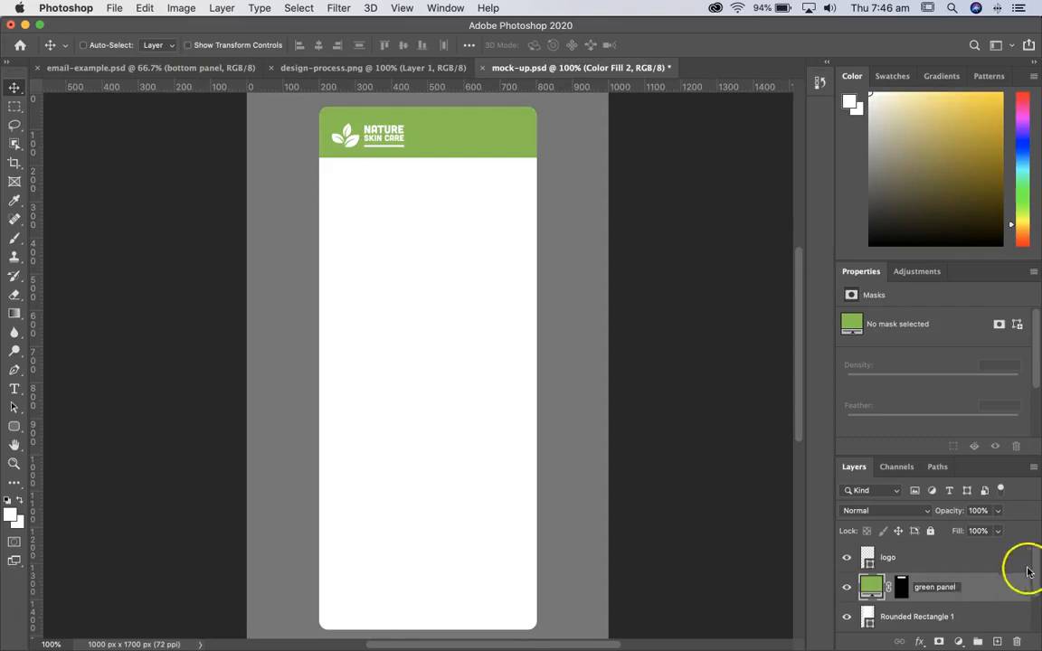
left_click(891, 398)
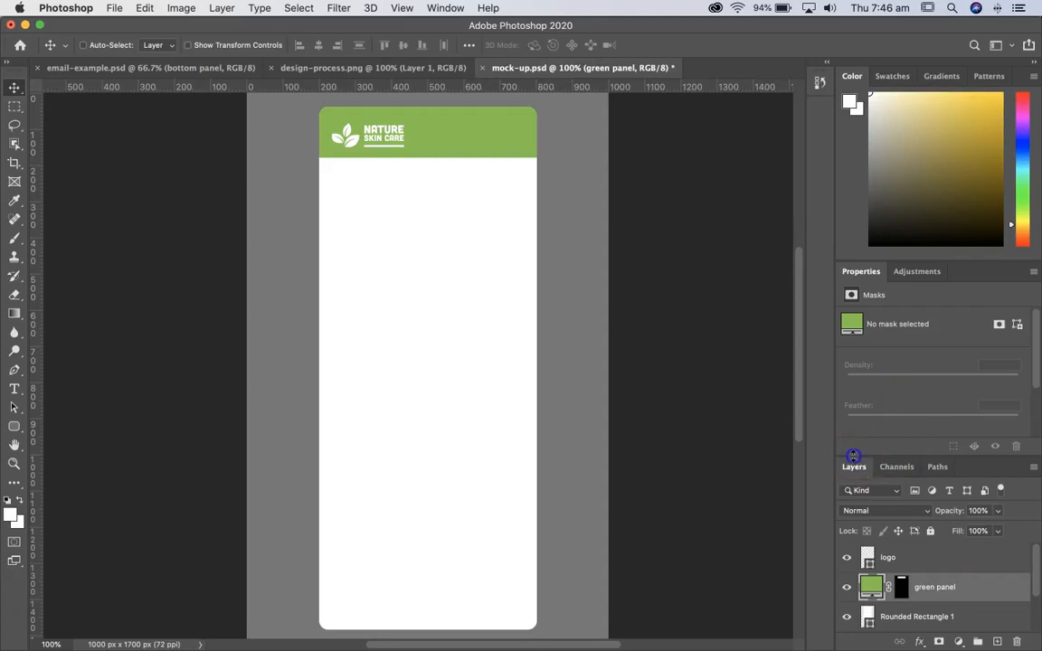
- Rename the Color Fill 1 layer as BG and the Rounded Rectangle 1 layer as white panel
left_click_drag(853, 456, 858, 355)
left_click_drag(896, 472, 924, 532)
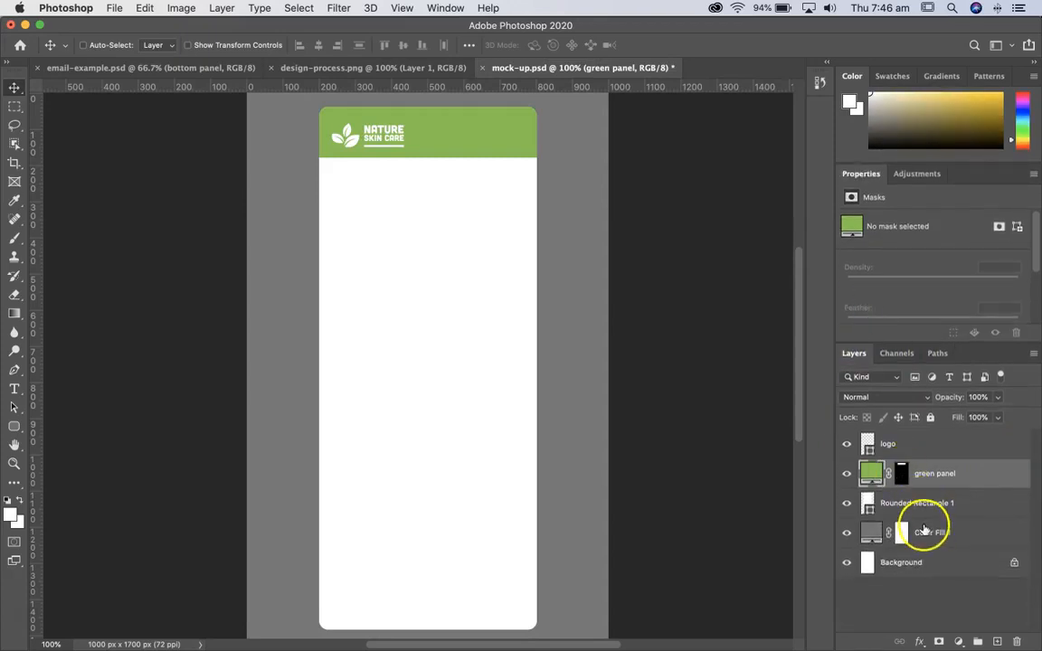
double_click(924, 532)
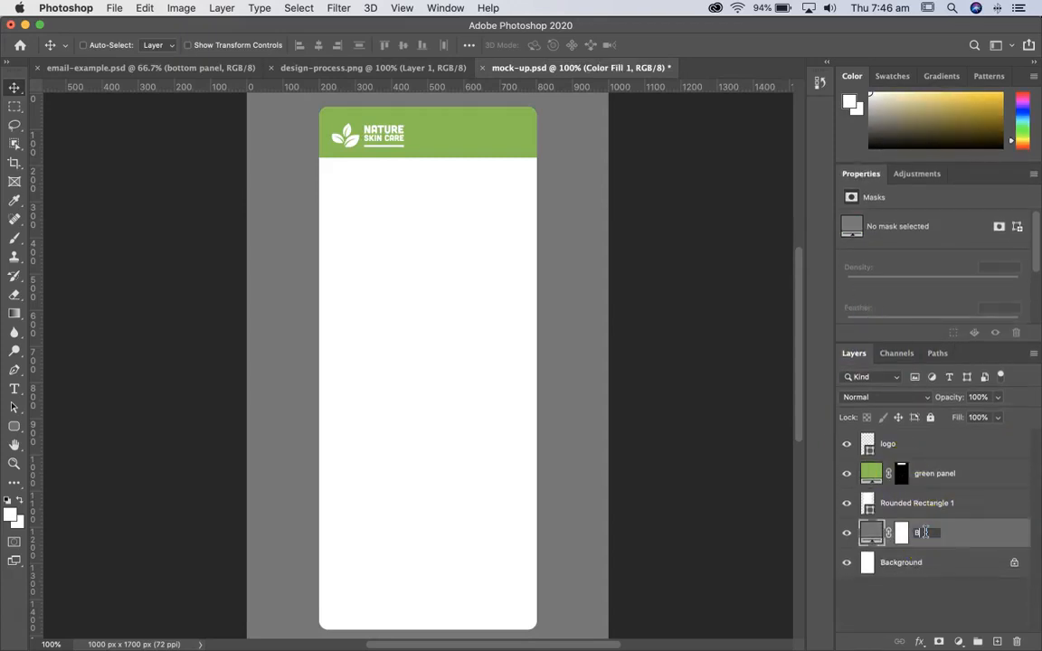
left_click(921, 505)
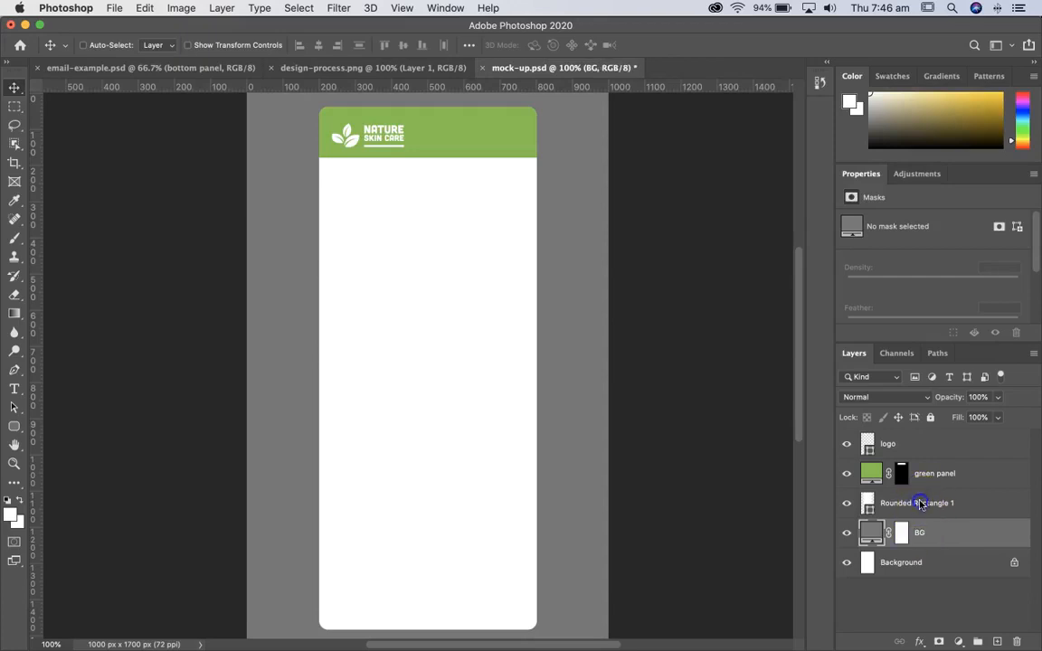
double_click(921, 504)
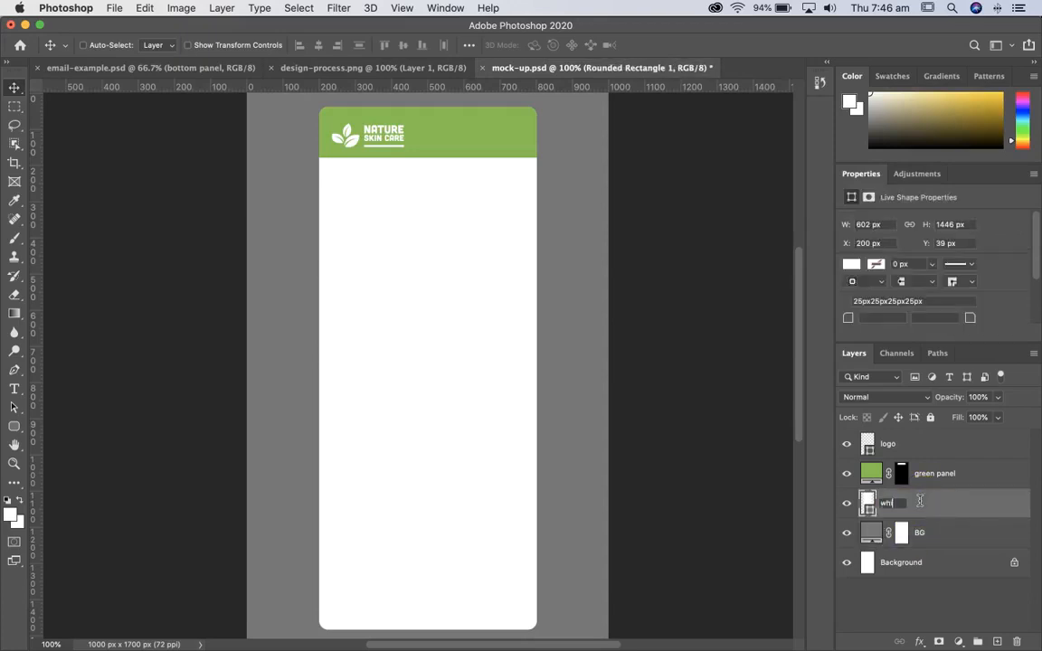
type("white panel")
key("Return")
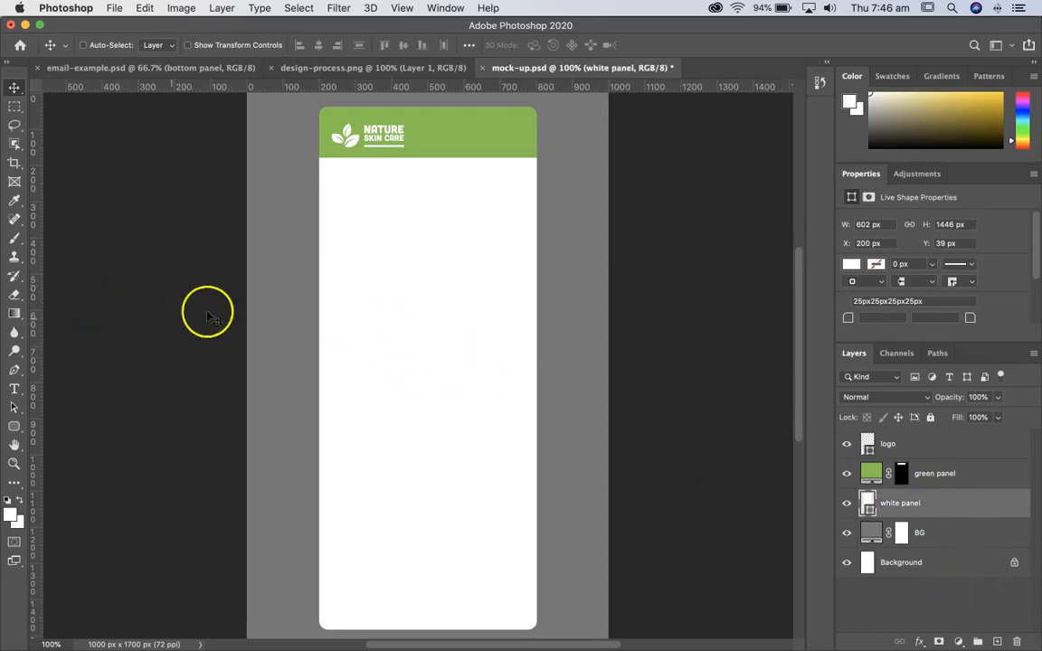
- Switch to the Design Challenge dummy copy document in Chrome, copy the Welcome heading, greeting and first paragraph, and return to Photoshop
left_click(14, 88)
key("super+Tab")
key("Tab")
key("Tab")
key("Tab")
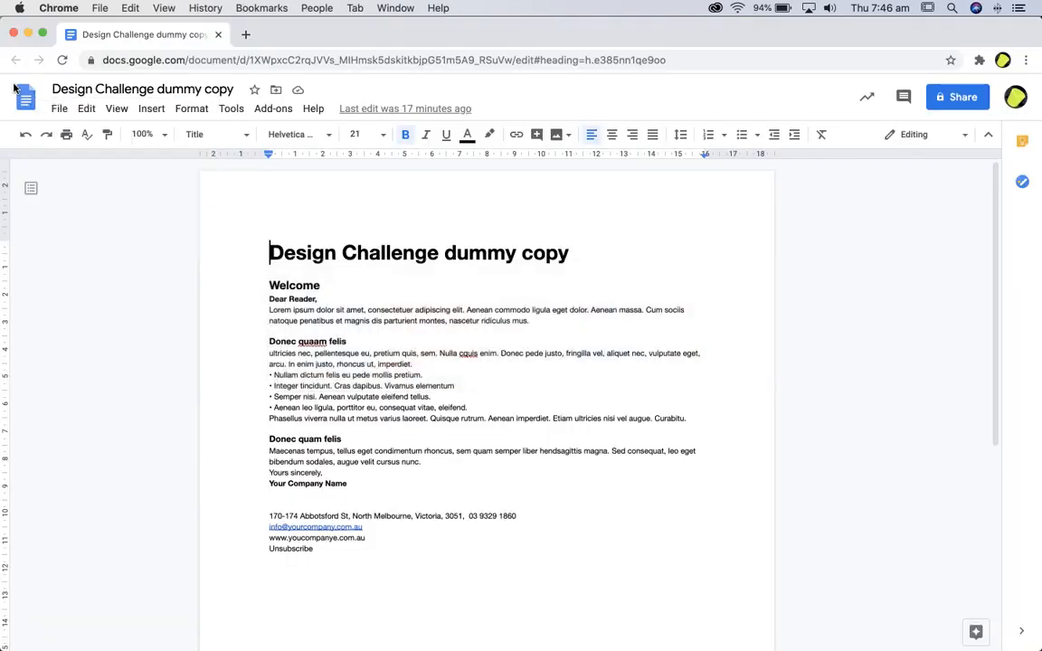
left_click_drag(543, 320, 260, 283)
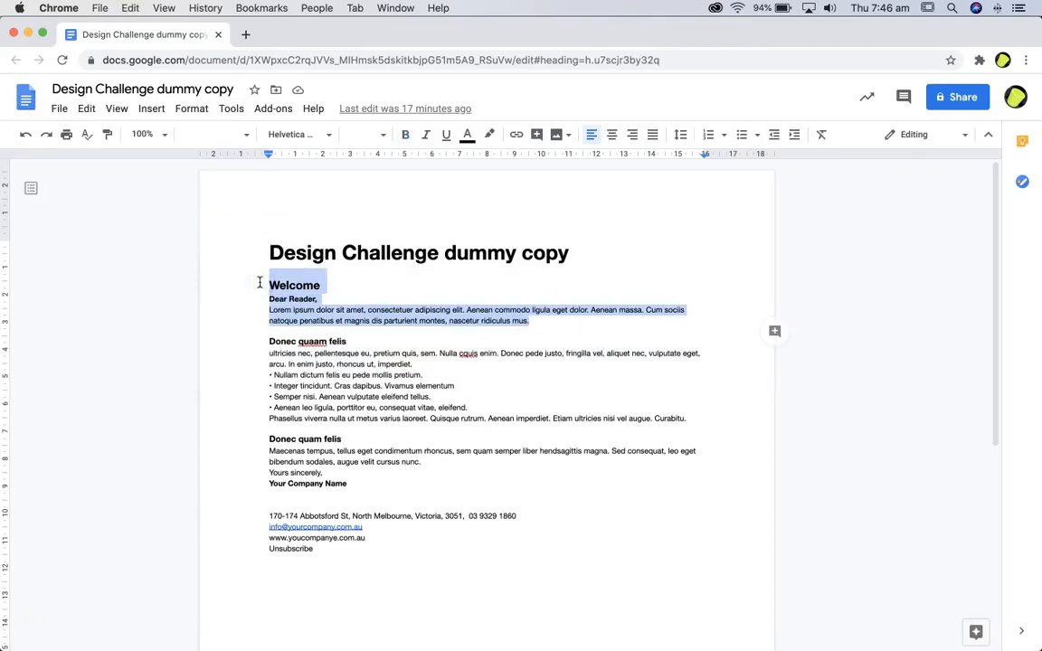
key("super+bracketright")
key("super+bracketleft")
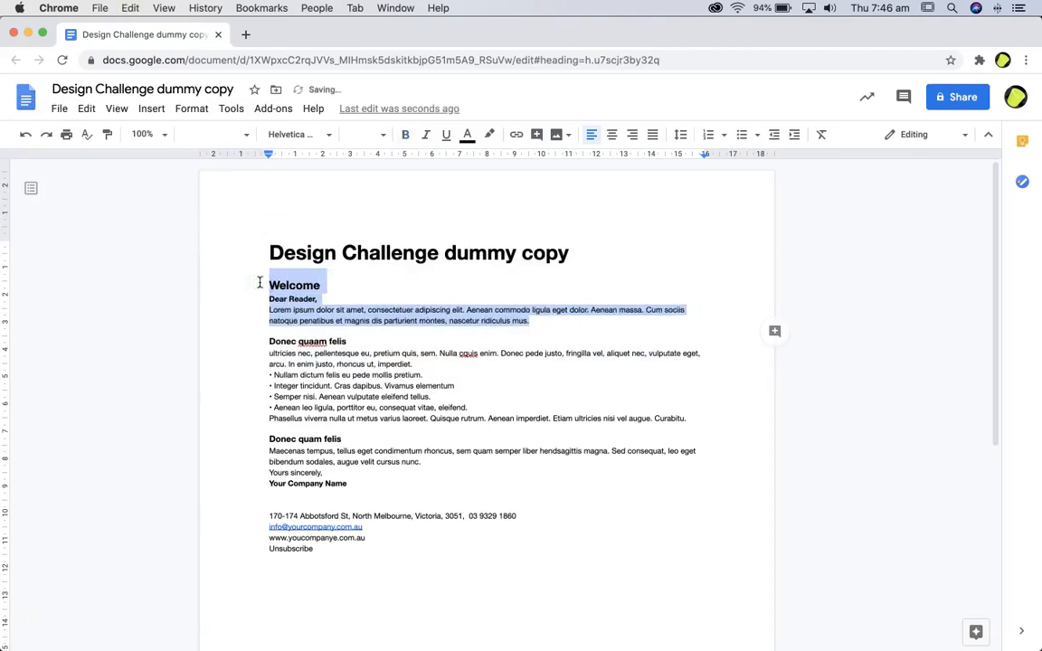
key("super+Tab")
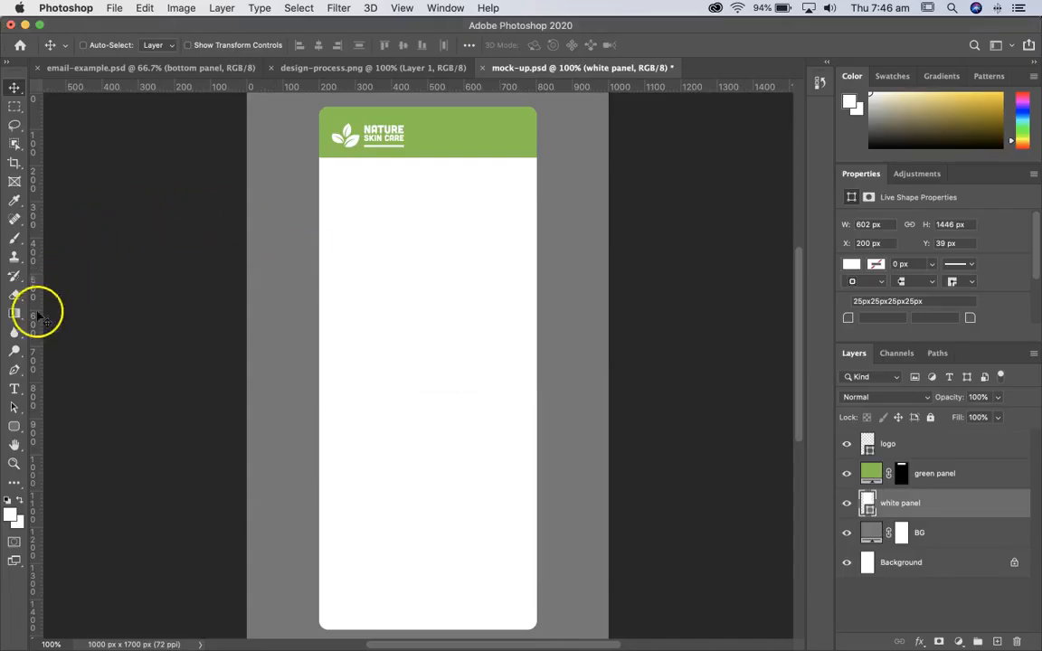
- Place vertical guides just inside the white panel's left and right edges and a horizontal guide just below the green header
left_click(15, 390)
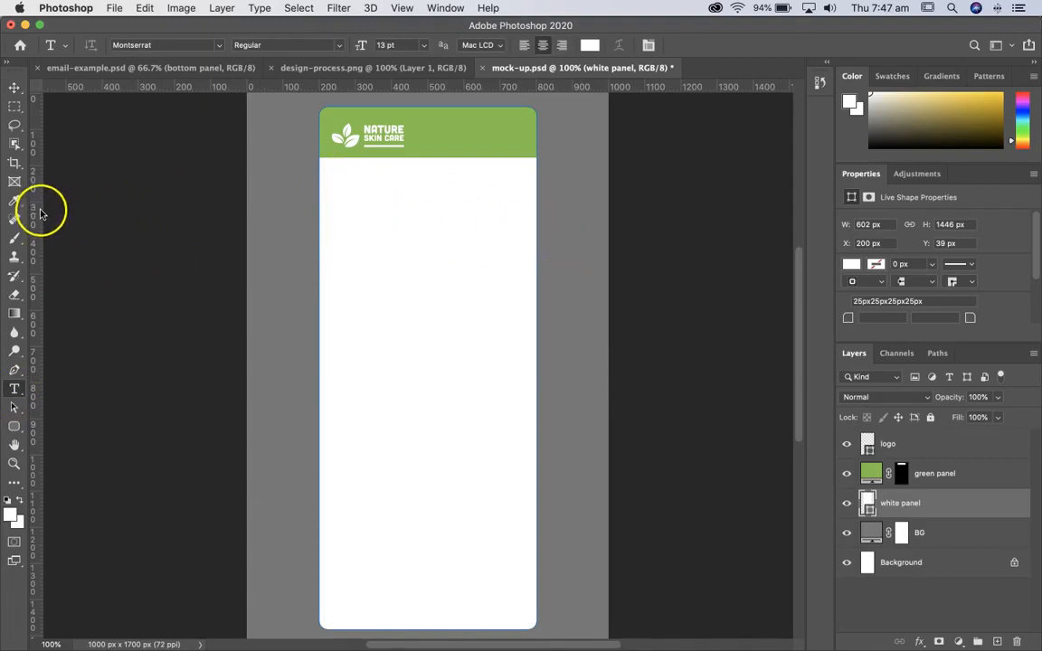
left_click_drag(316, 211, 332, 211)
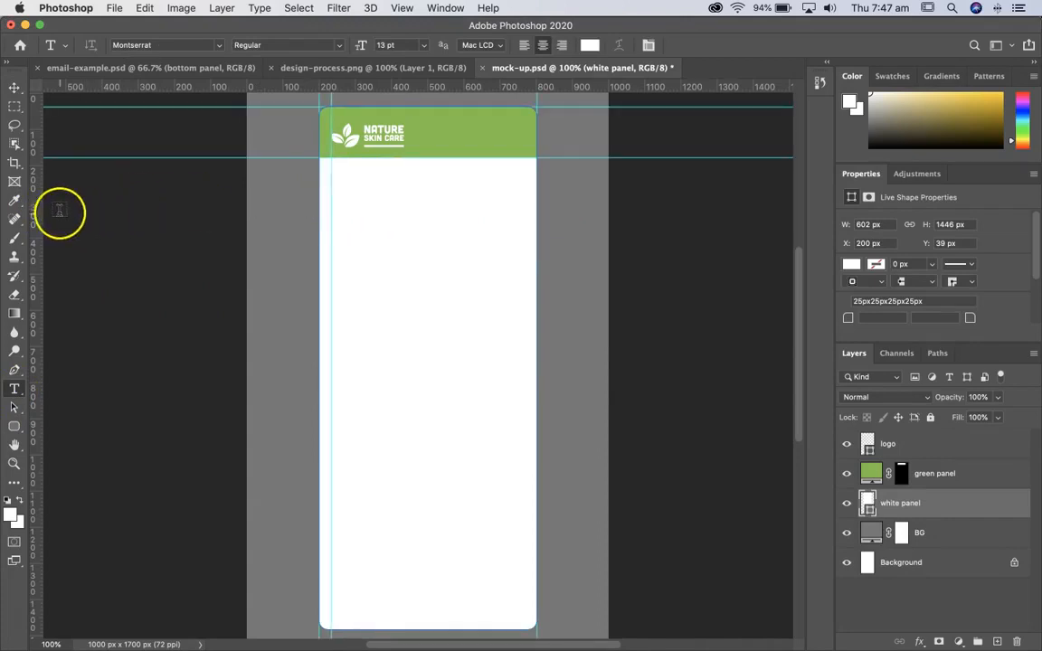
left_click_drag(38, 209, 527, 209)
left_click_drag(398, 87, 400, 166)
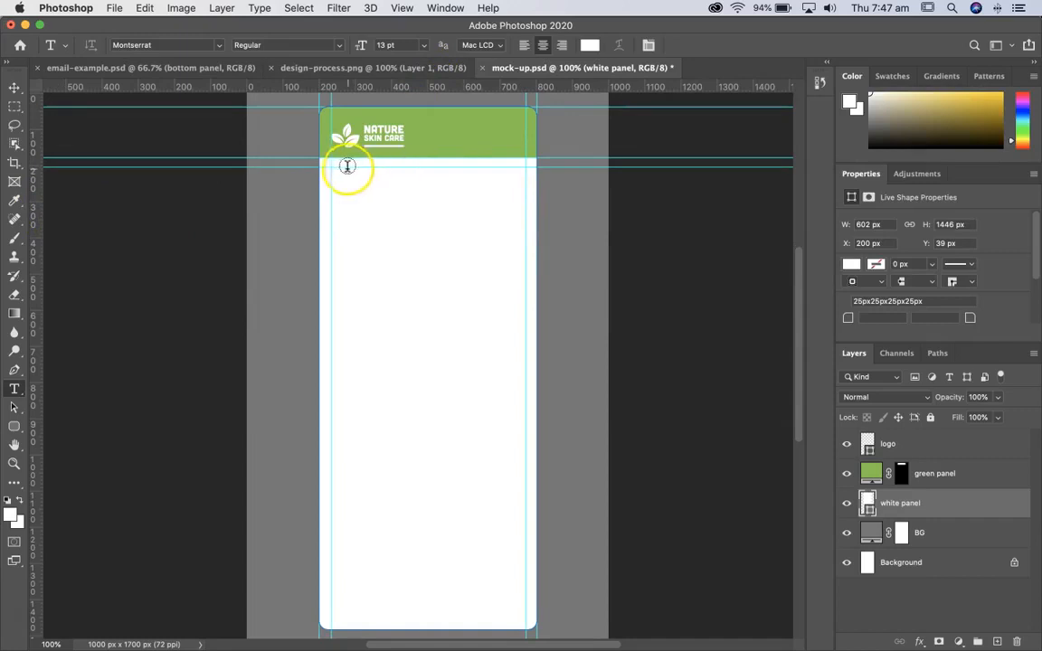
- Draw a text frame about 538 × 326 px above the logo layer, between the margin guides under the header, and paste the copied Welcome text
left_click(430, 336)
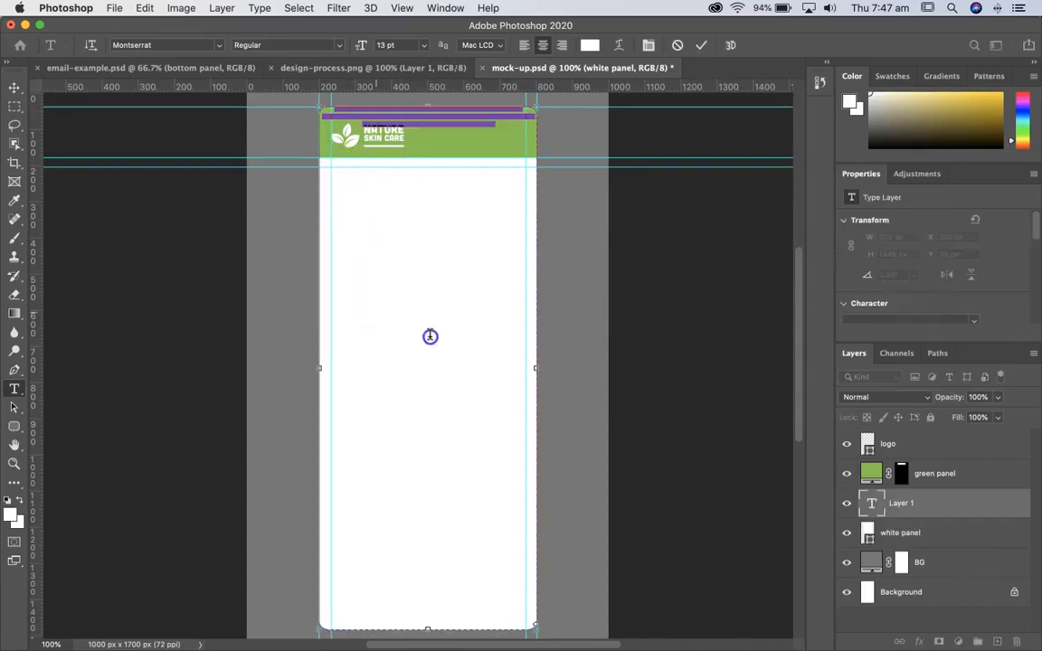
left_click(22, 85)
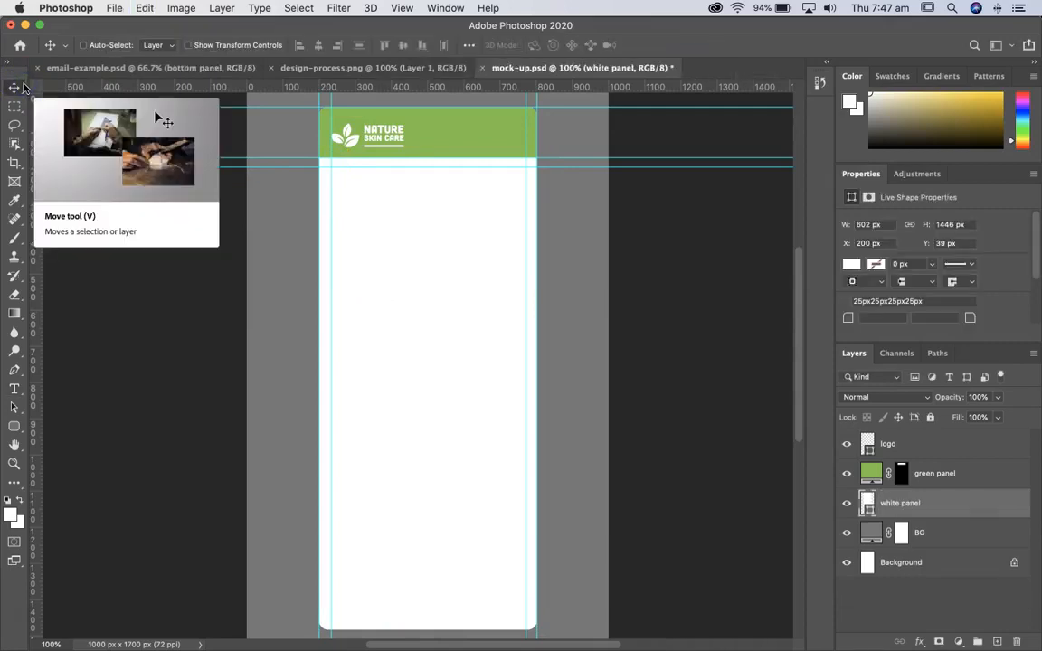
left_click(932, 448)
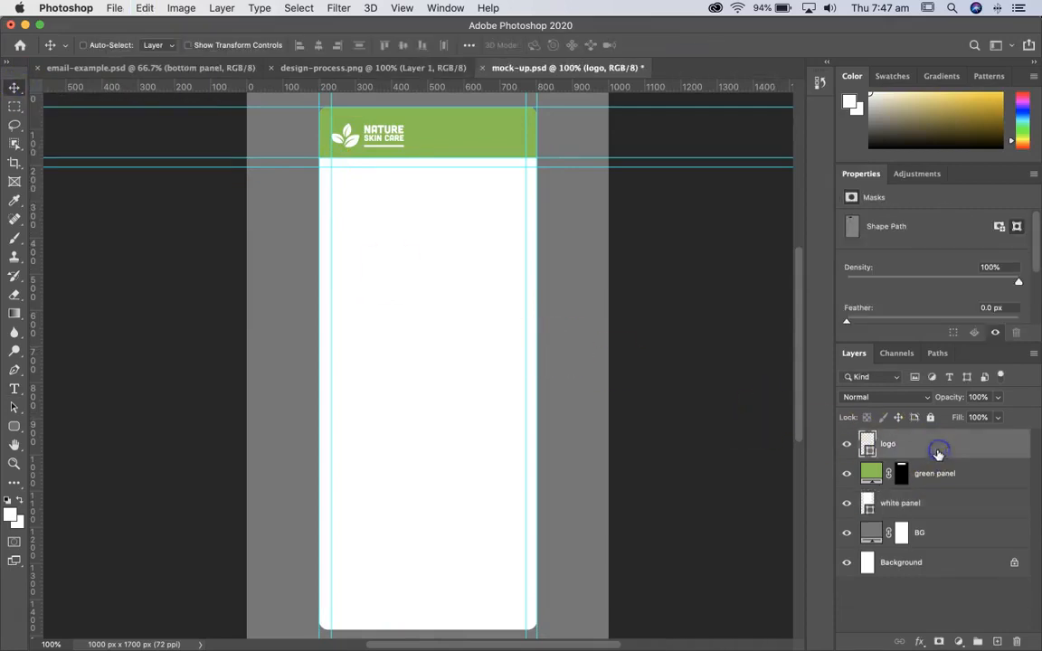
left_click(15, 389)
left_click_drag(332, 167, 525, 284)
key("BackSpace")
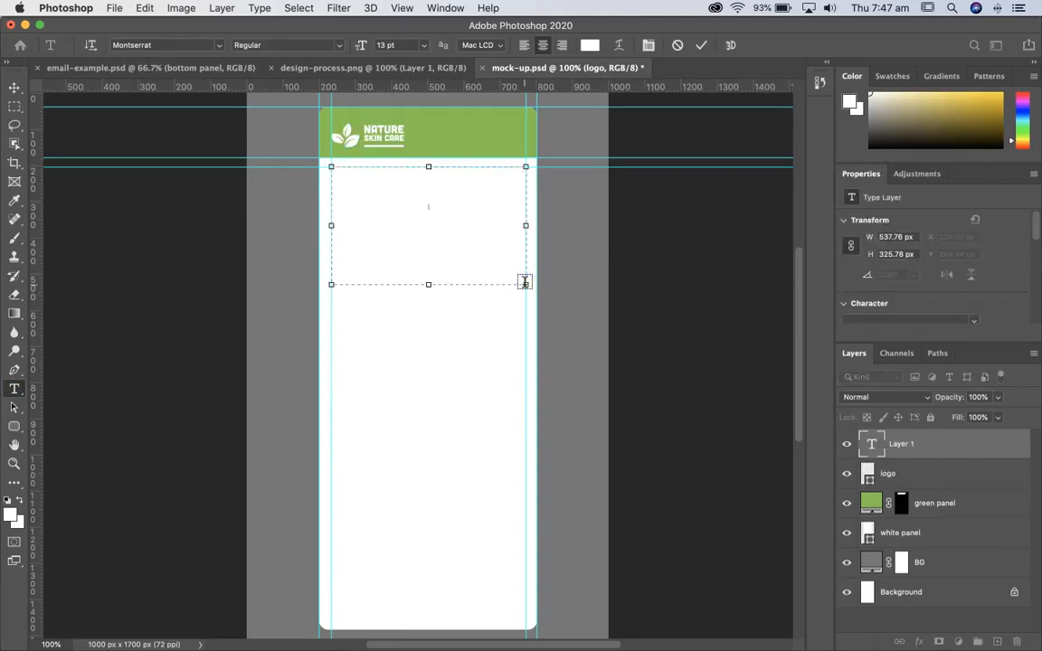
key("super+a")
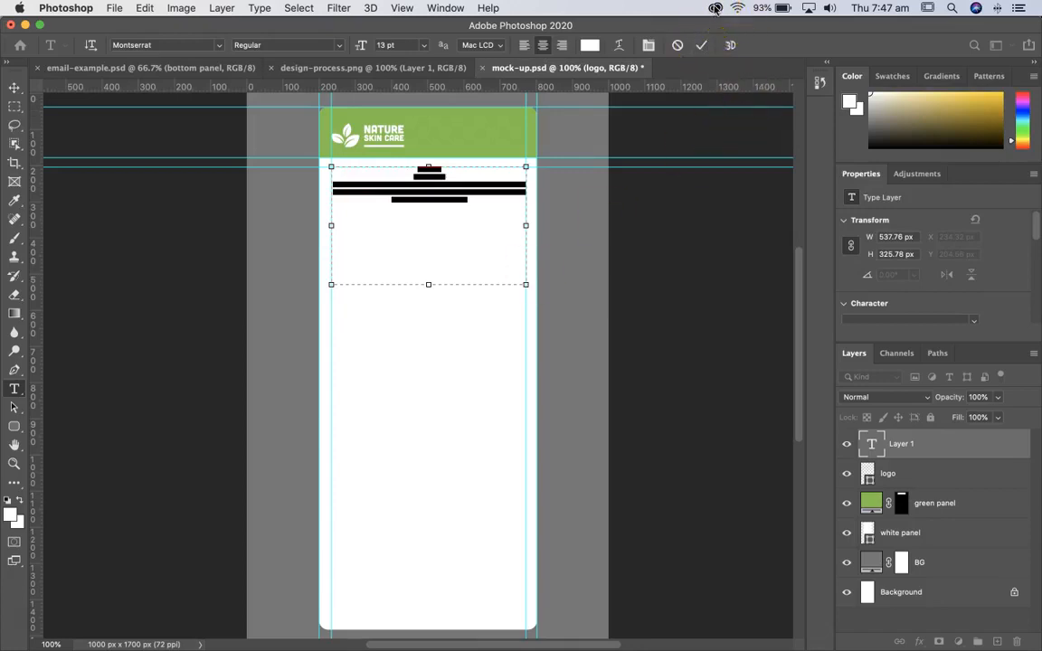
key("super+Return")
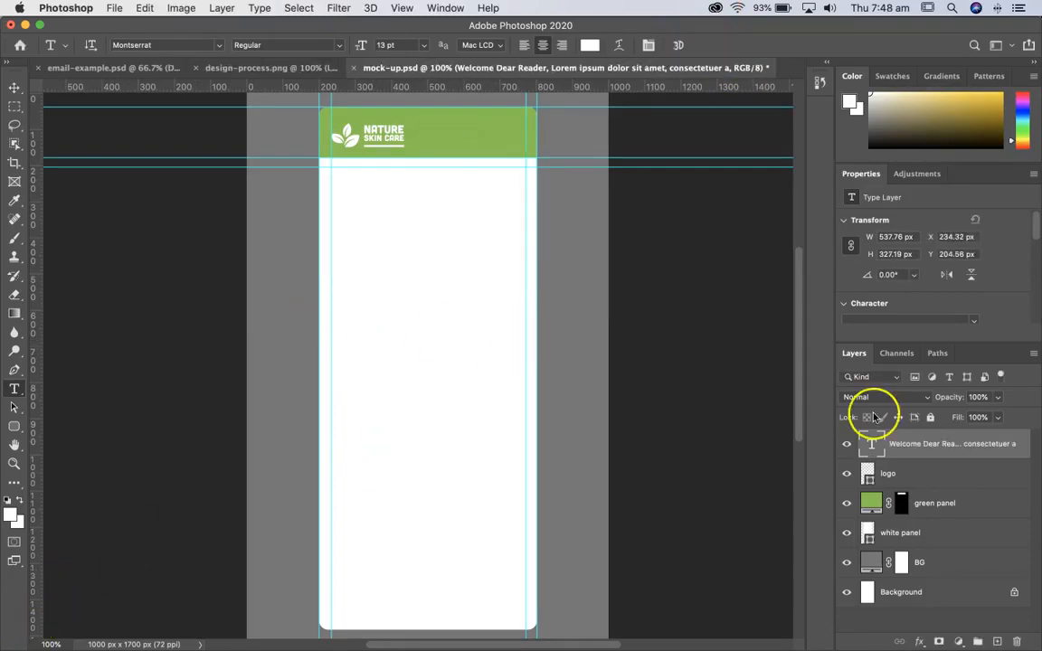
- Set the color of all the Welcome text to grey 727272
double_click(869, 443)
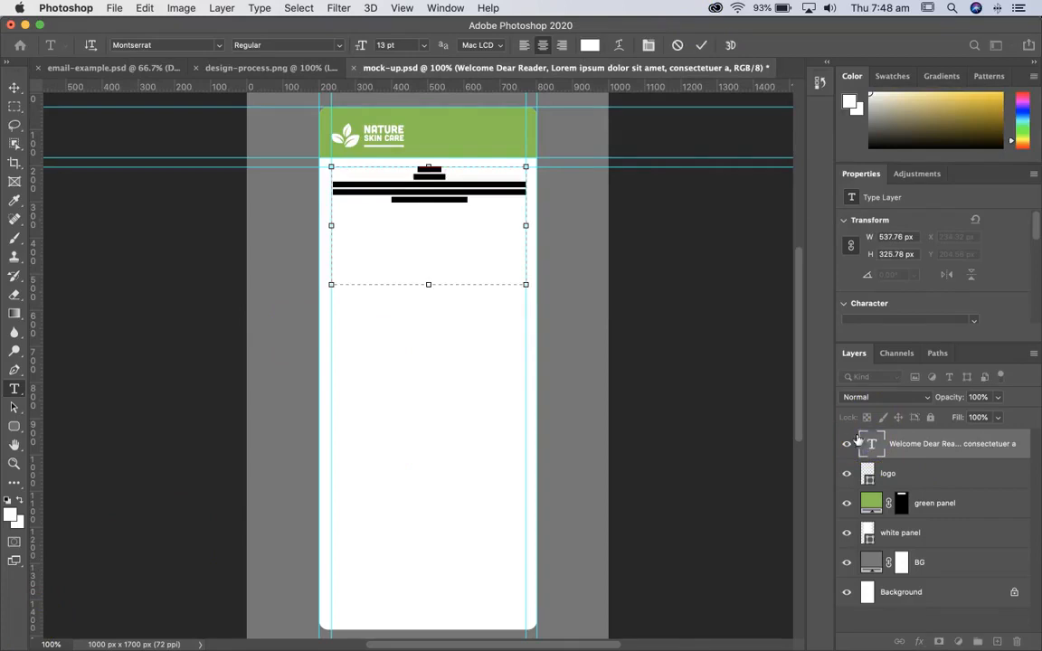
left_click(589, 45)
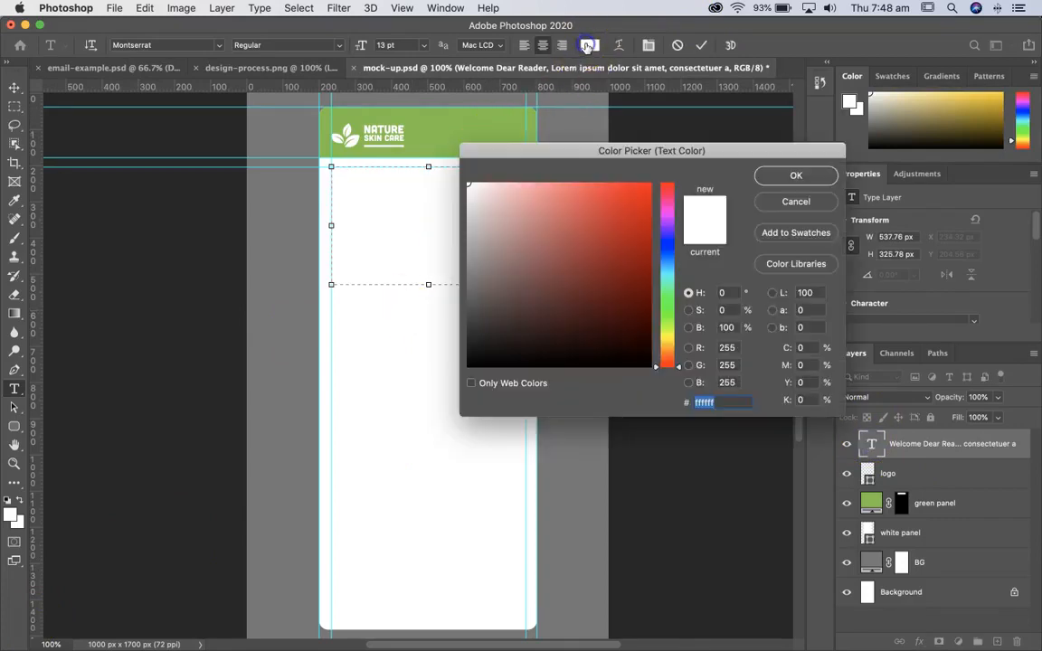
left_click_drag(516, 214, 467, 284)
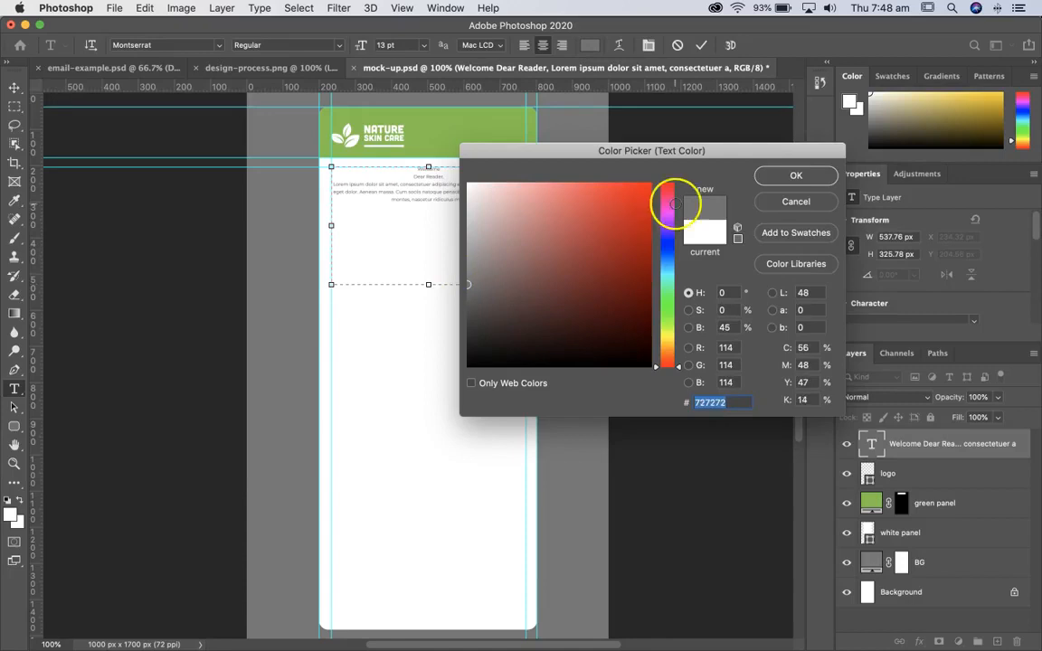
left_click(779, 178)
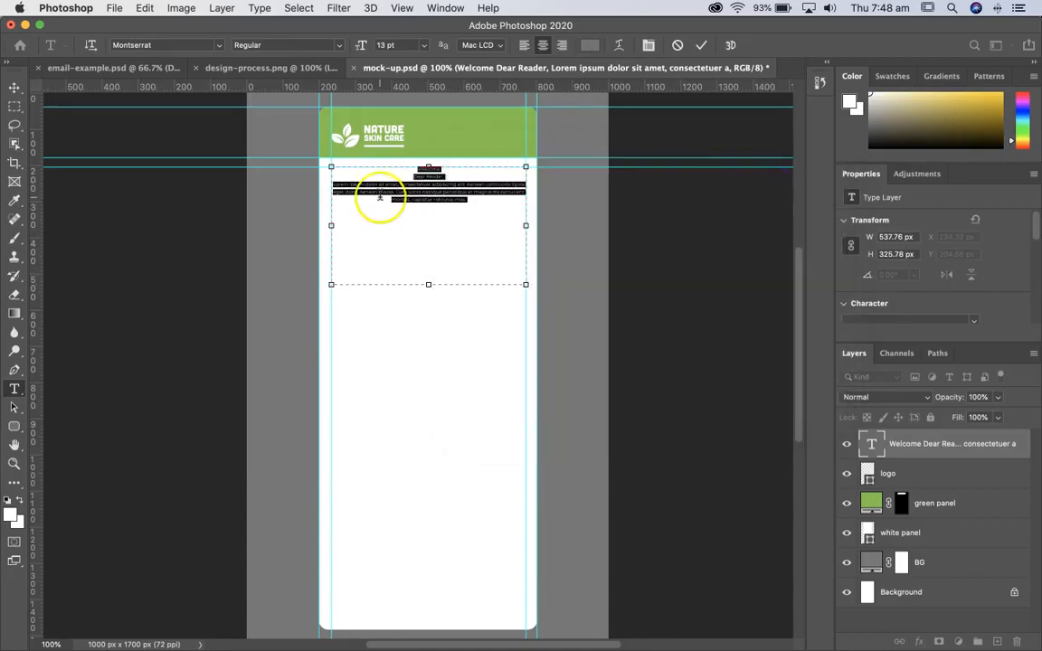
- Left-align the Welcome text and set its font size to 16 pt
left_click(523, 46)
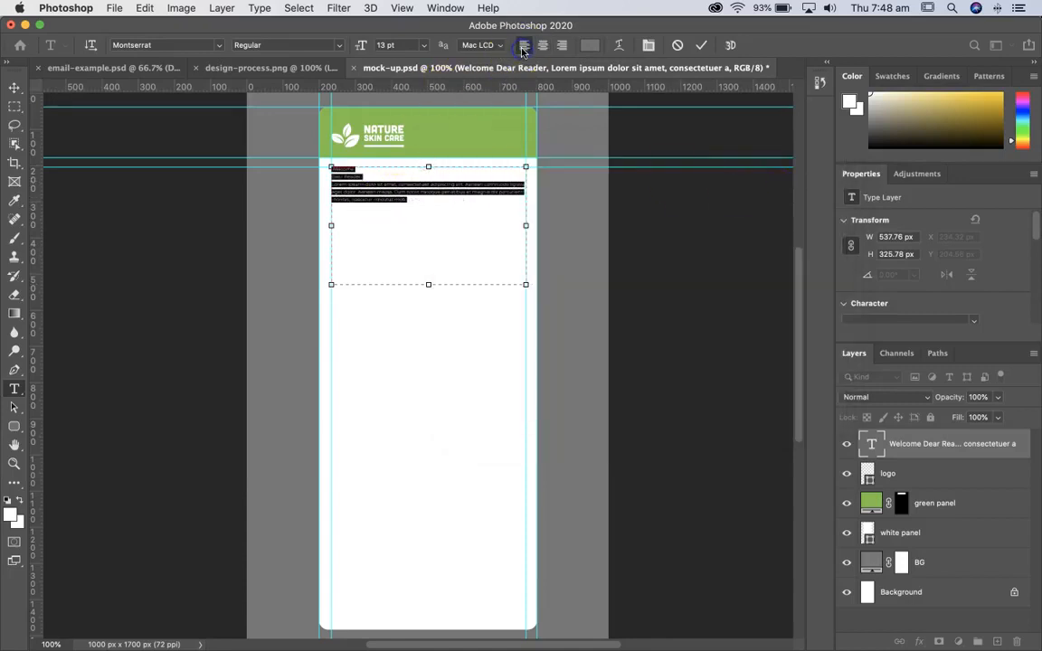
left_click(421, 192)
left_click_drag(414, 206, 293, 162)
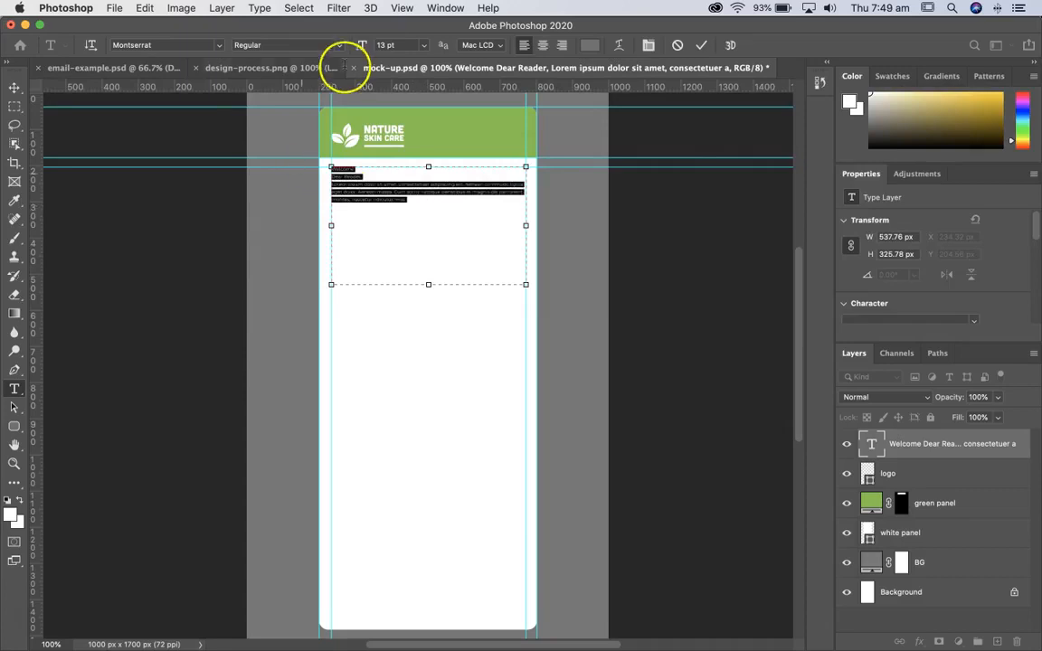
left_click(422, 45)
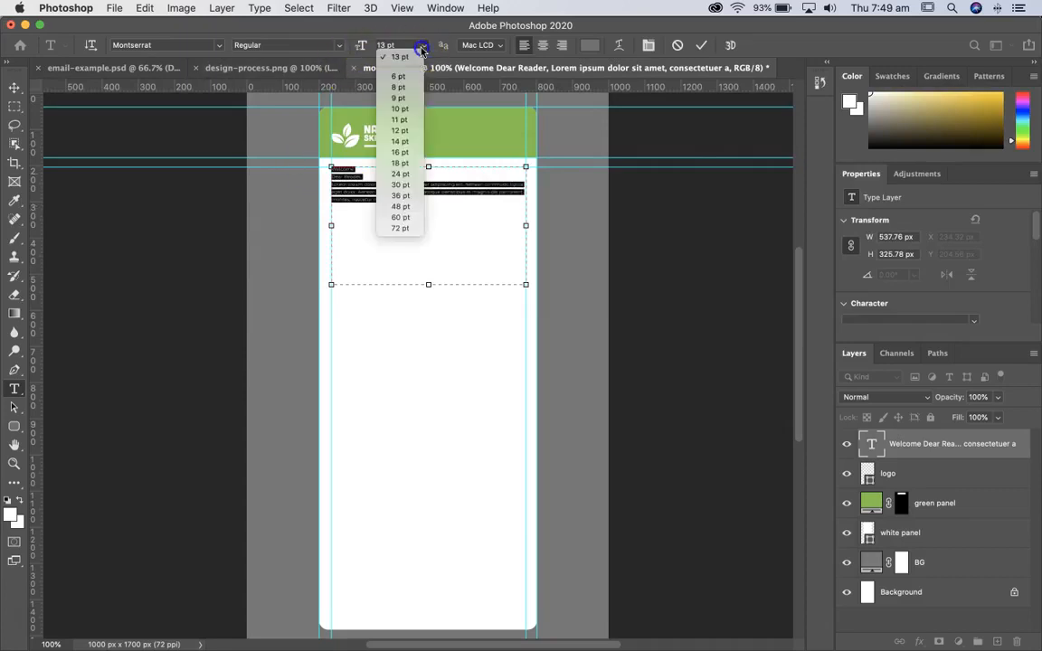
left_click(409, 152)
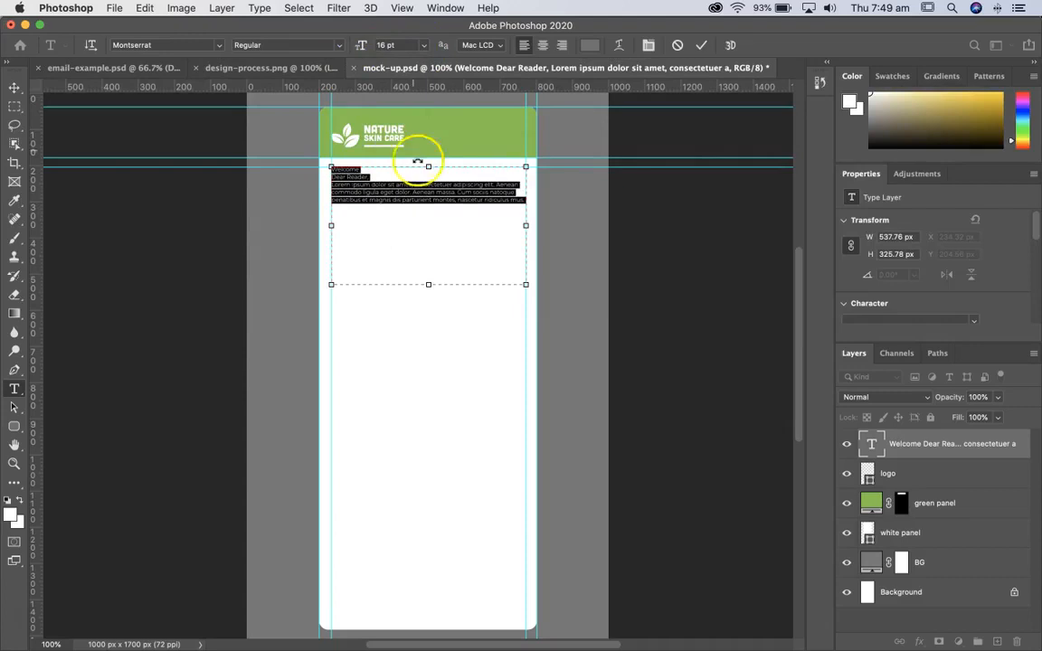
- Set the leading of all the Welcome text to 24 pt
key("super+plus")
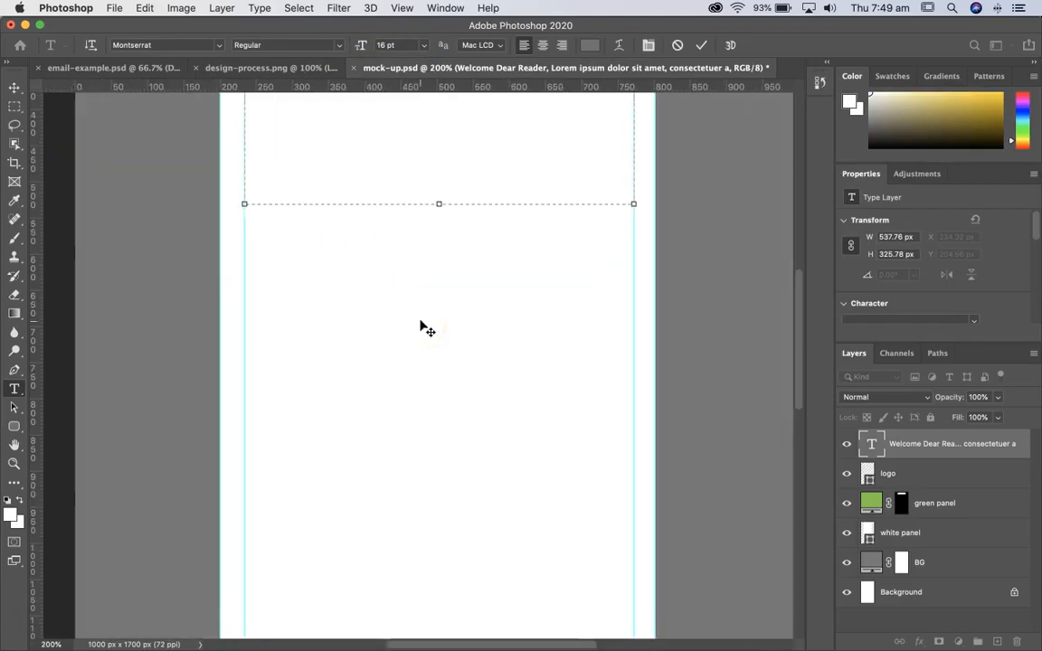
scroll(420, 326, "up", 8)
left_click(334, 319)
left_click(320, 271)
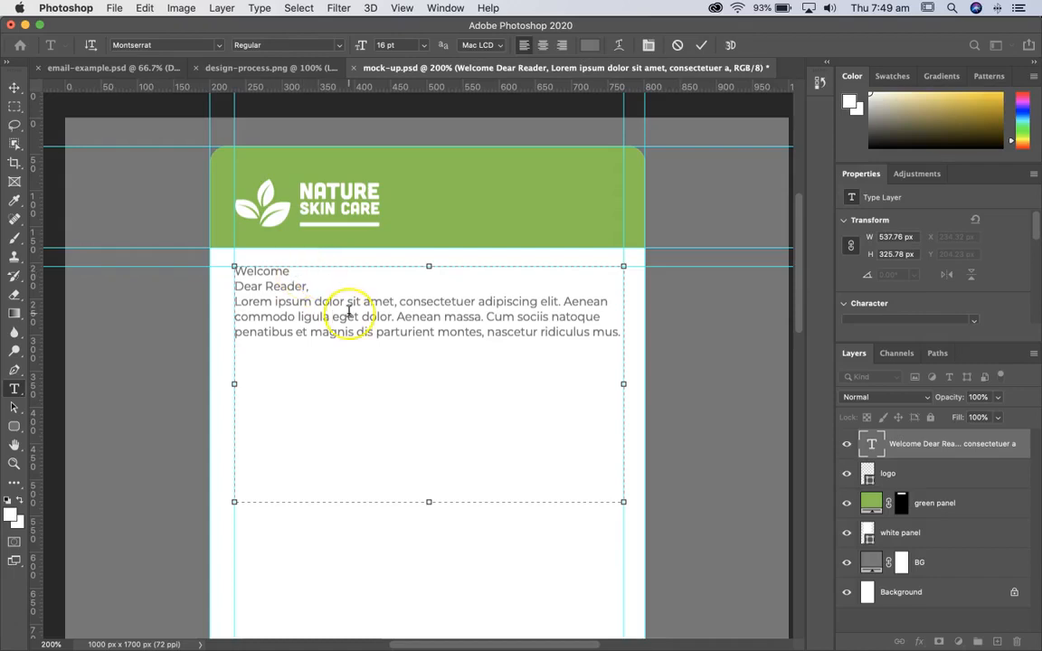
key("super+a")
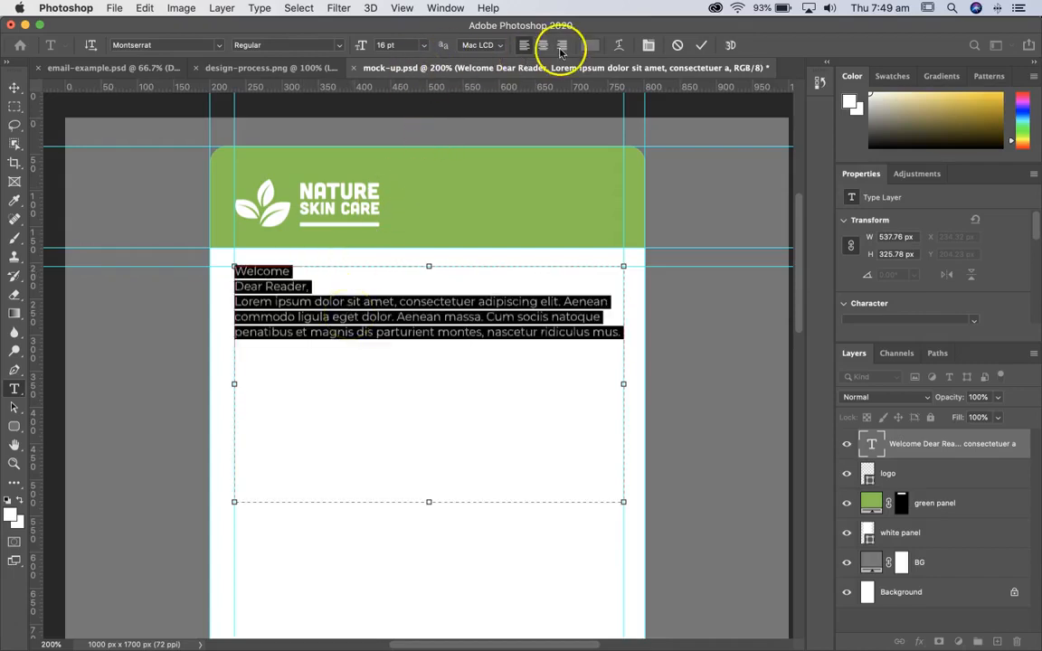
left_click(650, 46)
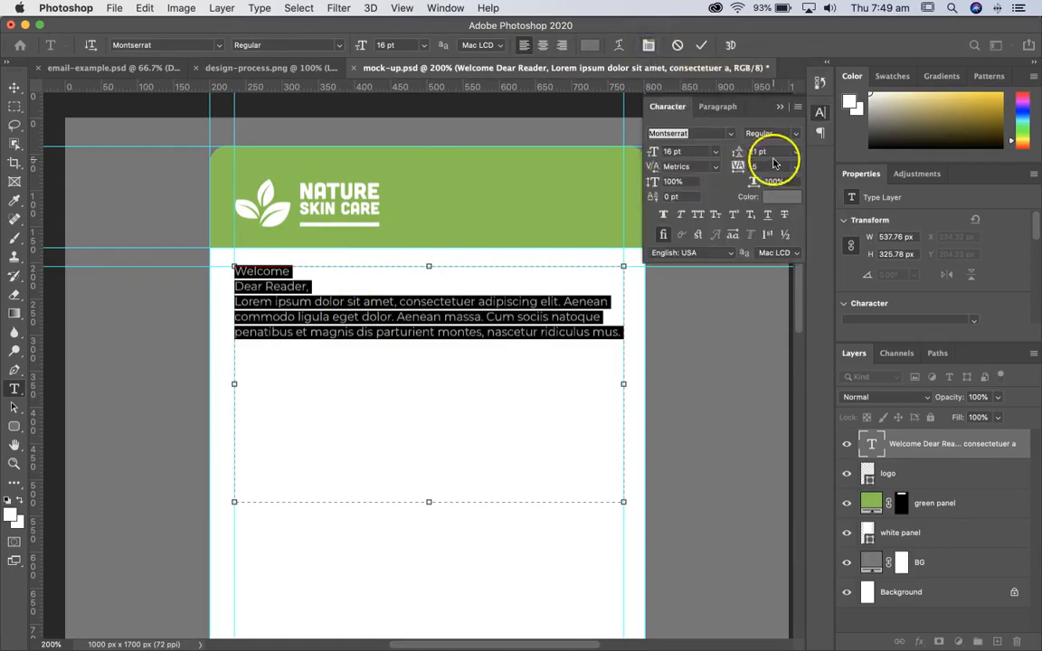
left_click(795, 152)
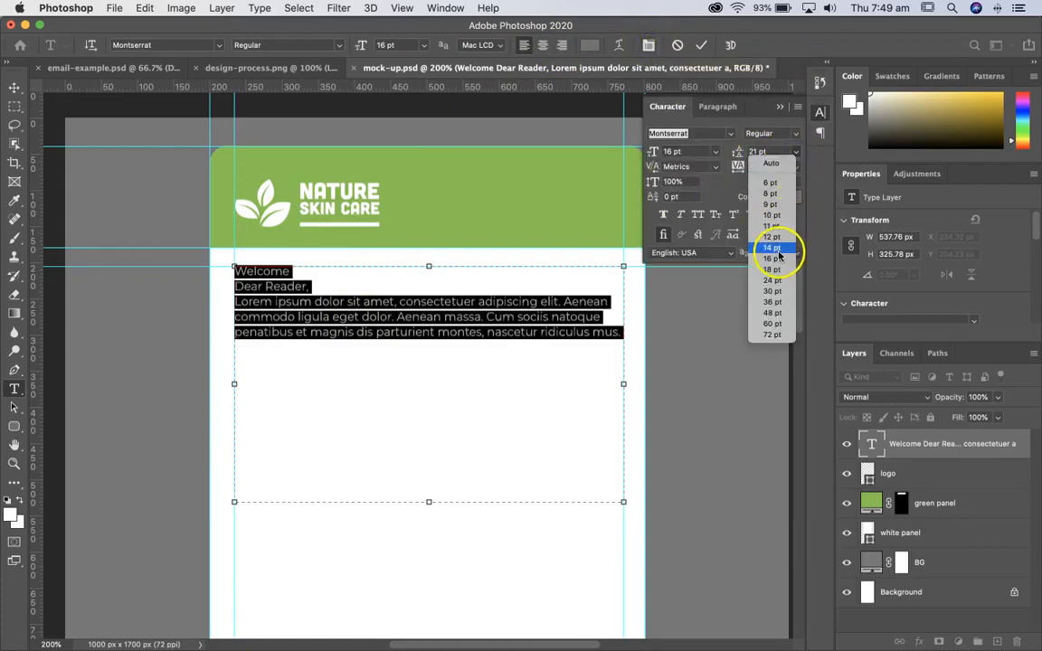
left_click(774, 282)
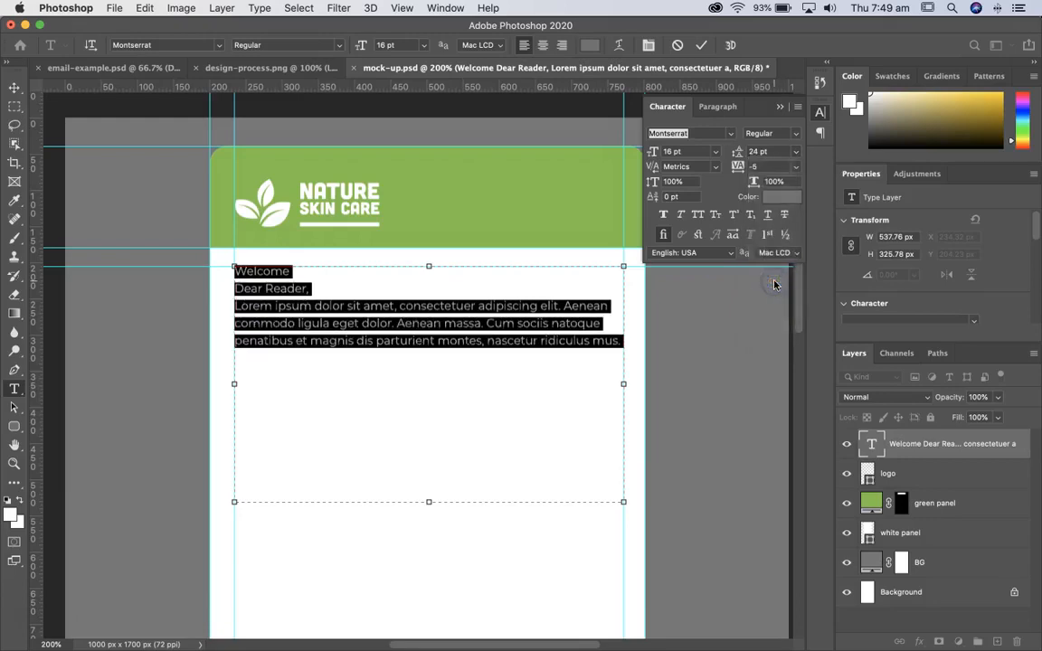
left_click(535, 301)
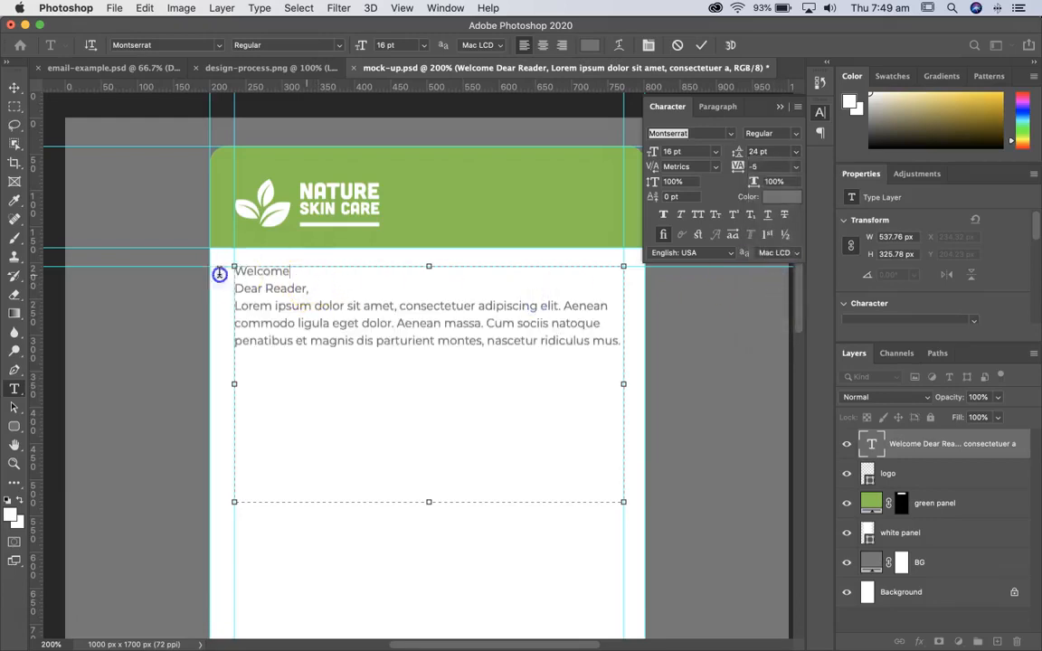
- Change the font of the word "Welcome" to Voltage
left_click_drag(218, 273, 191, 269)
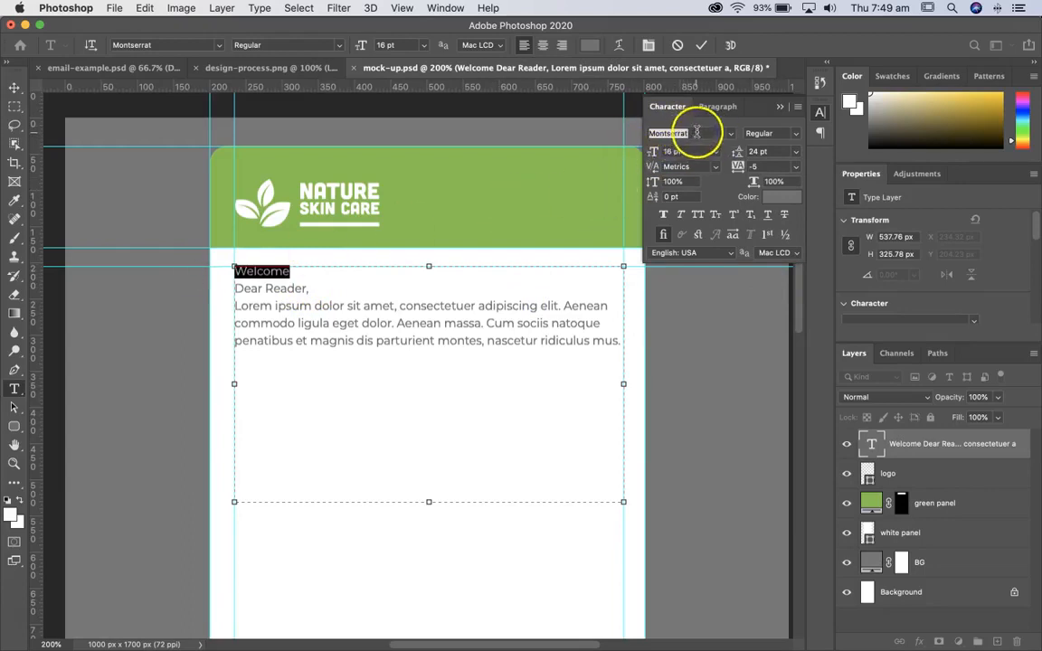
left_click(733, 134)
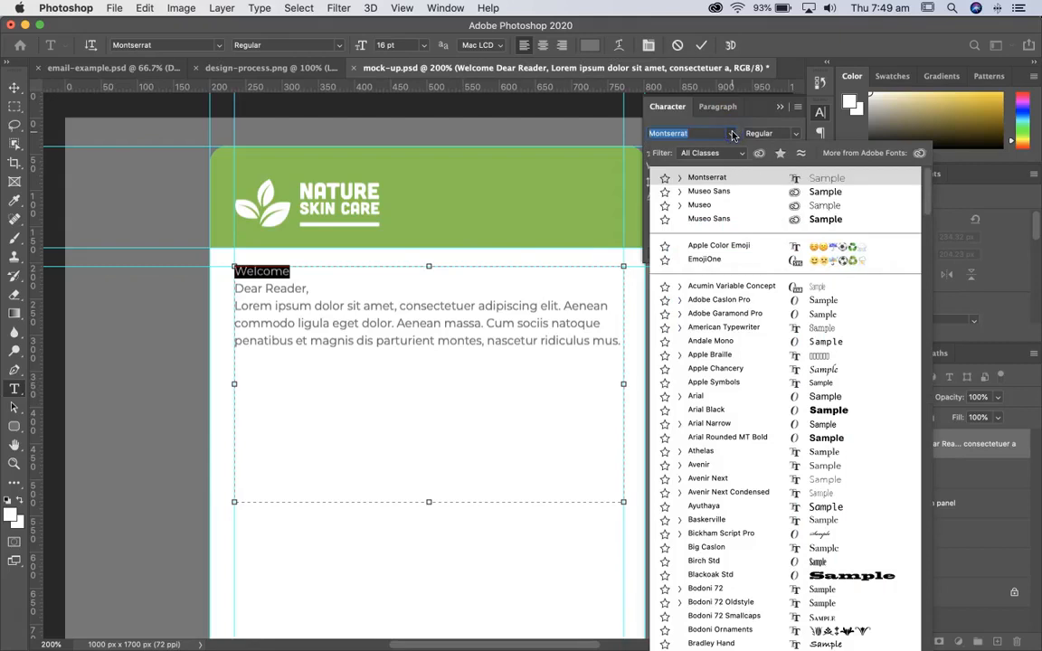
scroll(703, 375, "down", 20)
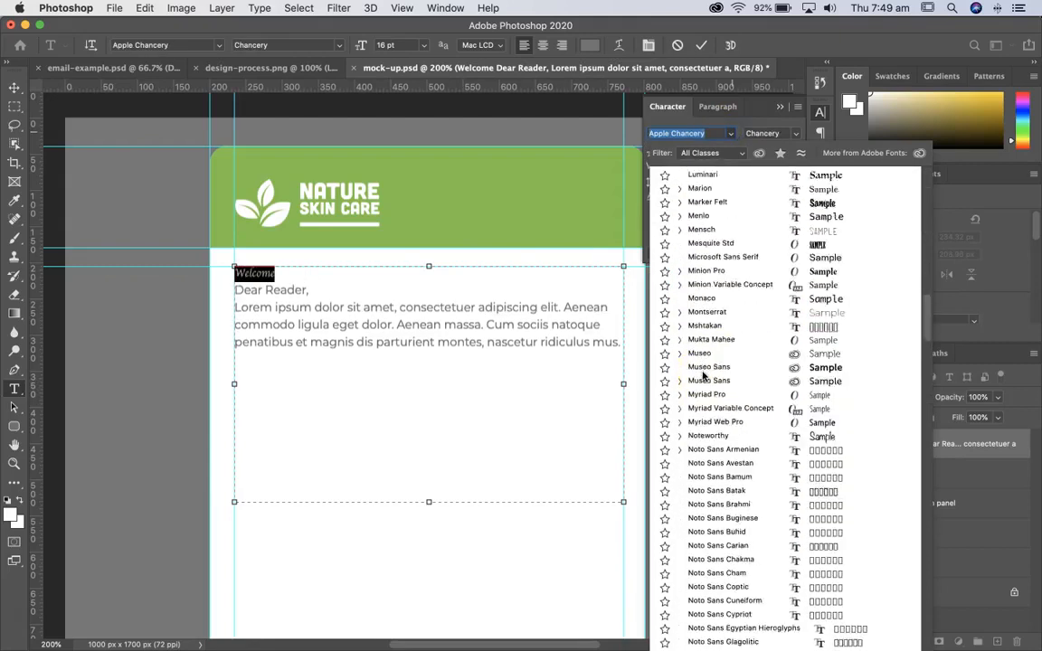
scroll(703, 374, "down", 20)
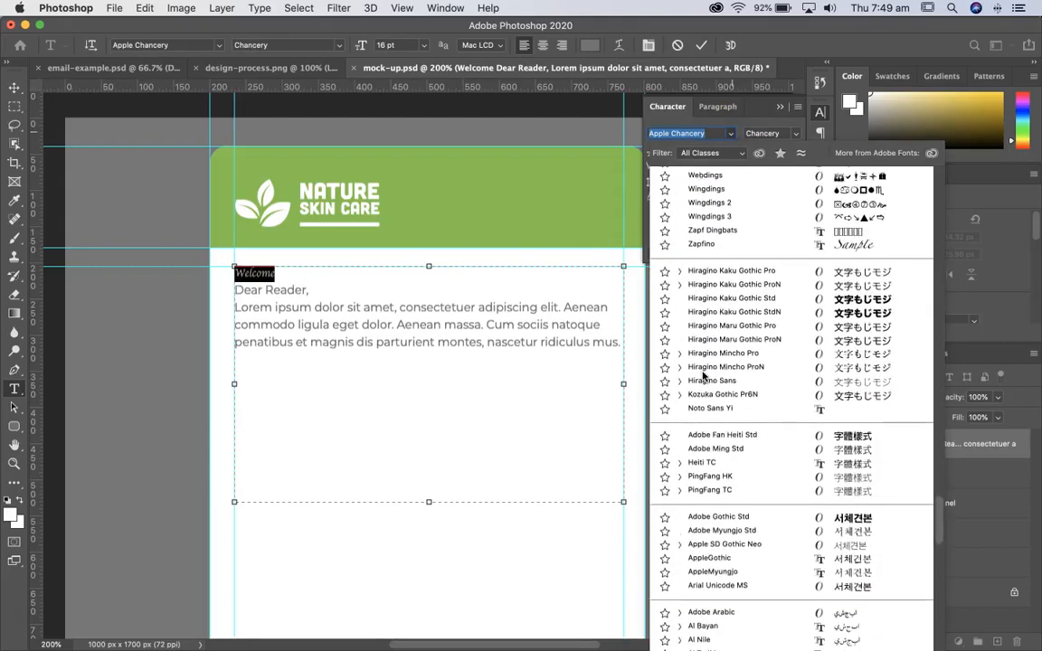
scroll(703, 374, "up", 5)
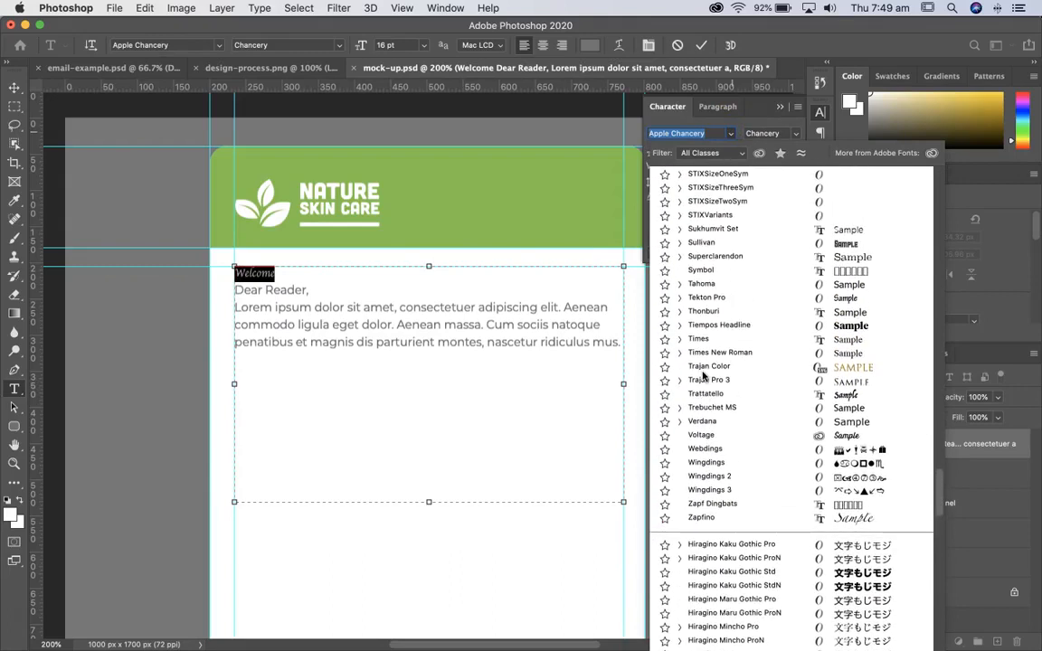
left_click(702, 437)
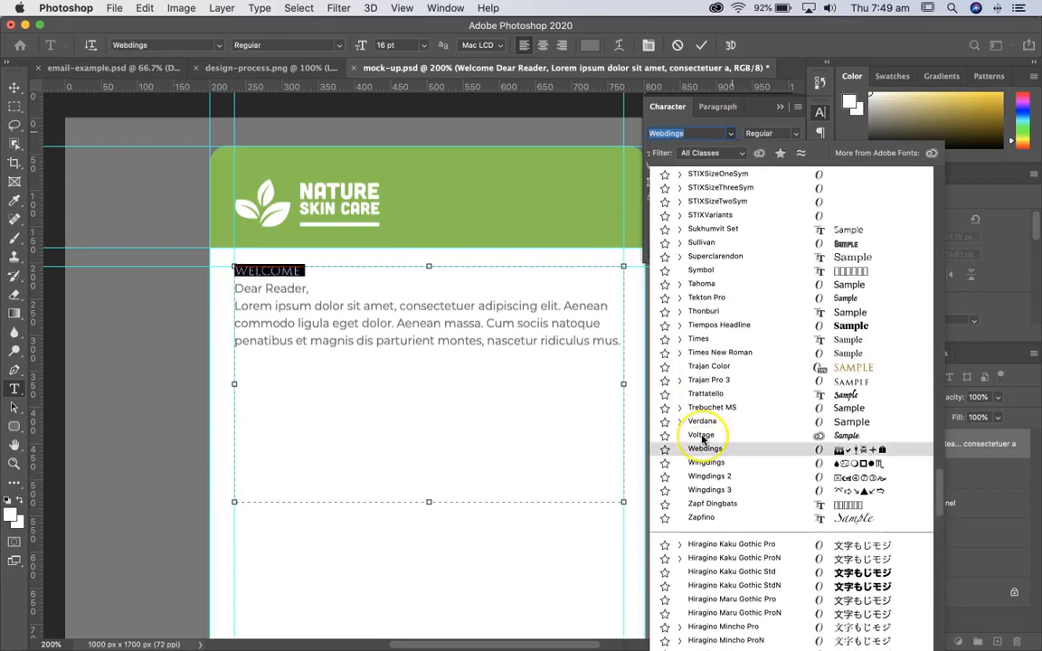
left_click(702, 438)
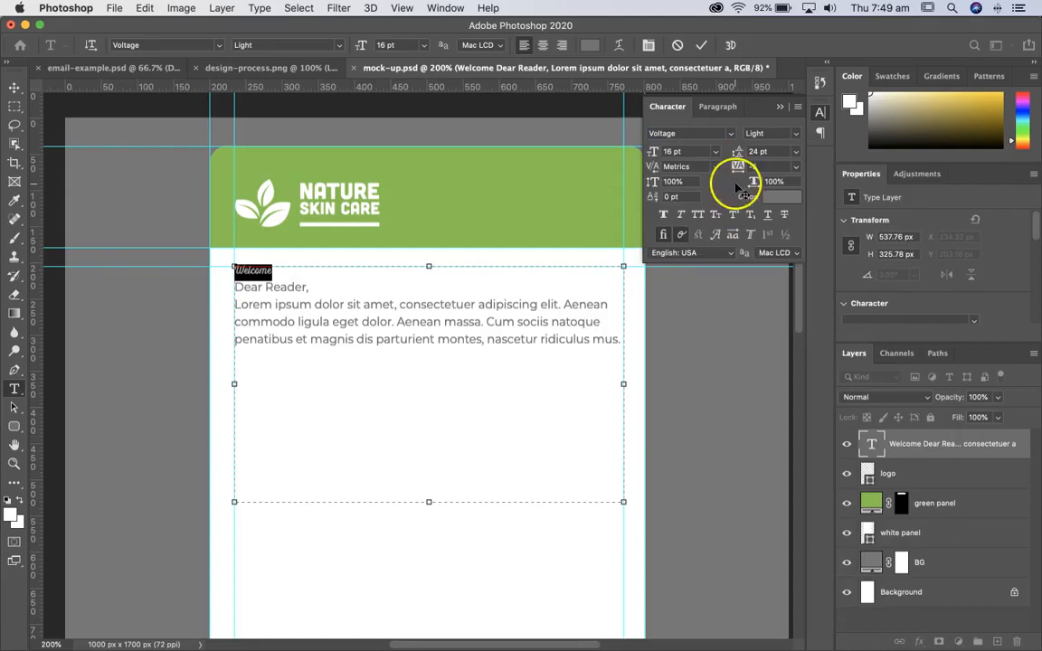
- Enlarge the "Welcome" heading, trying 60 pt and settling on a font size of 72 pt
left_click(714, 151)
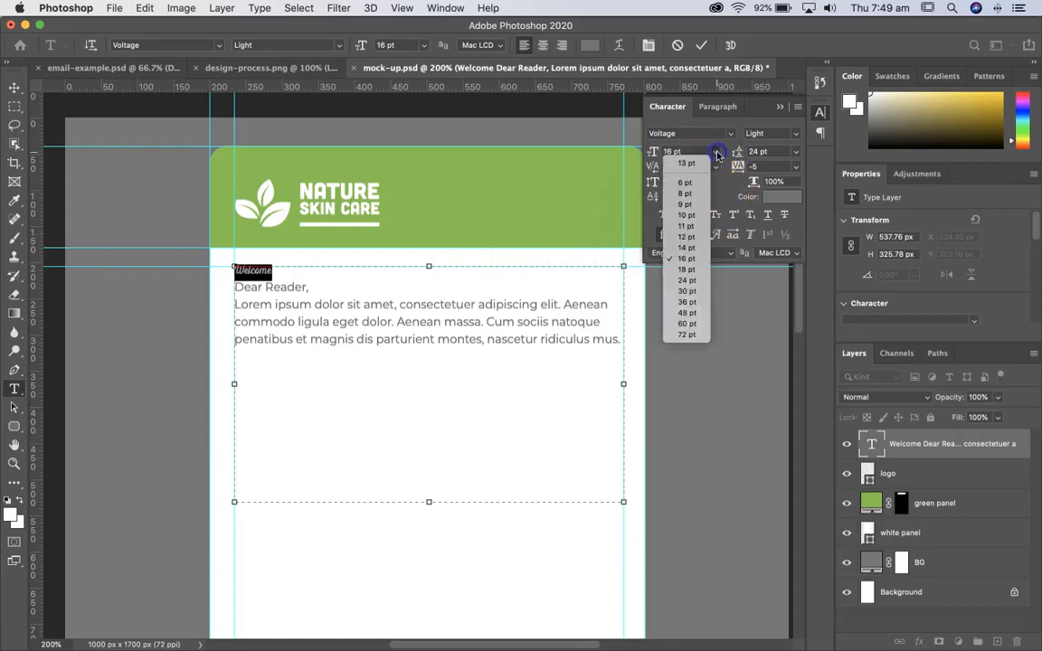
left_click(702, 324)
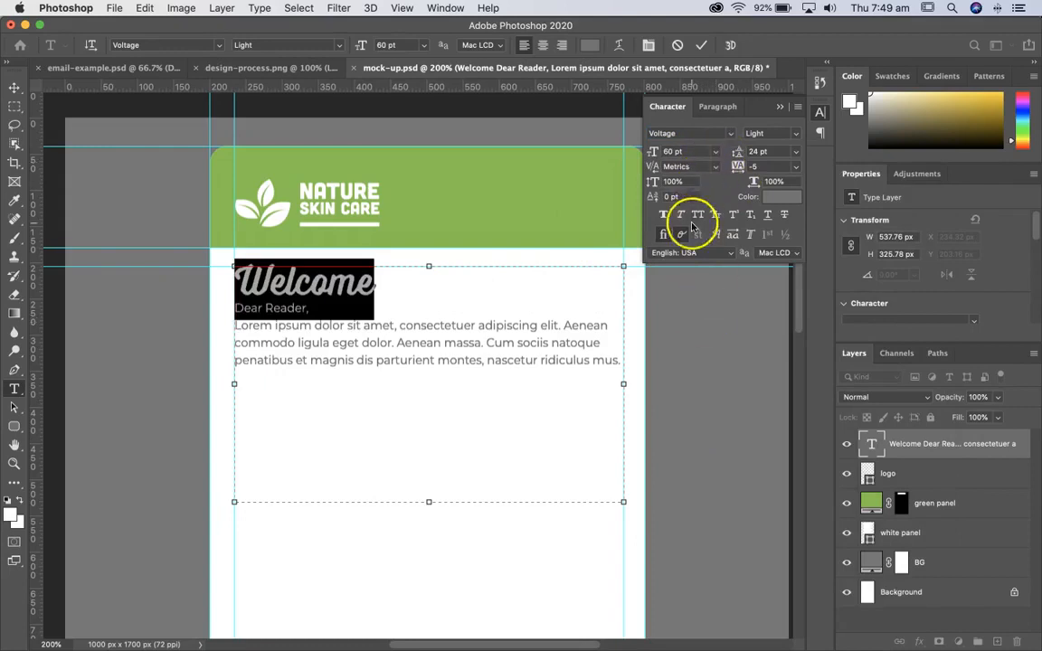
left_click(714, 152)
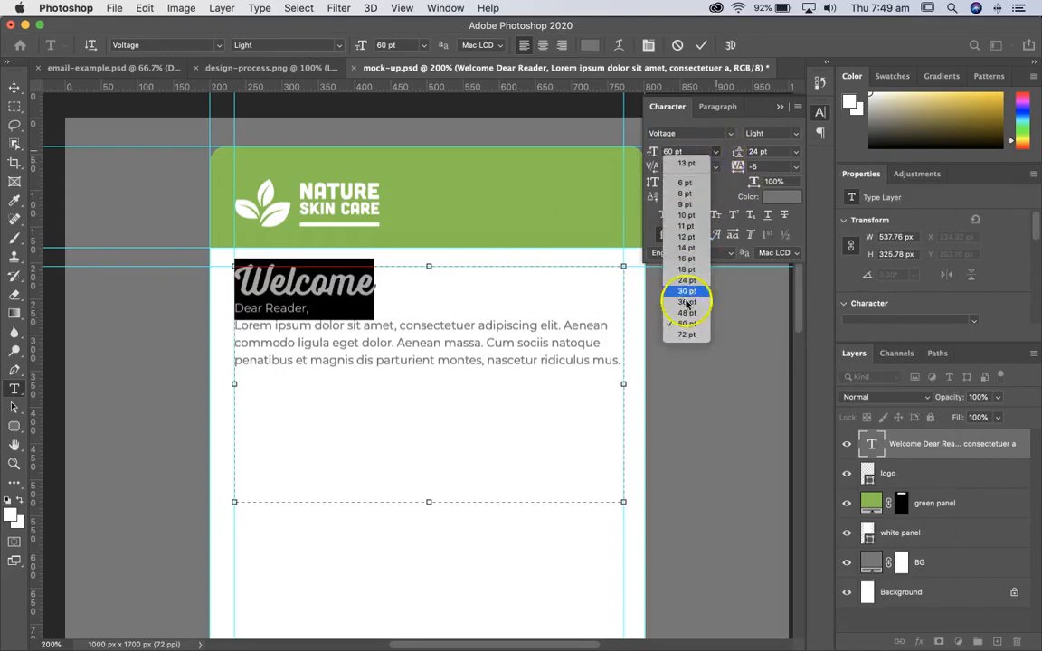
left_click(684, 335)
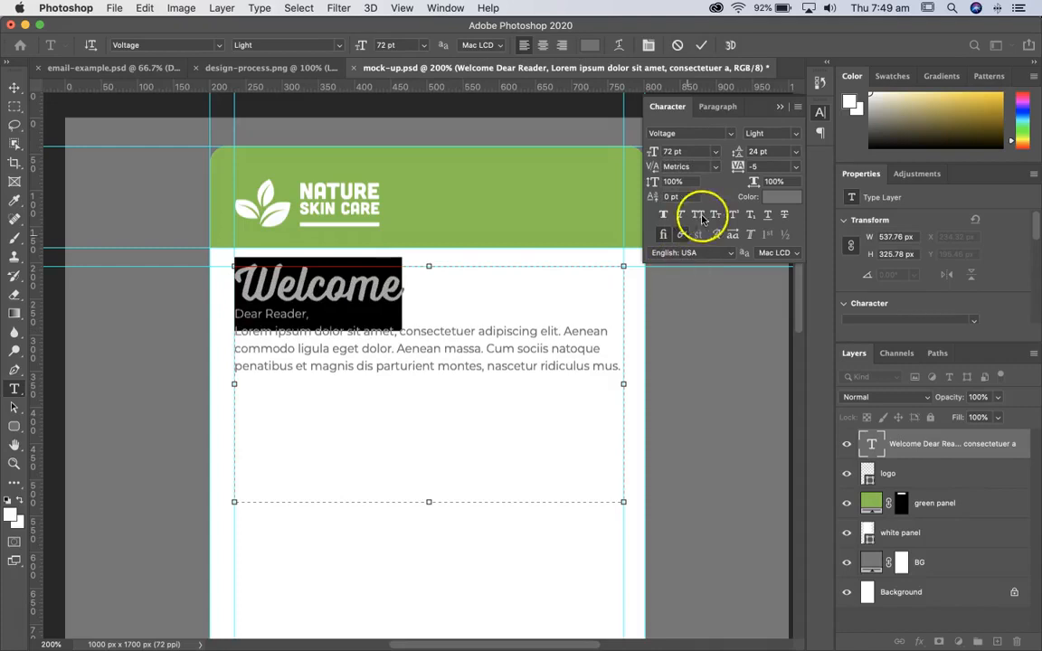
- Color the "Welcome" heading green 7ac143, sampled from the header panel
left_click_drag(413, 271, 183, 265)
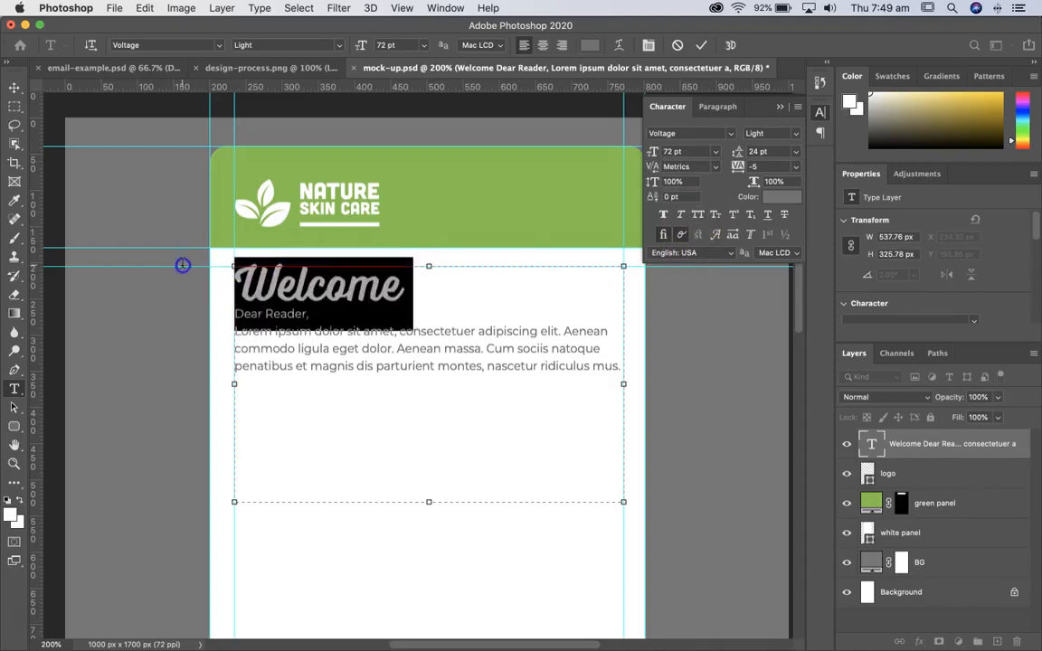
left_click(780, 196)
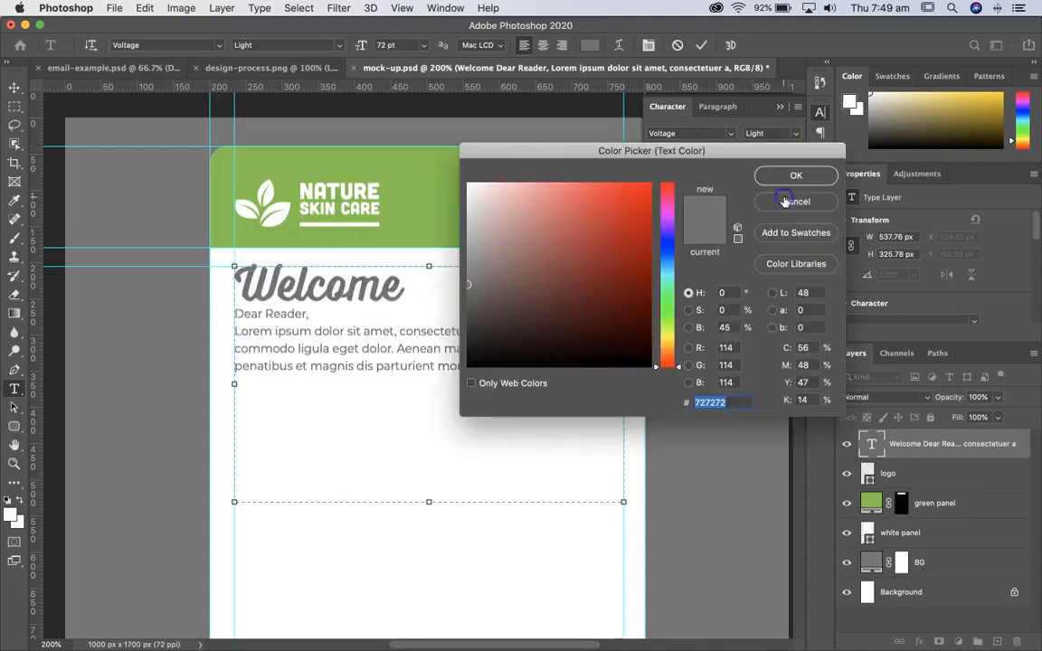
left_click(431, 192)
left_click(796, 175)
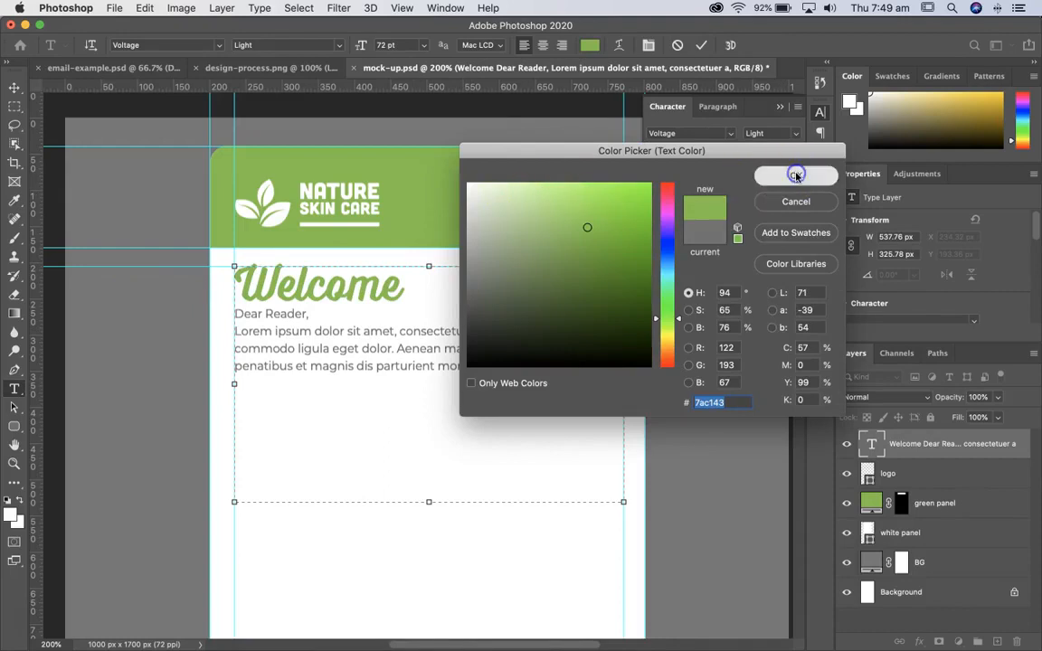
- Set the space after the "Welcome" heading paragraph to 60 pt
left_click(719, 106)
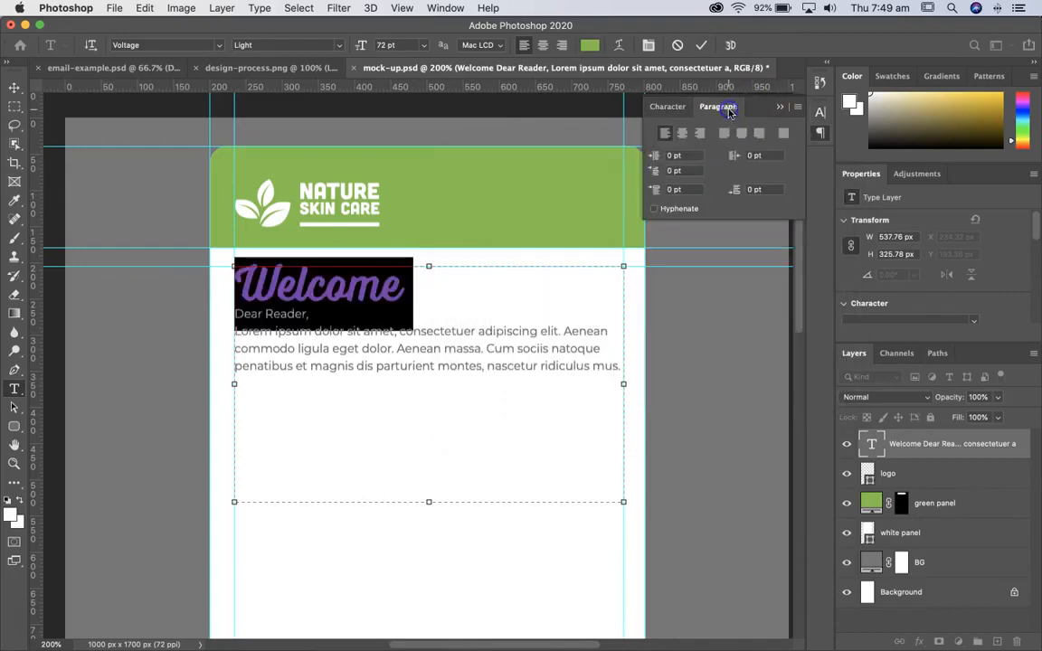
left_click(765, 191)
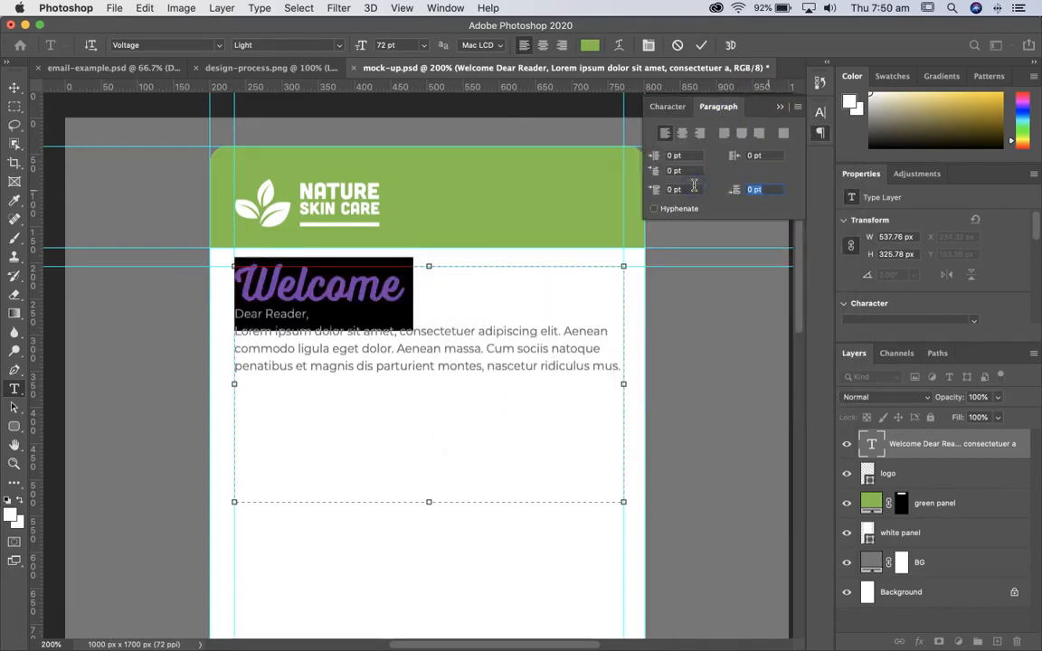
type("-25")
key("Return")
key("Up")
key("Up")
key("Up")
key("Up")
key("Up")
key("Up")
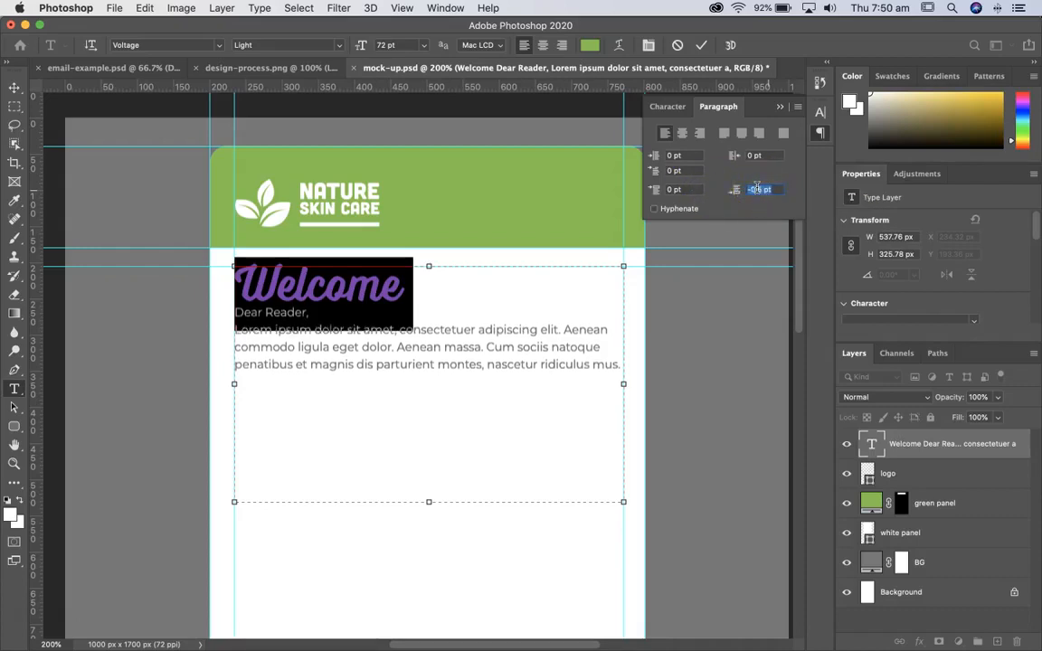
key("Up")
key("Up")
key("Up")
key("Up")
key("Up")
key("Up")
key("Up")
key("Up")
key("Up")
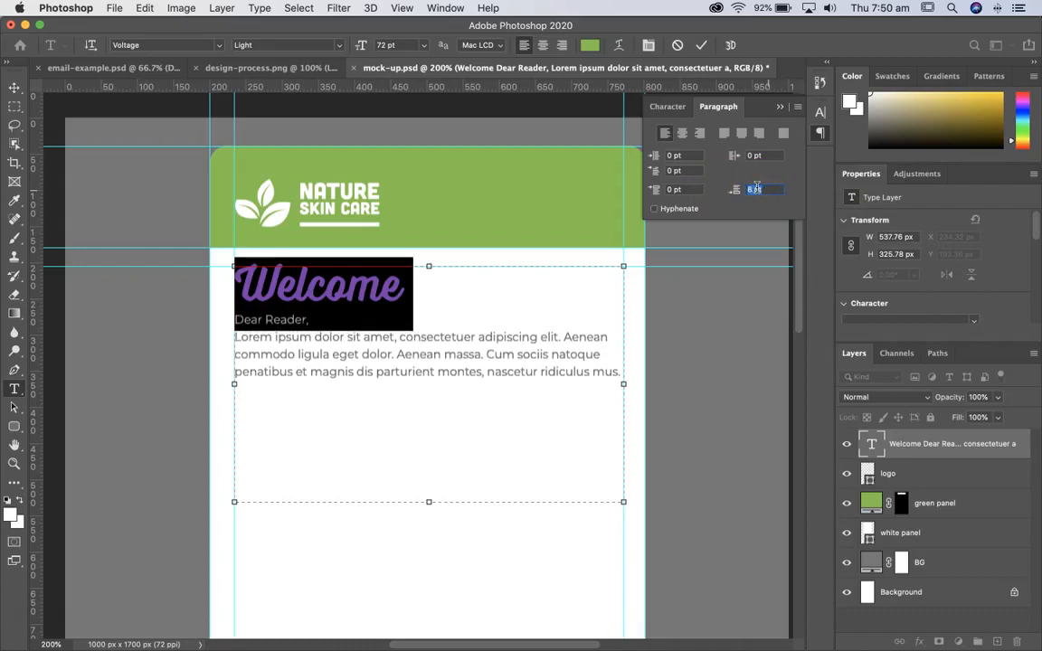
key("Up")
key("Up")
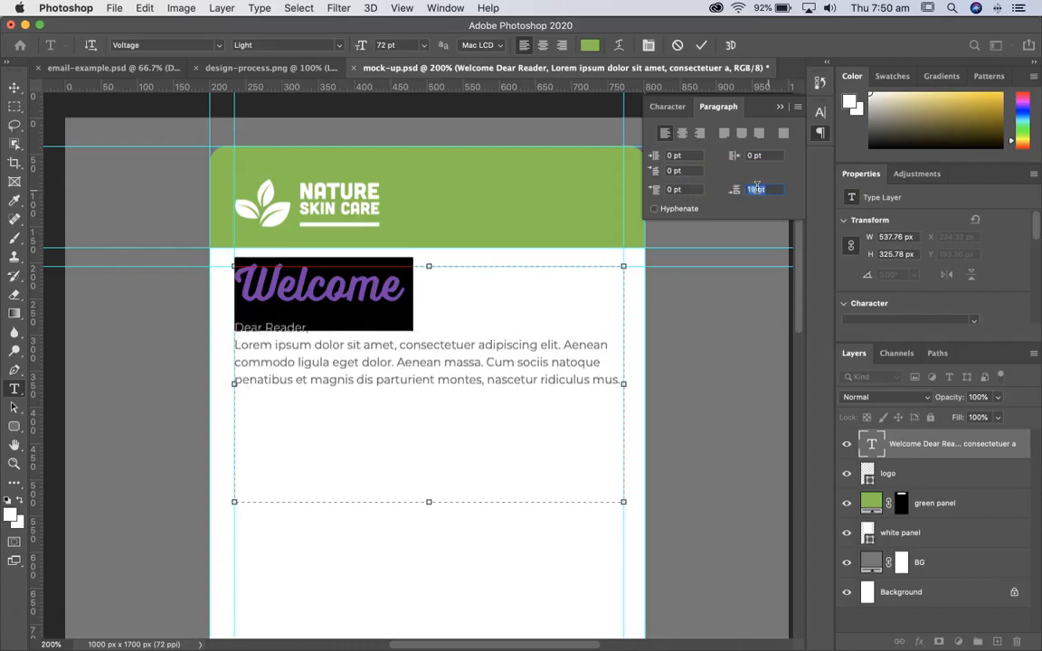
key("Up")
key("Up")
key("Up")
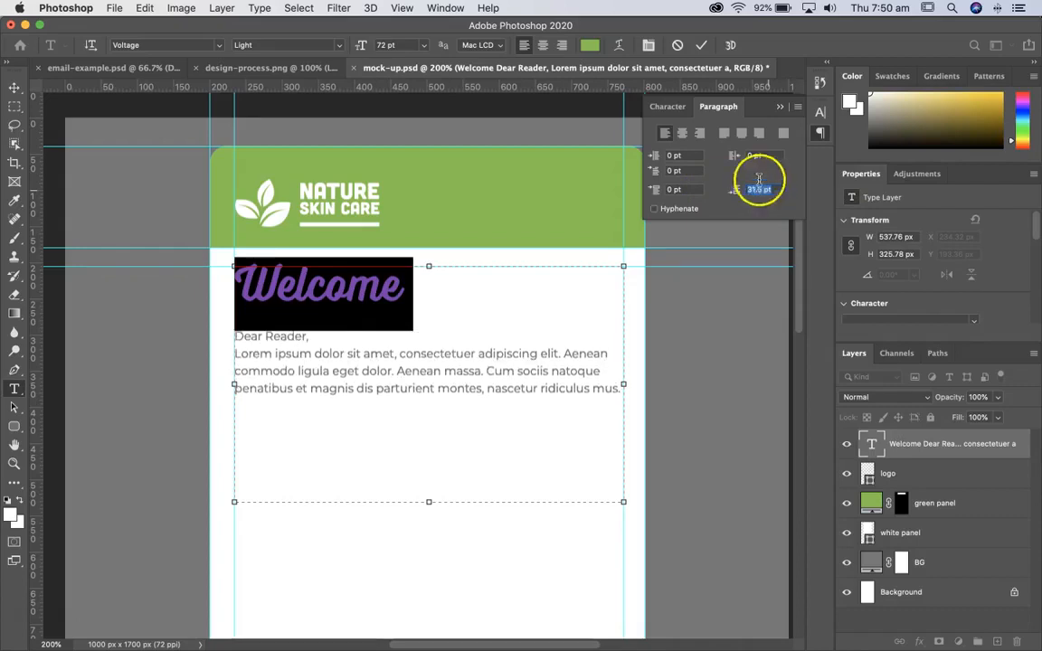
key("Up")
key("Up")
key("Up")
key("Up")
key("Up")
key("Up")
key("Up")
key("Up")
key("Up")
key("Up")
key("Up")
key("Up")
key("Up")
key("Up")
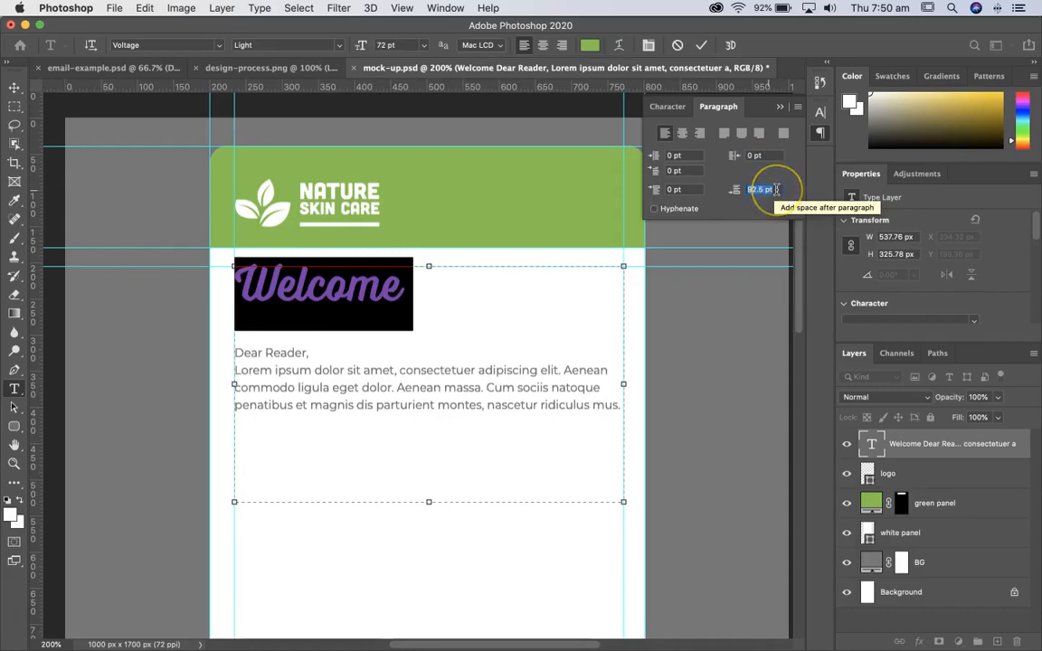
key("Up")
key("Up")
key("Up")
key("Up")
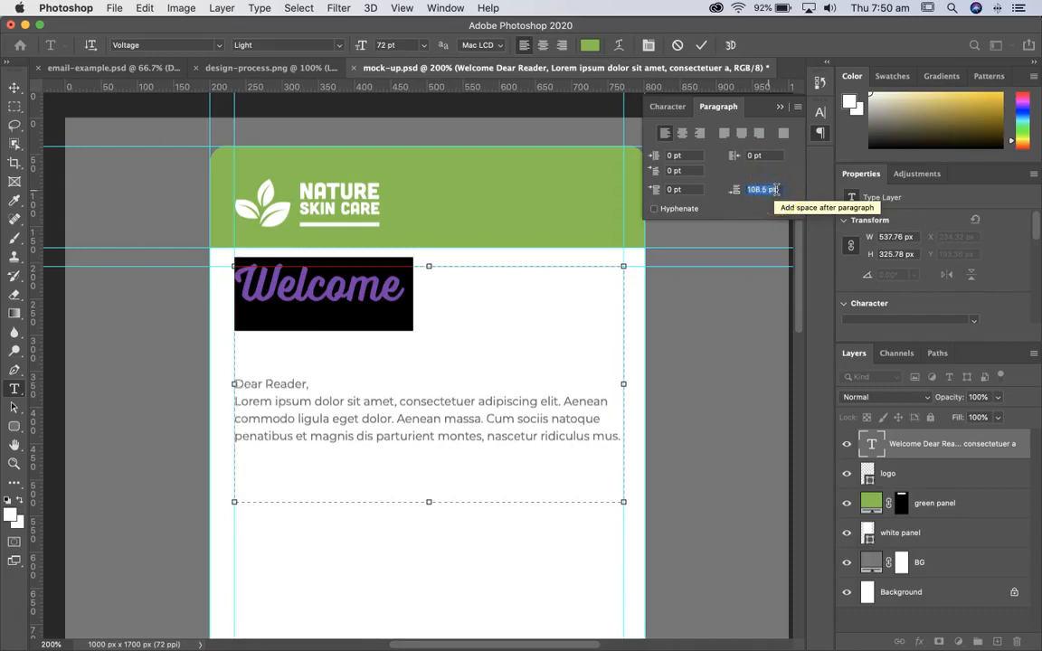
key("Up")
key("Up")
key("Up")
key("Up")
key("Up")
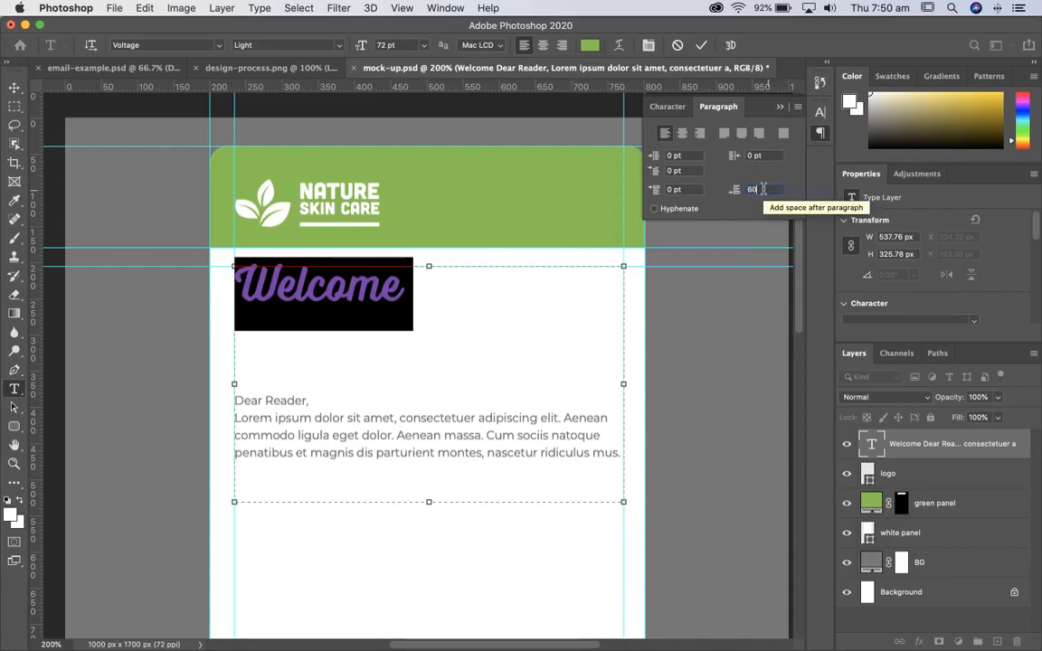
left_click(759, 156)
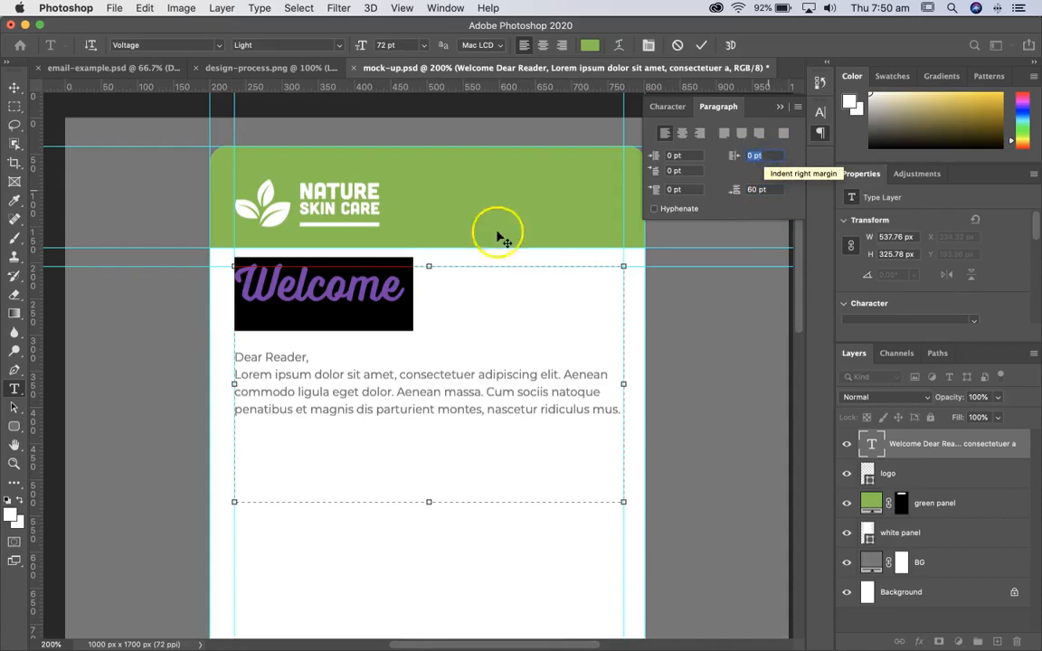
- Set the "Dear Reader," line to the Bold style of Montserrat
double_click(312, 357)
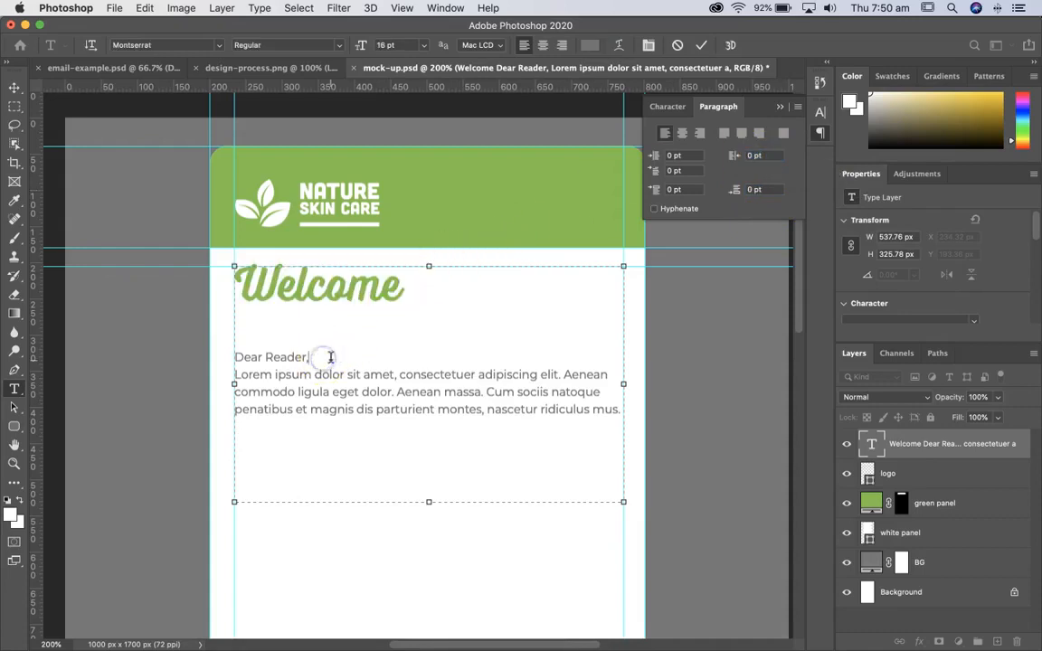
left_click(221, 359, "shift")
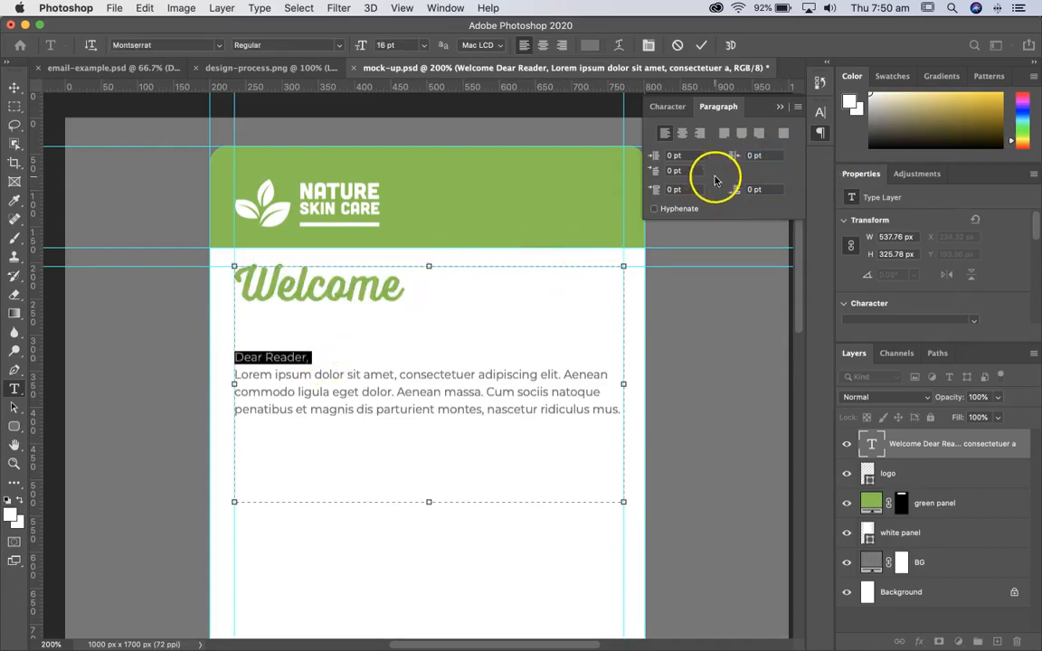
left_click(669, 118)
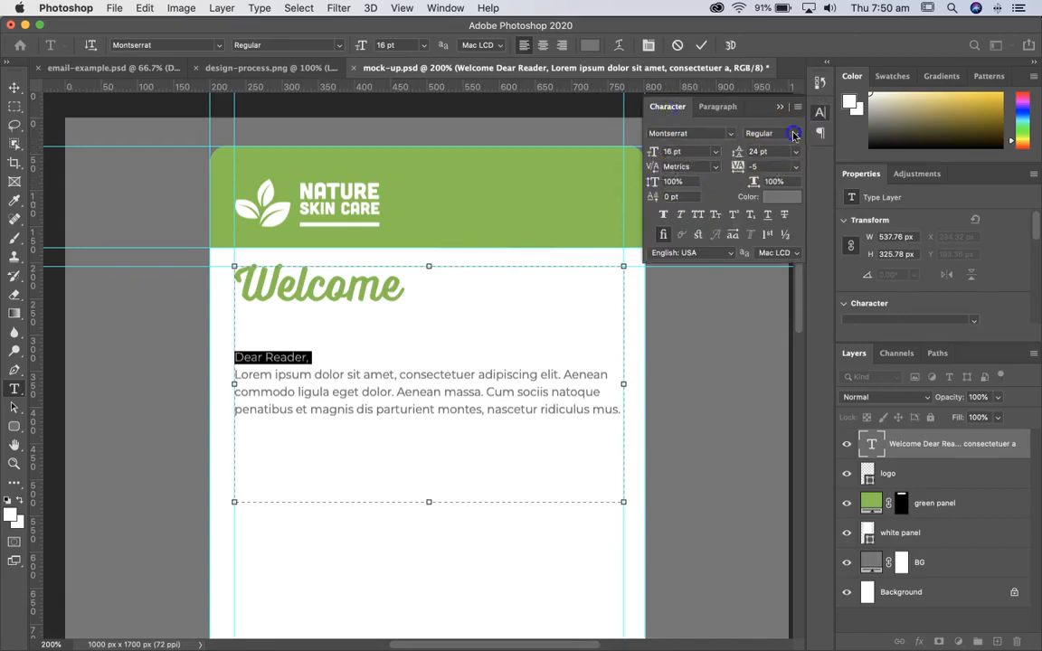
left_click(793, 134)
left_click(777, 258)
left_click(420, 361)
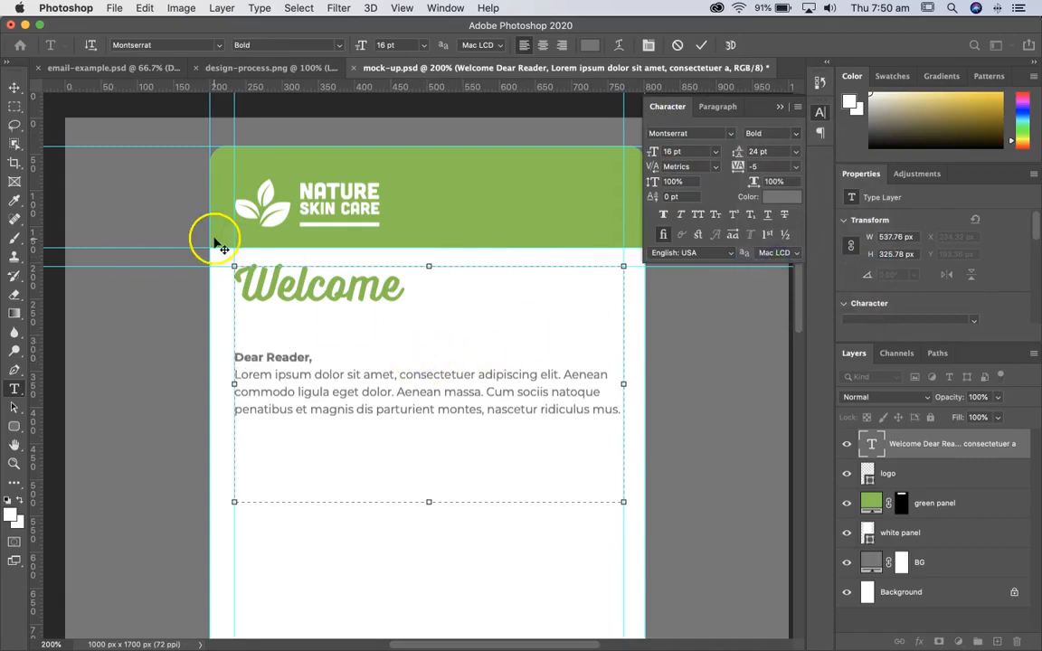
- Draw a rectangular image frame about 538 × 318 px below the intro paragraph, spanning the text-margin guides
left_click(14, 87)
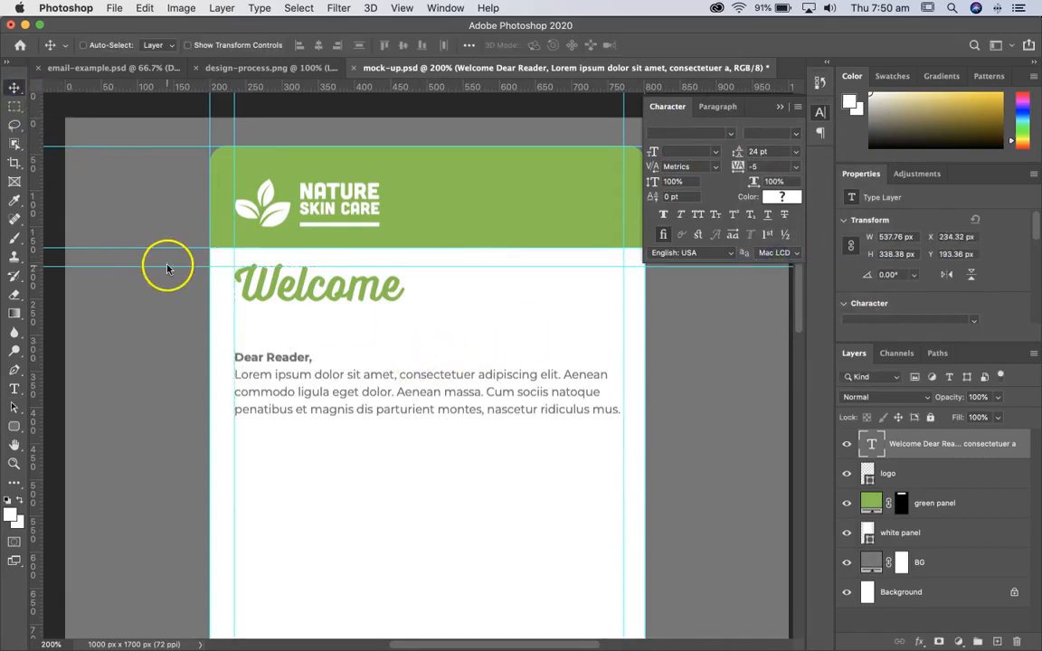
key("super+minus")
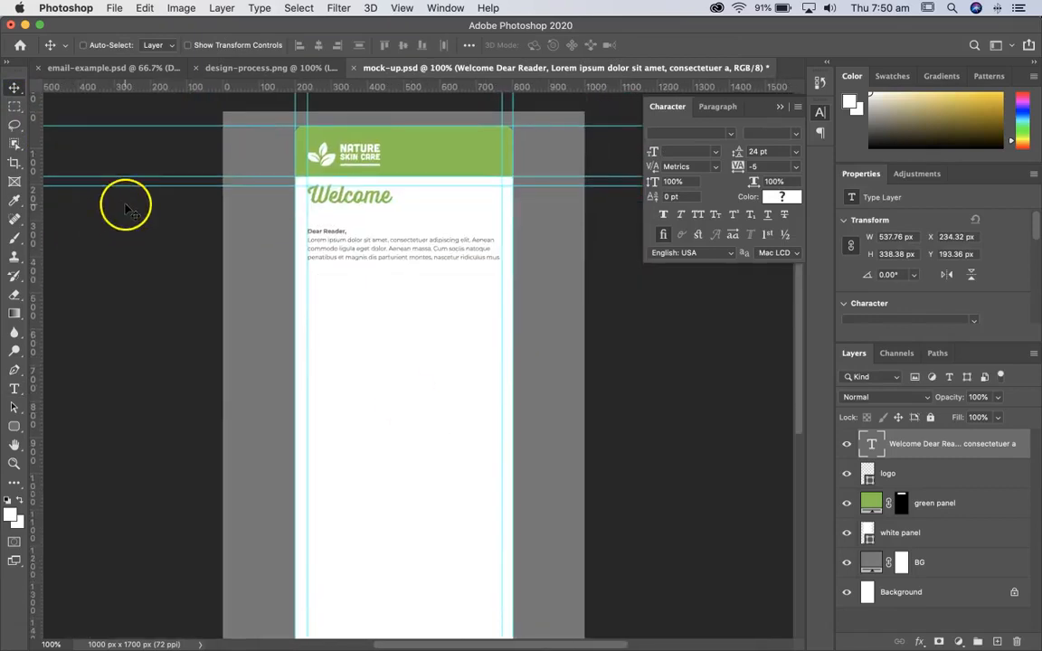
left_click(14, 182)
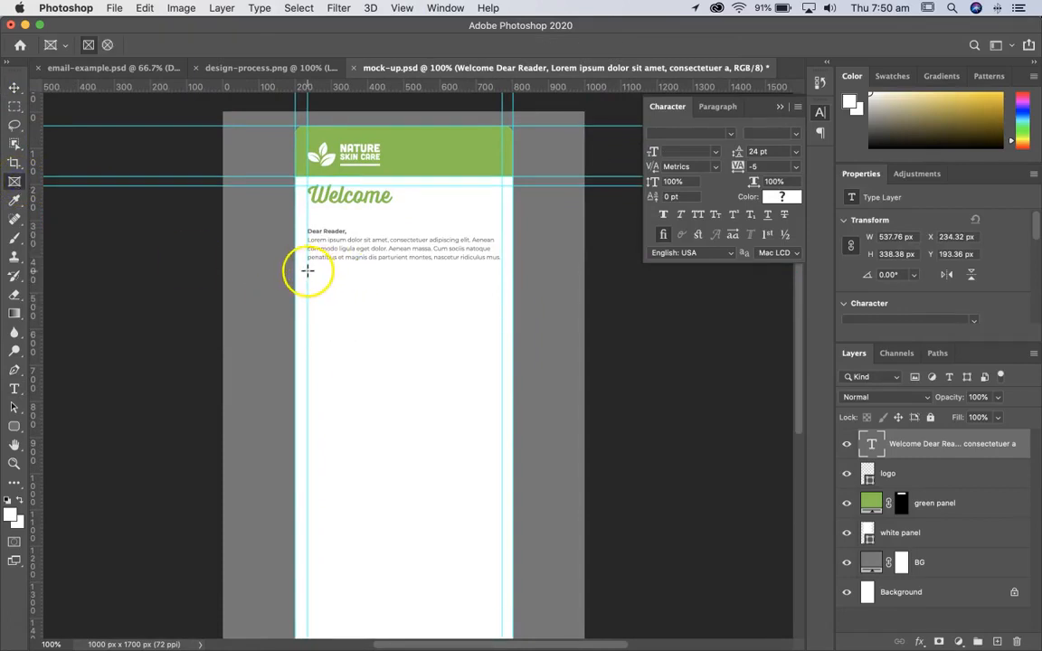
left_click_drag(307, 272, 498, 386)
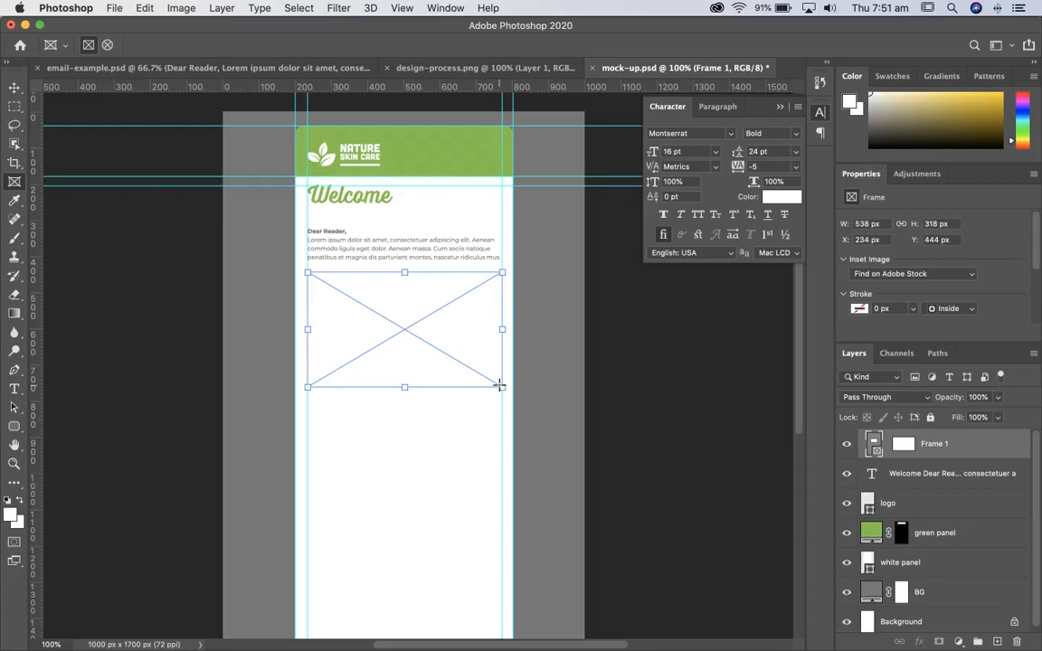
- Switch to Chrome and open unsplash.com in a new browser window
key("super+Tab")
key("super+Tab")
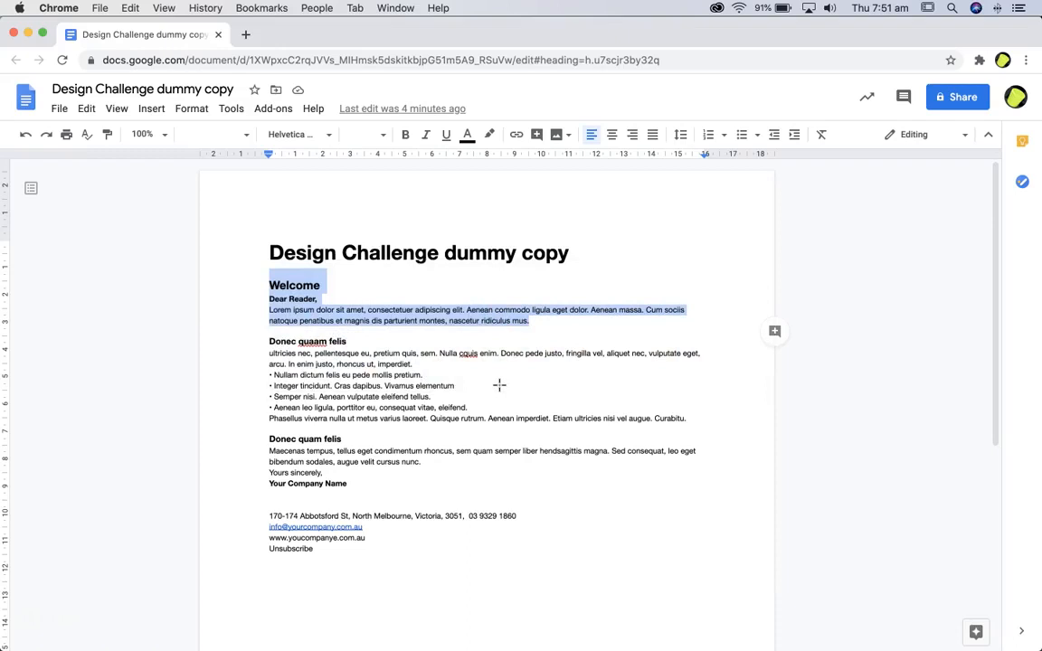
key("super+n")
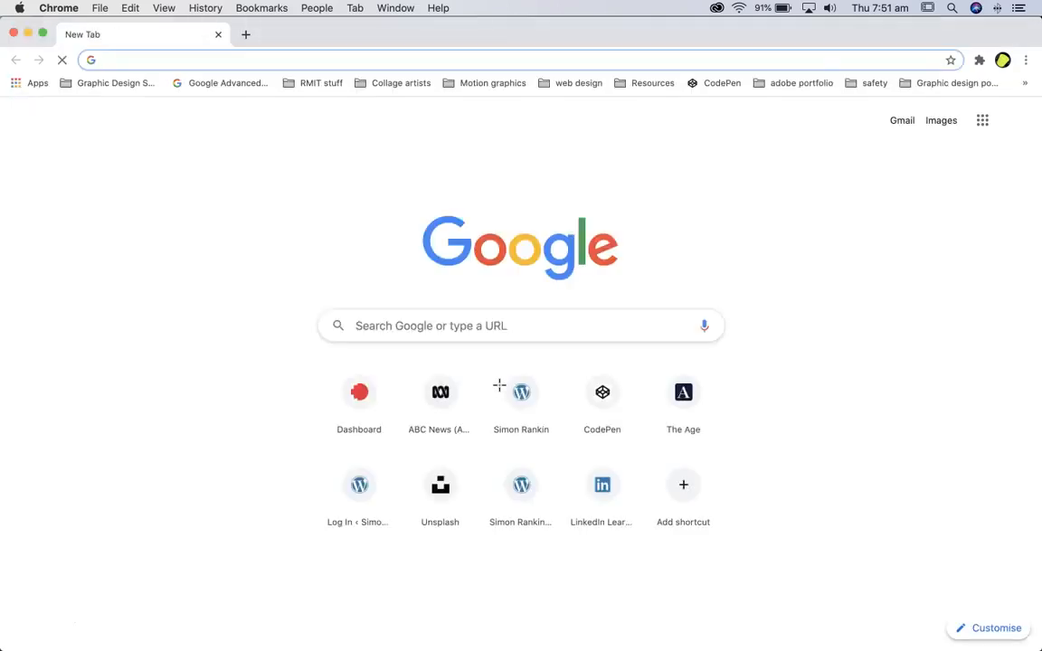
type("unsplash")
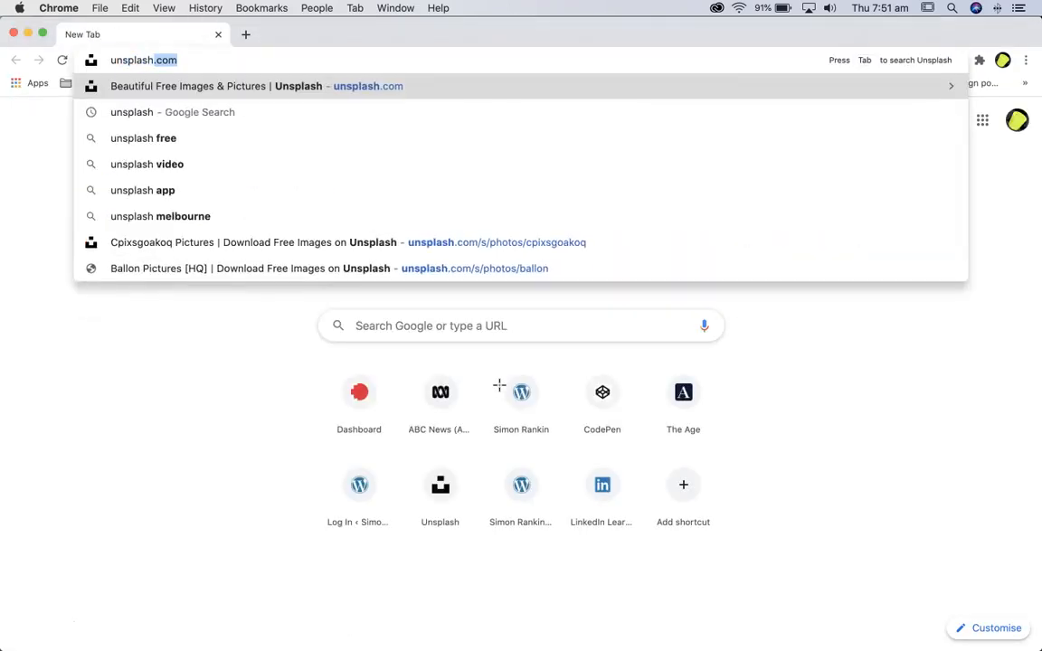
key("Return")
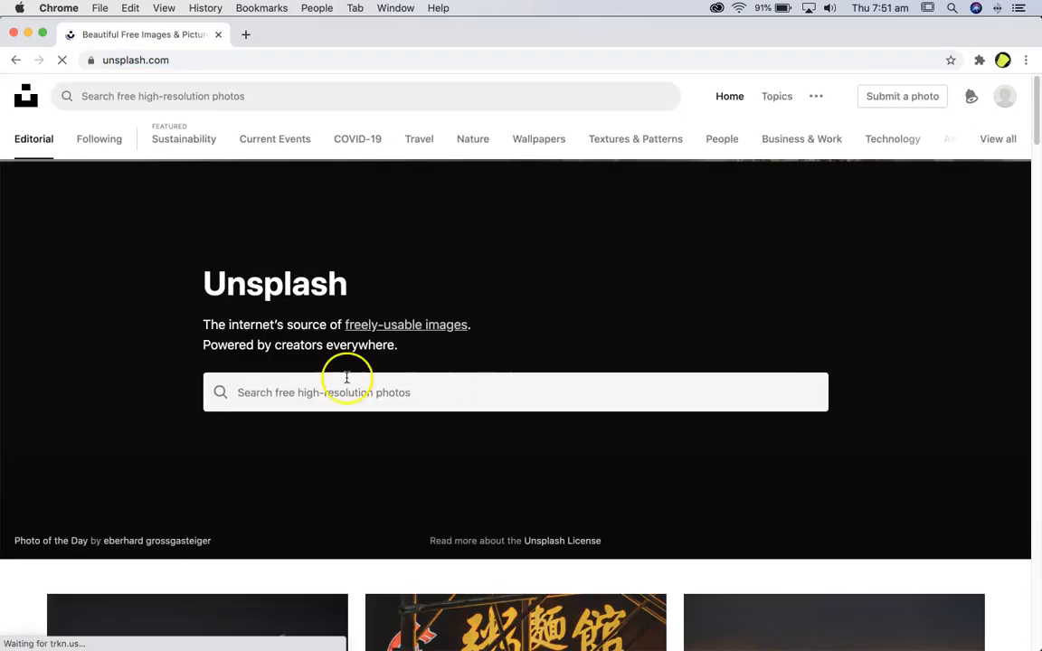
- Search Unsplash for "skin care" photos
left_click(324, 395)
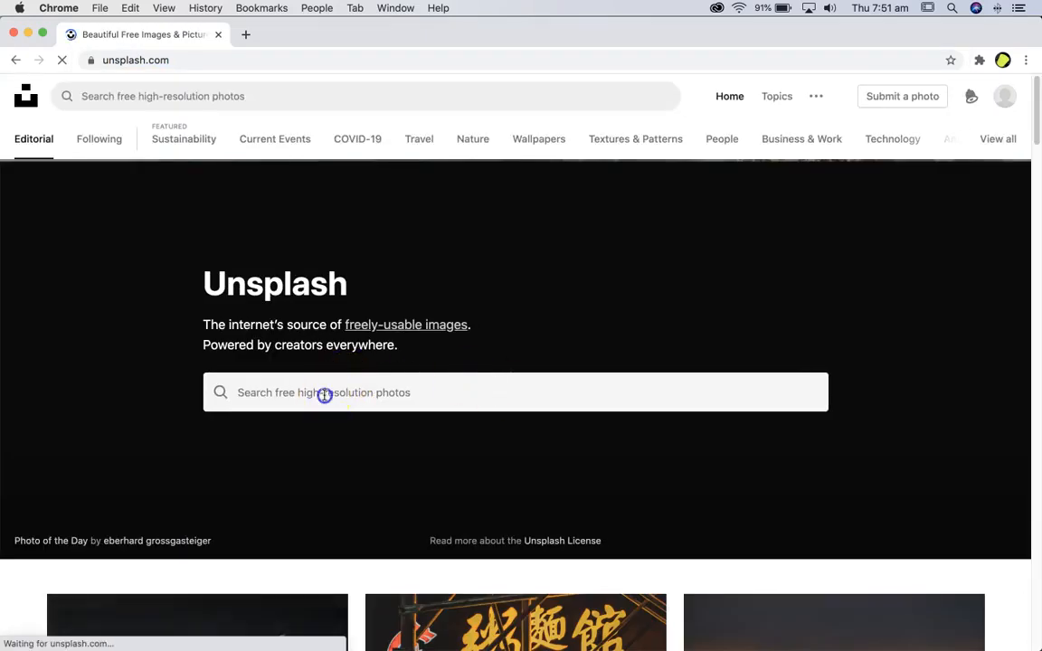
type("ski")
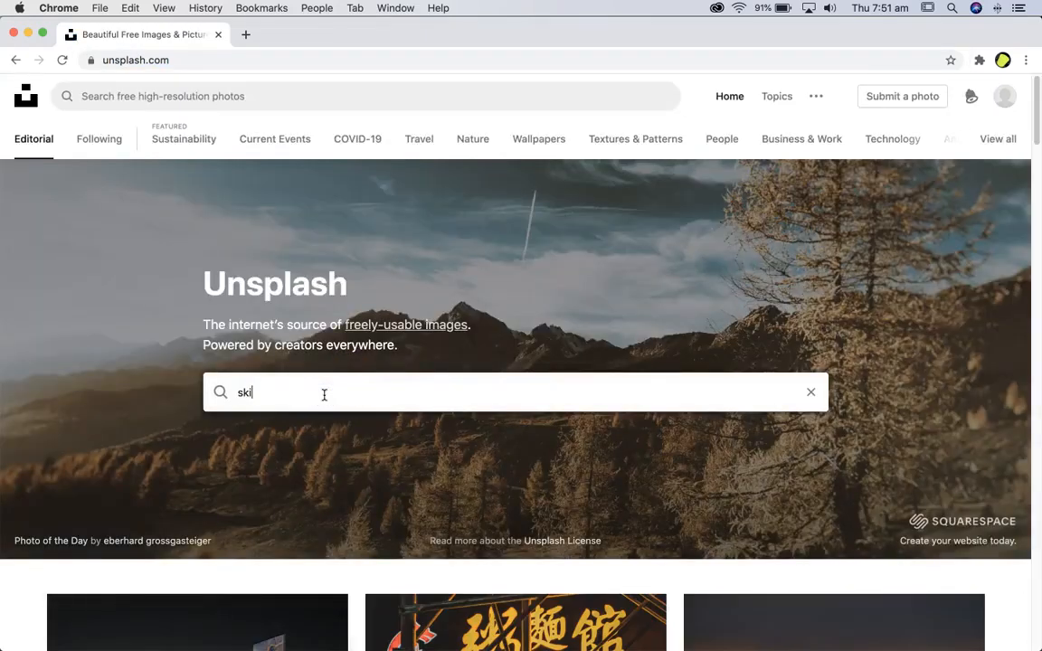
type("n care")
key("Return")
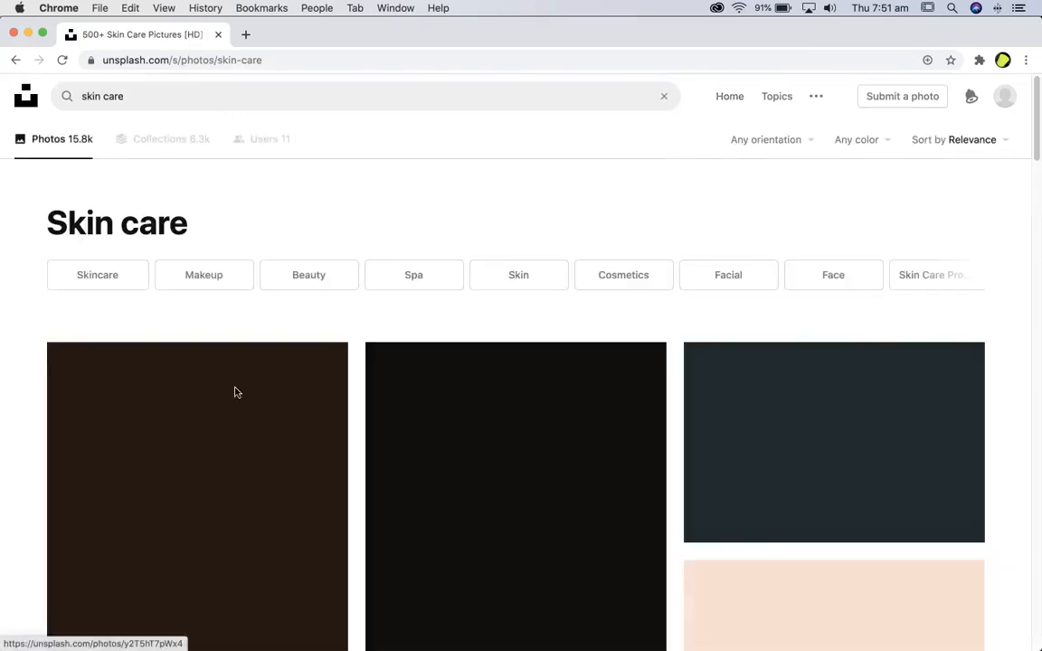
- Download the photo of the woman's face surrounded by sliced citrus and reveal the file in the Downloads folder
scroll(570, 431, "down", 2)
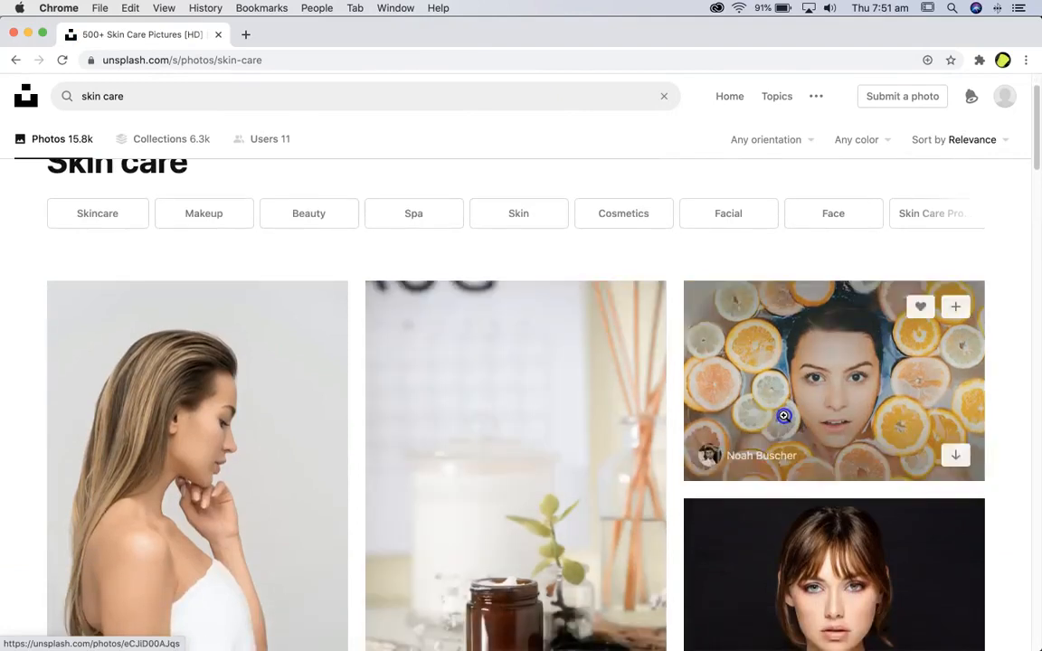
left_click(783, 417)
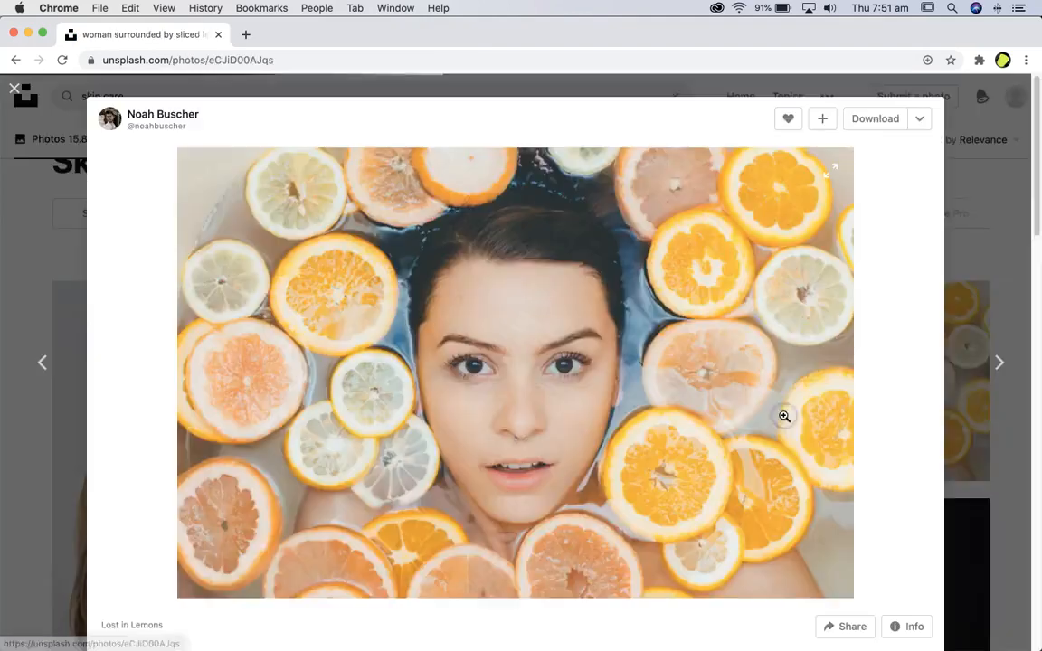
left_click(885, 121)
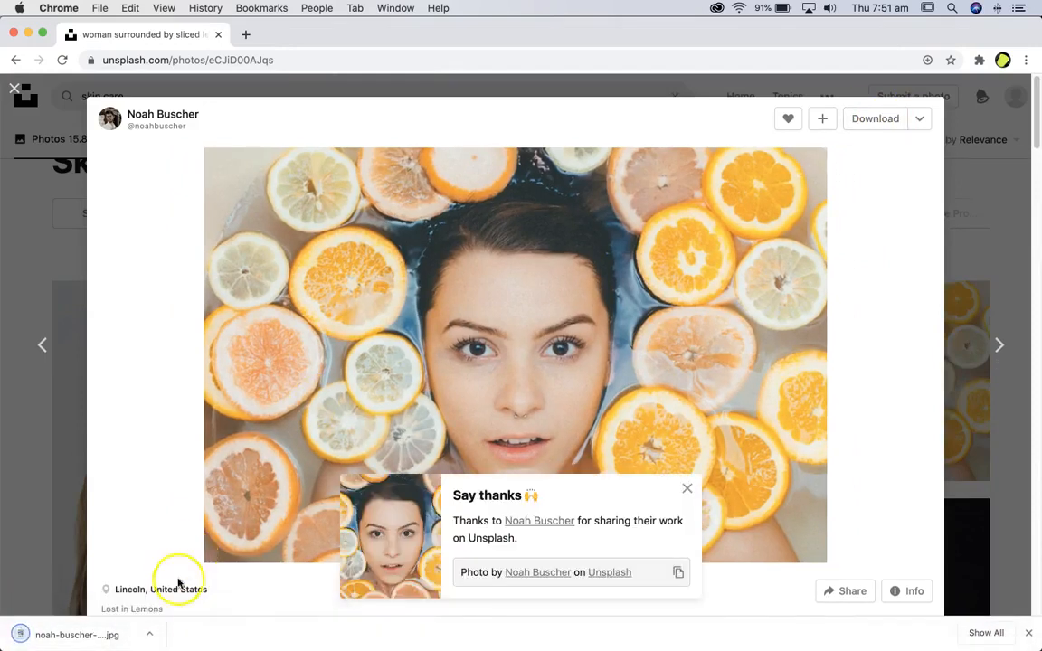
left_click(148, 633)
left_click(133, 635)
left_click(142, 633)
left_click(175, 616)
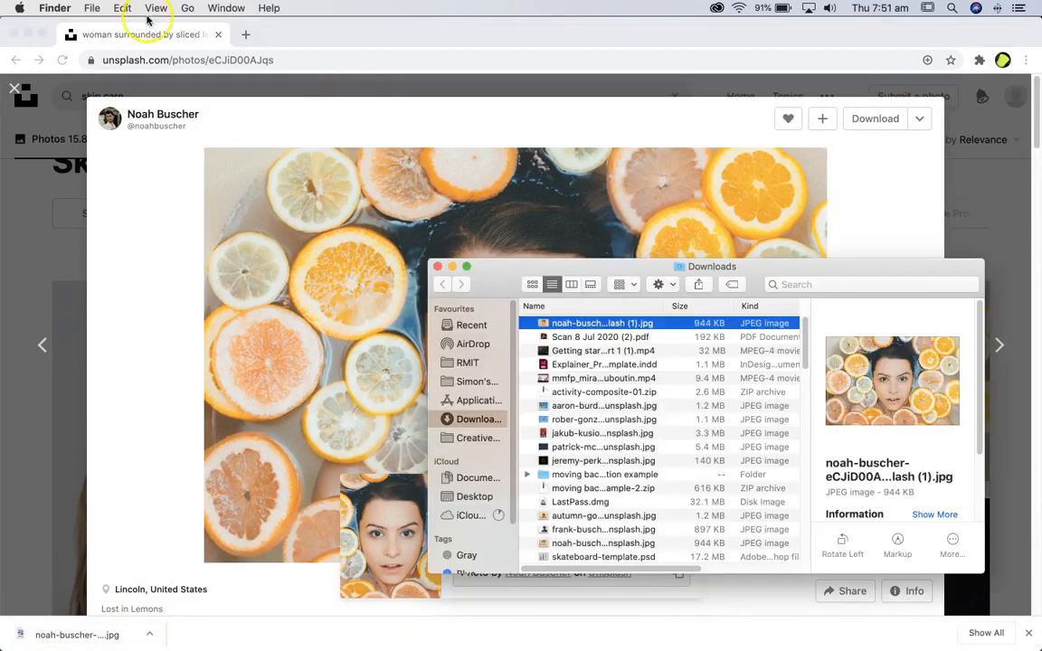
- Close the Unsplash window and place the downloaded citrus portrait into the empty image frame in the Photoshop mock-up
left_click(27, 34)
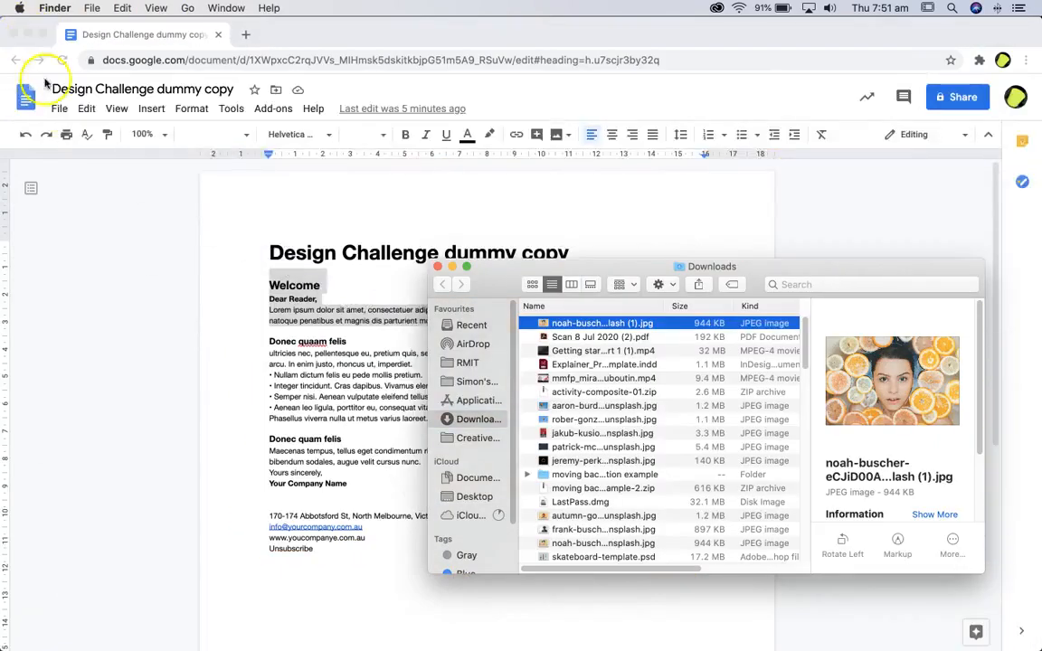
key("super+Tab")
key("super+Tab")
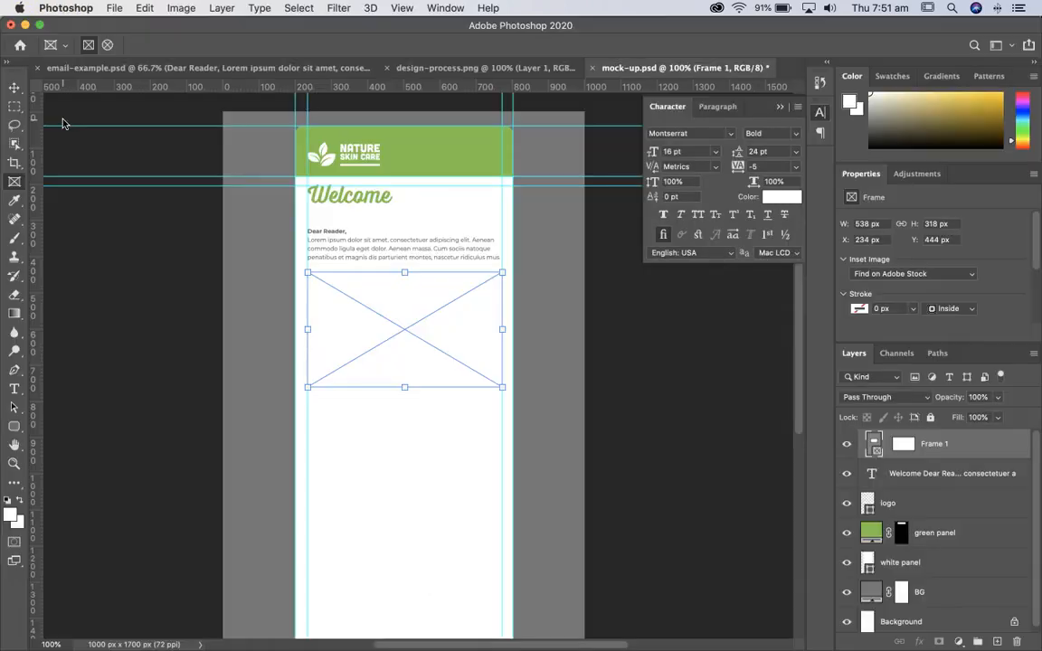
key("super+Tab")
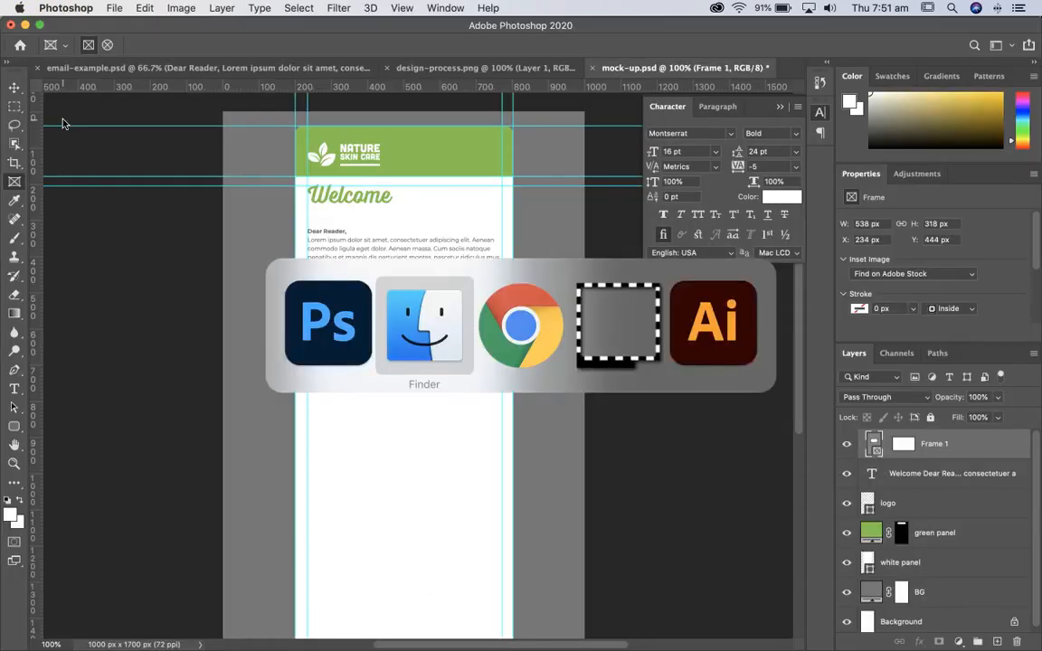
left_click_drag(570, 323, 362, 318)
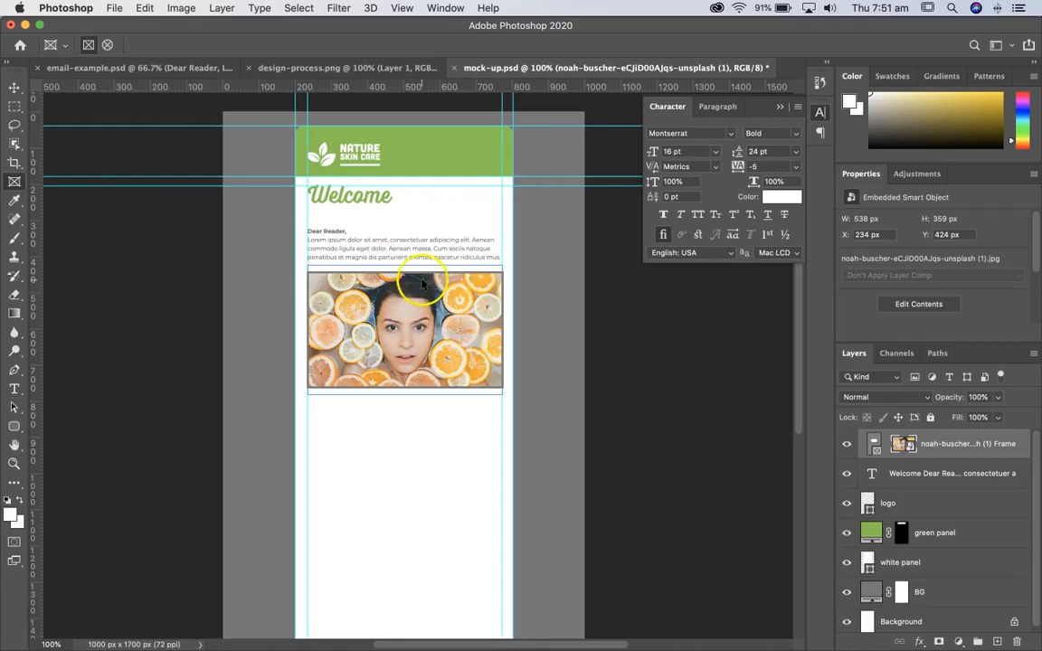
- Deselect the photo frame by selecting the logo layer, and create a paragraph text box about 538 × 342 px below the photo
left_click(14, 86)
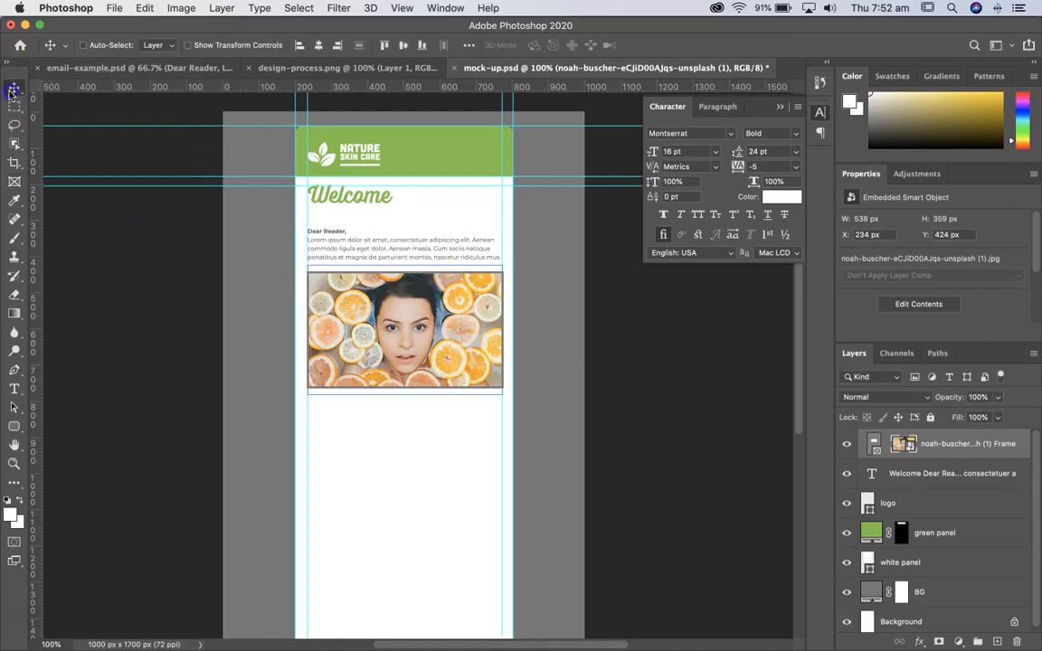
left_click(15, 105)
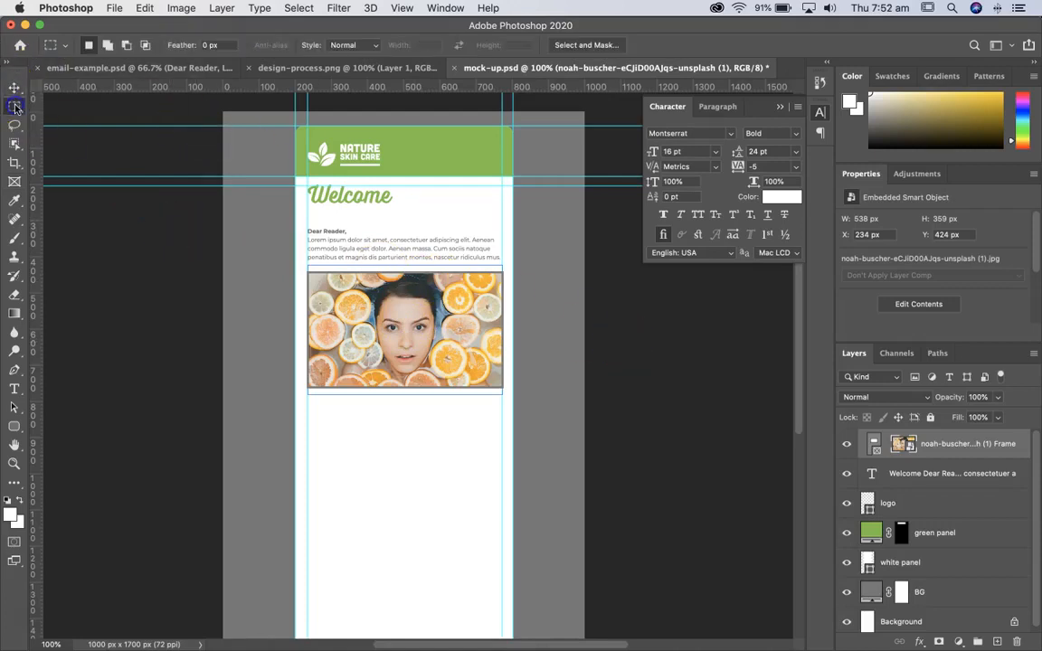
left_click(956, 501)
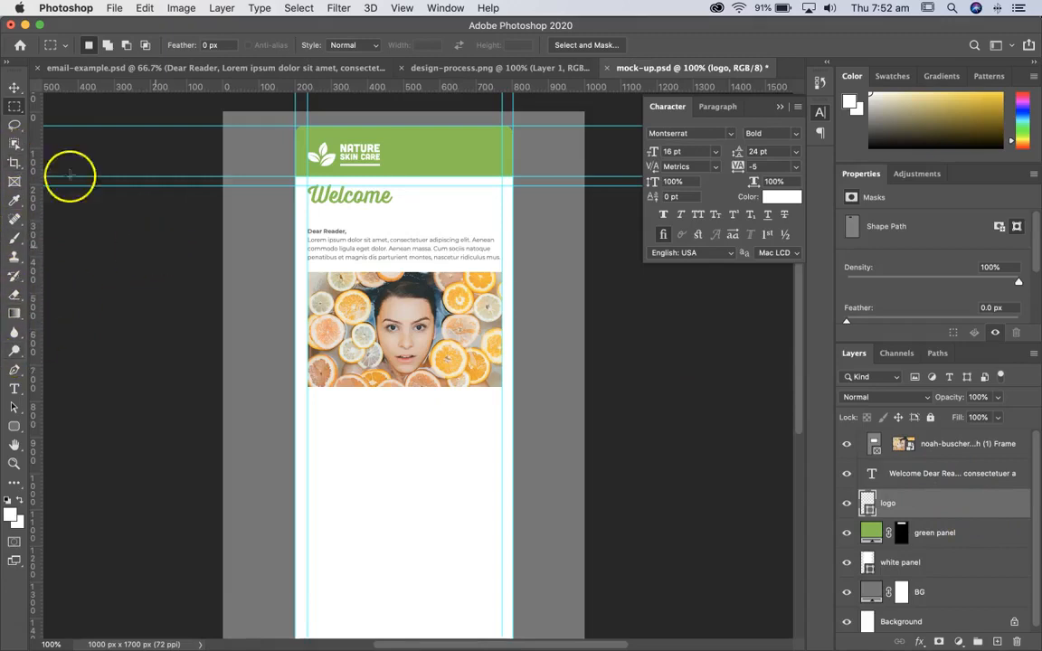
left_click(14, 391)
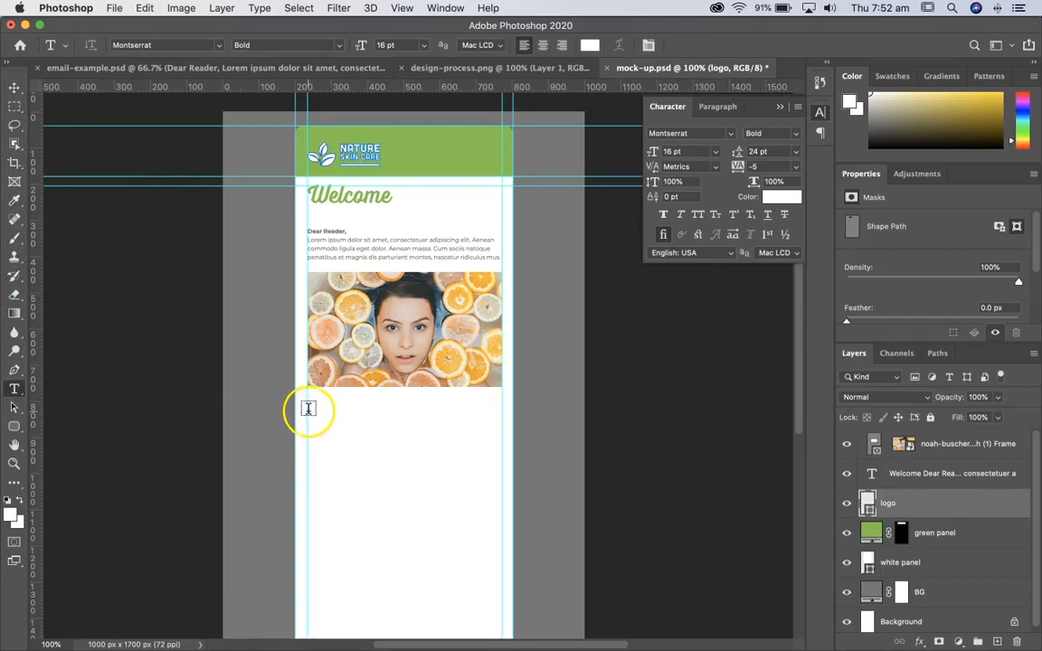
left_click_drag(307, 404, 501, 529)
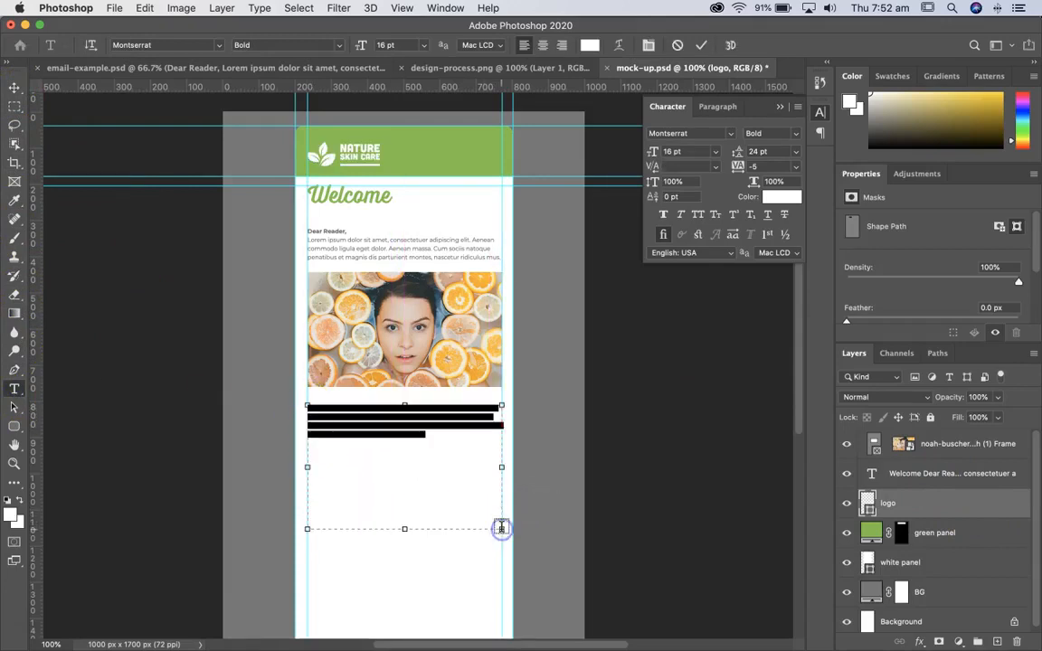
- Switch to the dummy copy document in Chrome and cut the text from "Donec quaam felis" through "Your Company Name"
key("super+Tab")
key("super+Tab")
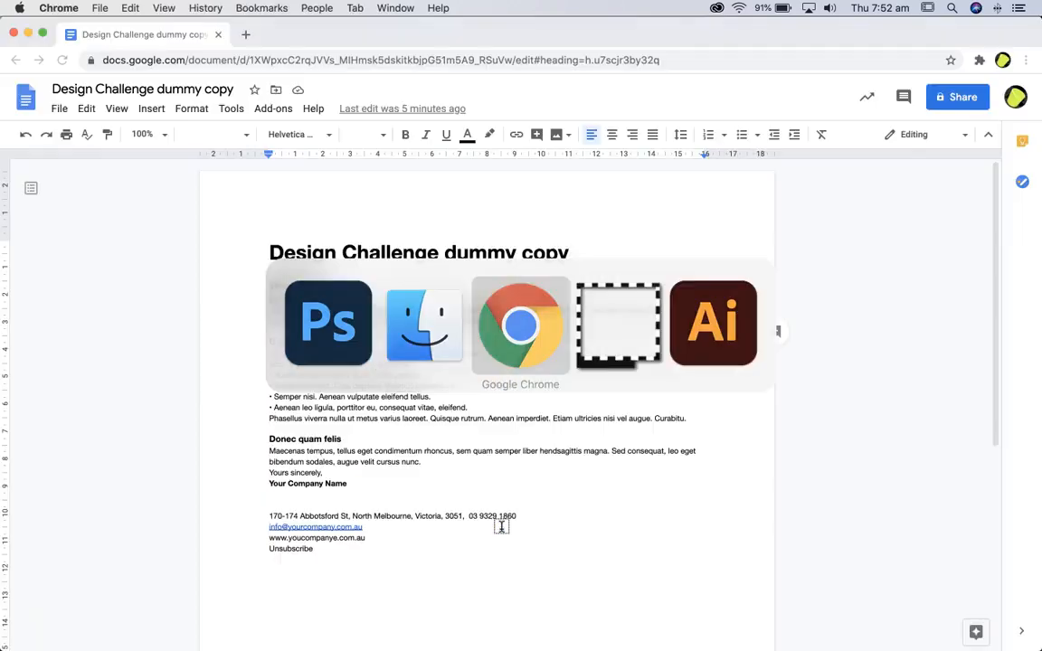
left_click(305, 363)
left_click_drag(267, 341, 360, 495)
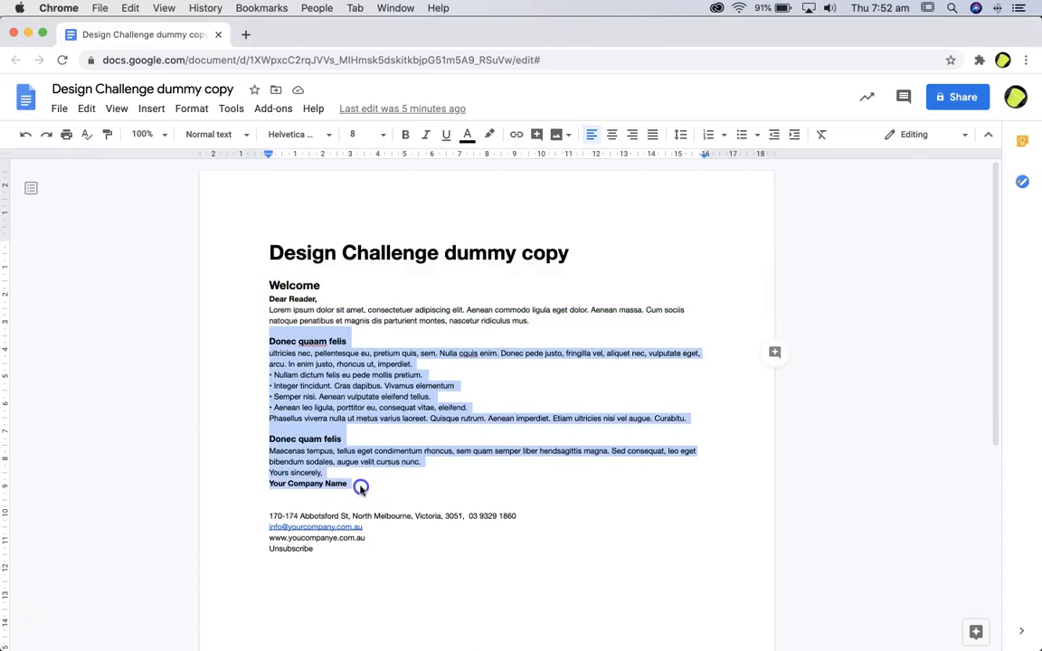
key("BackSpace")
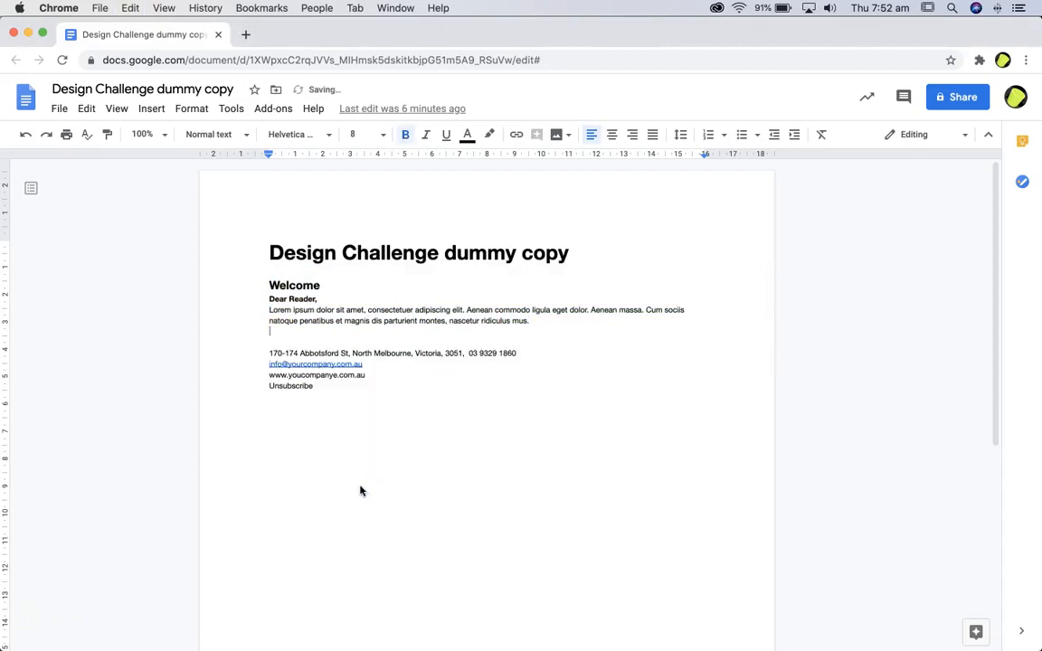
- Return to Photoshop and paste the cut copy into the text box below the photo
key("super+Tab")
left_click(338, 437)
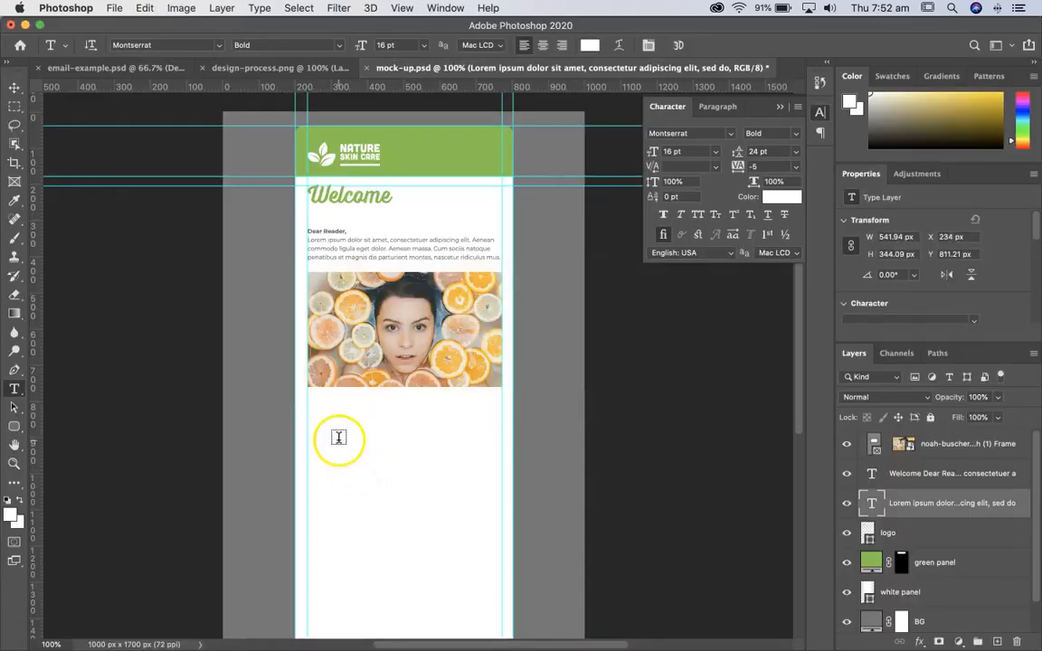
left_click(320, 419)
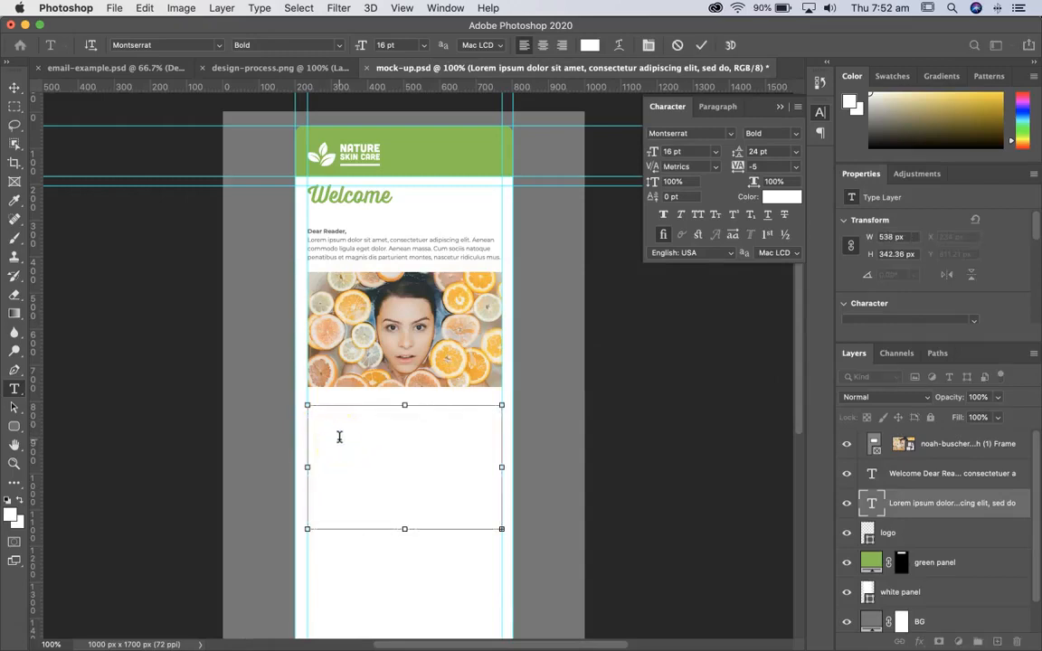
- Color all text in the box below the photo grey and set it to the Regular style of Montserrat
key("super+a")
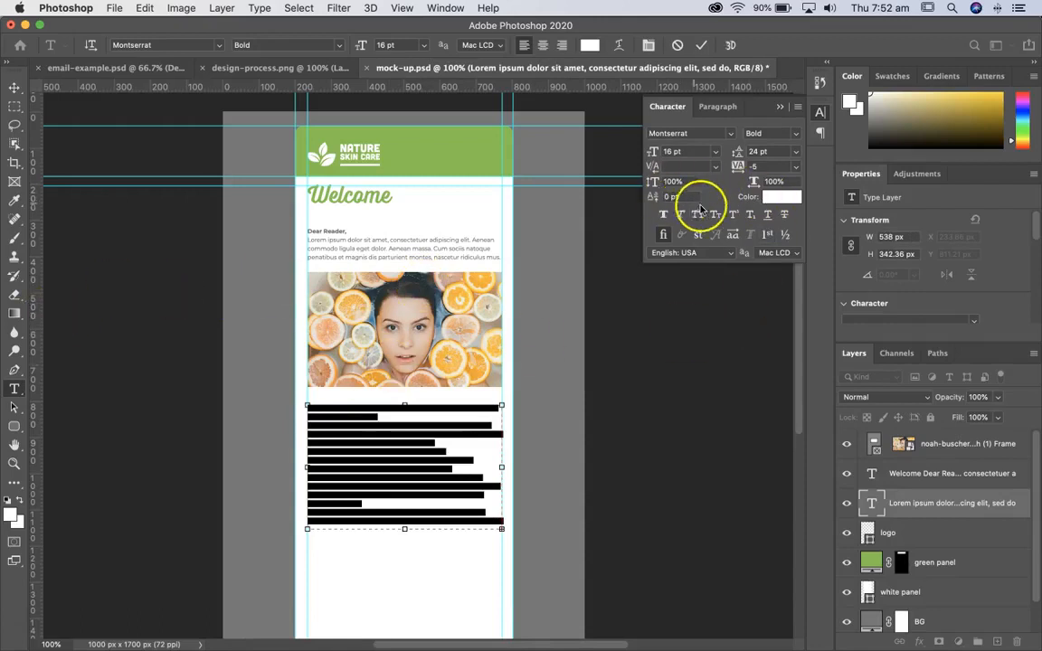
left_click(774, 197)
left_click_drag(488, 273, 438, 273)
left_click(796, 175)
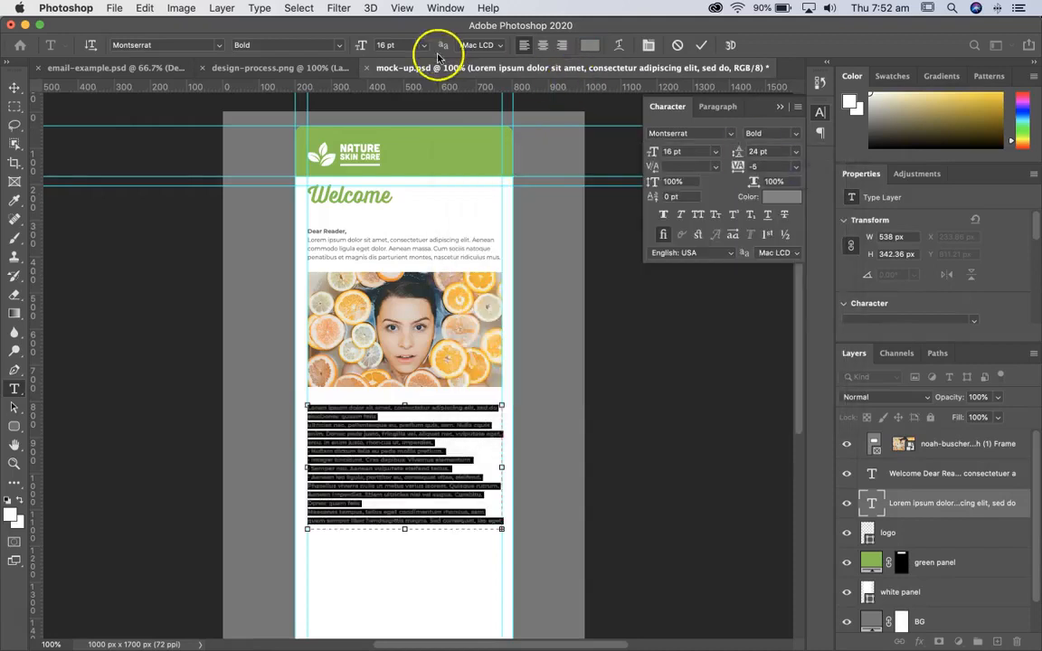
left_click(338, 45)
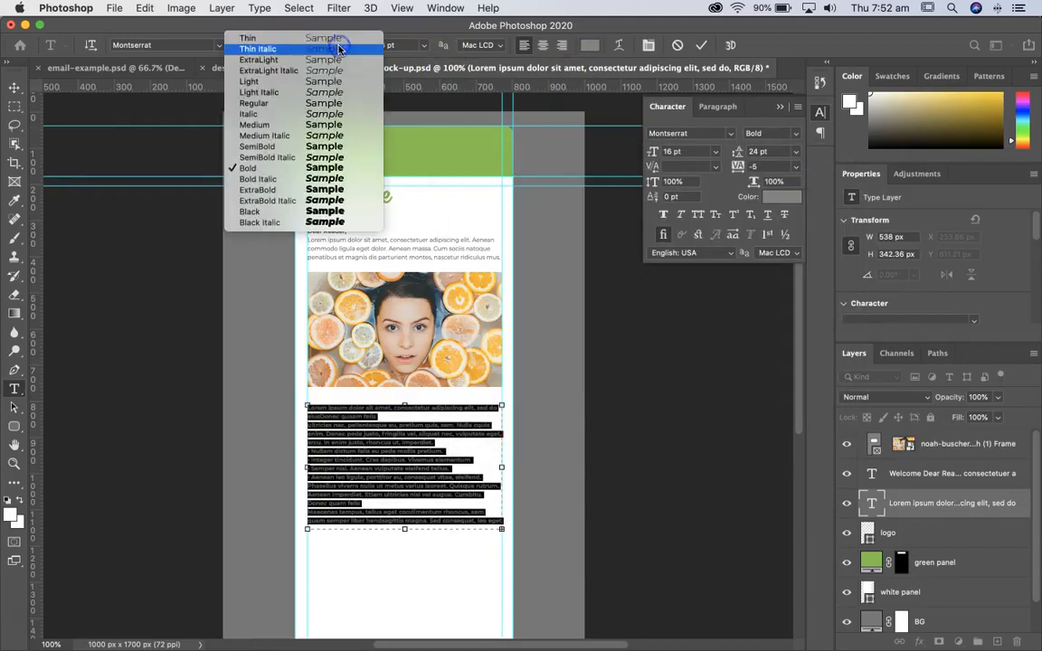
left_click(305, 103)
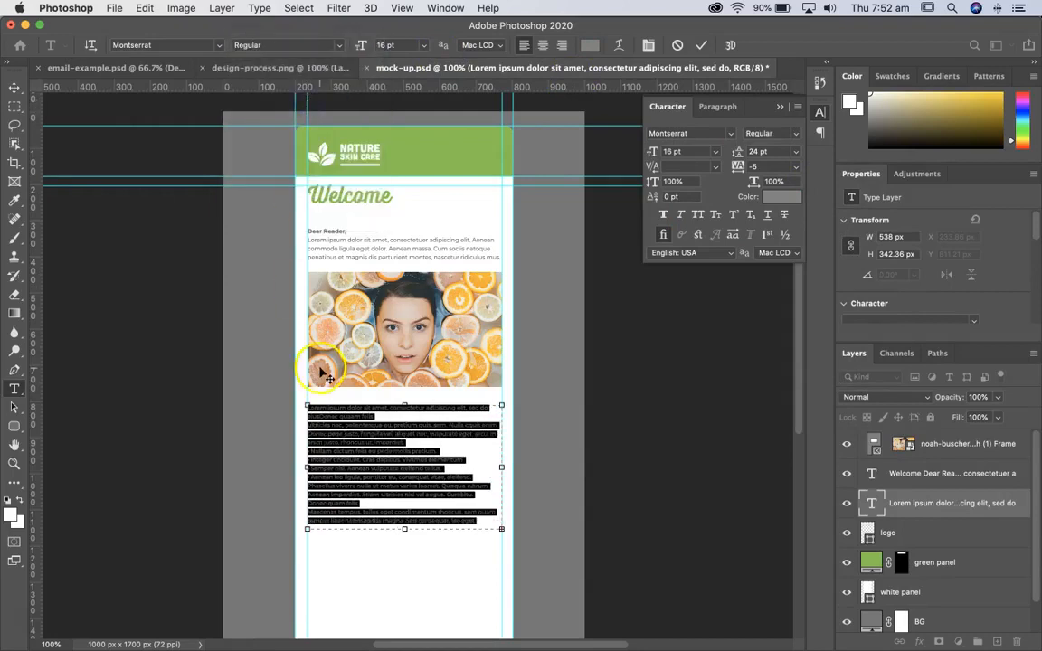
- Extend the lower text box downward to a height of about 572 px so all the pasted copy fits
left_click_drag(404, 529, 404, 613)
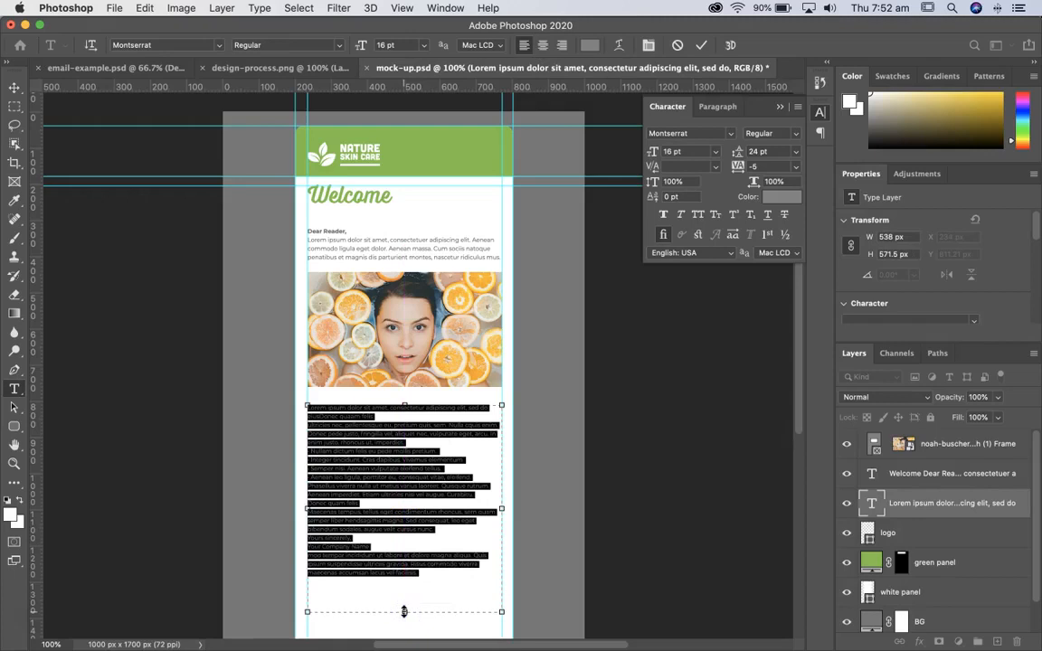
key("super+equal")
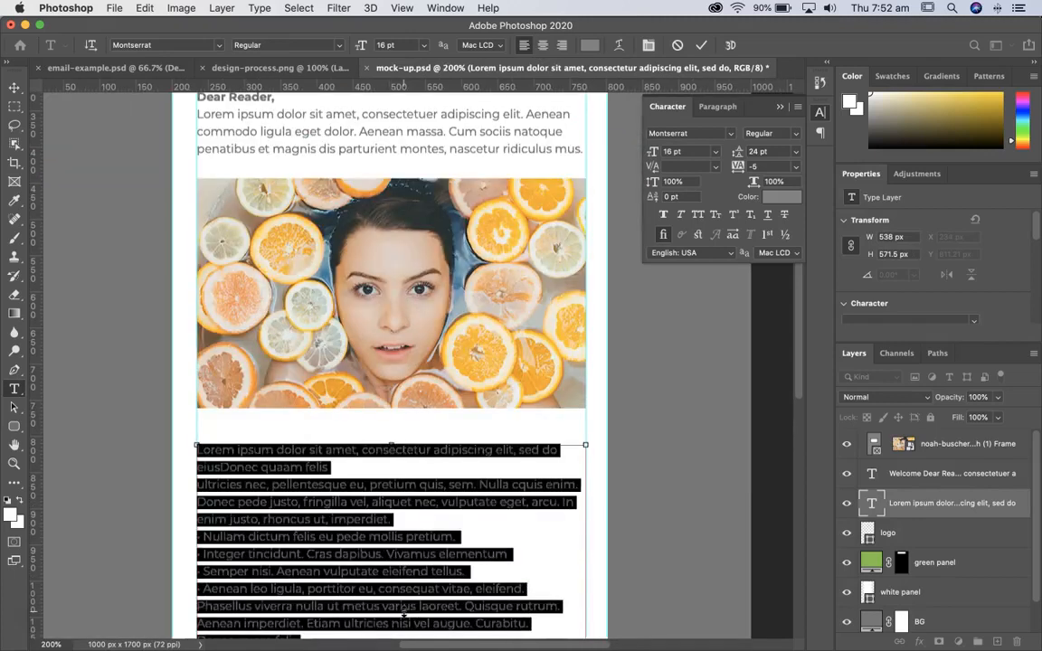
- Set the space after paragraph to 16 pt for all text in the box below the photo
scroll(441, 545, "down", 5)
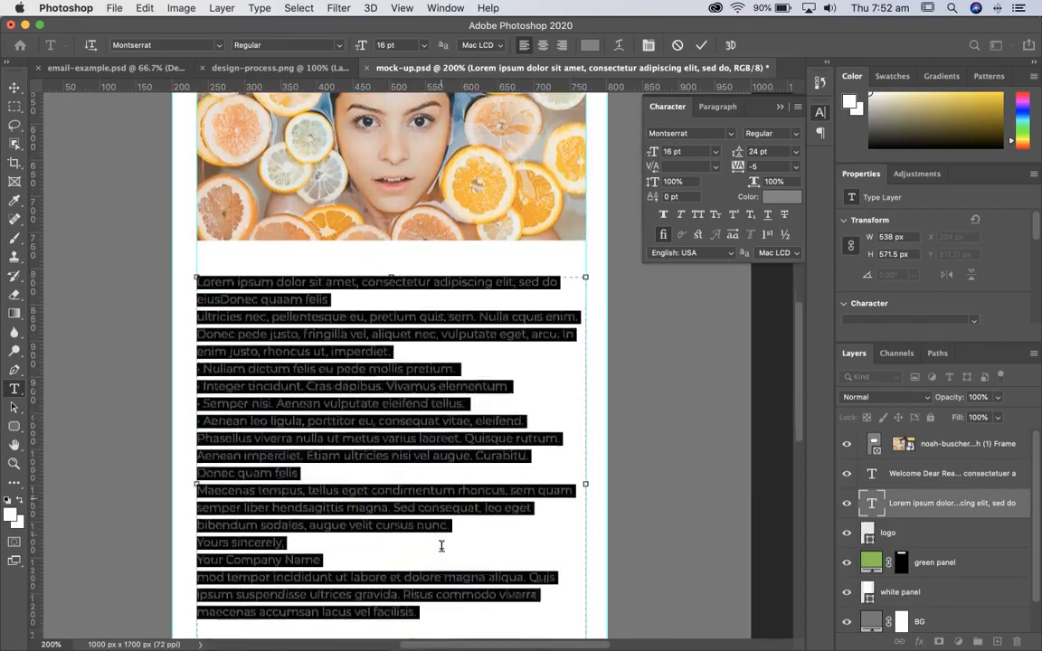
left_click(415, 518)
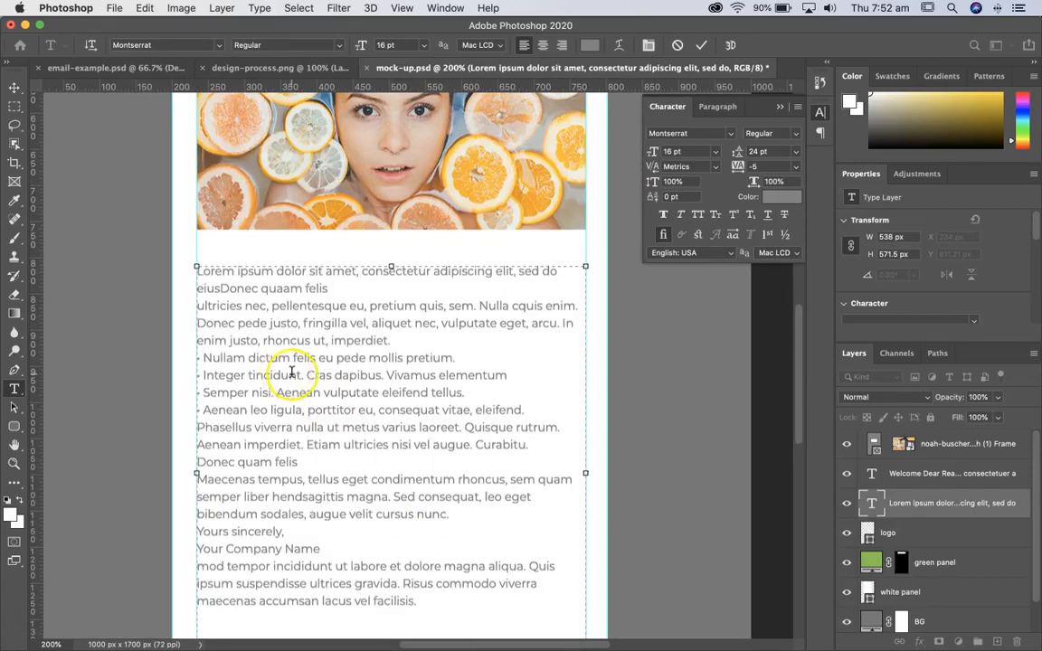
scroll(292, 371, "up", 5)
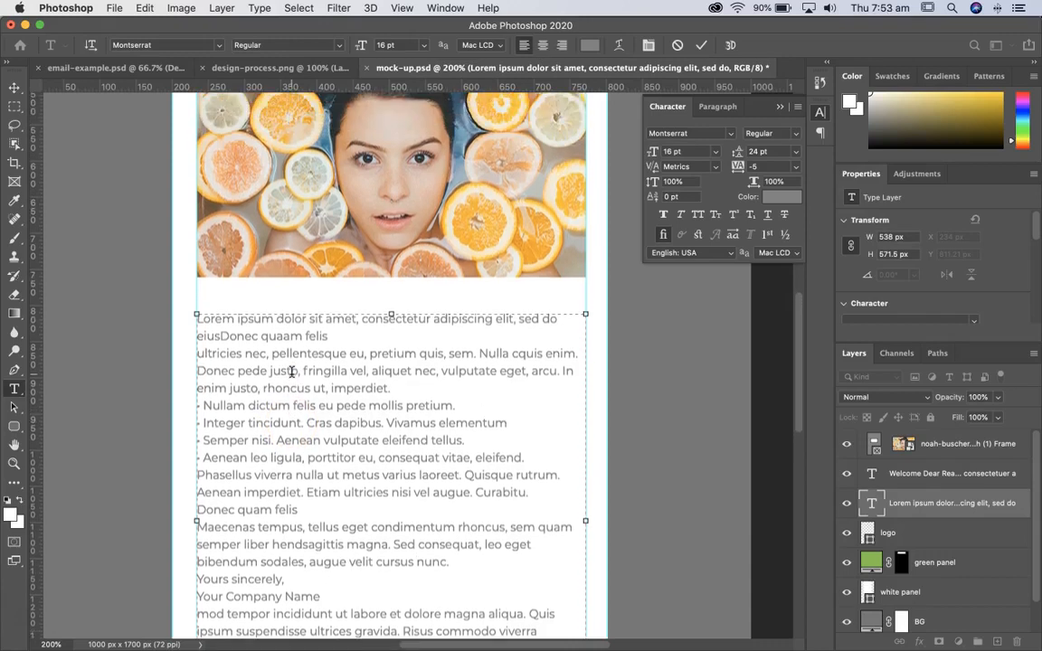
scroll(292, 372, "up", 3)
scroll(292, 372, "down", 7)
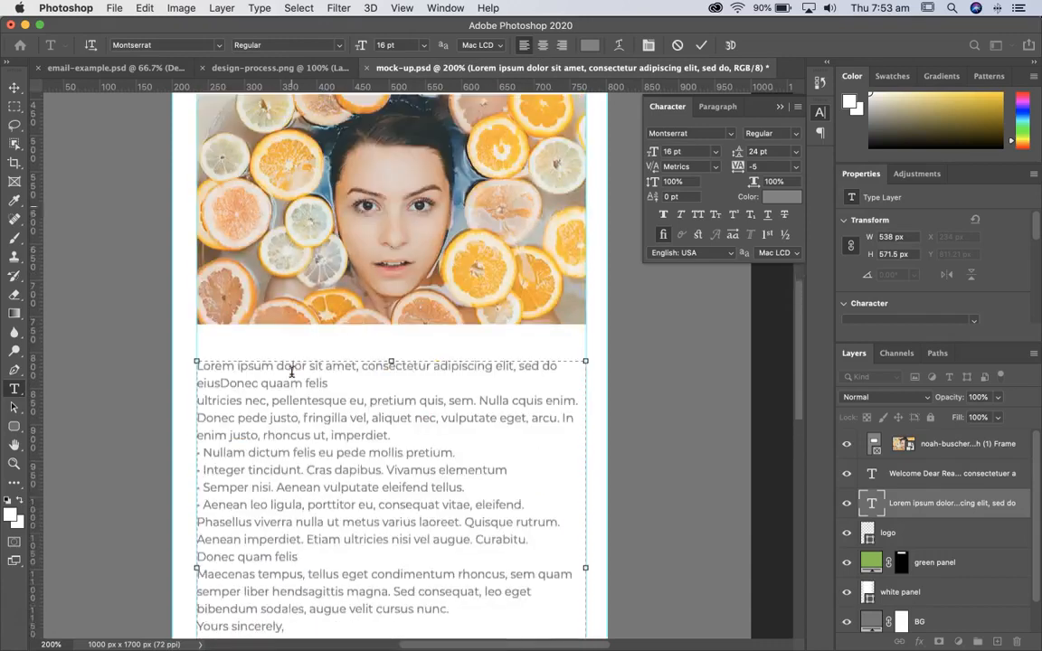
key("super+a")
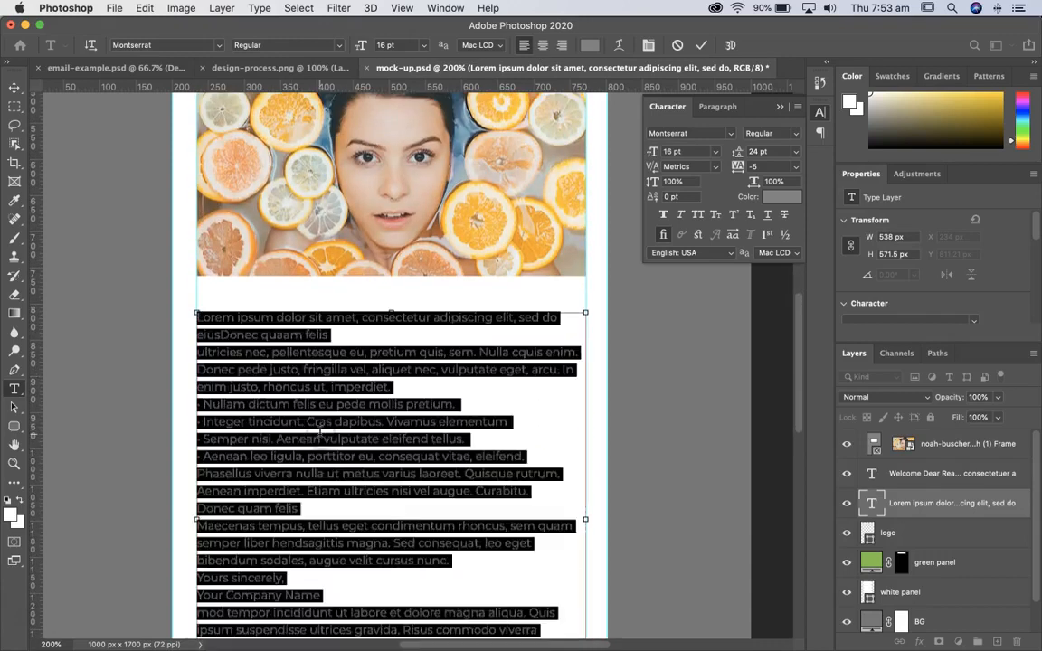
left_click(717, 107)
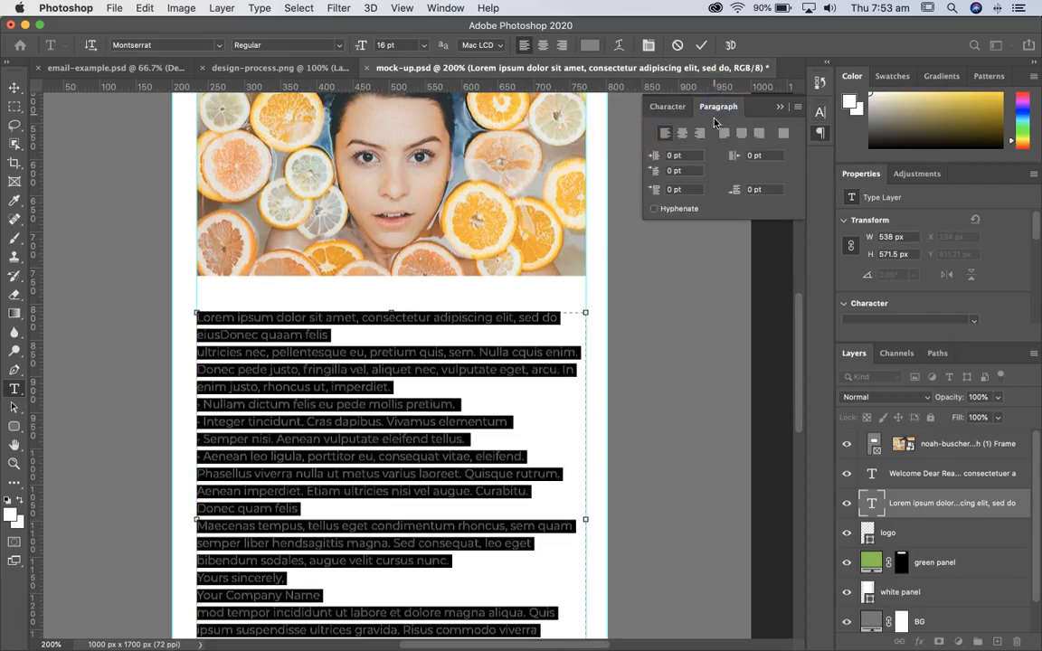
left_click(765, 190)
key("Return")
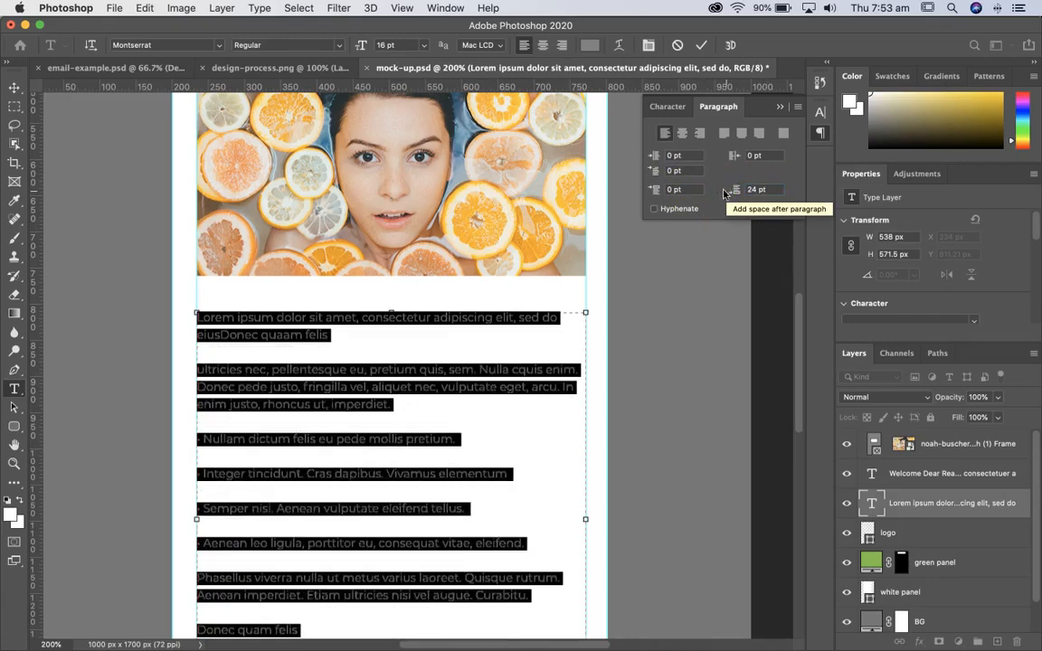
left_click(765, 189)
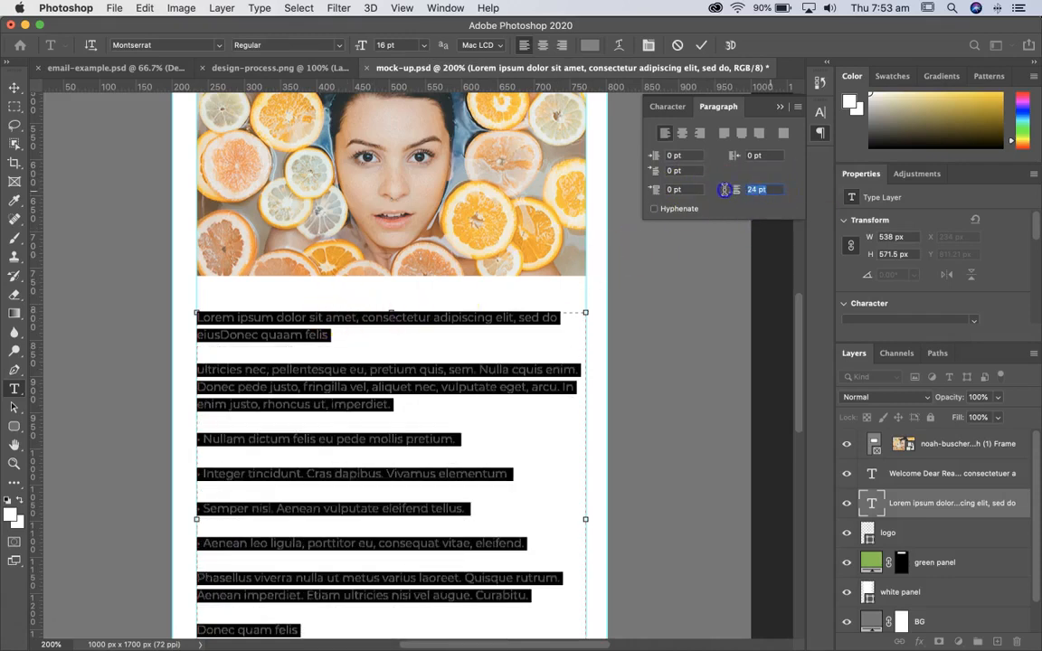
type("16")
left_click(748, 157)
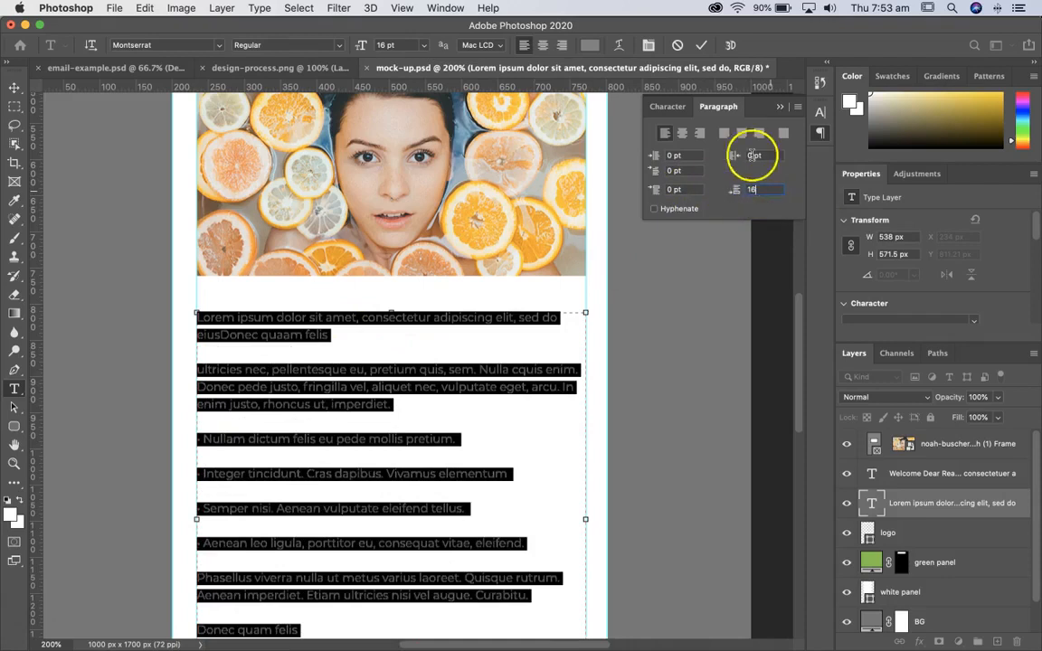
left_click(318, 397)
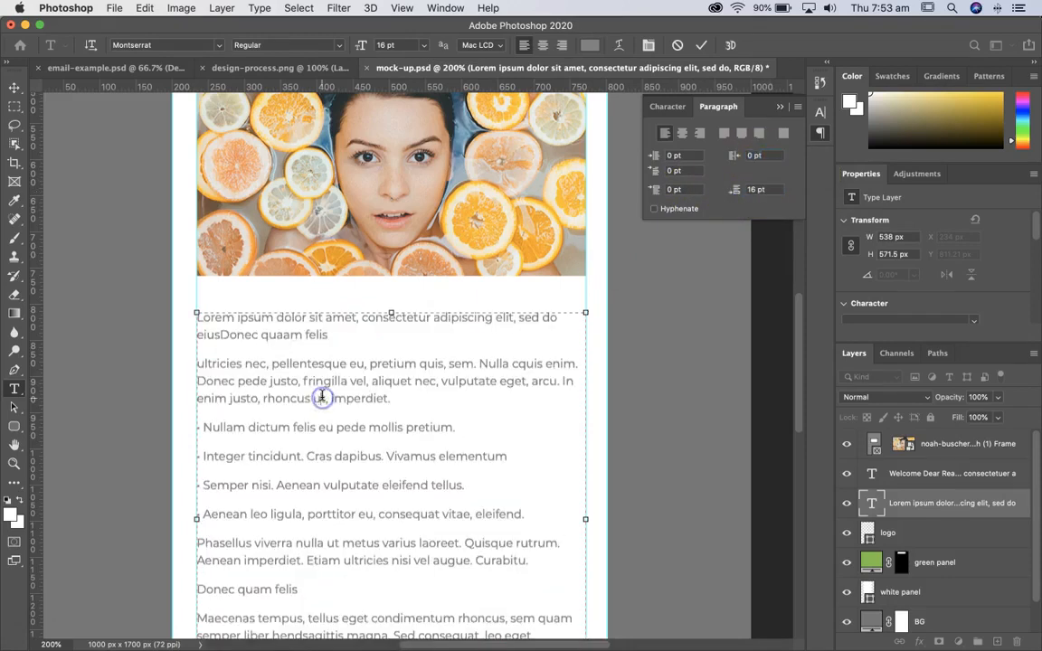
- Set the space after paragraph to 0 pt for the first three bullet lines, from "Nullam dictum" through "Semper nisi"
scroll(263, 395, "down", 2)
left_click(254, 430)
left_click(205, 384)
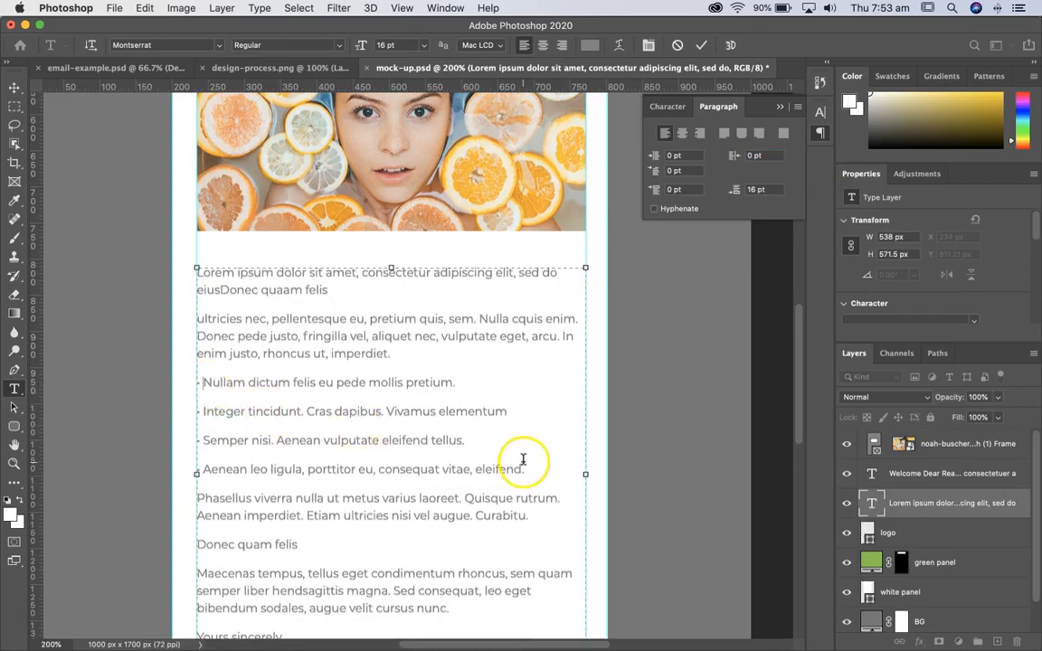
left_click_drag(523, 468, 454, 455)
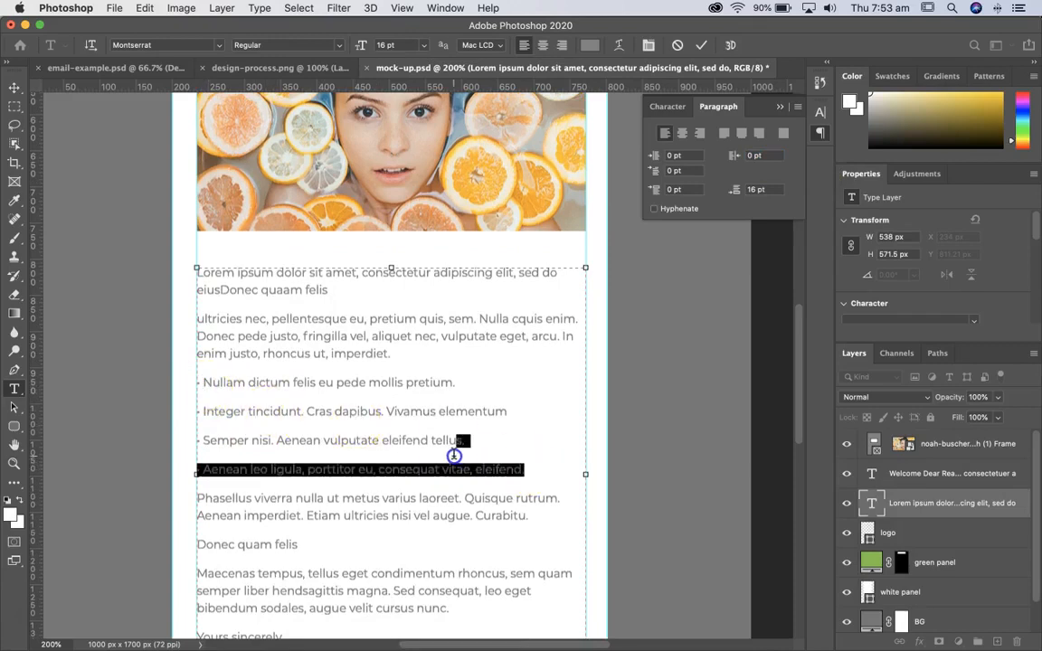
left_click(495, 448)
left_click_drag(290, 396, 212, 390)
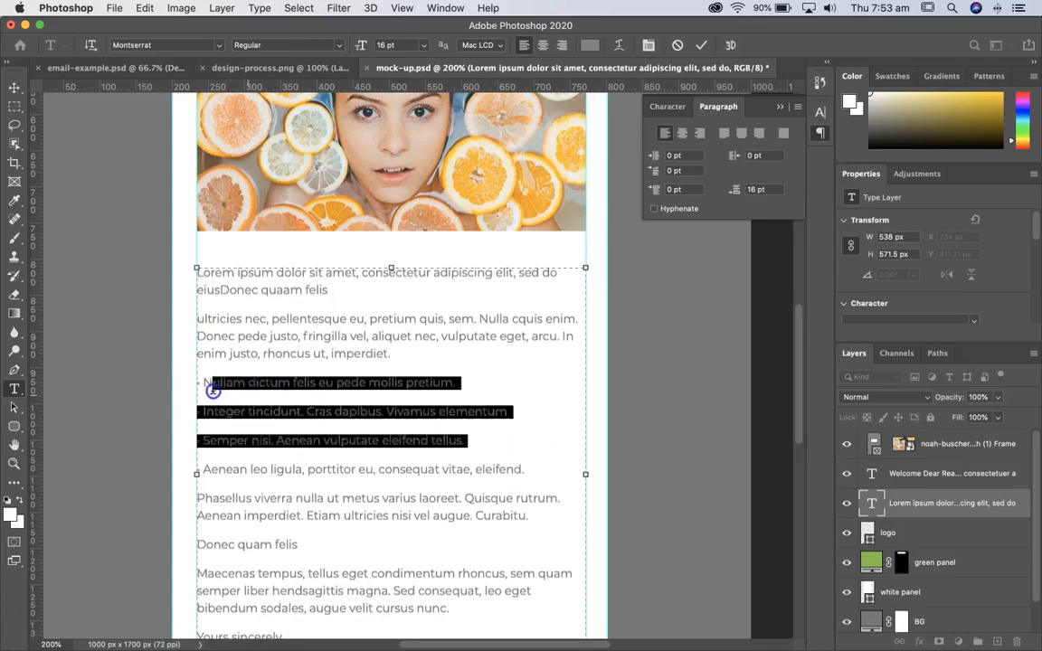
left_click(764, 189)
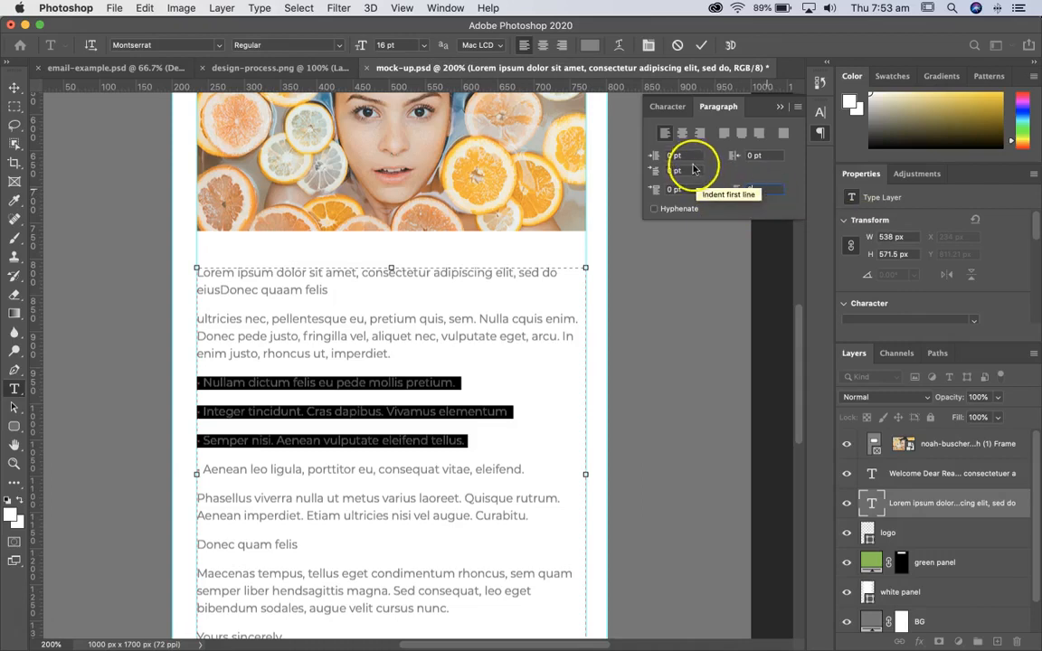
left_click(694, 168)
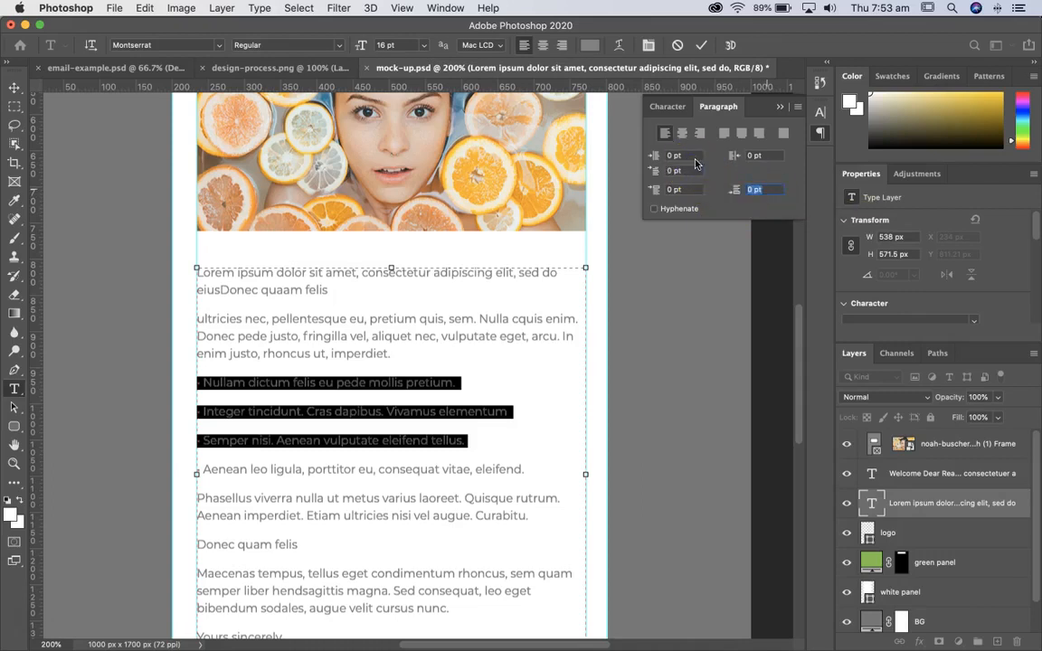
key("Return")
left_click(391, 394)
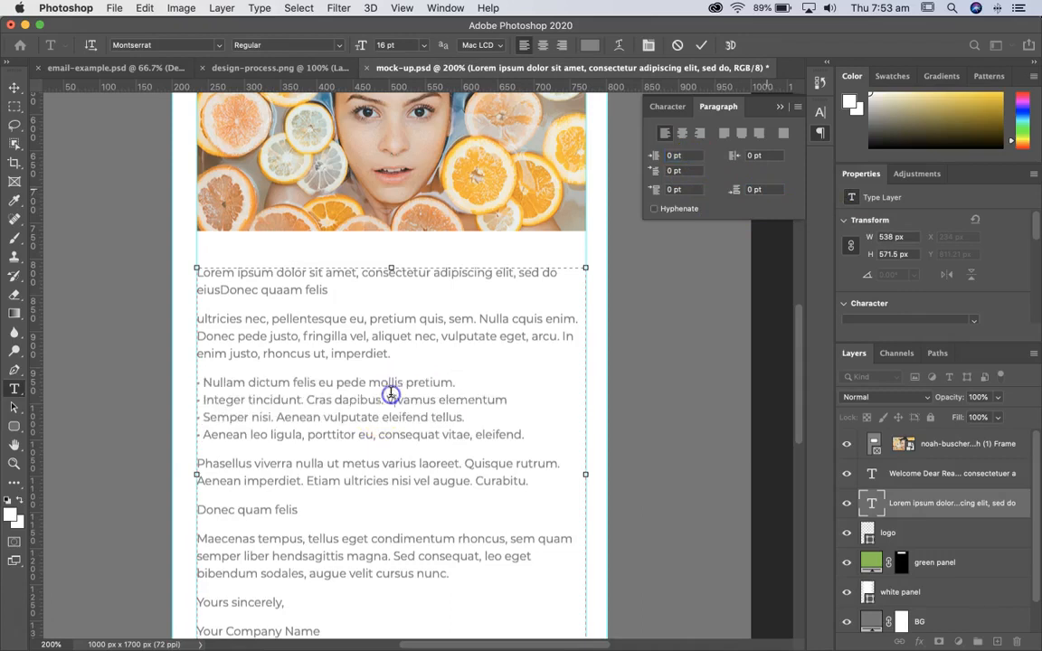
- Set the "Donec quam felis" line in the lower text box to the Bold style of Montserrat
scroll(332, 459, "down", 5)
scroll(333, 459, "left", 2)
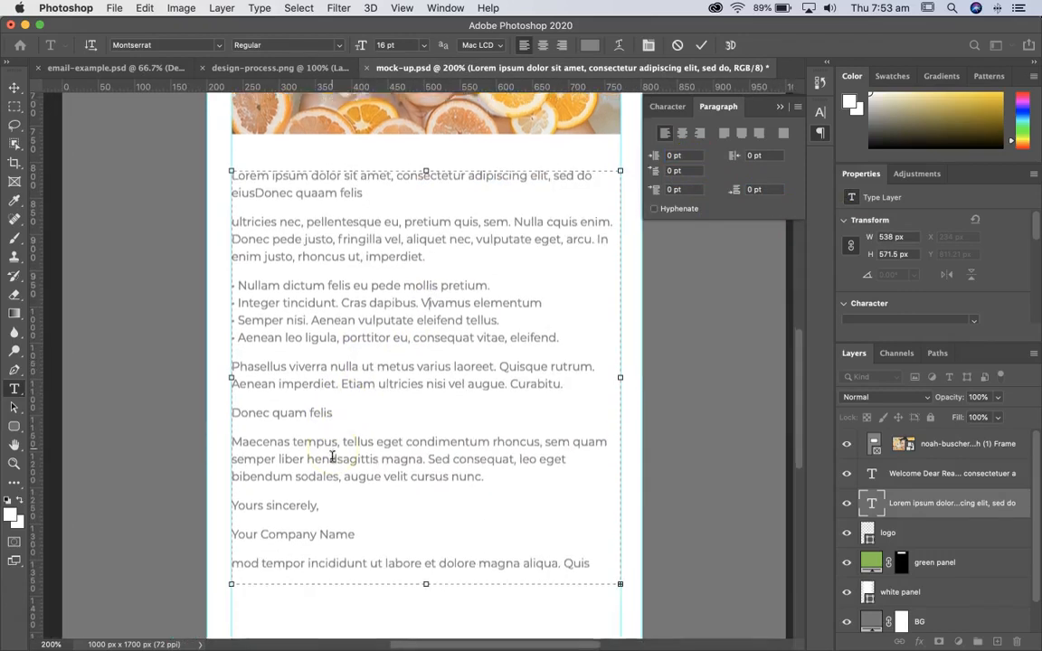
scroll(333, 459, "down", 2)
scroll(333, 459, "right", 1)
left_click(204, 395, "shift")
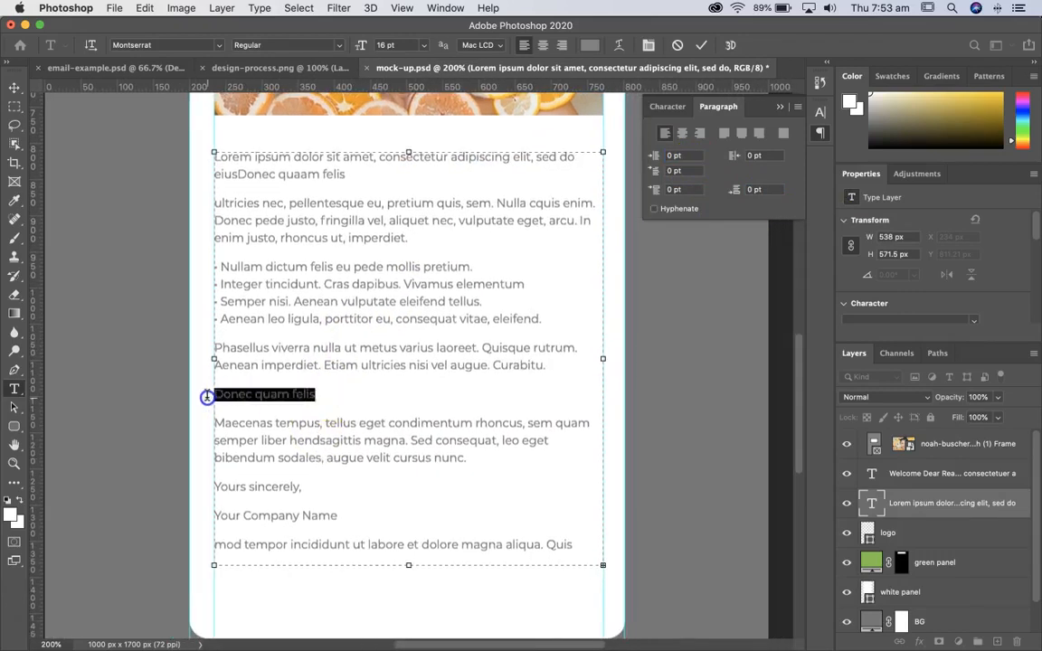
left_click(669, 104)
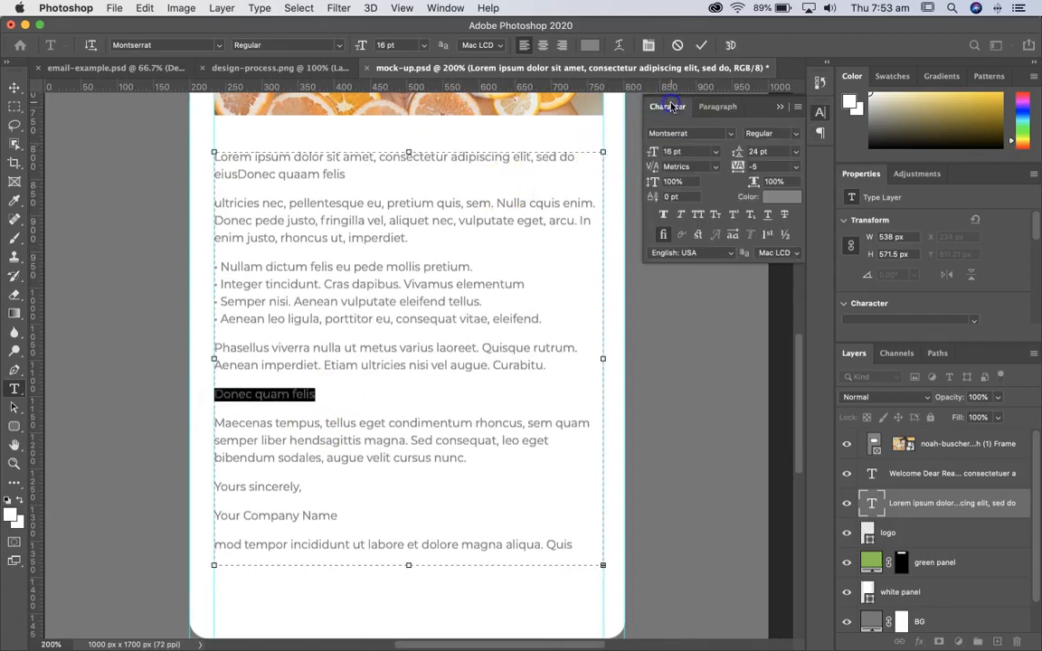
left_click(794, 137)
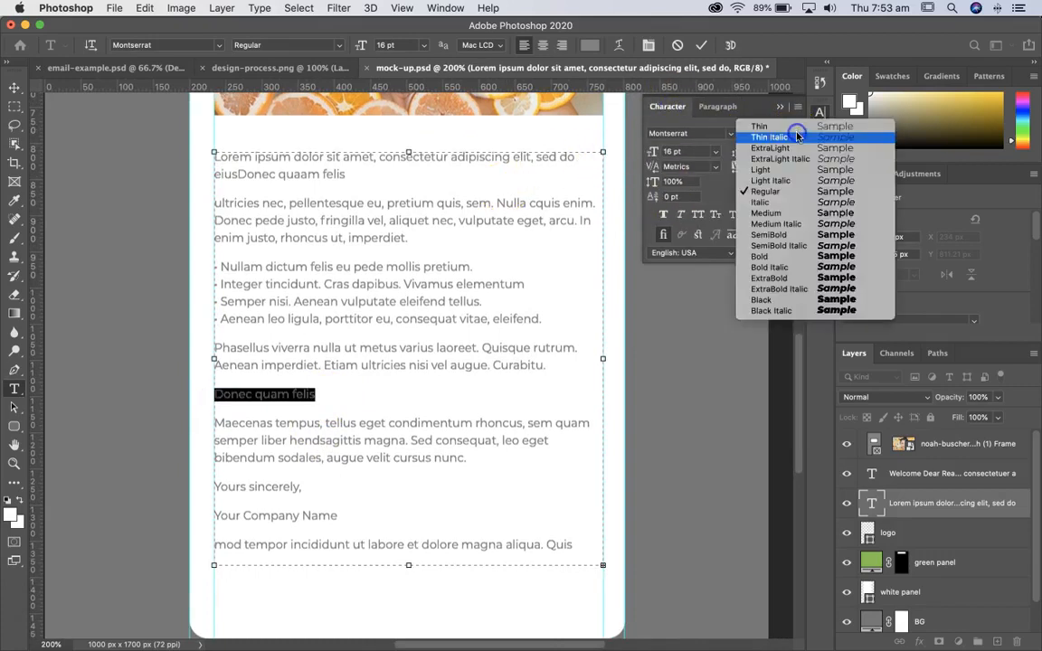
left_click(769, 258)
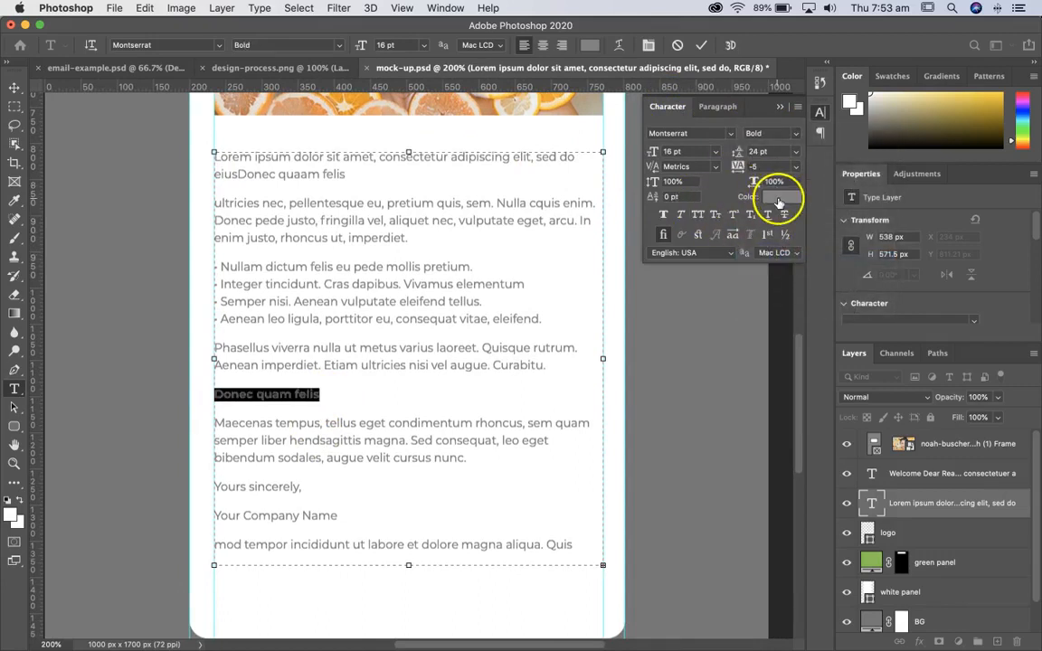
- Color the "Donec quam felis" heading with the green sampled from the header (7ac143) and set its size to 24 pt
scroll(588, 256, "up", 2)
scroll(588, 256, "up", 5)
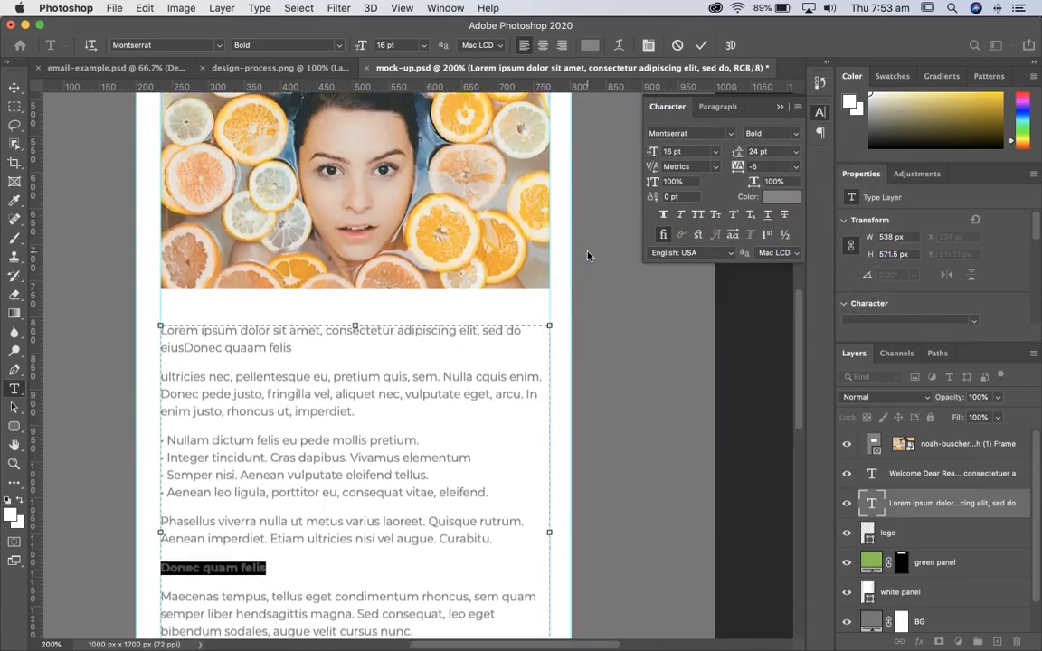
key("super+minus")
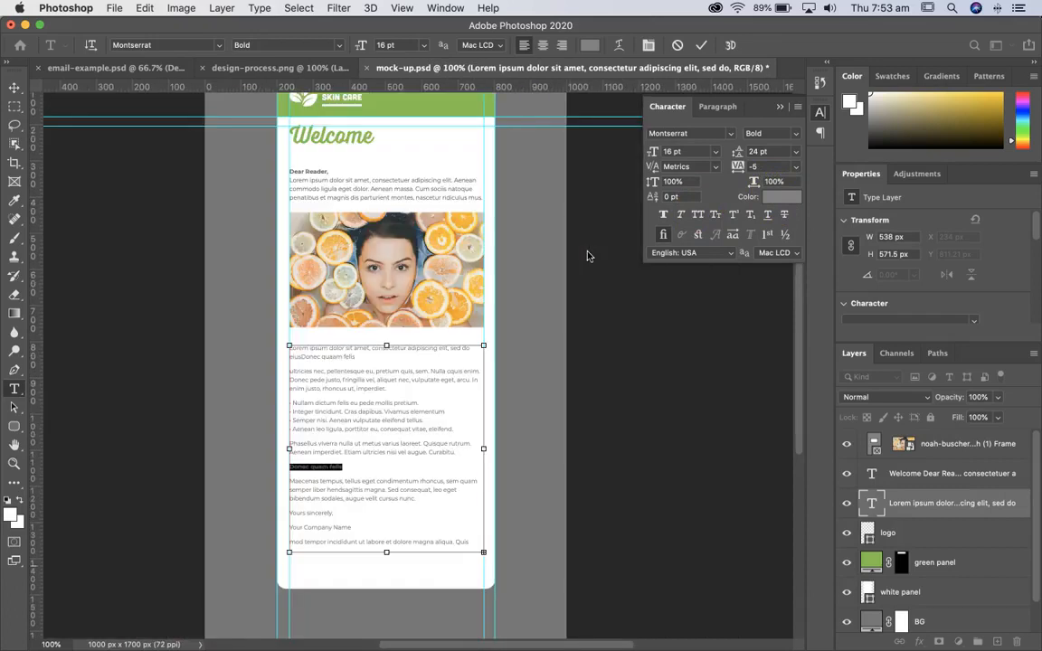
left_click(781, 200)
left_click(463, 107)
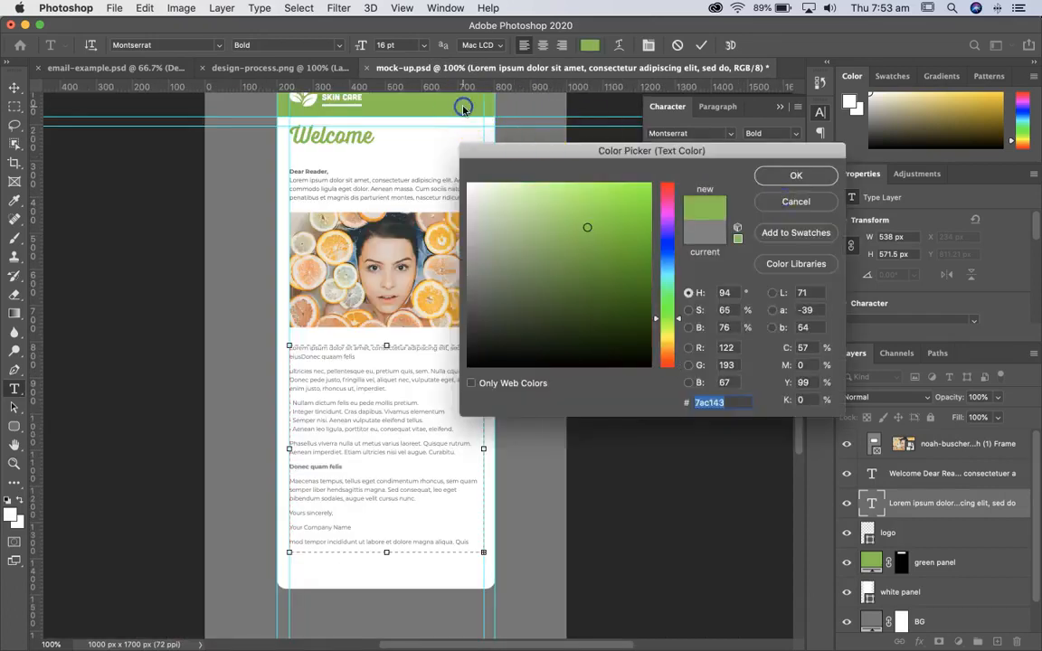
left_click(809, 177)
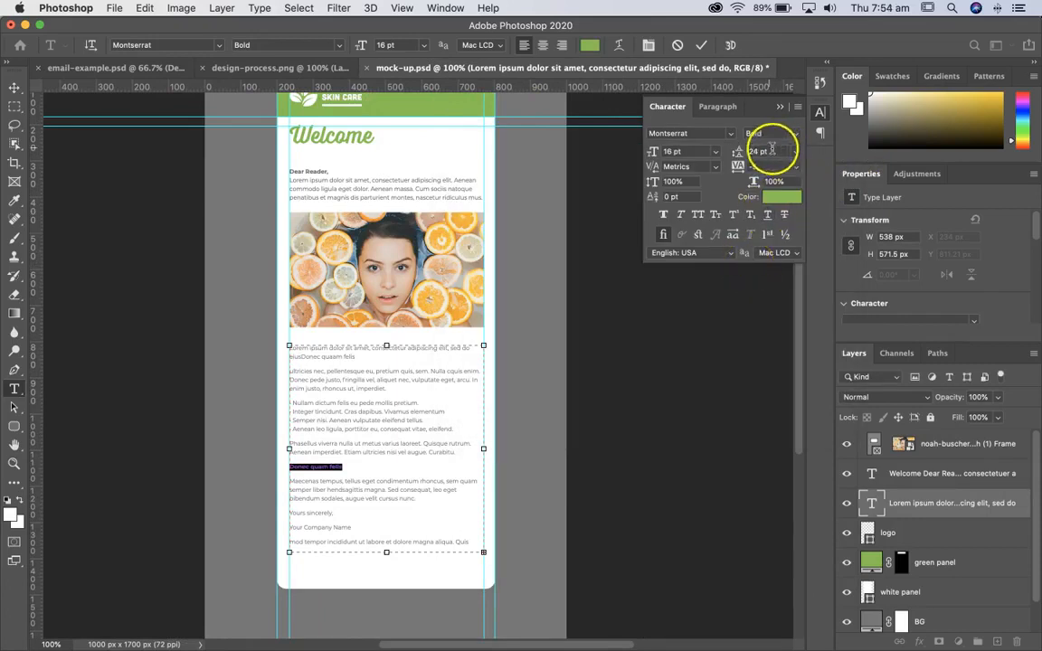
left_click(714, 151)
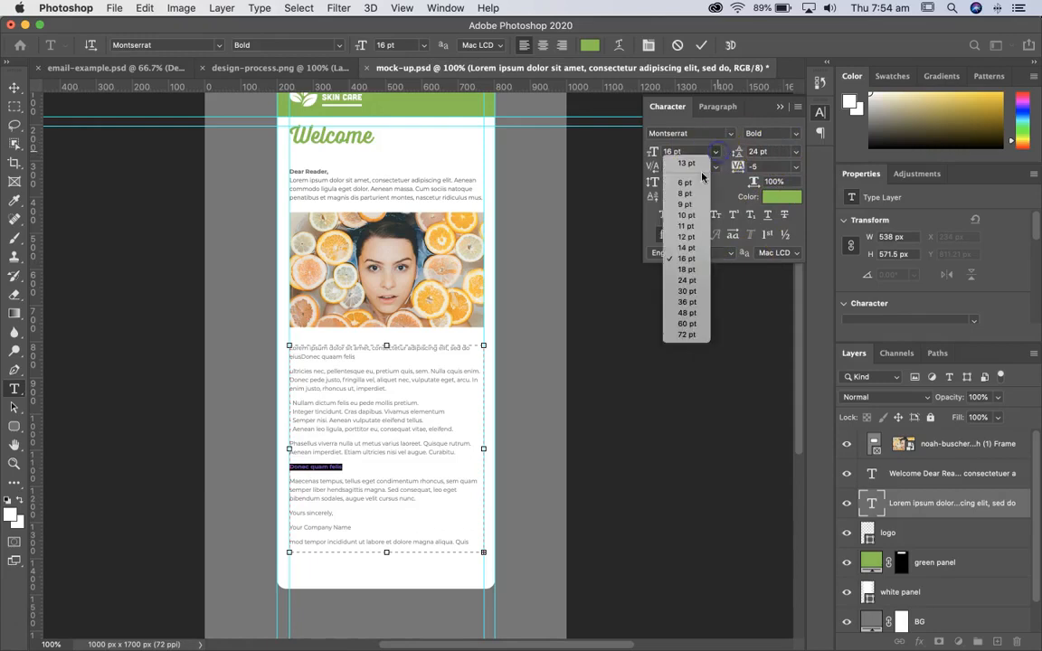
left_click(685, 279)
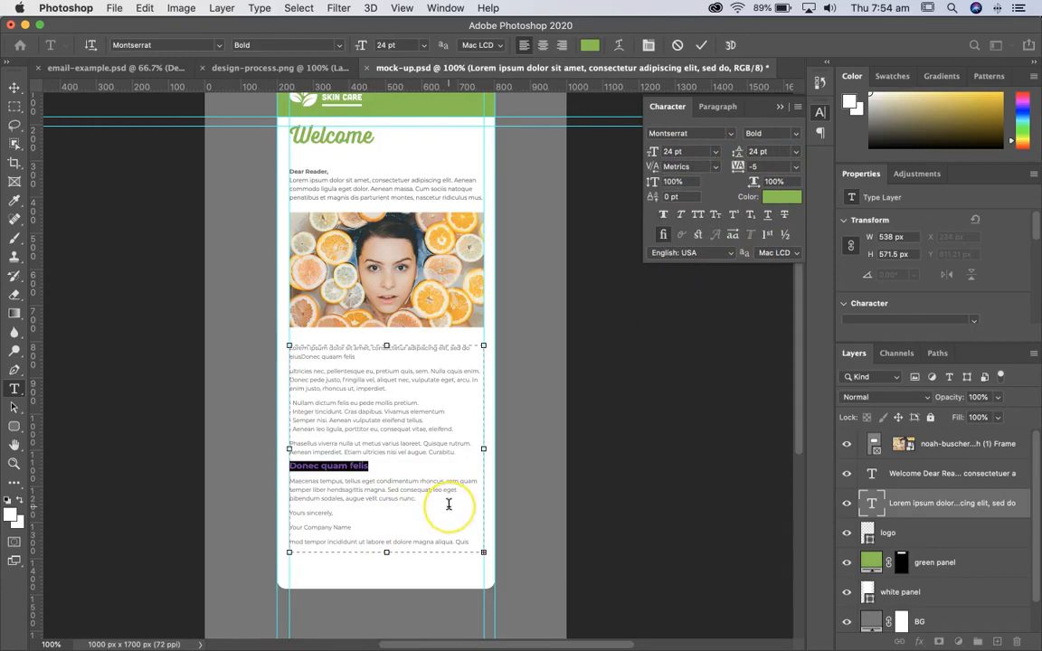
- Extend the lower text box to about 672 px high and delete the leftover paragraph starting "mod tempor incididunt" at its end
scroll(448, 504, "down", 2)
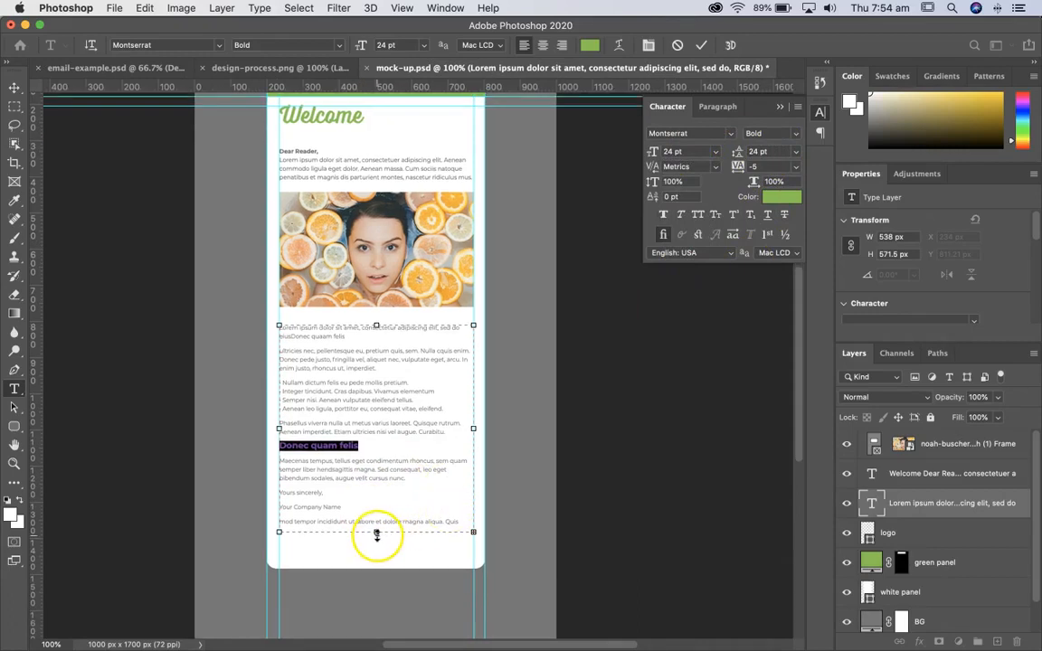
left_click_drag(377, 536, 278, 523)
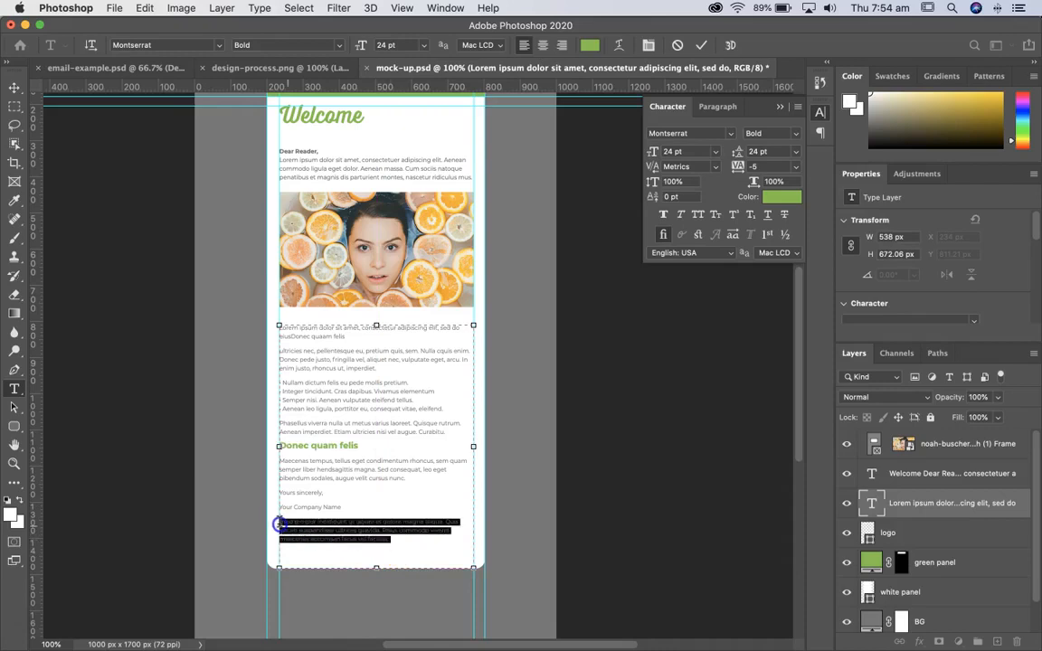
key("BackSpace")
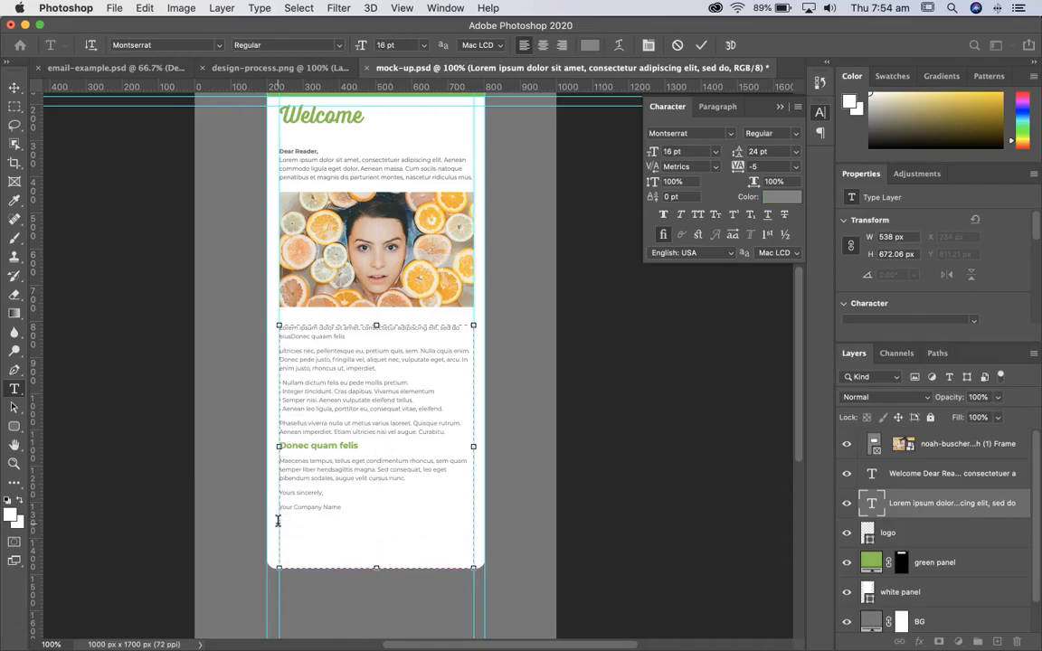
- Set the closing line "Your Company Name" to Bold and commit the text edit
left_click(350, 502)
left_click_drag(353, 510, 282, 512)
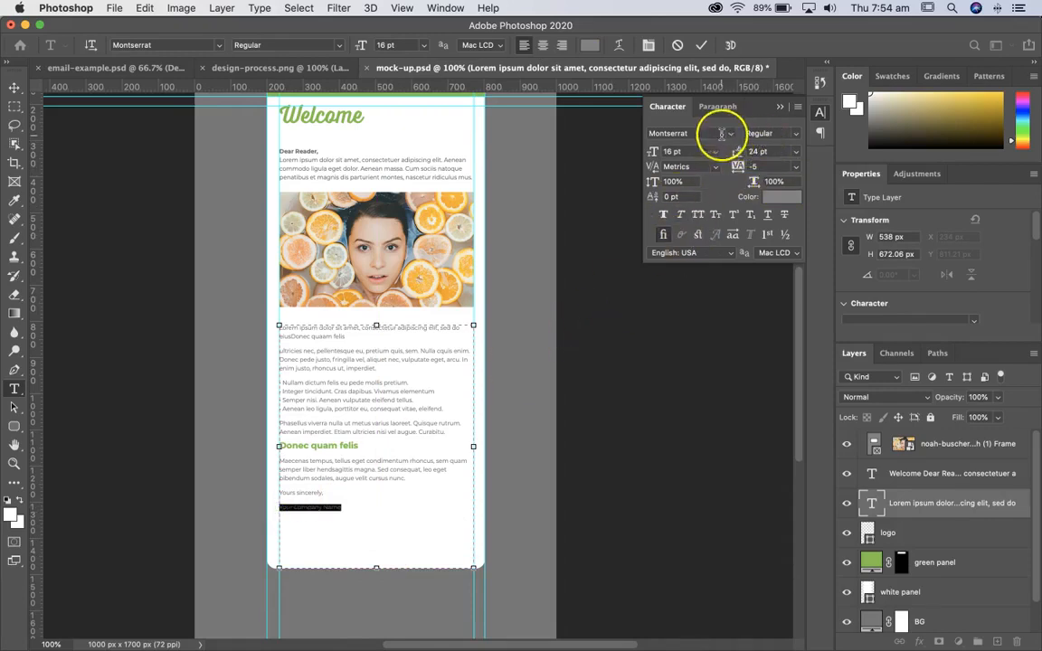
left_click(793, 134)
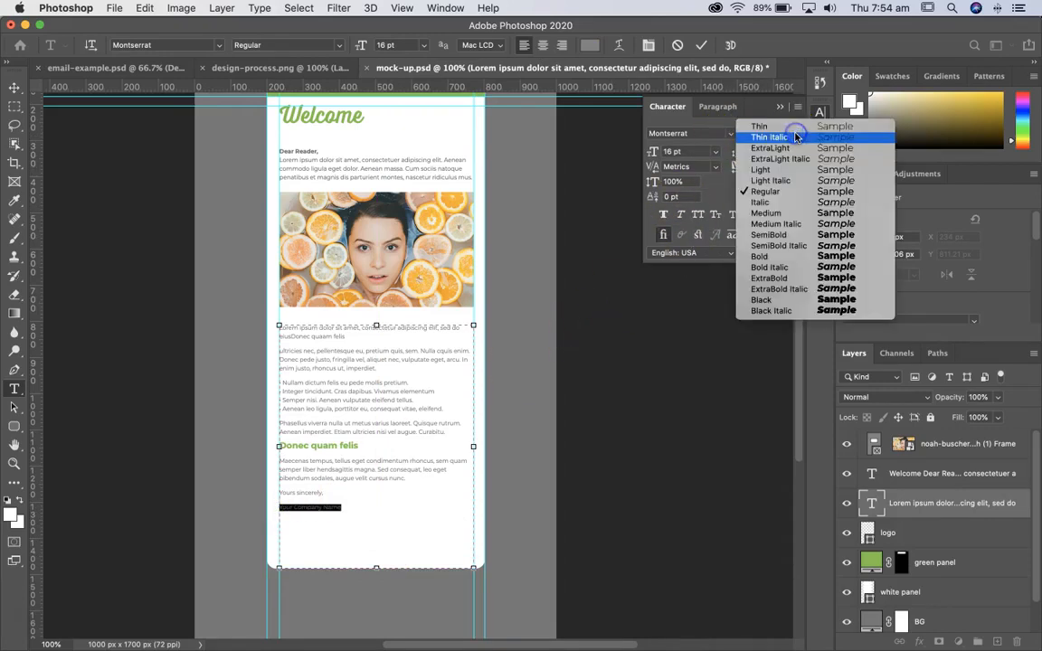
left_click(760, 256)
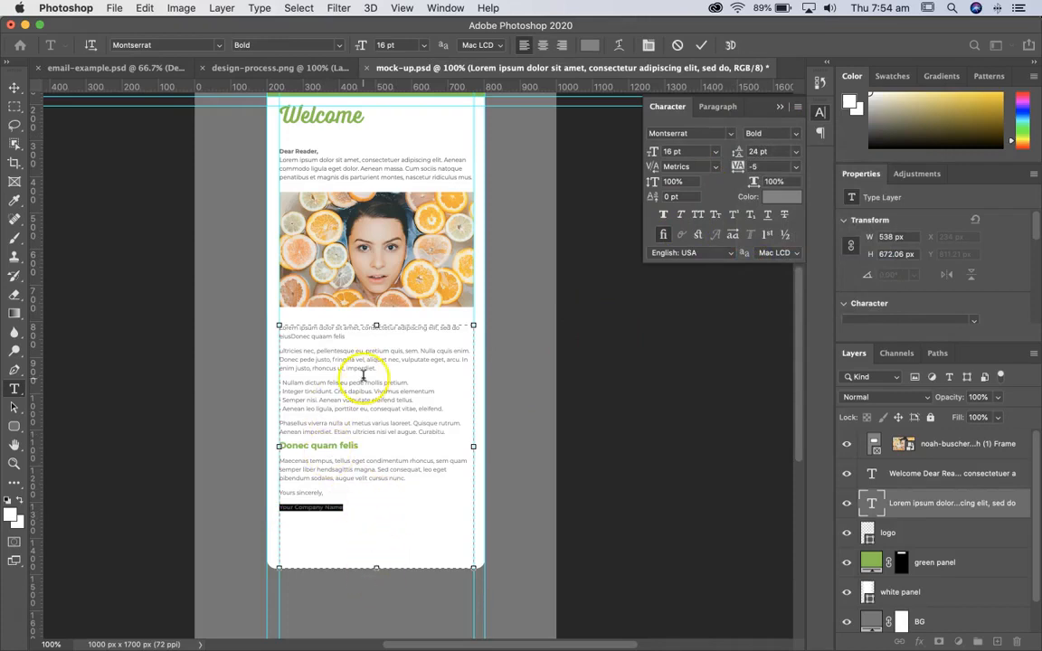
left_click(14, 89)
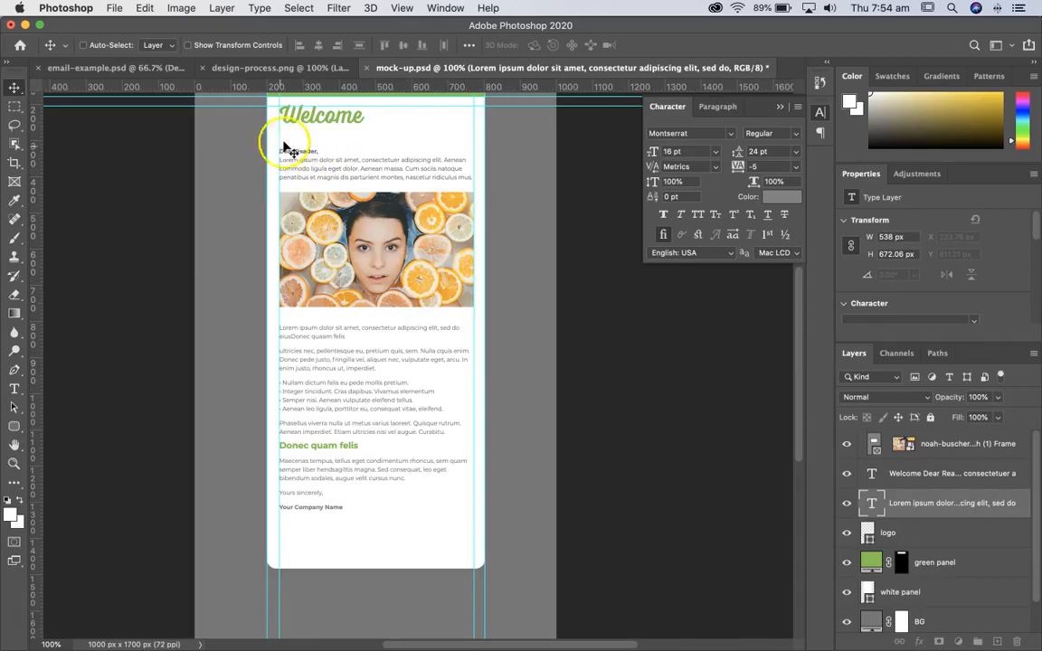
left_click(14, 388)
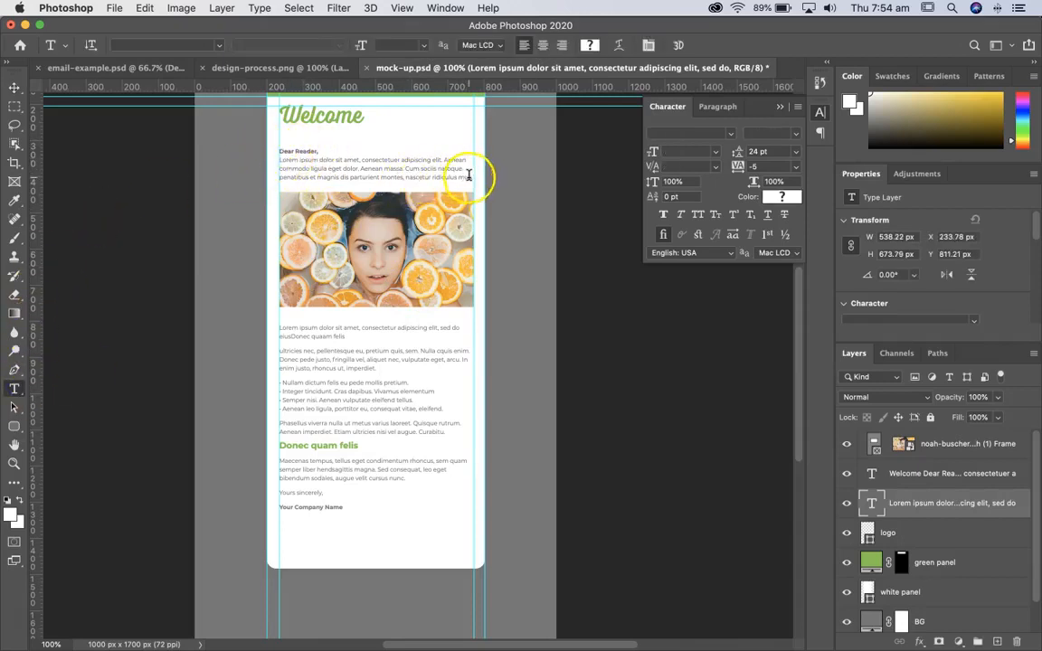
- Copy the hex color code of the body copy in the lower text box and commit the text edit
left_click_drag(368, 368, 323, 352)
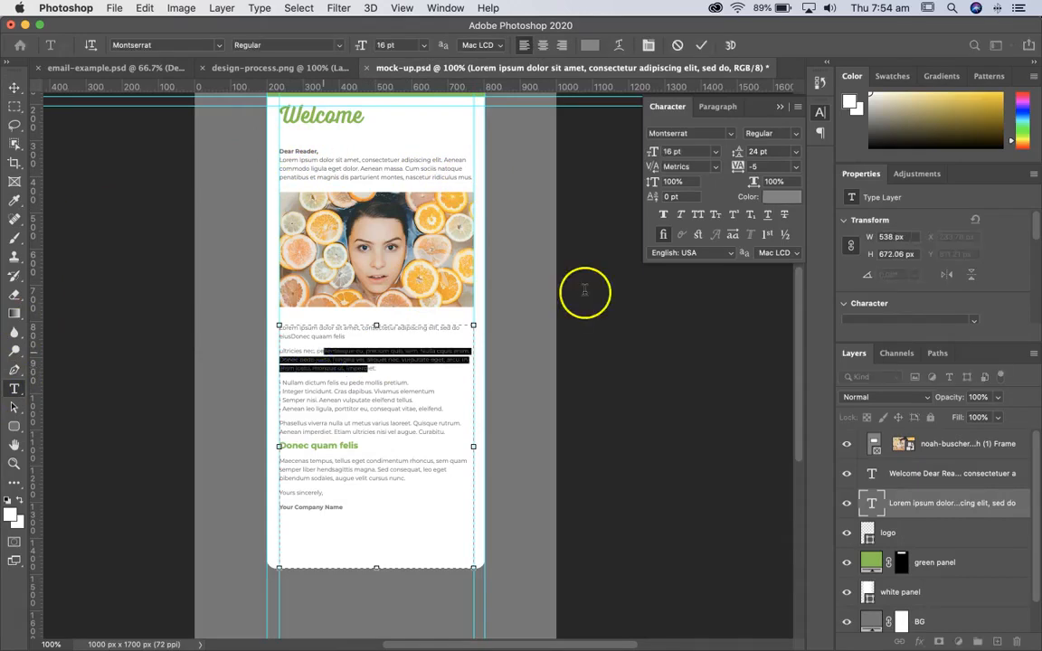
left_click(776, 204)
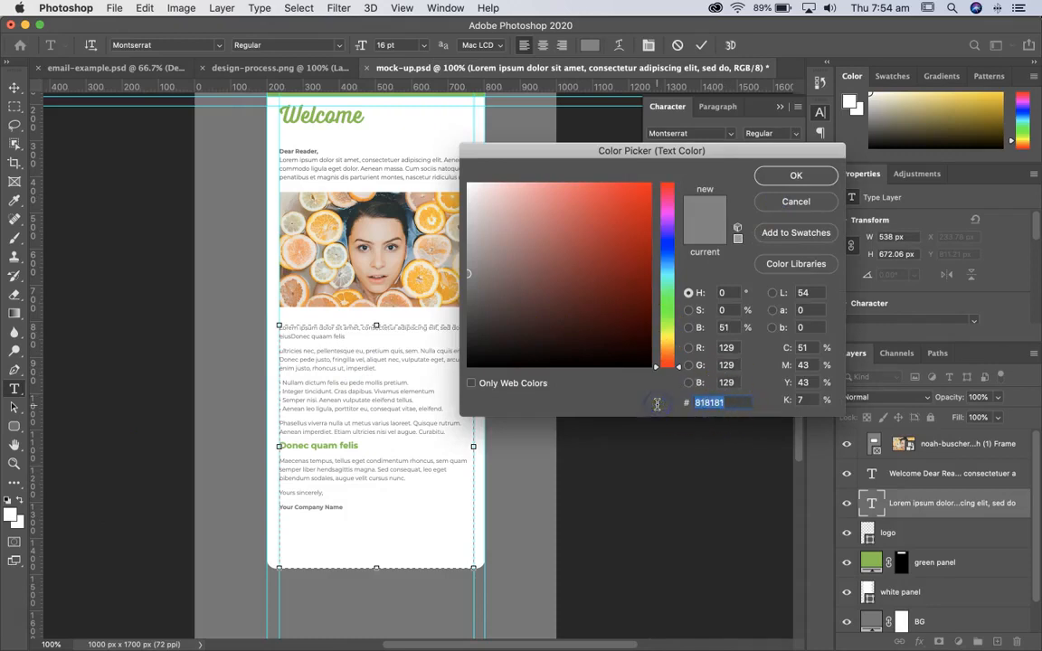
left_click(795, 175)
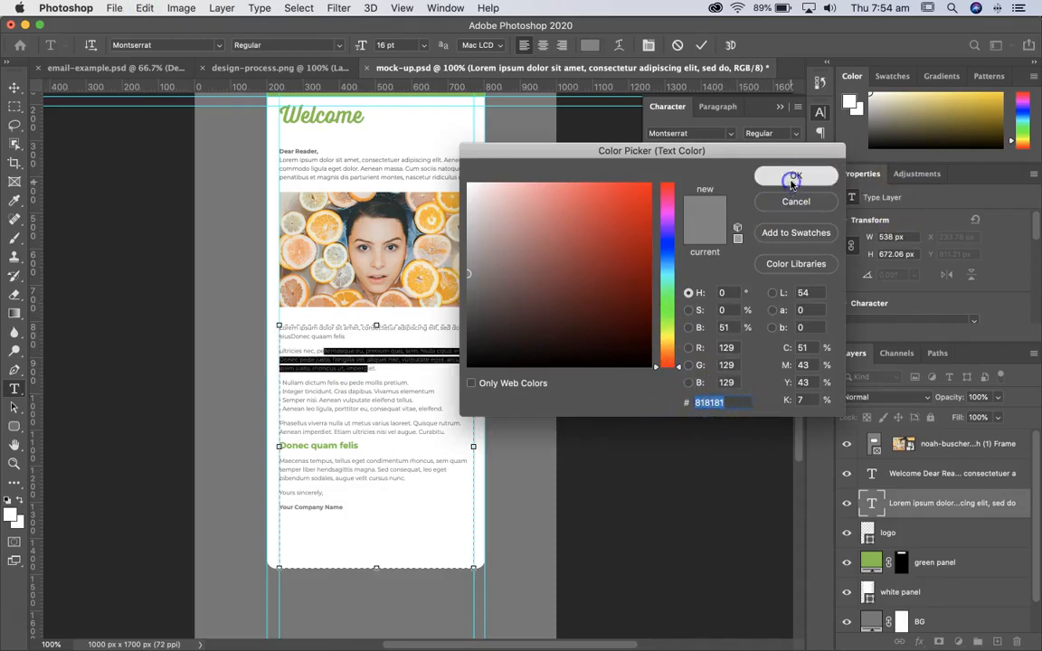
left_click(444, 165)
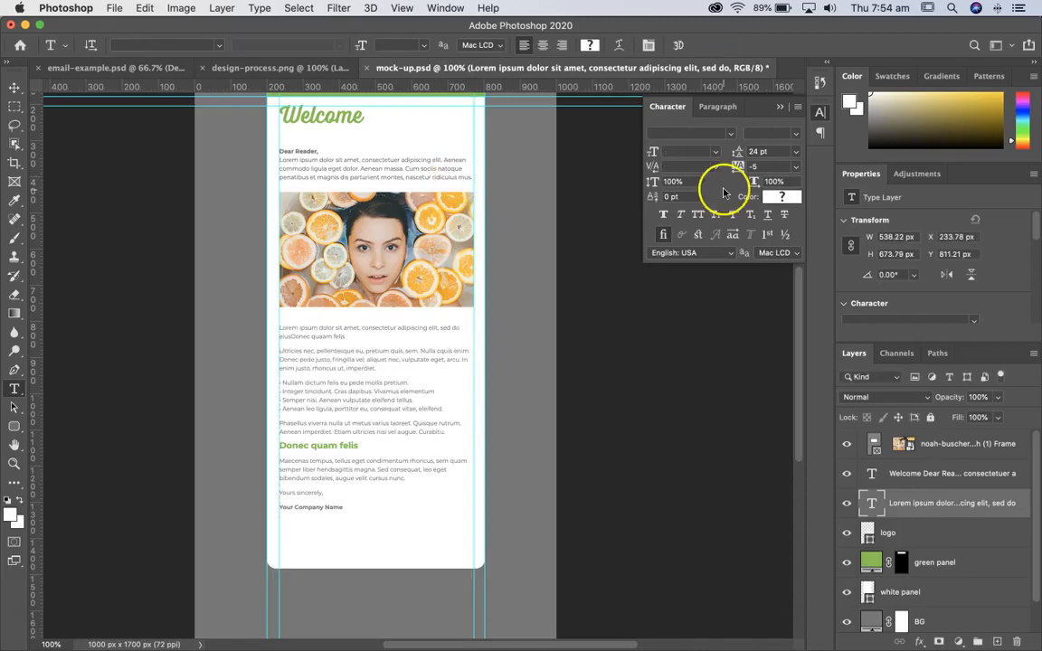
- Recolor the "Dear Reader," line and the intro paragraph below it to the gray 818181
double_click(871, 474)
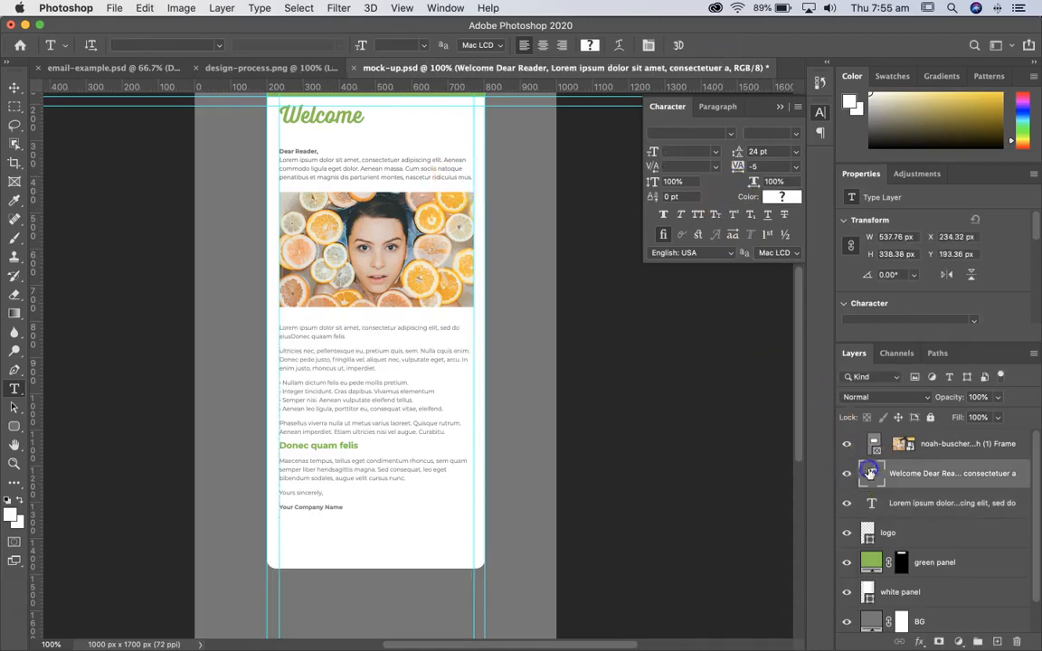
left_click(280, 153)
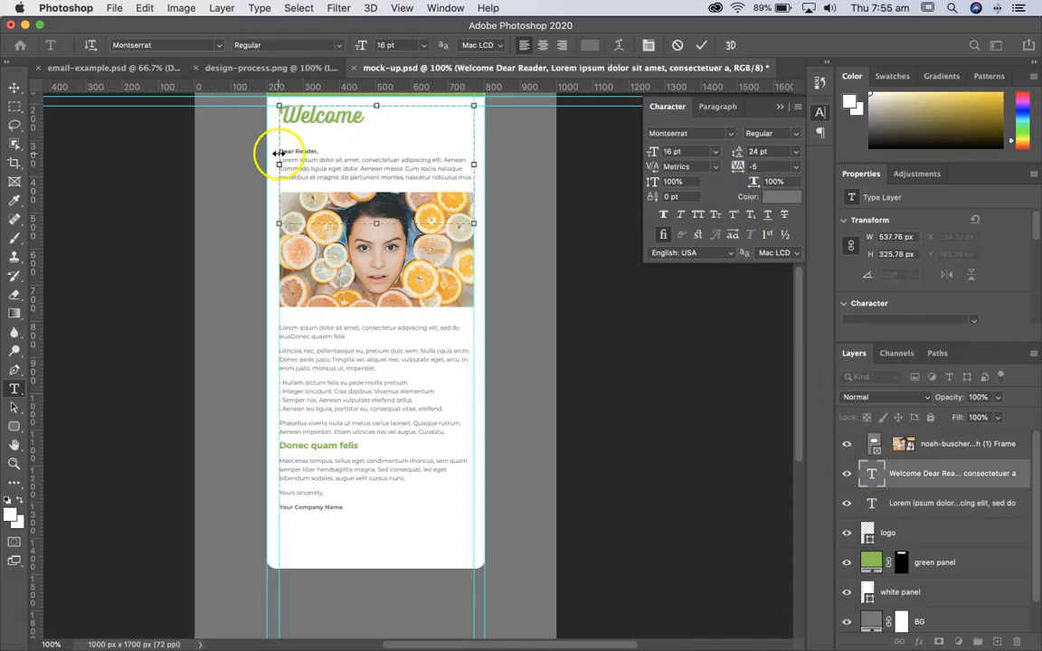
left_click_drag(280, 152, 466, 185)
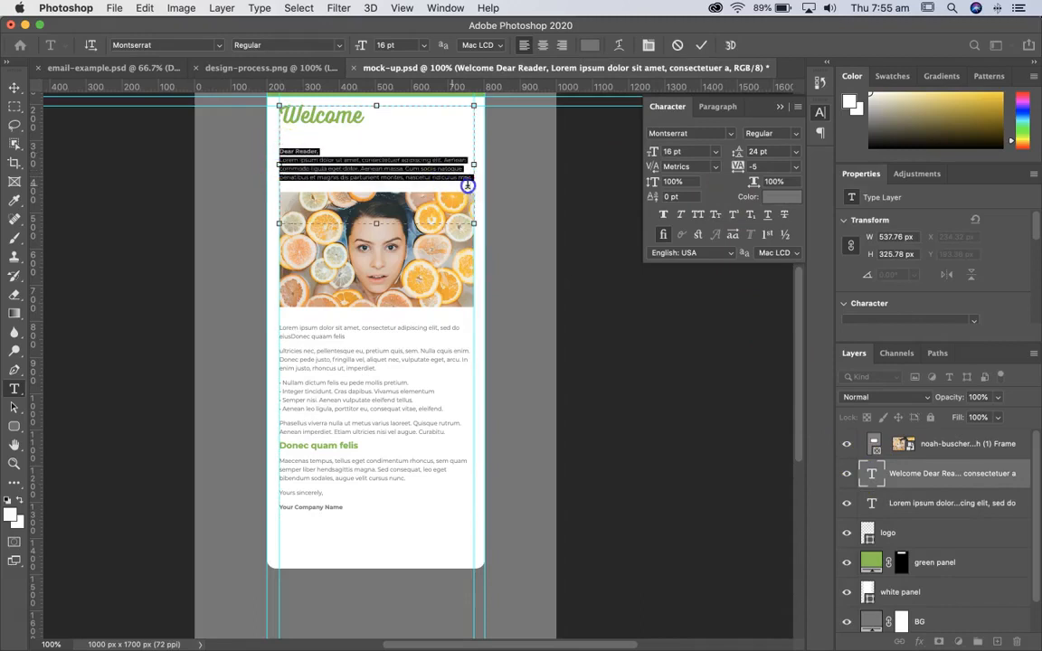
left_click(781, 197)
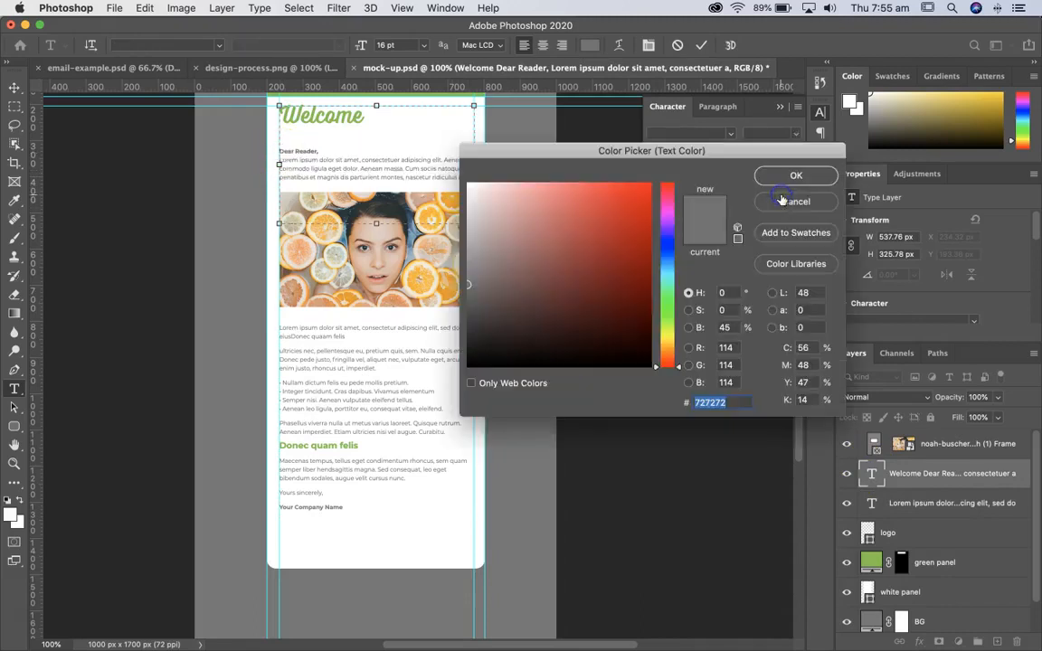
type("818181")
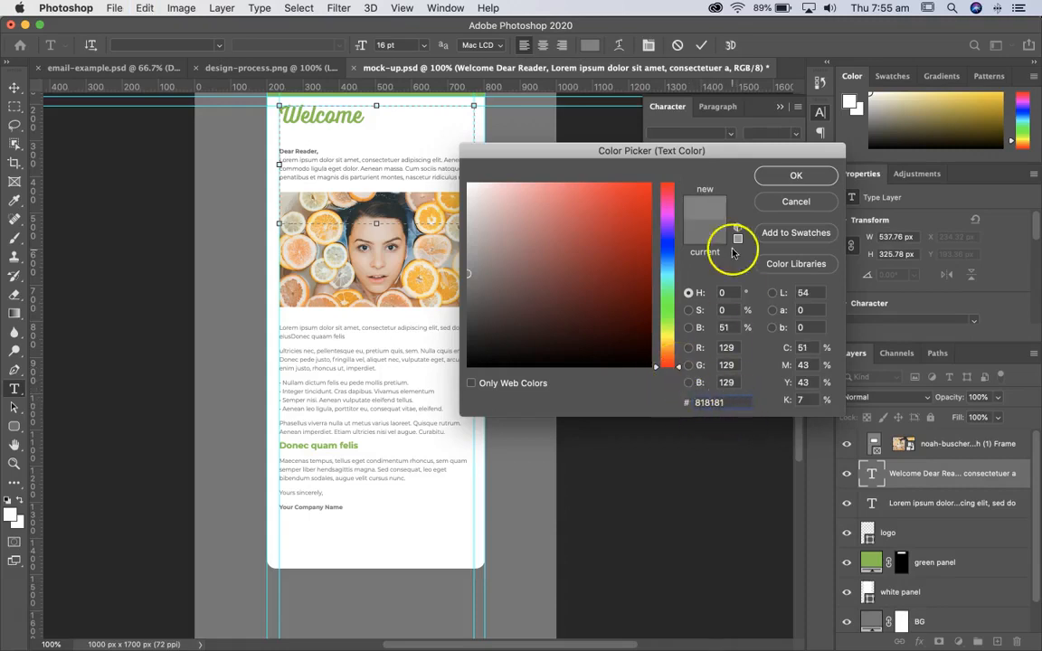
left_click(795, 176)
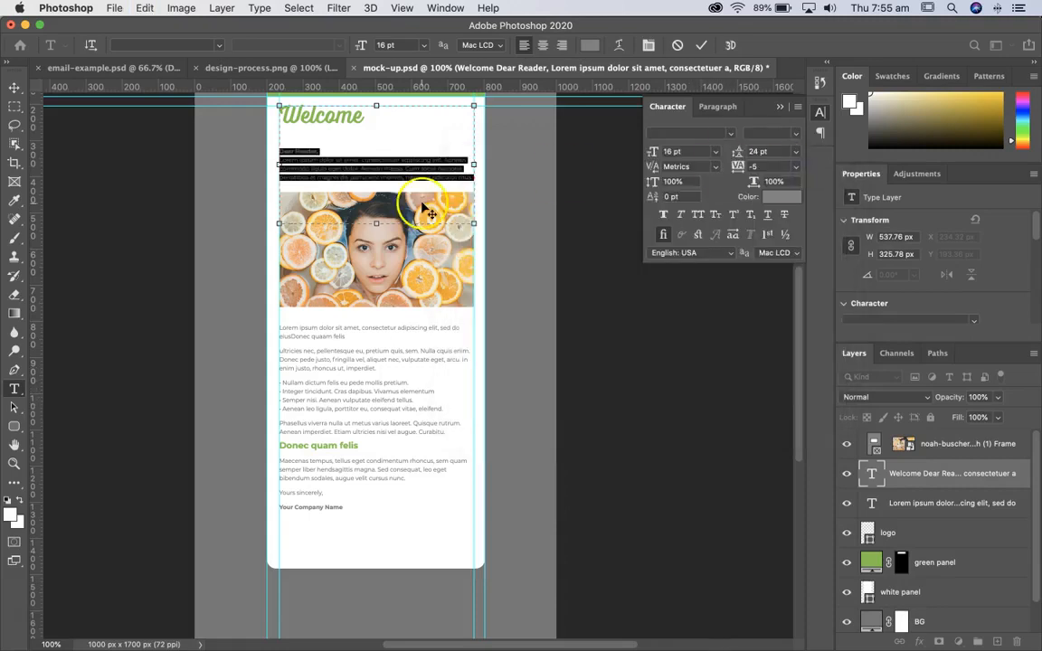
left_click(358, 148)
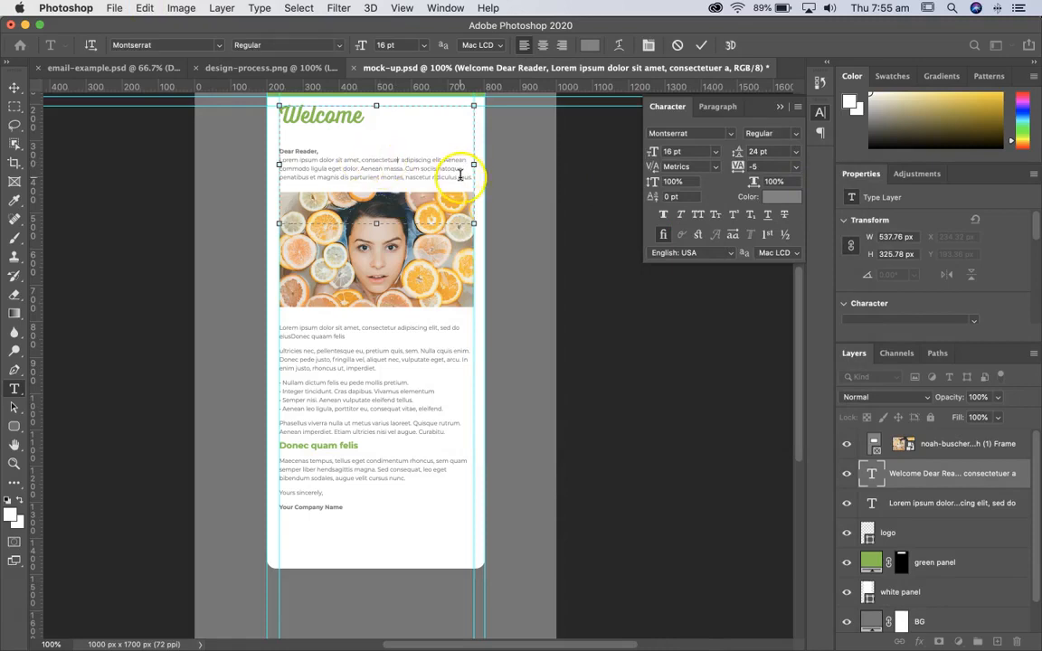
- Set the space after paragraph to 16 pt for the "Dear Reader," line and the intro paragraph
left_click(280, 152)
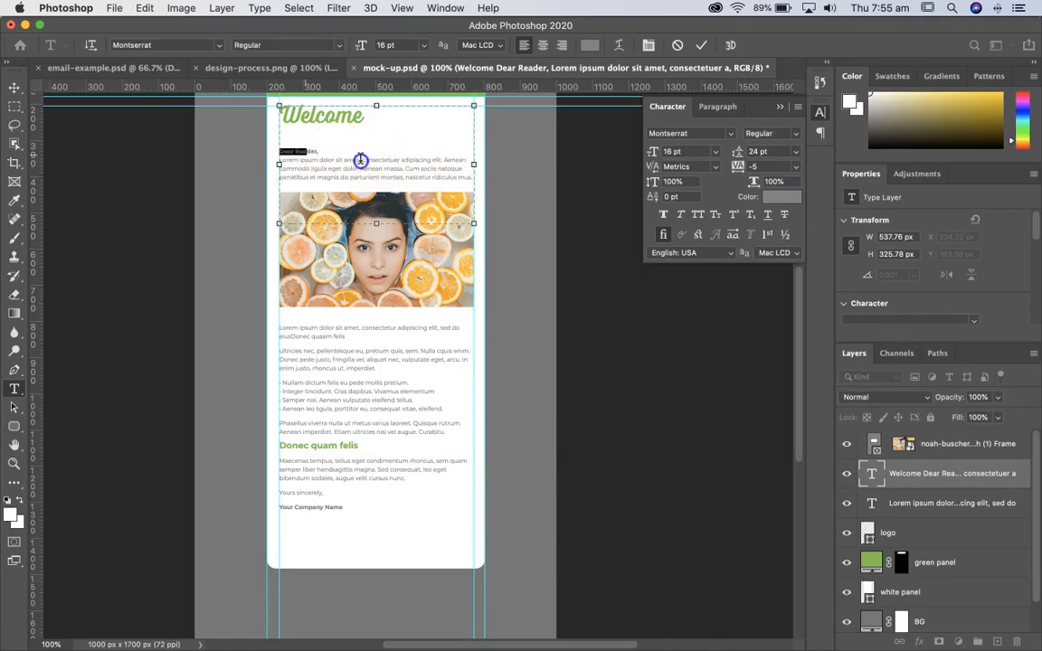
left_click_drag(360, 160, 439, 184)
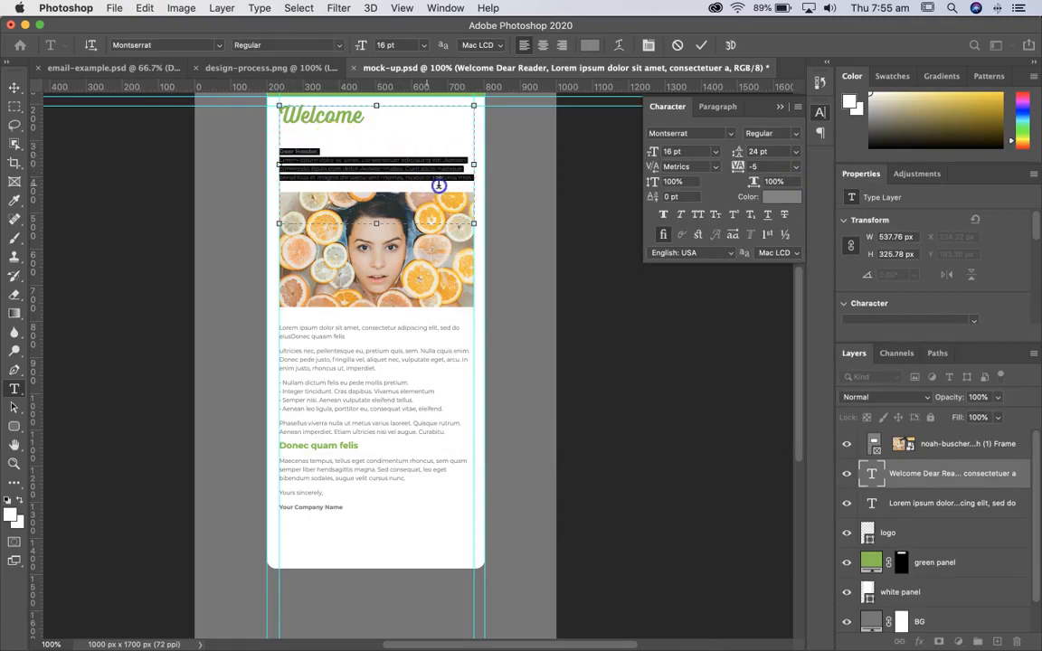
left_click(719, 106)
left_click_drag(769, 188, 714, 188)
type("16")
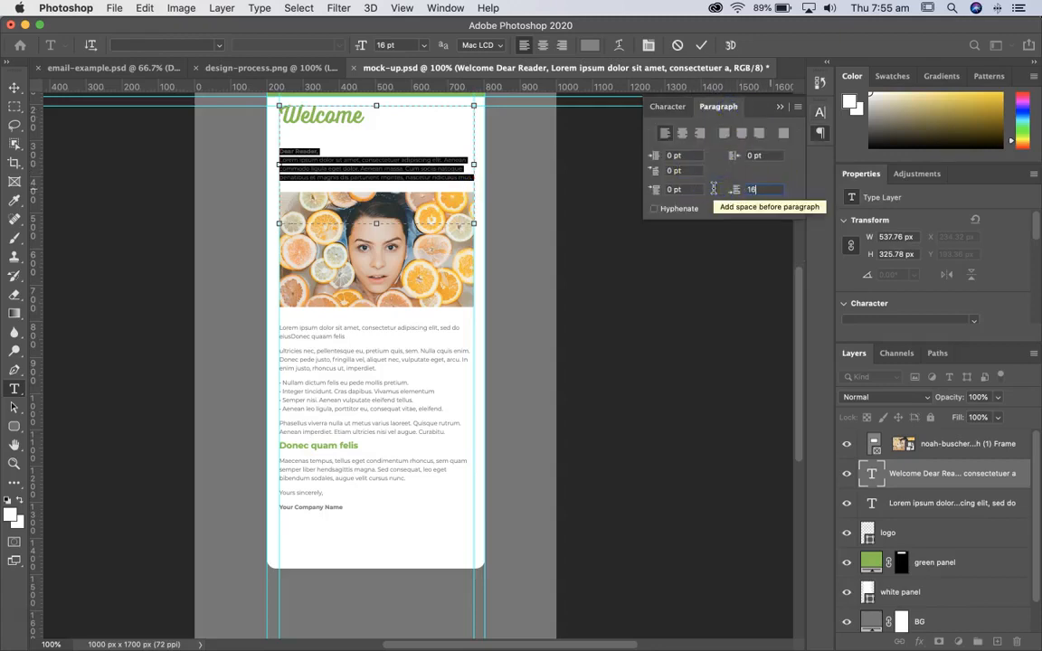
key("Return")
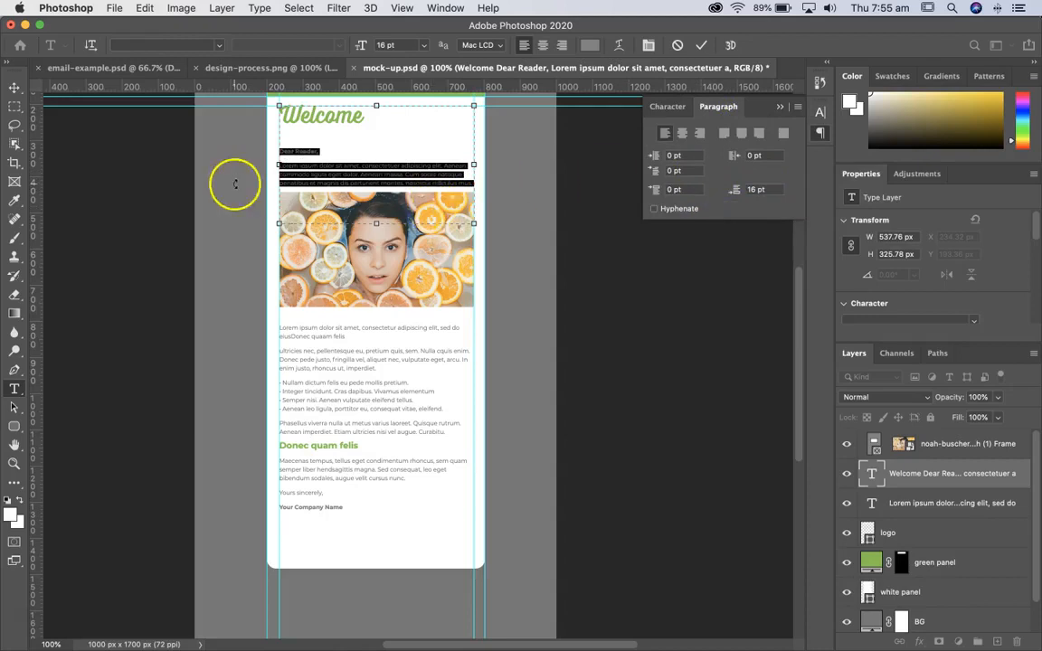
- Commit the text edit and move the framed photo slightly down to open a gap below the intro paragraph
left_click(14, 87)
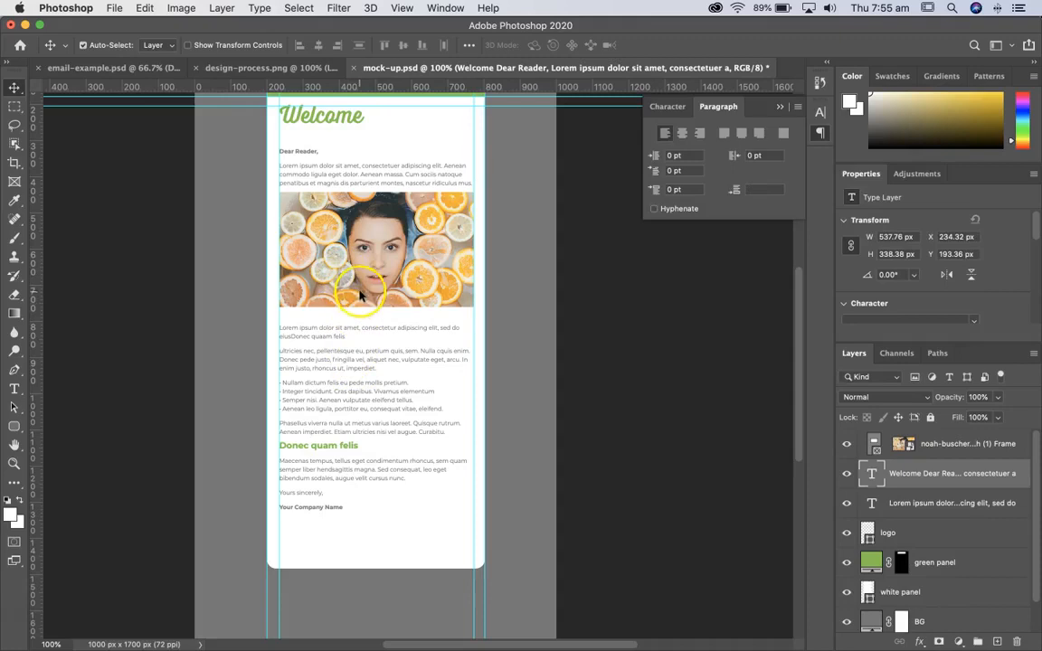
left_click(368, 277)
left_click_drag(368, 278, 367, 282)
- Nudge the lower text box 4 px down from the photo
left_click(326, 356, "super")
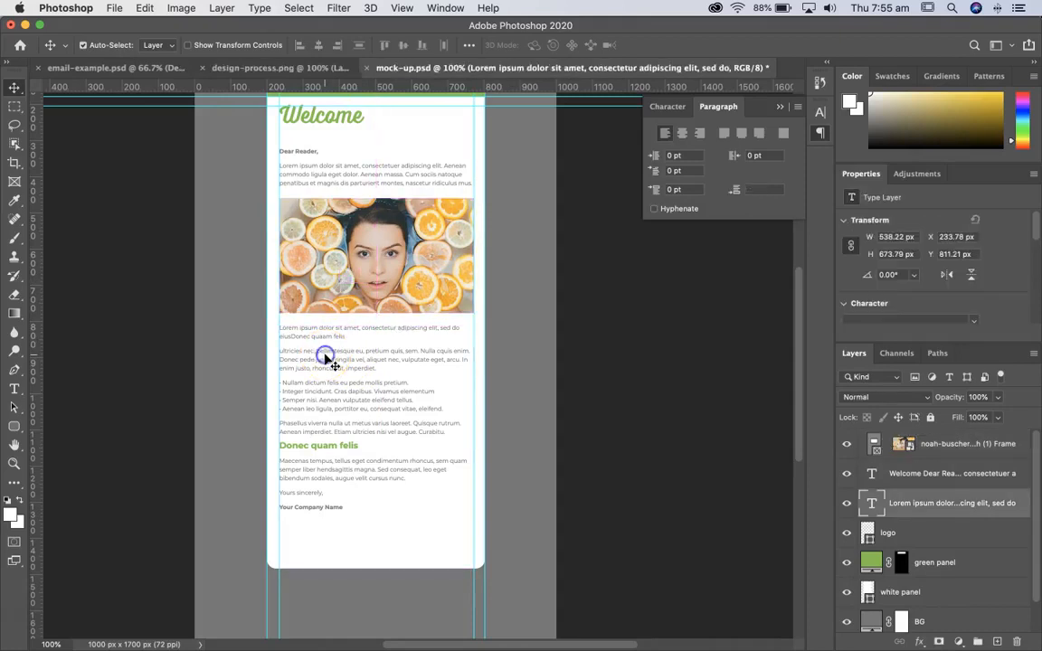
key("Down")
key("Down")
key("Down")
key("Down")
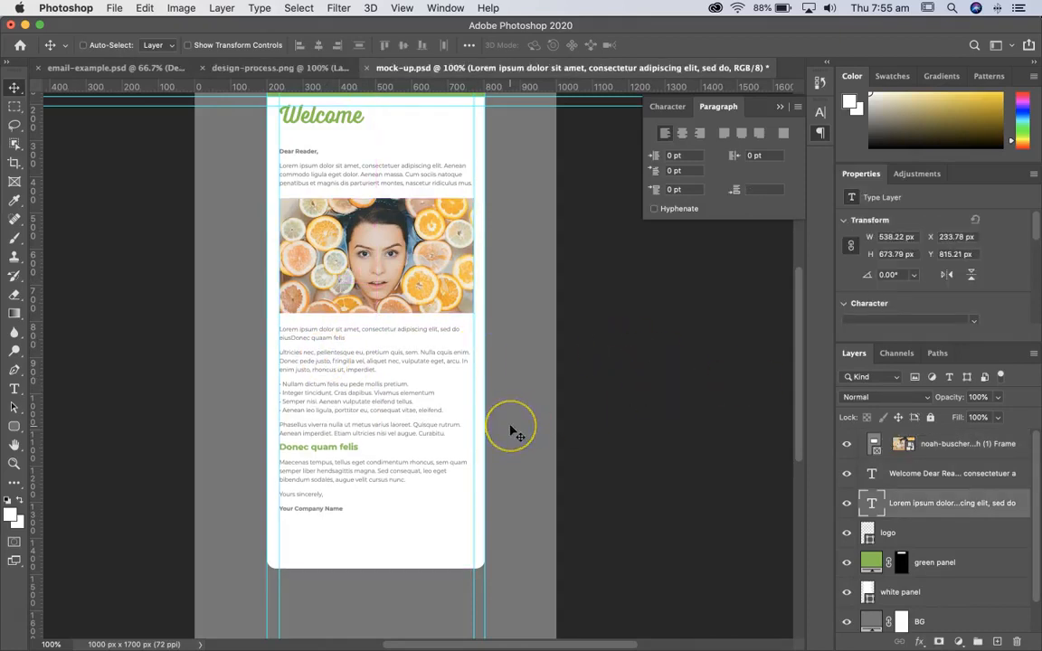
- Shorten the white panel to 1366 px high by moving its bottom anchor points up with the Direct Selection tool
scroll(510, 431, "down", 1)
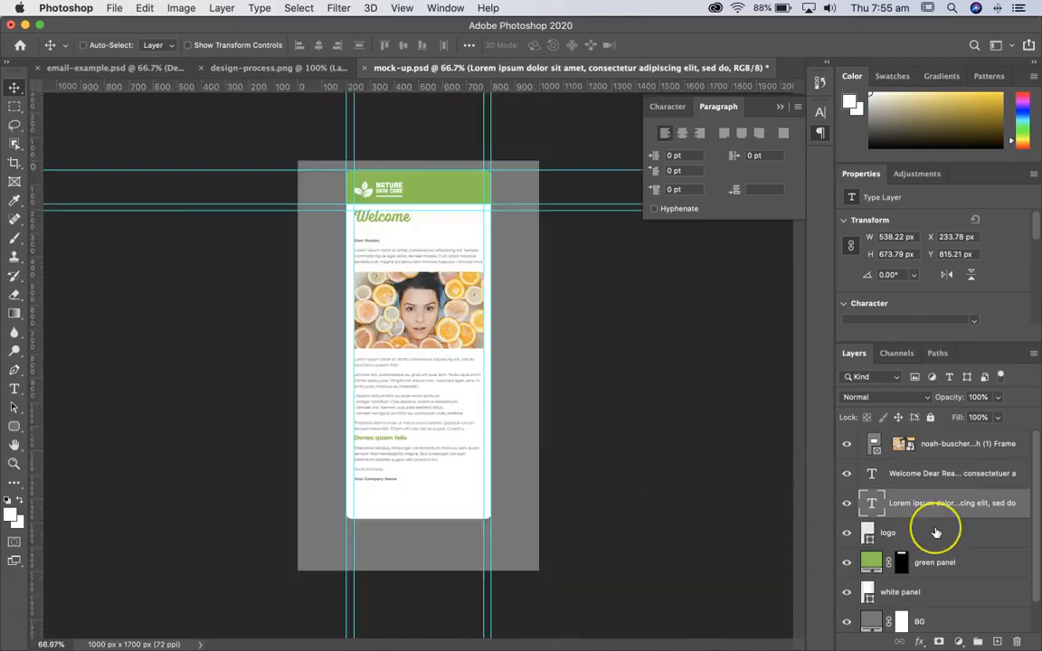
scroll(936, 533, "down", 1)
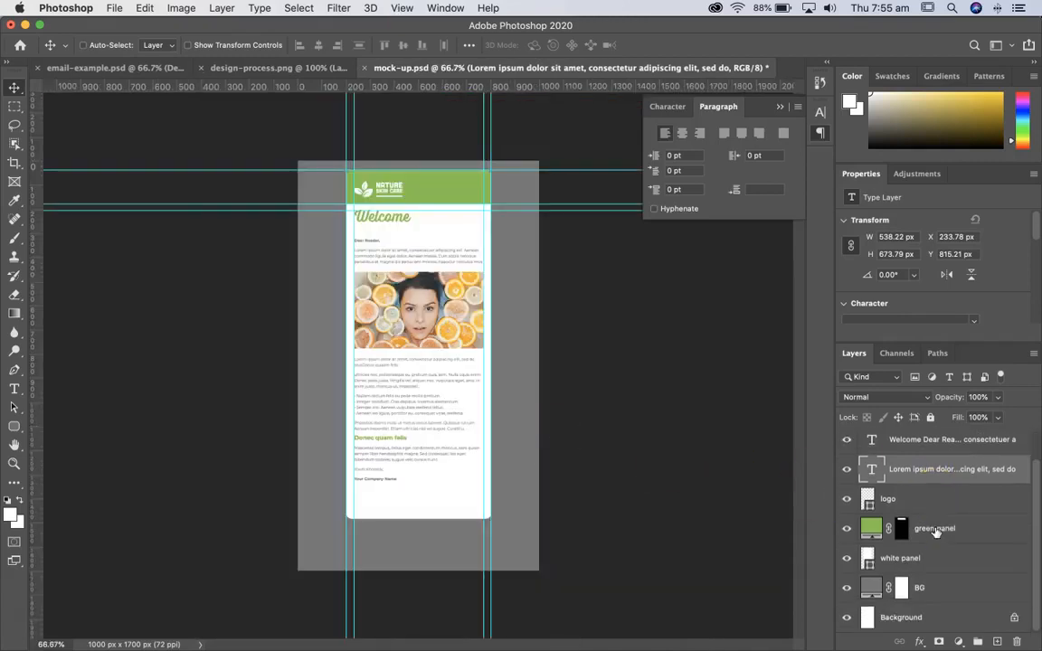
left_click(868, 558)
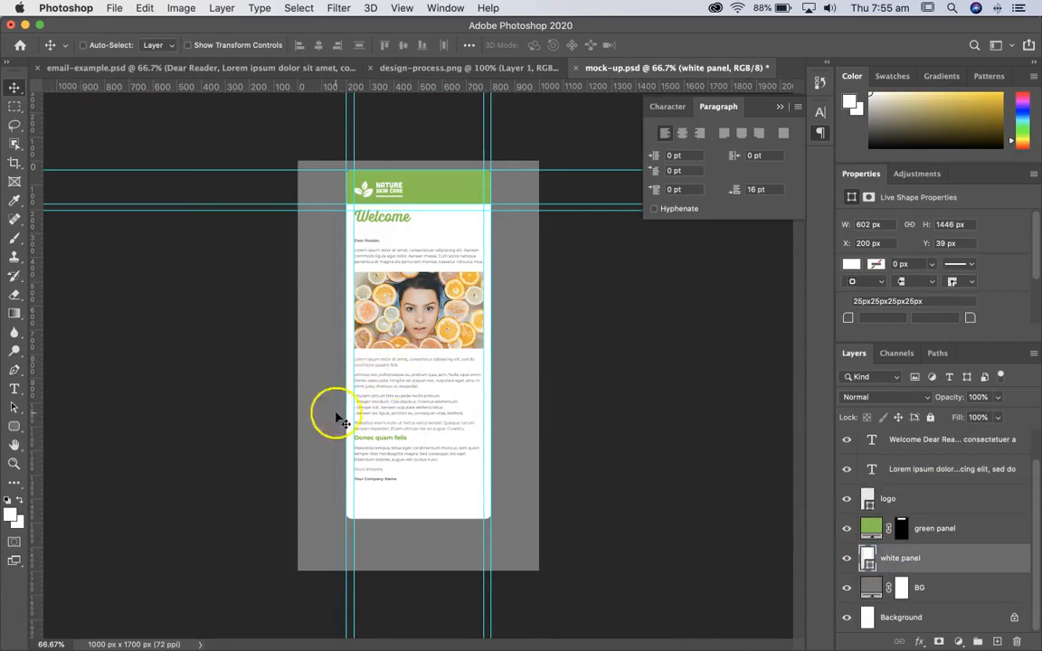
left_click(13, 409)
left_click(13, 409)
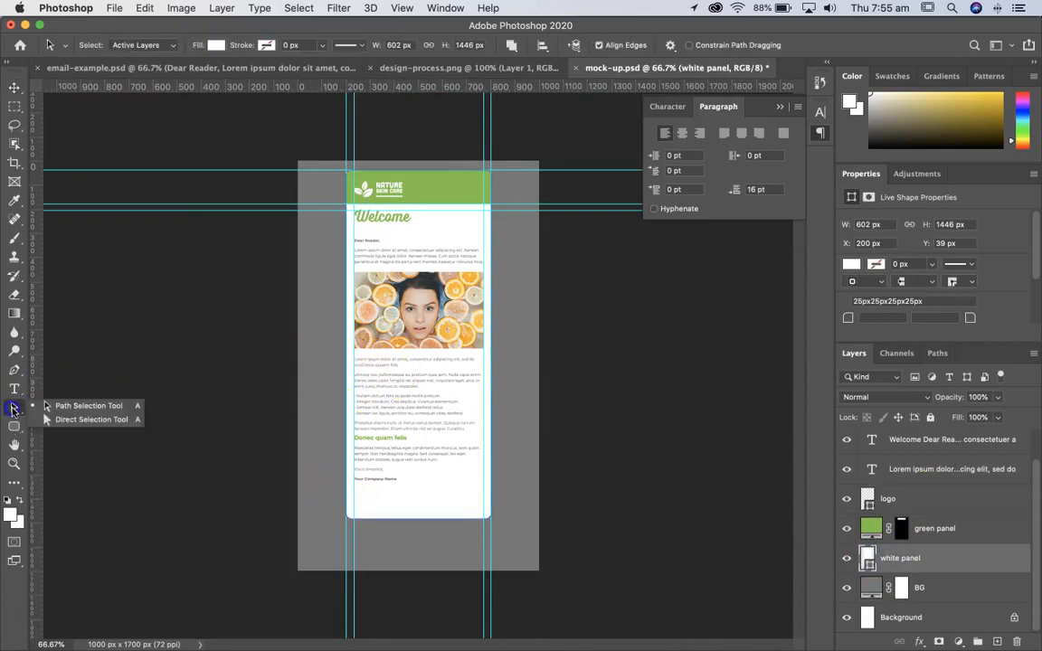
left_click(63, 420)
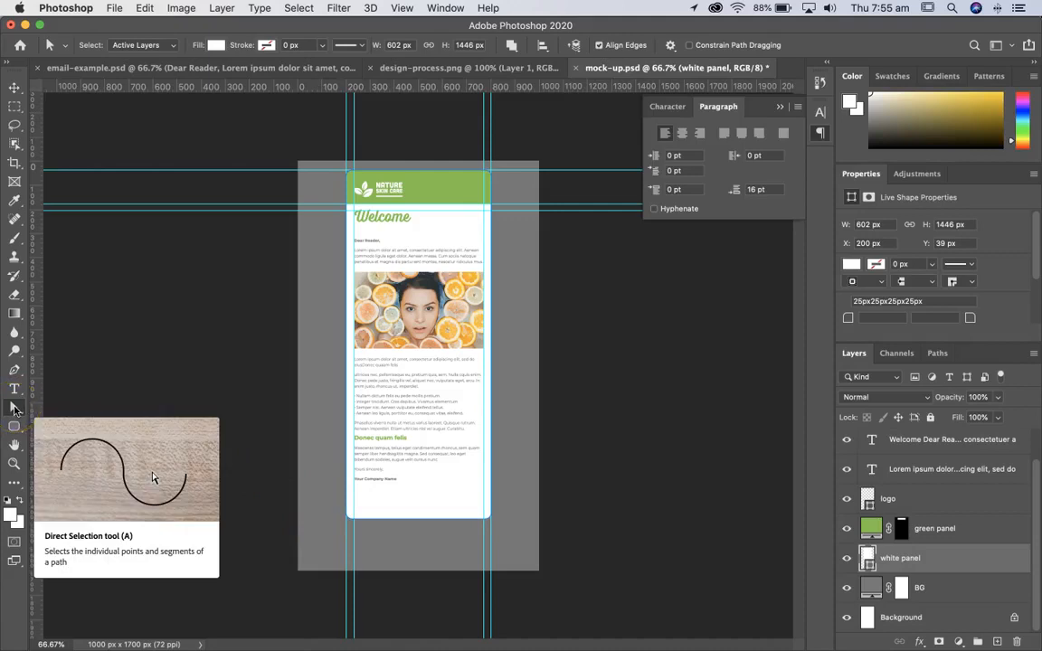
left_click(14, 409)
left_click(351, 509)
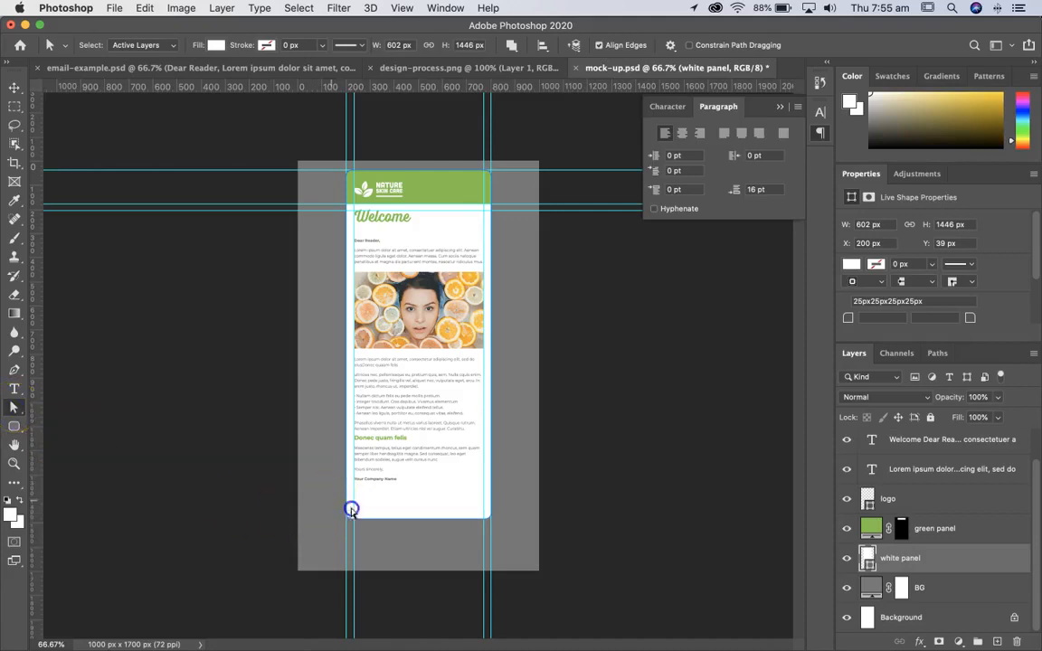
key("shift+Up")
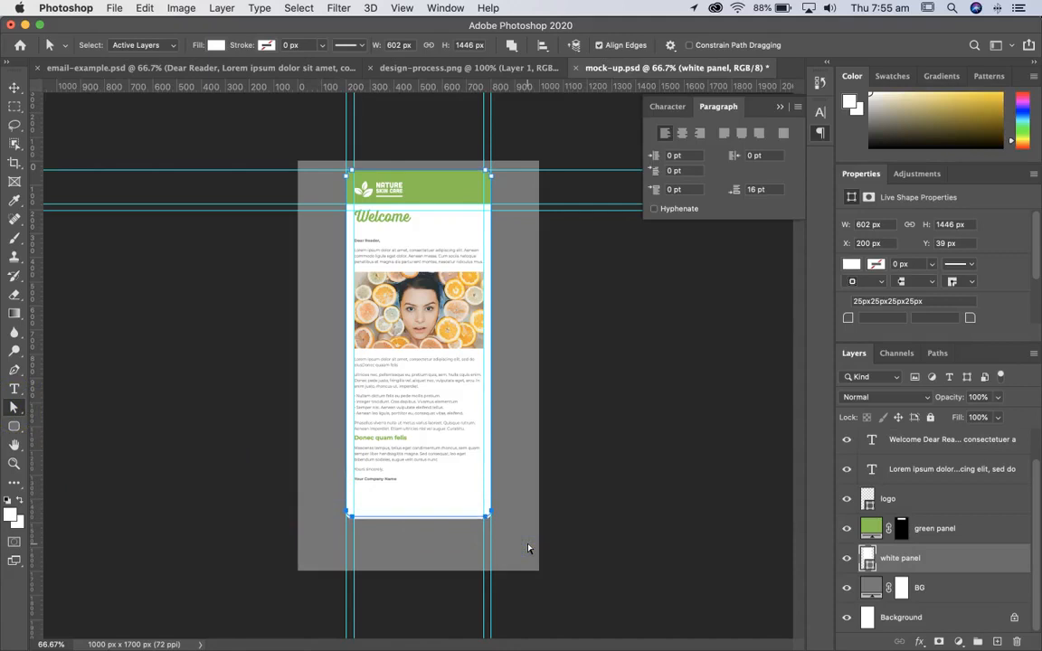
key("shift+Up")
key("shift+Up")
key("shift+Up")
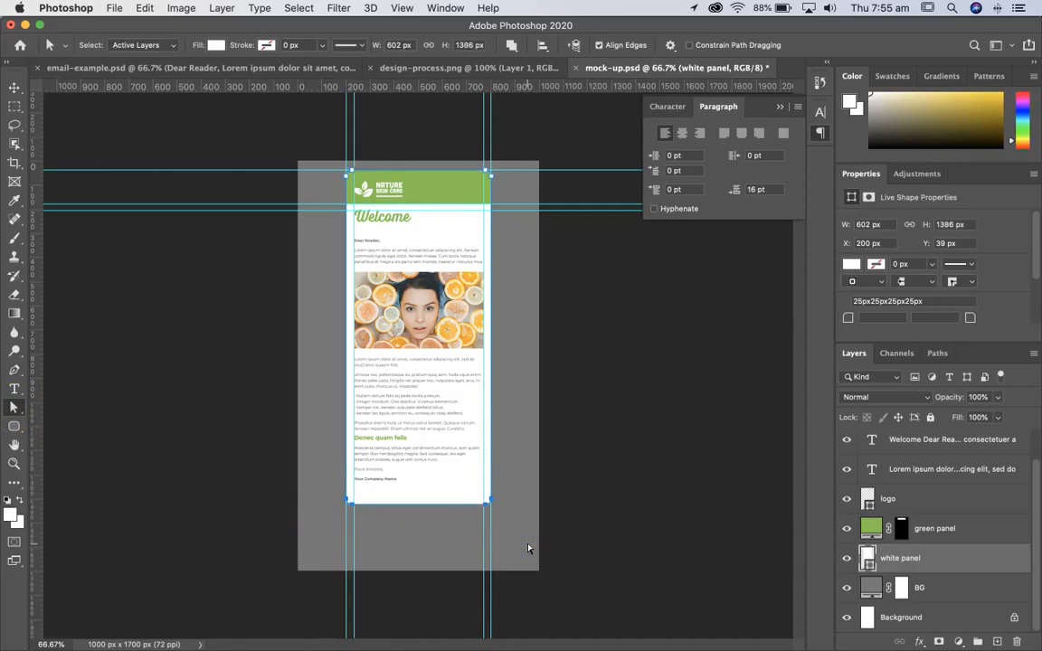
key("shift+Up")
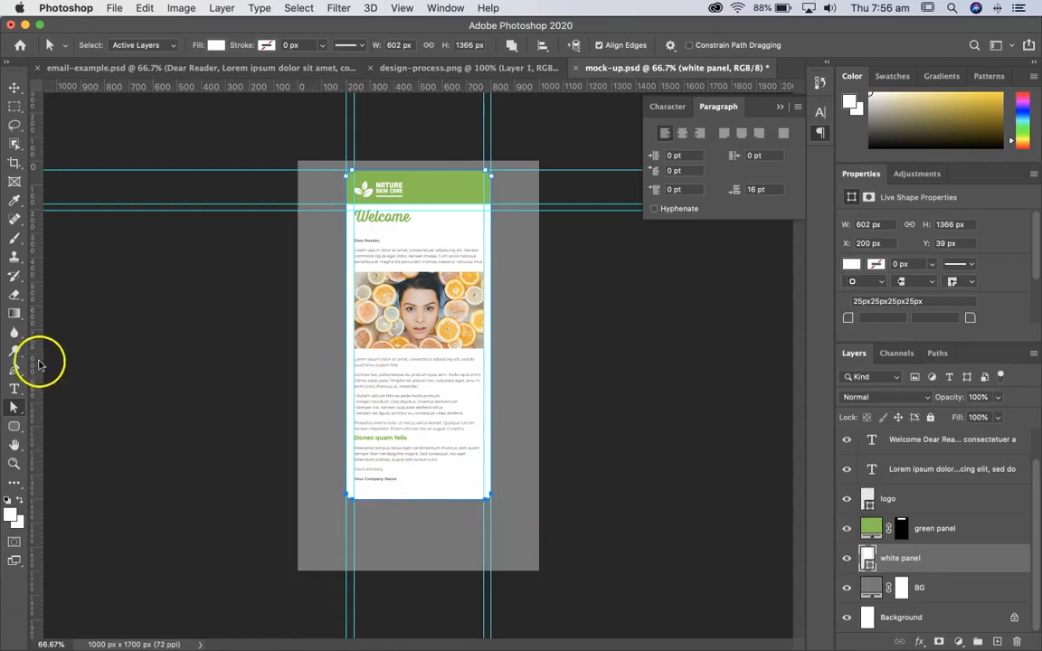
- Draw a paragraph text box about 538 px wide and 147 px high between the inner guides on the gray area below the white panel
left_click(13, 388)
left_click_drag(353, 519, 484, 552)
- Switch to the dummy copy in Google Docs and copy the footer lines from the company address down to "Unsubscribe"
key("super+Tab")
left_click(332, 333)
type("Donec quaam felis ultricies nec, pellentesque eu, pretium quis, sem. Nulla cquis enim. Donec pede justo, fringilla vel, aliquet nec, vulputate eget, arcu. In enim justo, rhoncus ut, imperdiet. • Nullam dictum felis eu pede mollis pretium. • Integer tincidunt. Cras dapibus. Vivamus elementum • Semper nisi. Aenean vulputate eleifend tellus. • Aenean leo ligula, porttitor eu, consequat vitae, eleifend. Phasellus viverra nulla ut metus varius laoreet. Quisque rutrum. Aenean imperdiet. Etiam ultricies nisi vel augue. Curabitu.  Donec quam felis Maecenas tempus, tellus eget condimentum rhoncus, sem quam semper liber hendsagittis magna. Sed consequat, leo eget bibendum sodales, augue velit cursus nunc. Yours sincerely, Your Company Name")
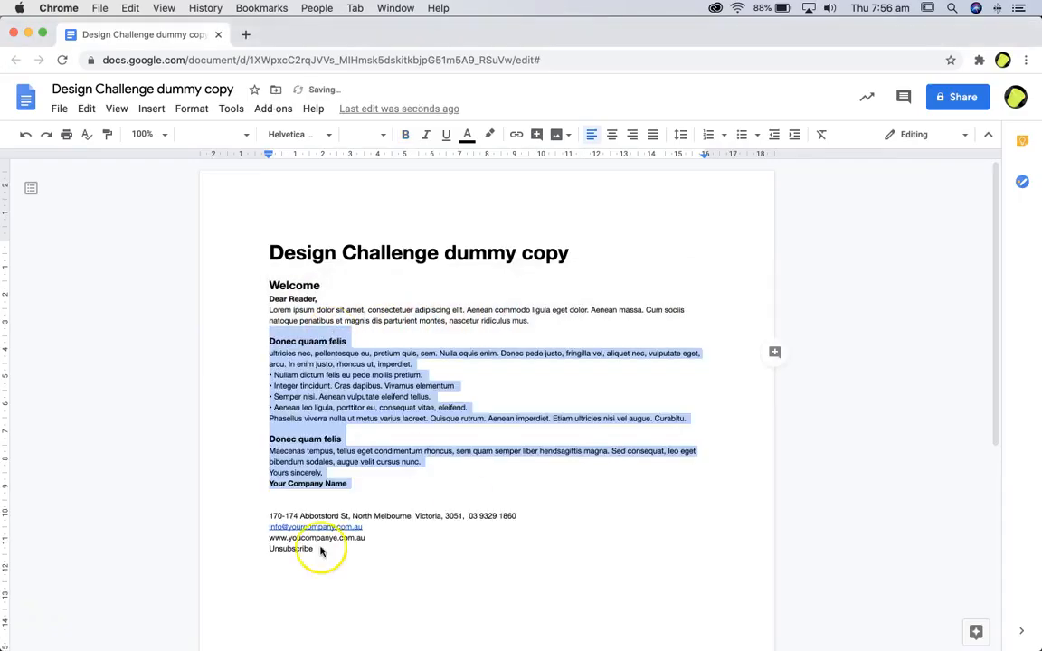
left_click(345, 549)
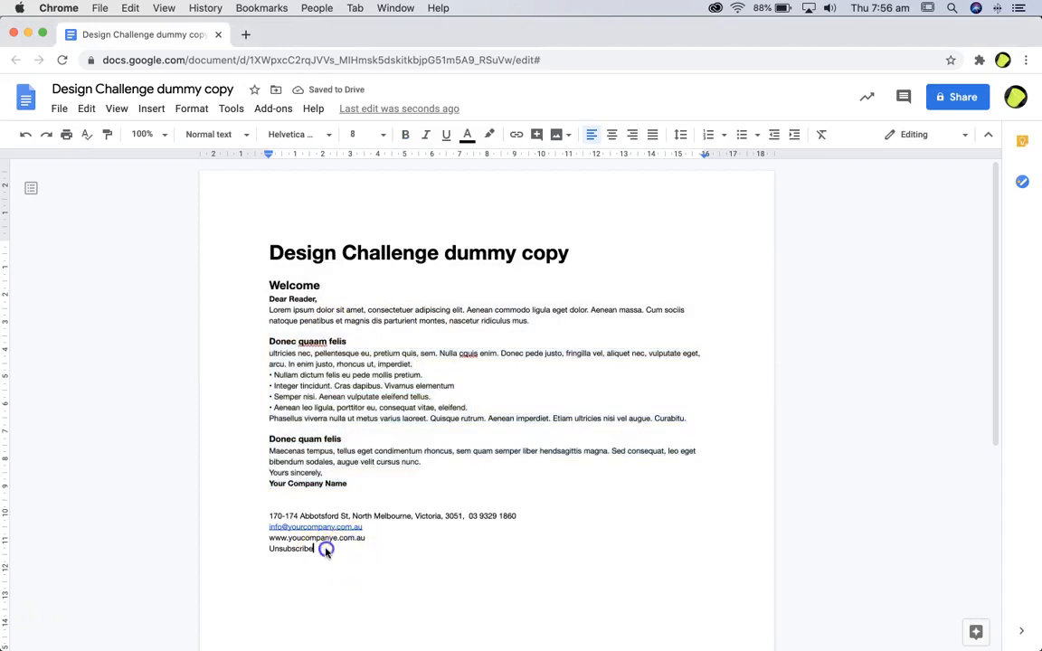
left_click_drag(325, 551, 271, 518)
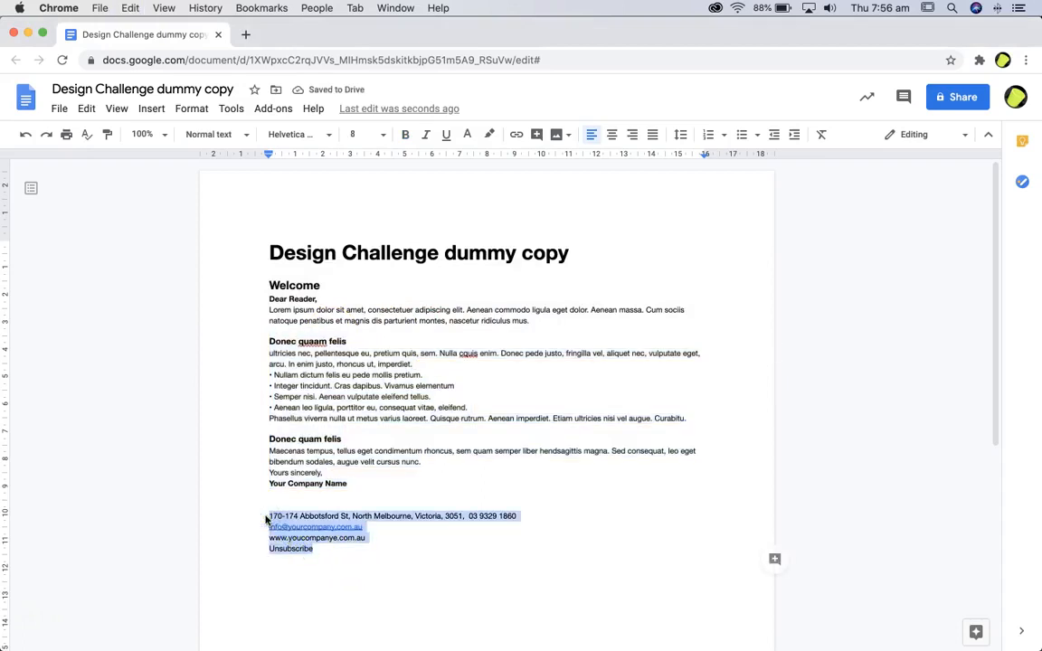
- Return to the Photoshop mock-up and replace the placeholder text in the new footer box with the copied contact lines
key("super+Tab")
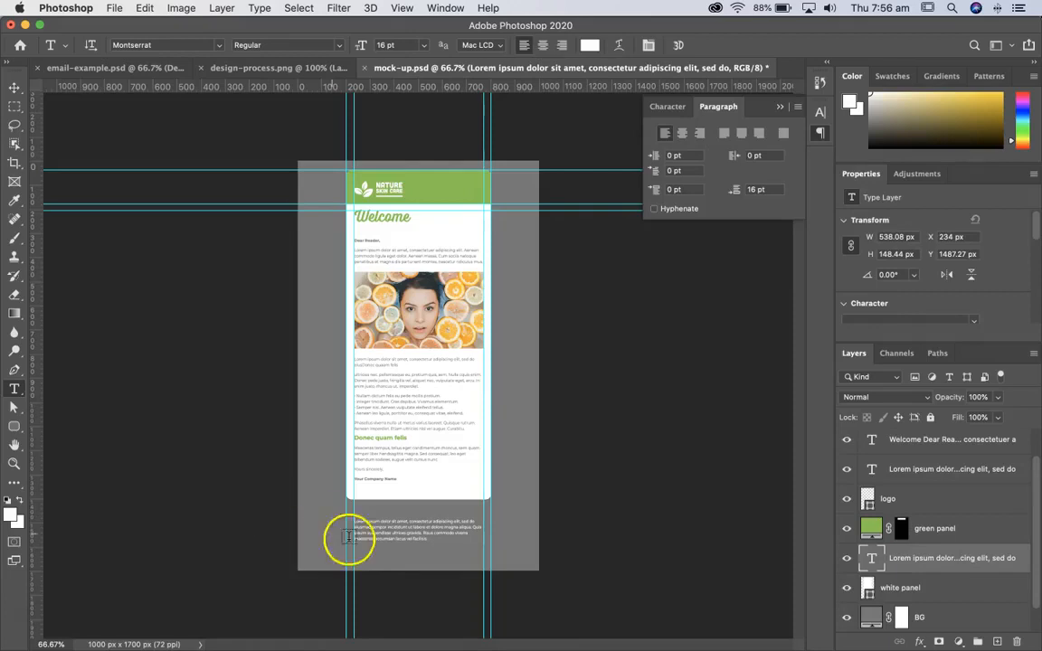
left_click(395, 535)
left_click(396, 535)
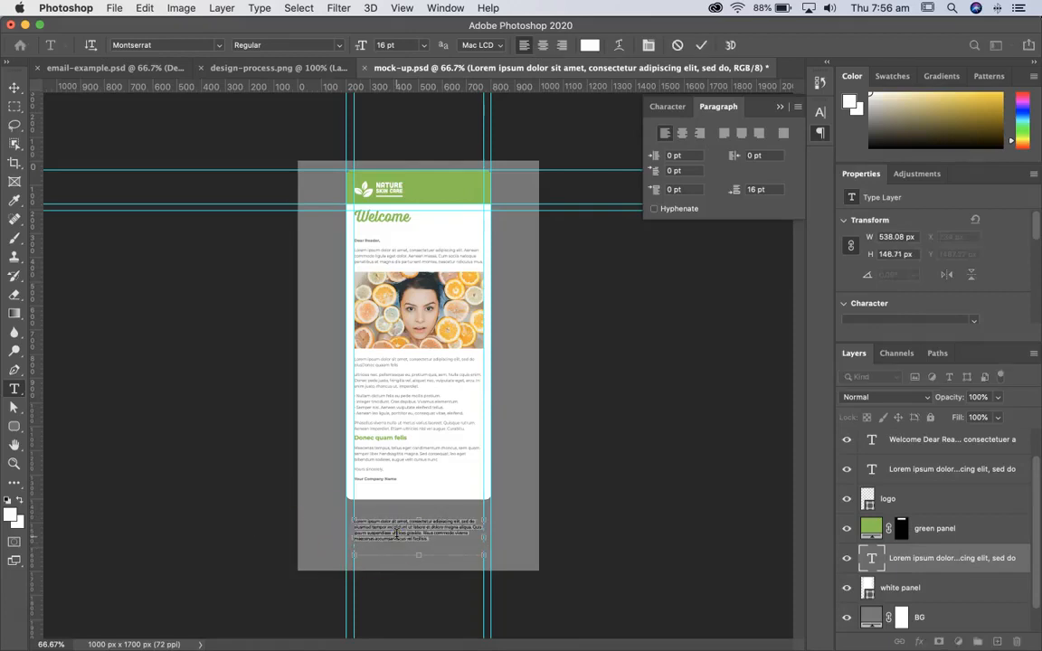
key("super+v")
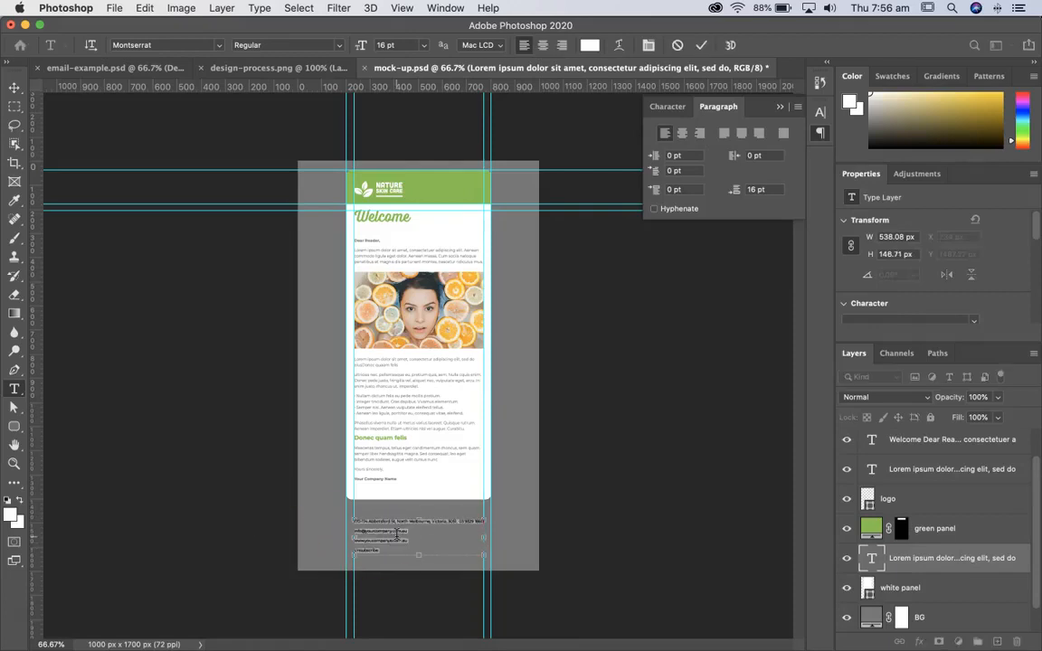
- Center the selected footer contact lines and set their space after paragraph to 0 pt
left_click(543, 45)
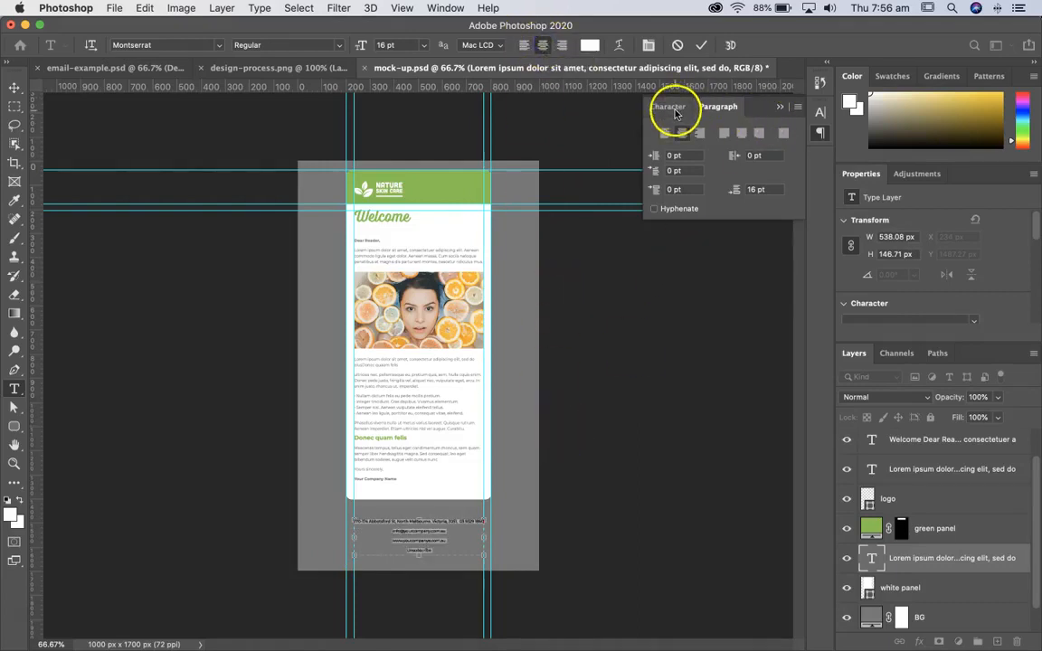
left_click(762, 191)
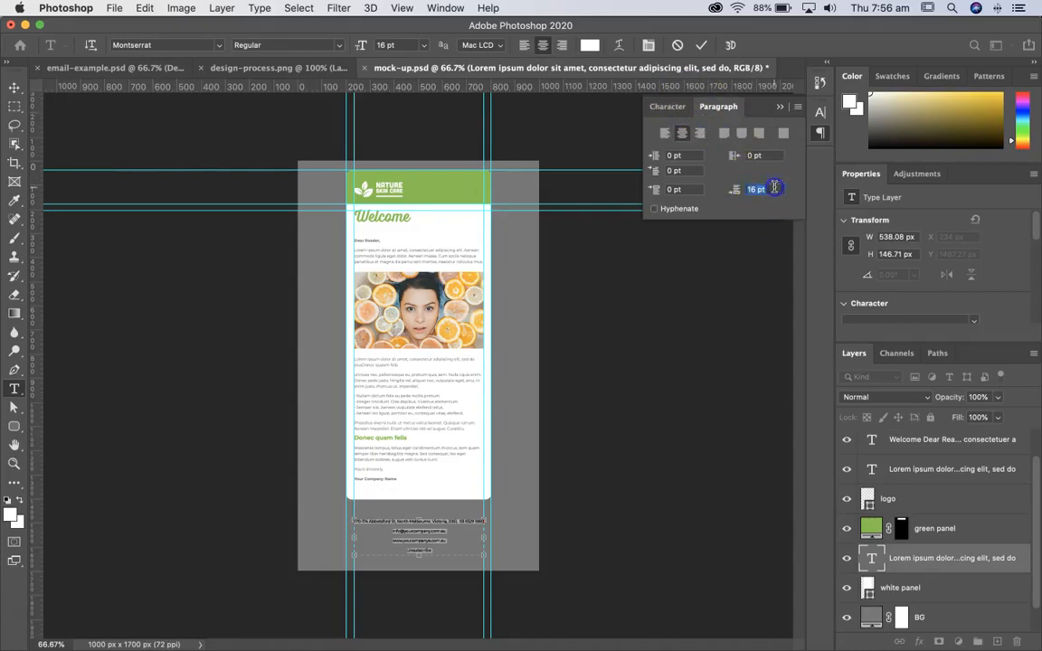
type("0")
key("Return")
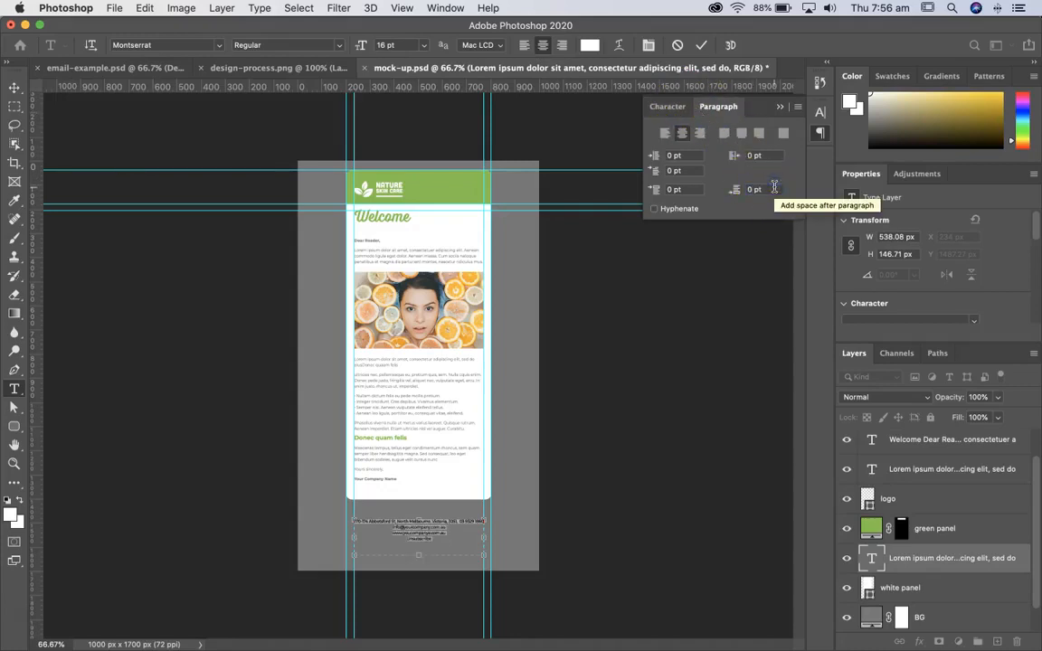
- Move the footer text up closer to the white panel, to a Y position of about 1455 px, and save the mock-up
left_click(15, 90)
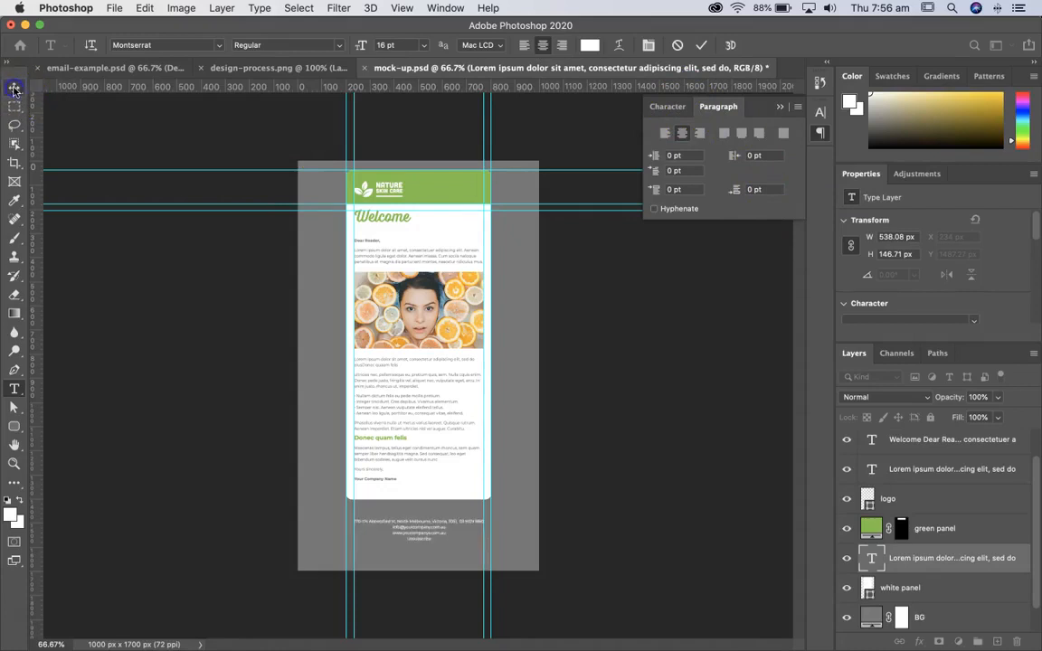
key("shift+Up")
key("shift+Up")
key("shift+Up")
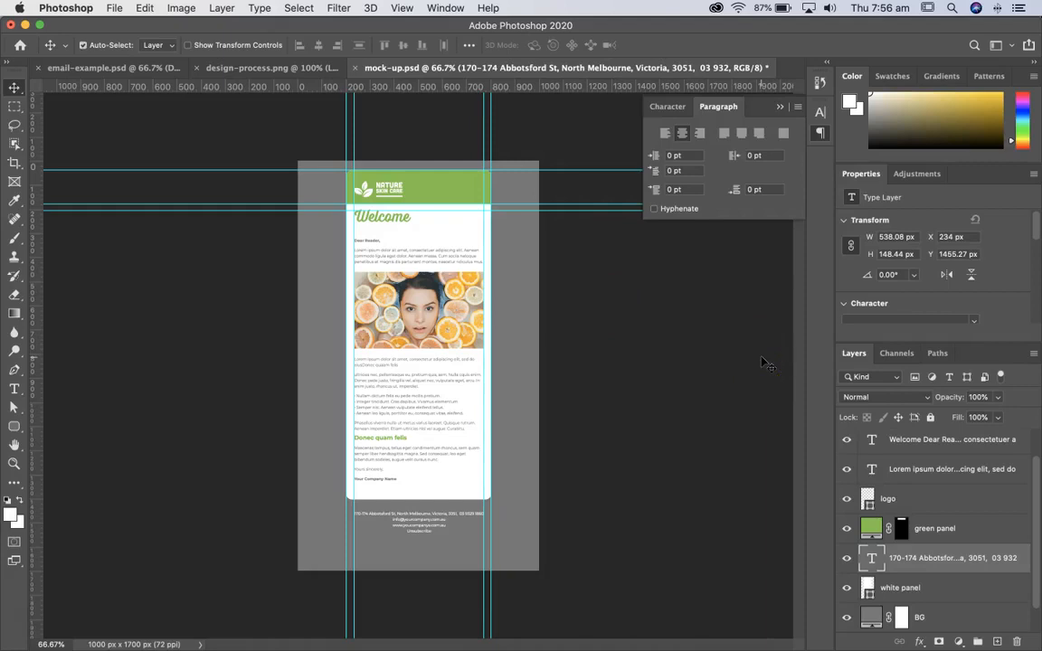
key("super+s")
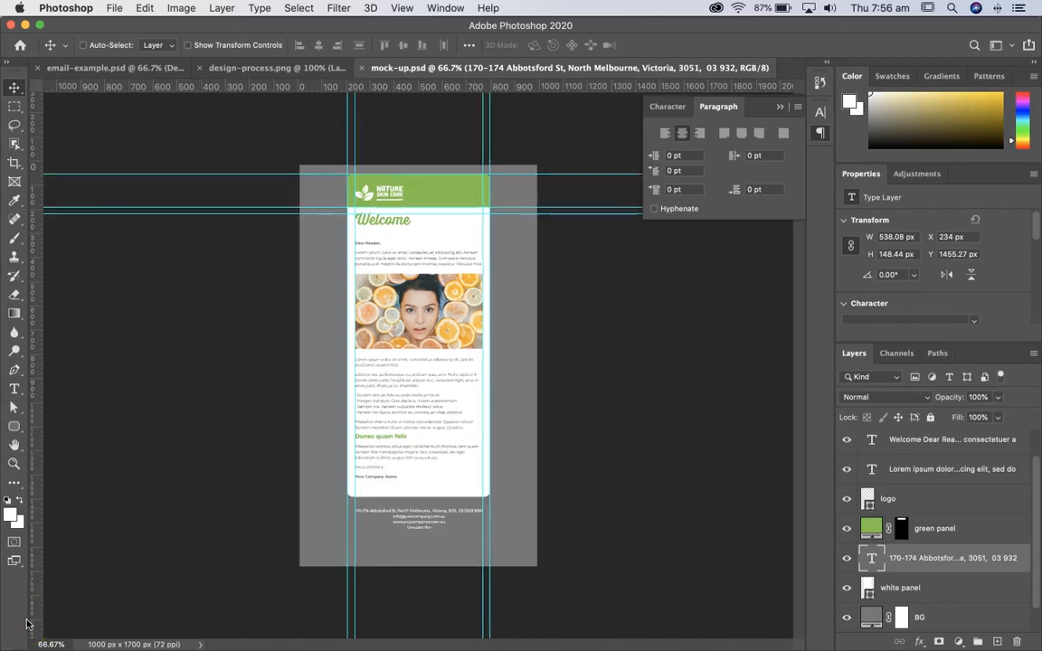
- View the finished newsletter in full screen mode with rulers and guides hidden, fitted to the screen
key("f")
key("f")
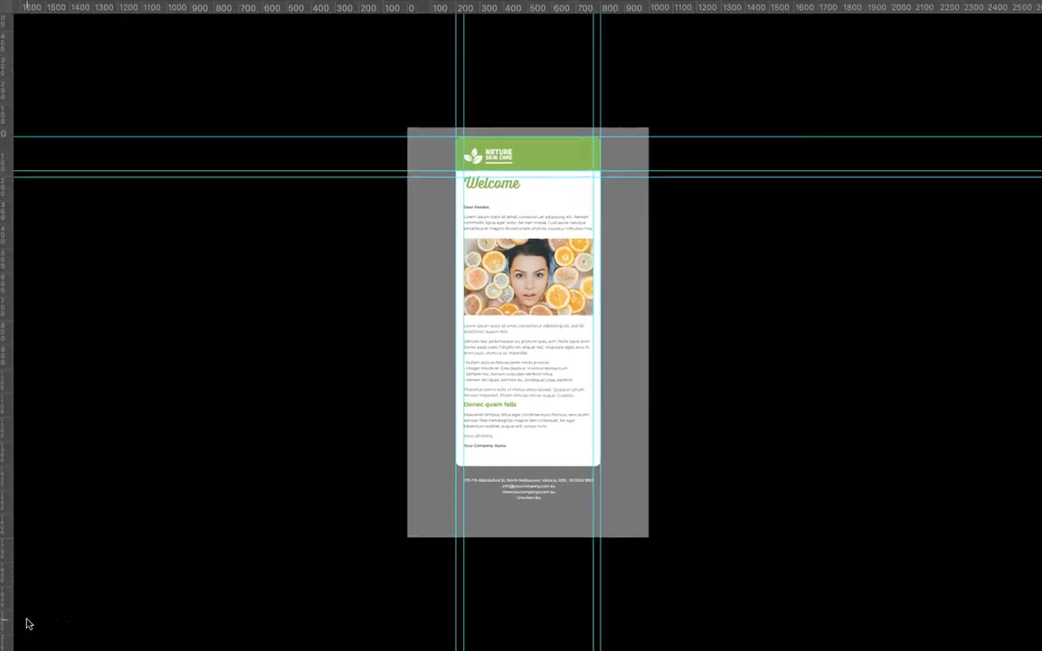
key("ctrl+r")
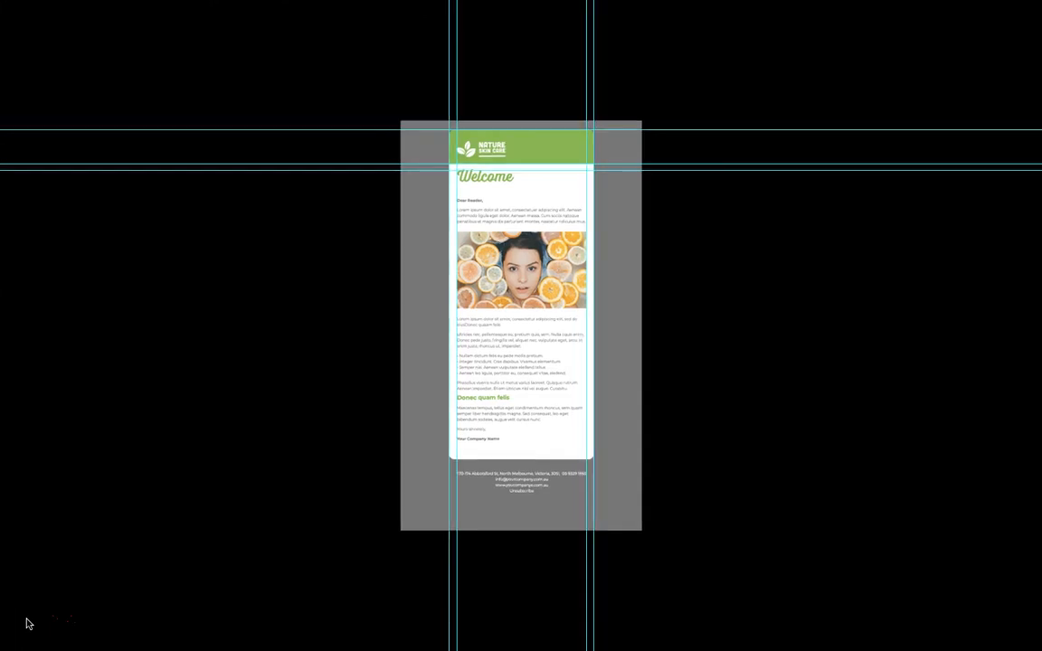
key("ctrl+semicolon")
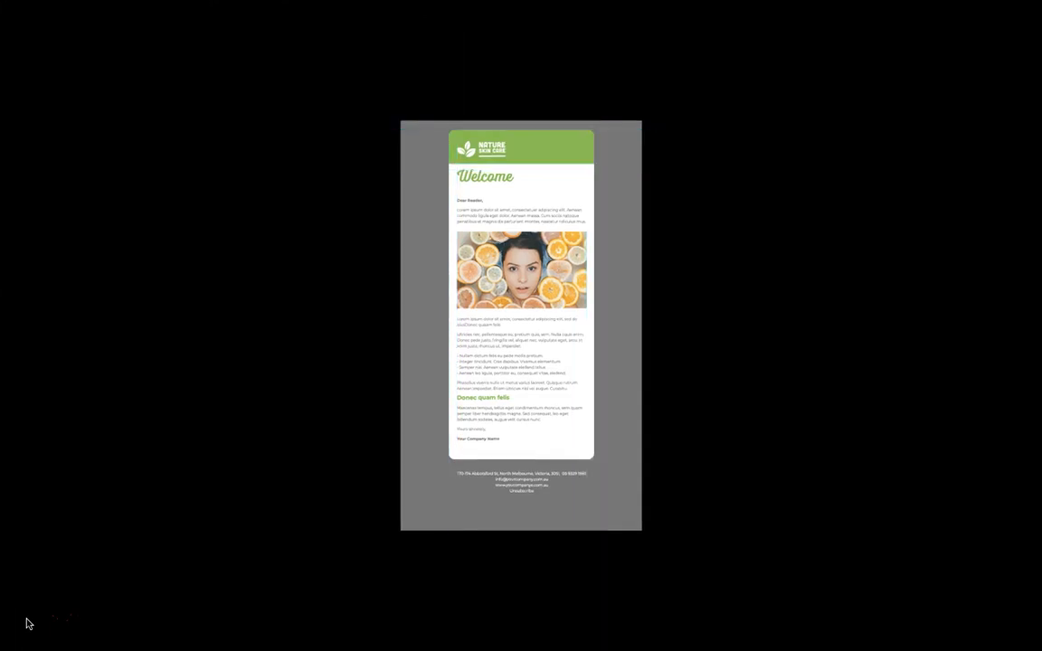
key("ctrl+0")
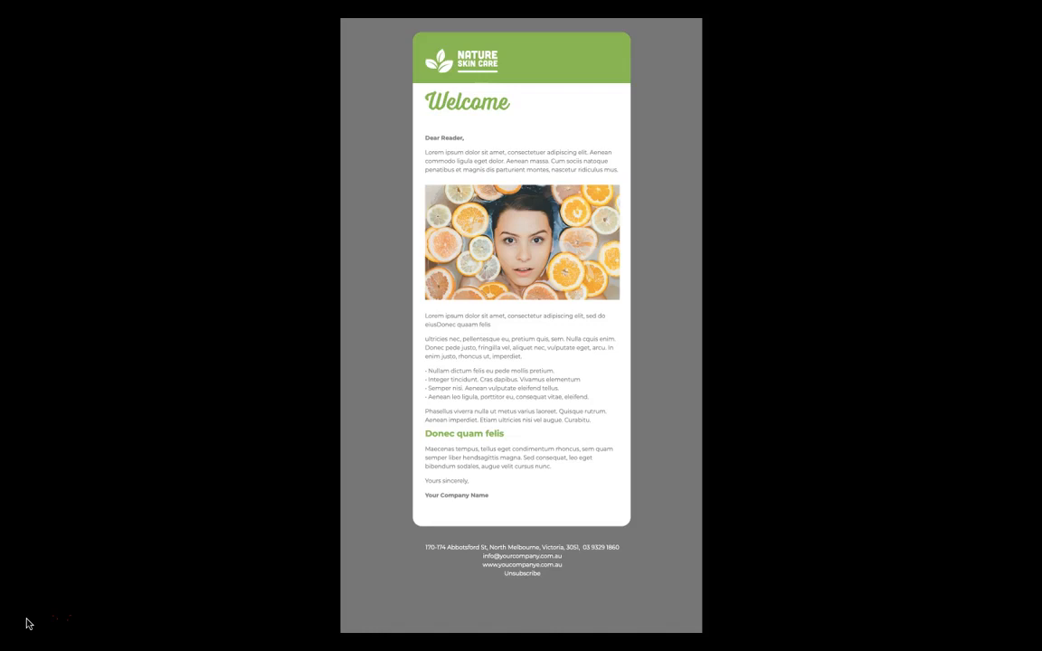